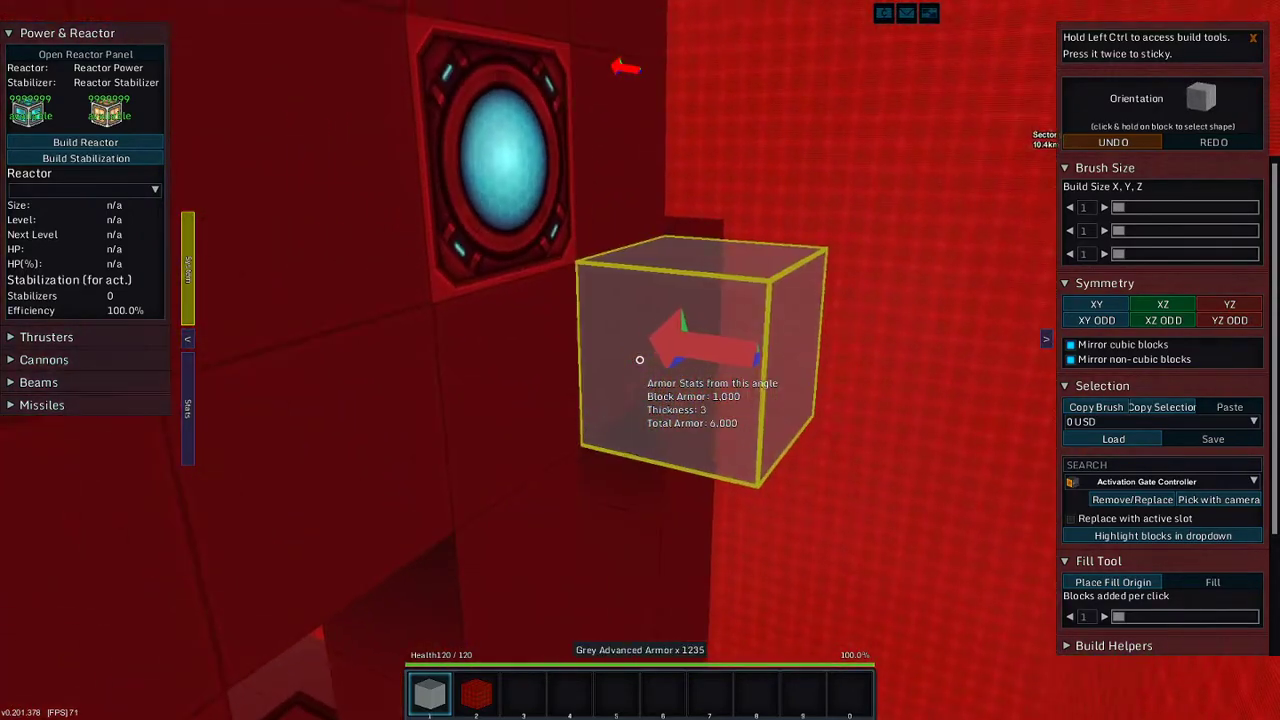
- Remove the grey armor blocks beside the ship core, then fly the build view through the vault
right_click(640, 360)
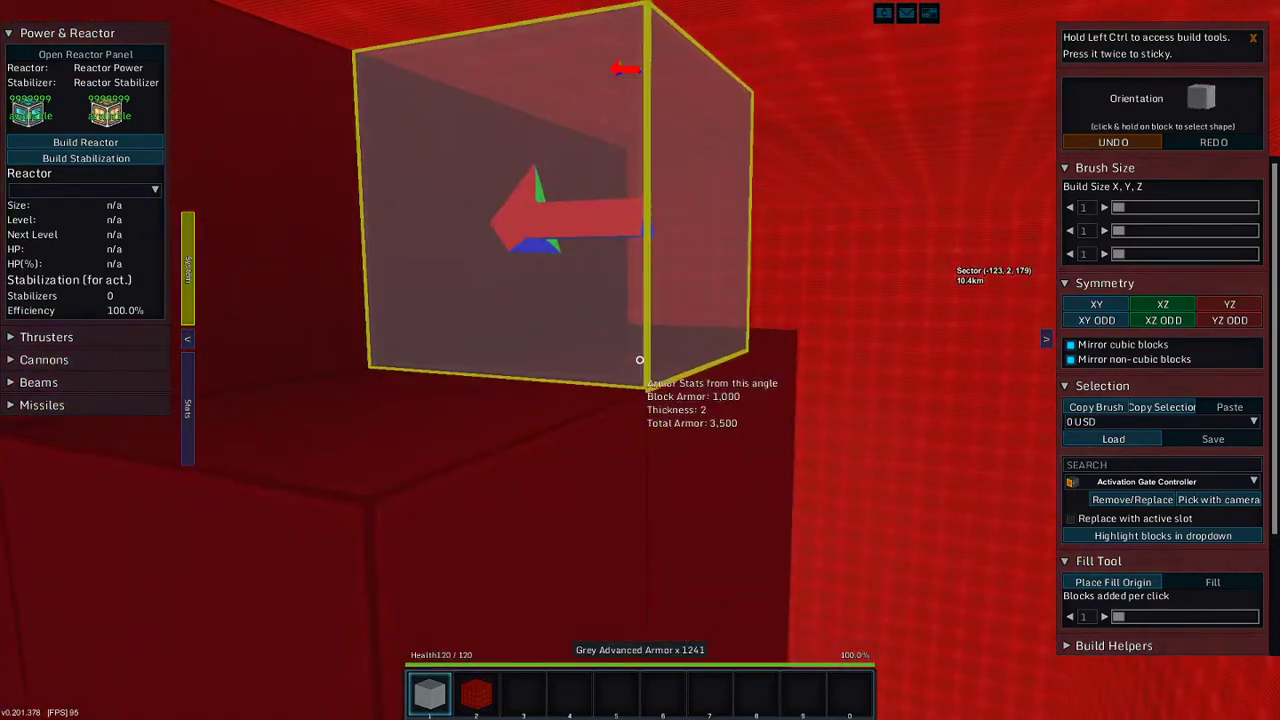
key(r)
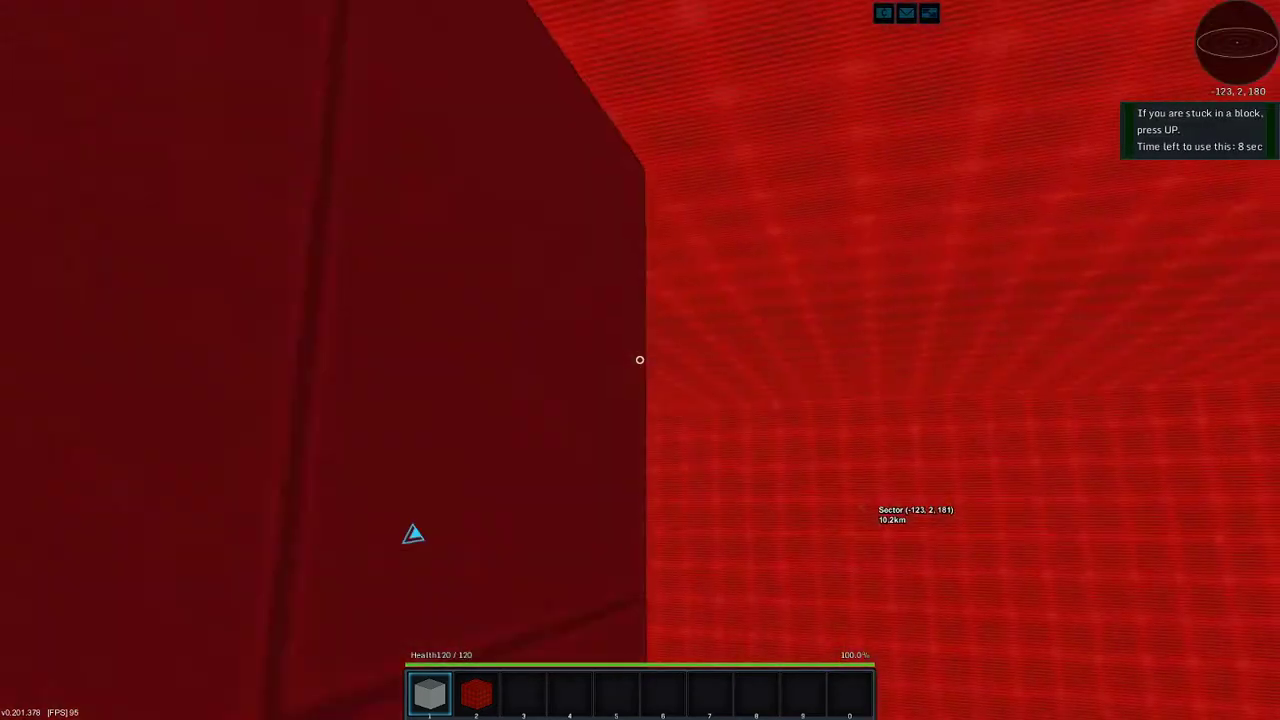
key(r)
key(Down)
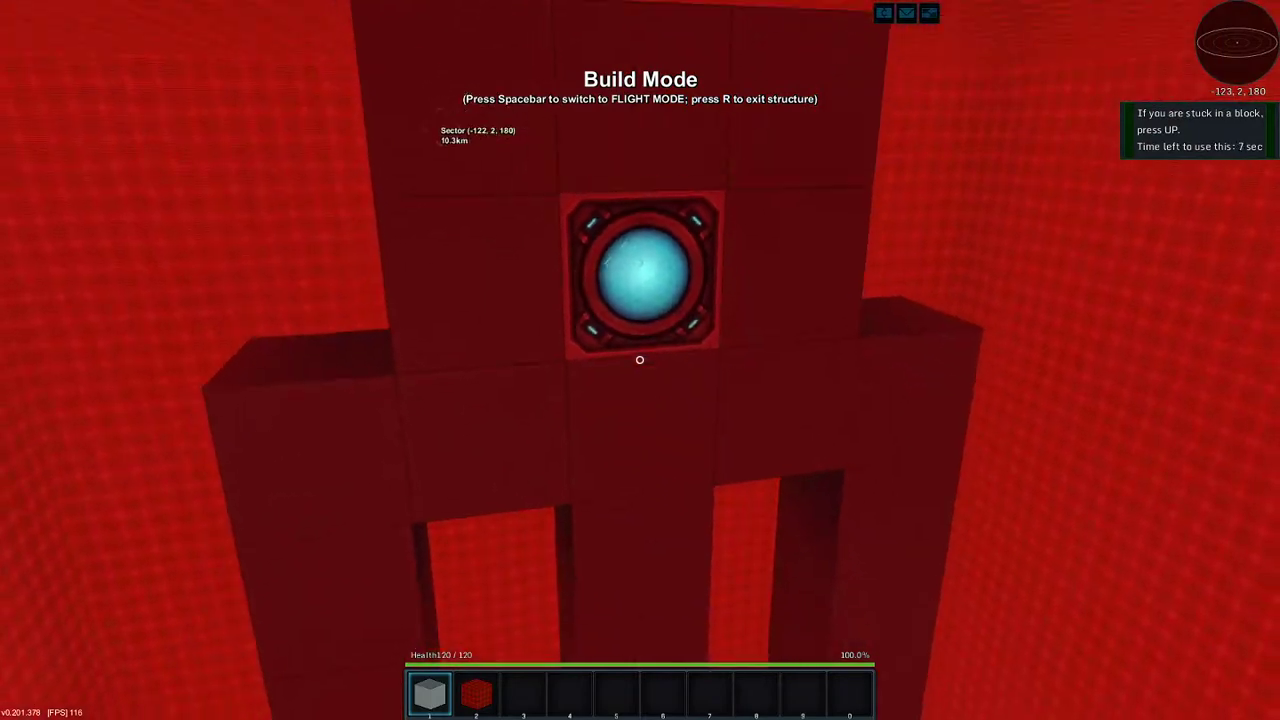
key(r)
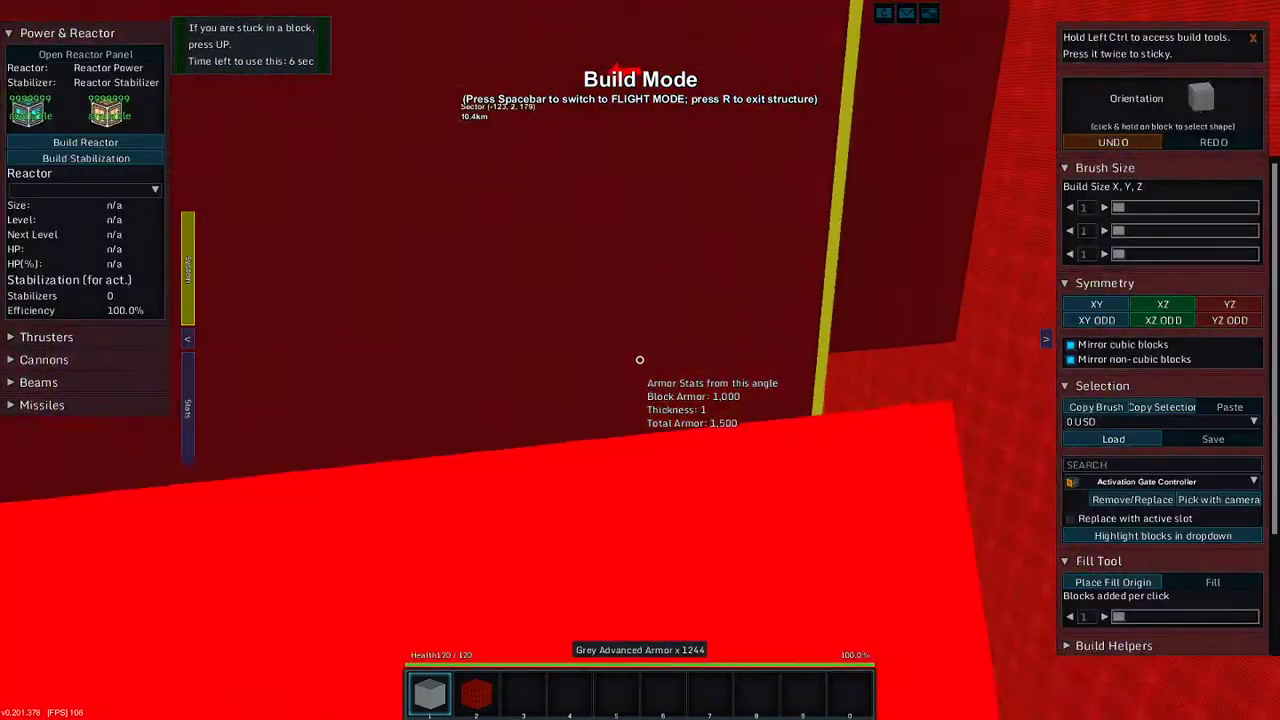
key(w)
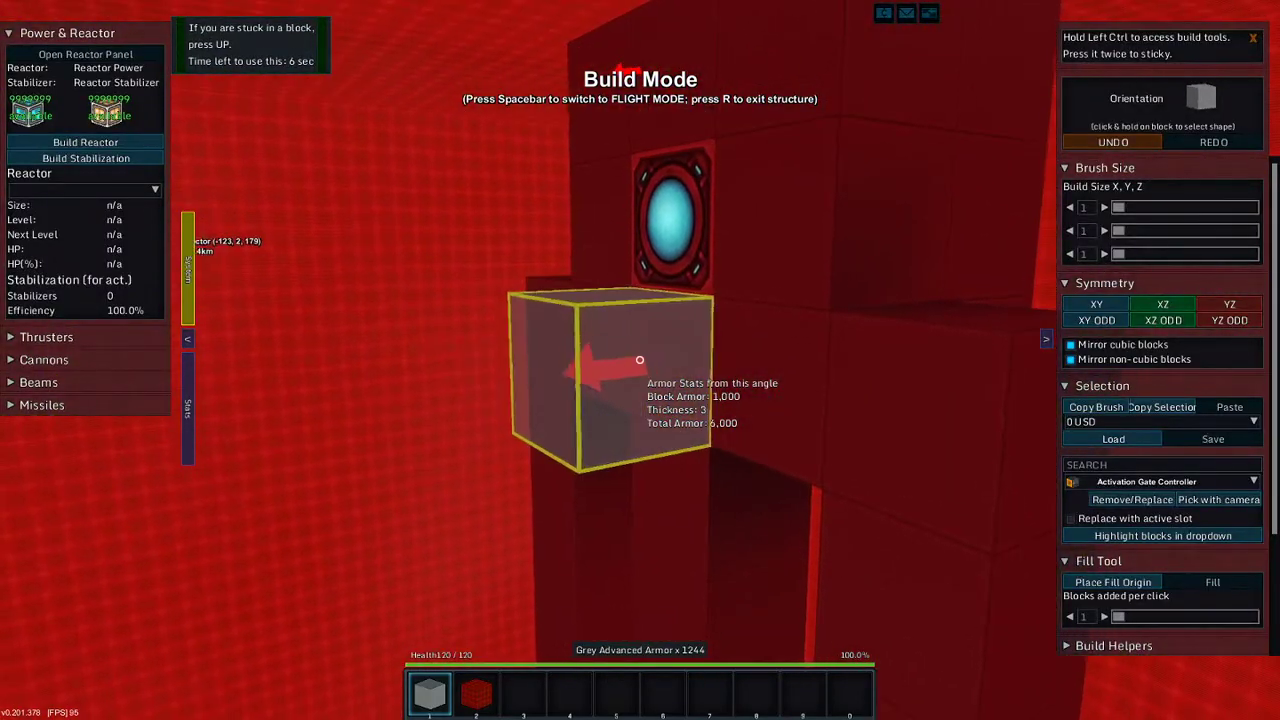
key(s)
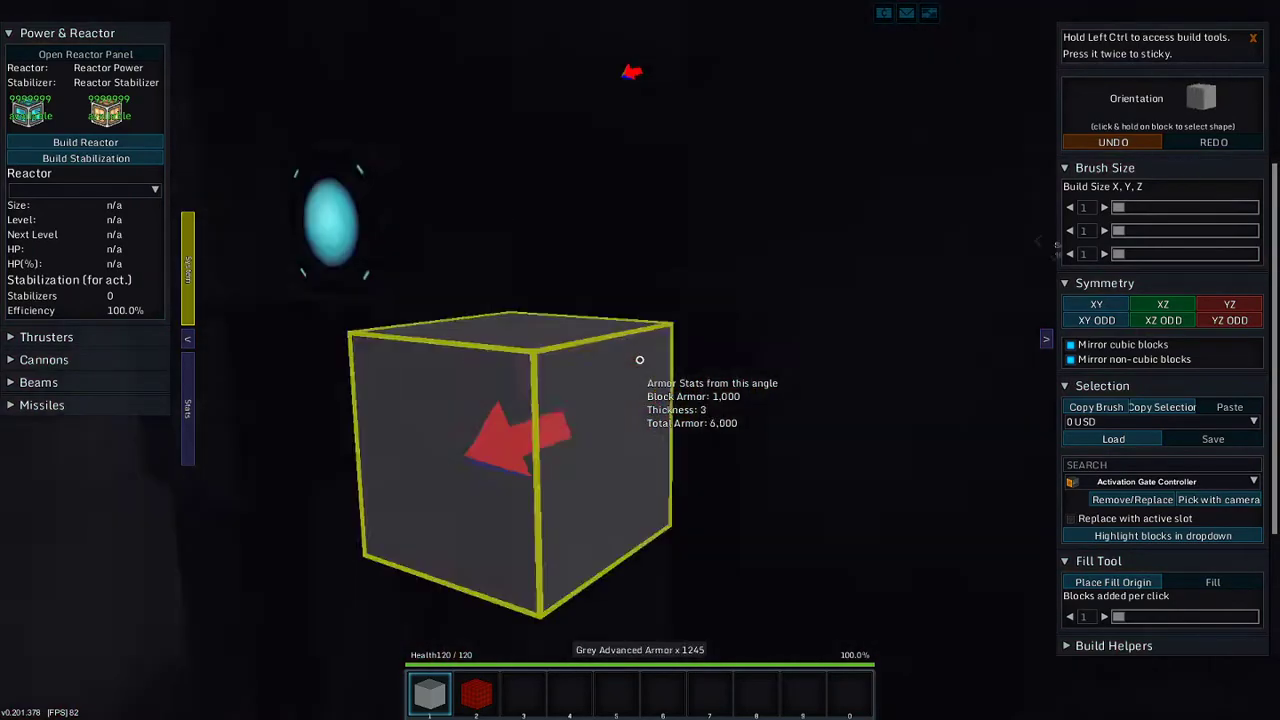
key(r)
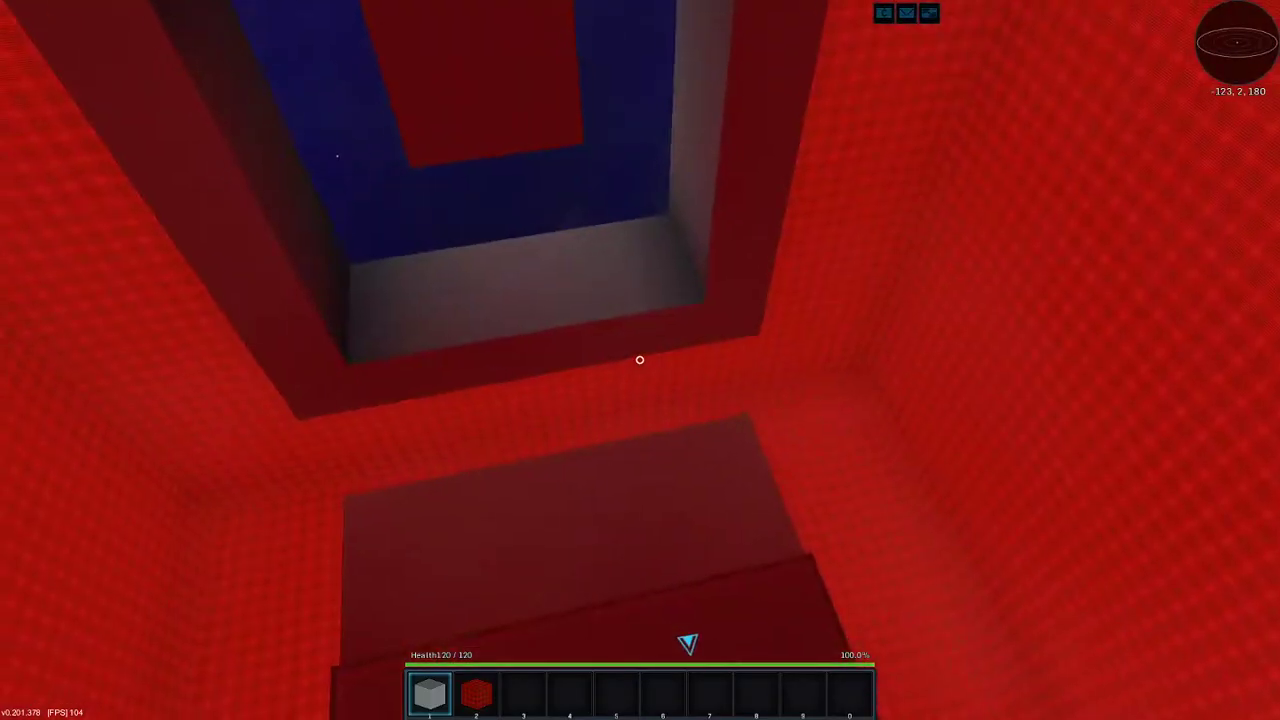
- Walk up to the ship core and re-enter build mode from it, checking the placement spot
drag(687, 643, 646, 648)
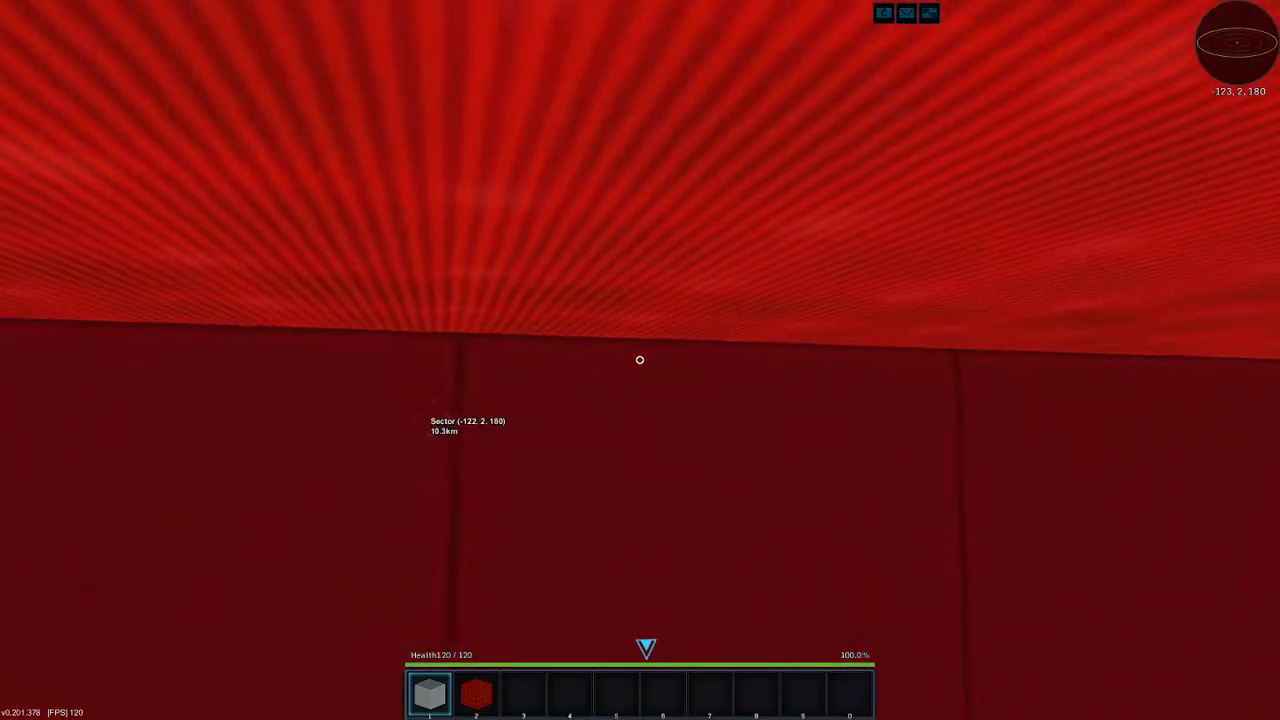
key(r)
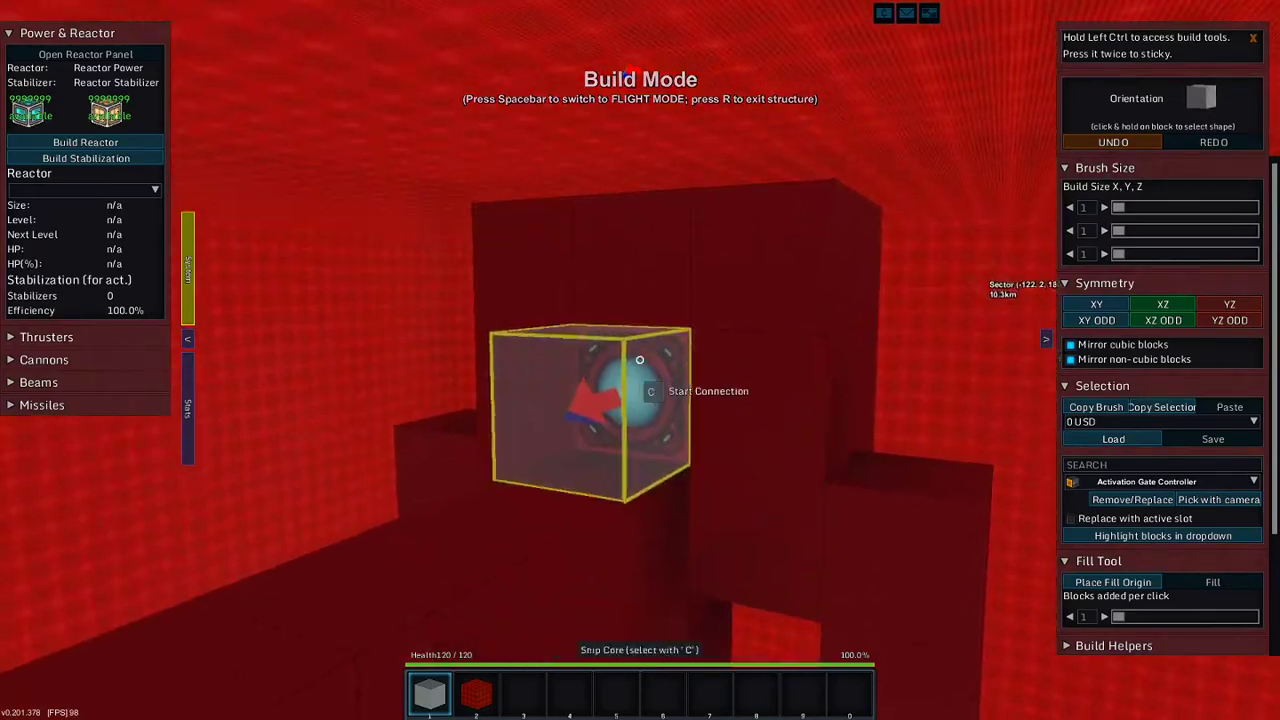
key(r)
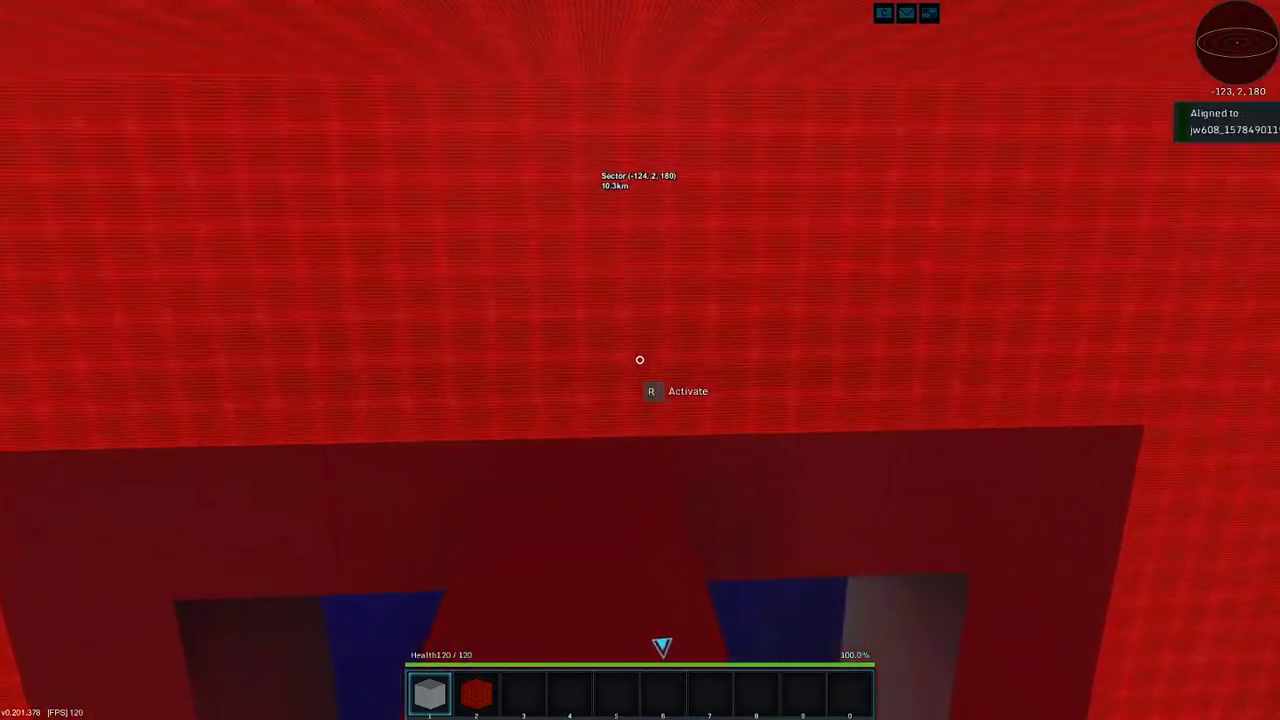
drag(640, 360, 640, 360)
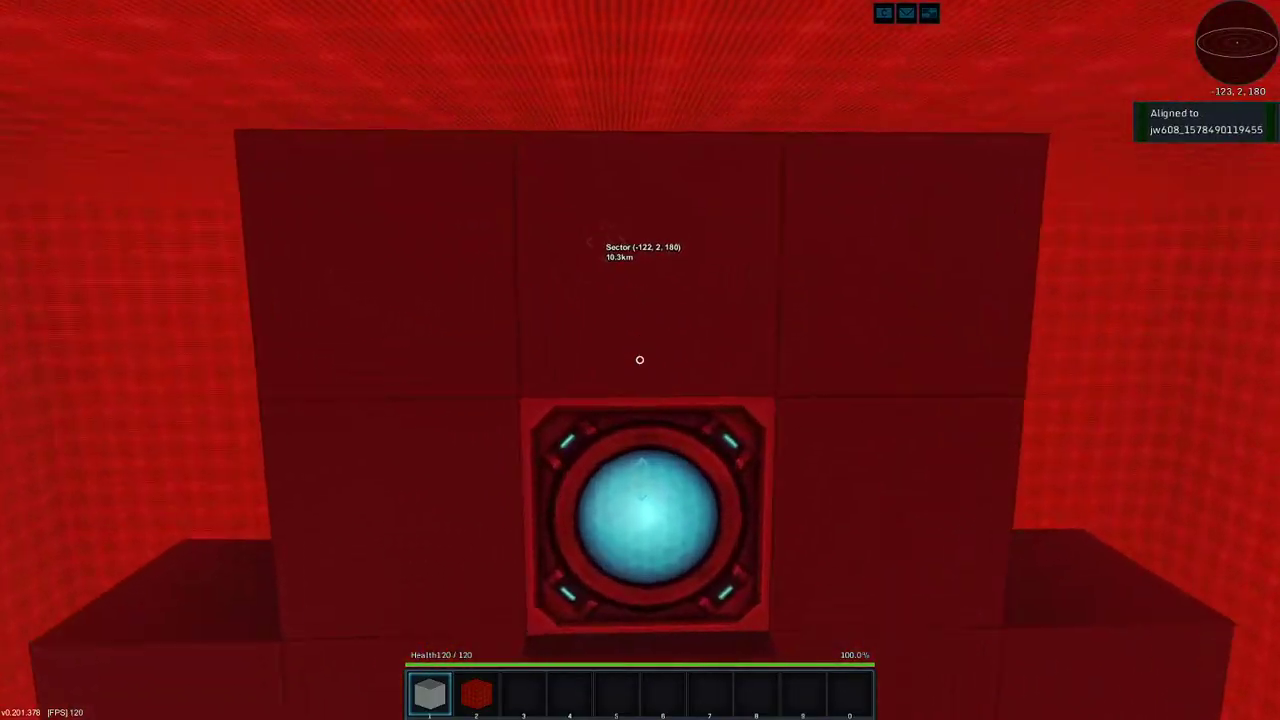
key(w)
key(r)
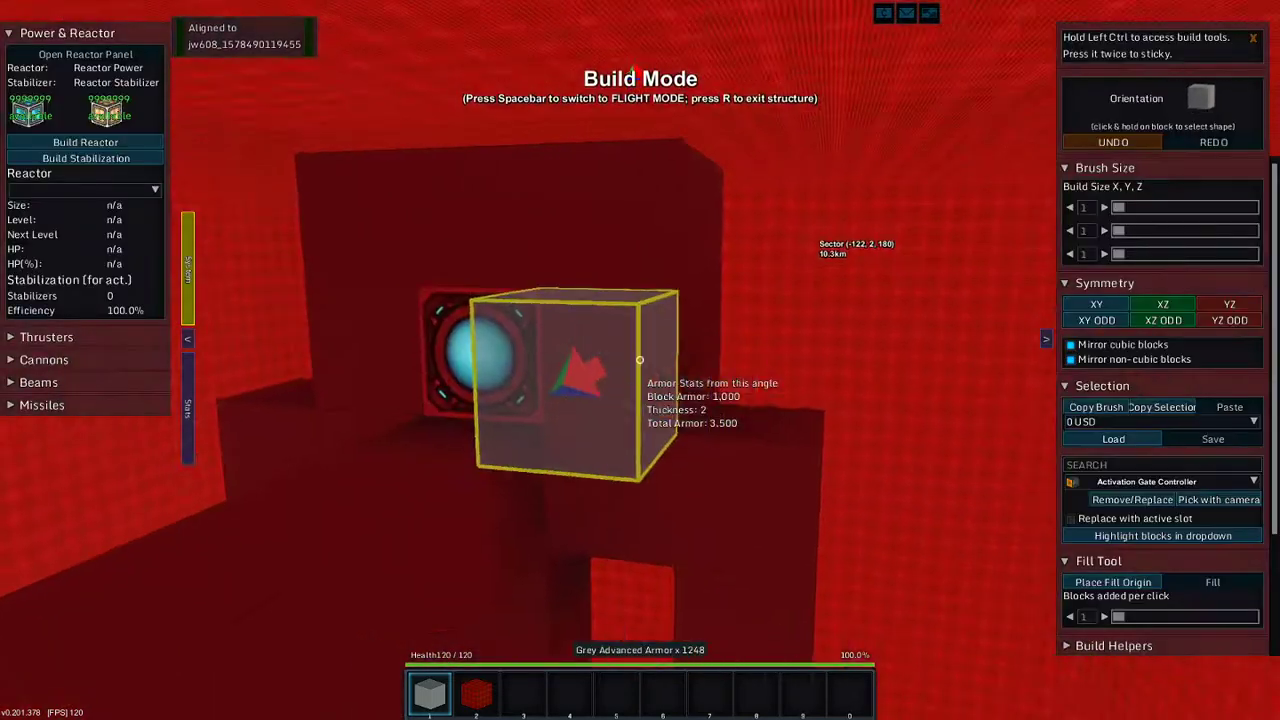
drag(640, 360, 640, 360)
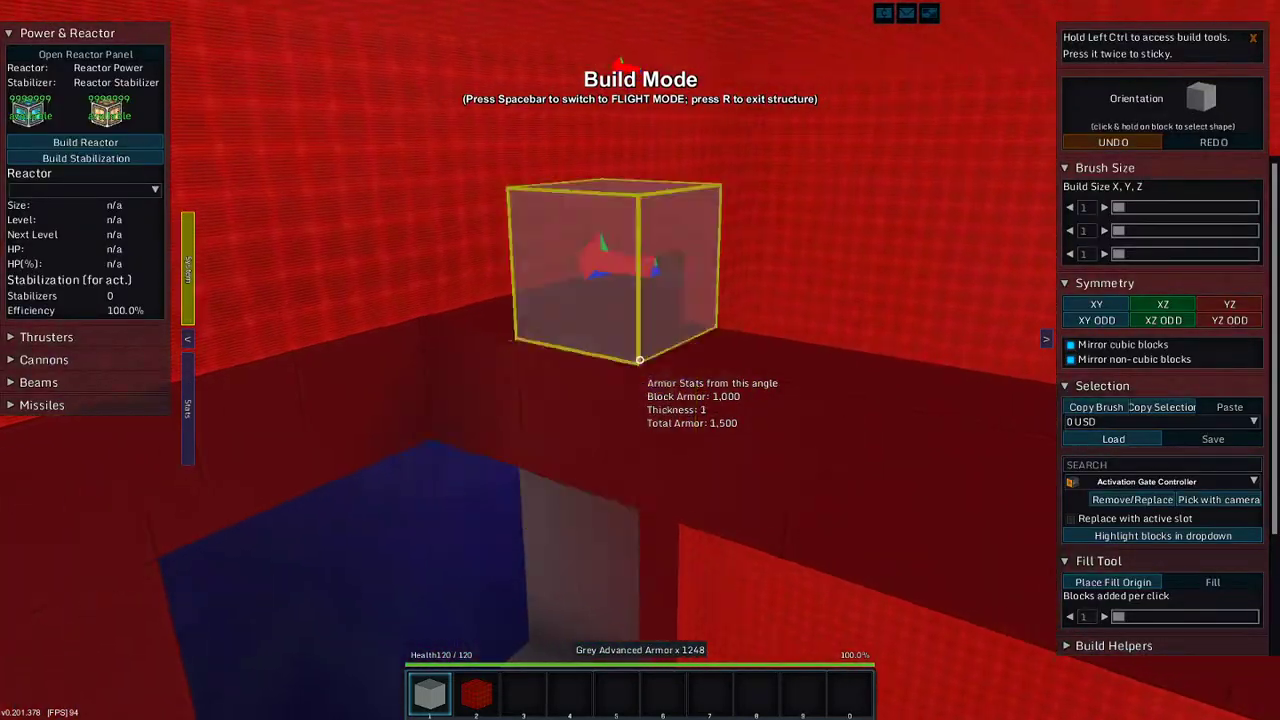
key(s)
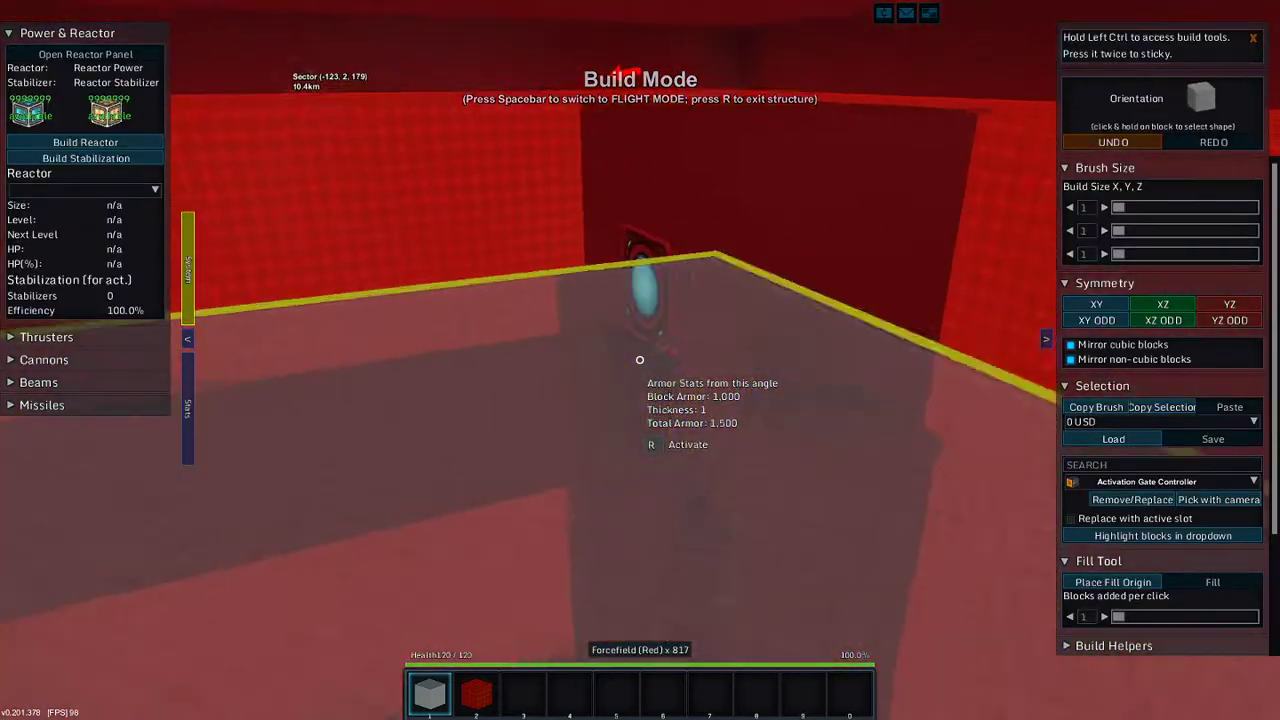
key(w)
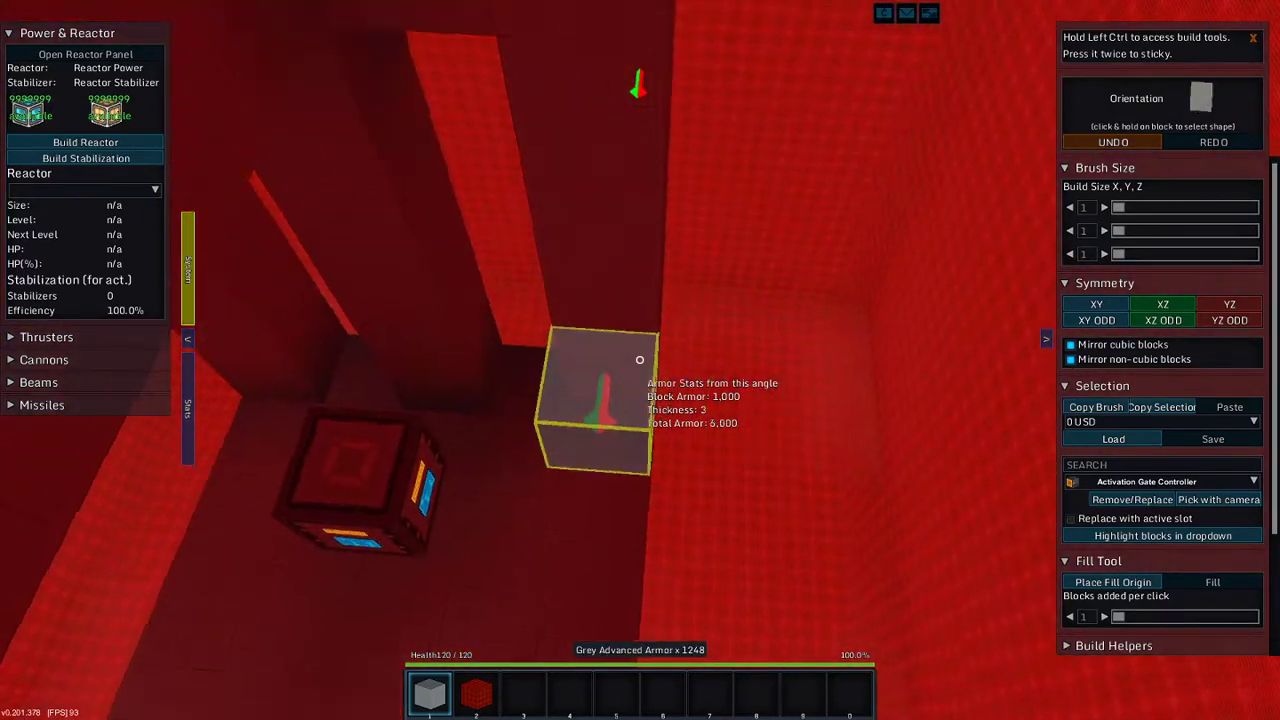
scroll(640, 360, down, 1)
key(w)
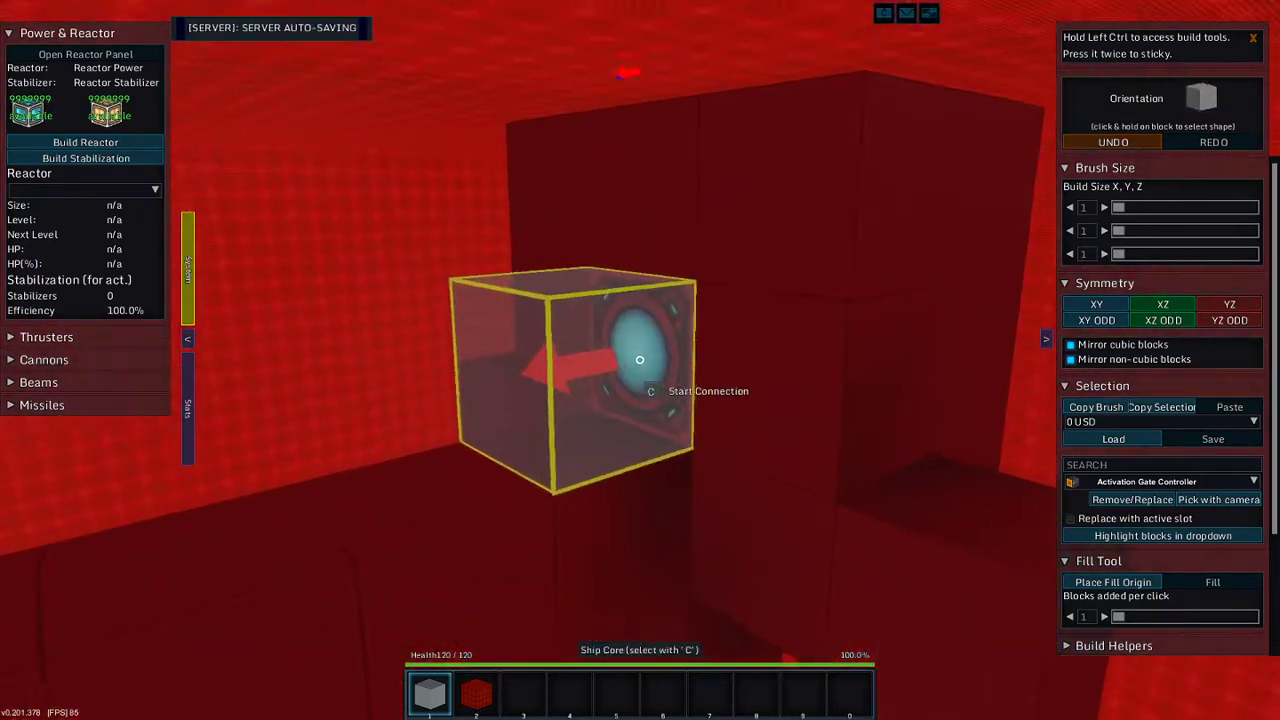
key(s)
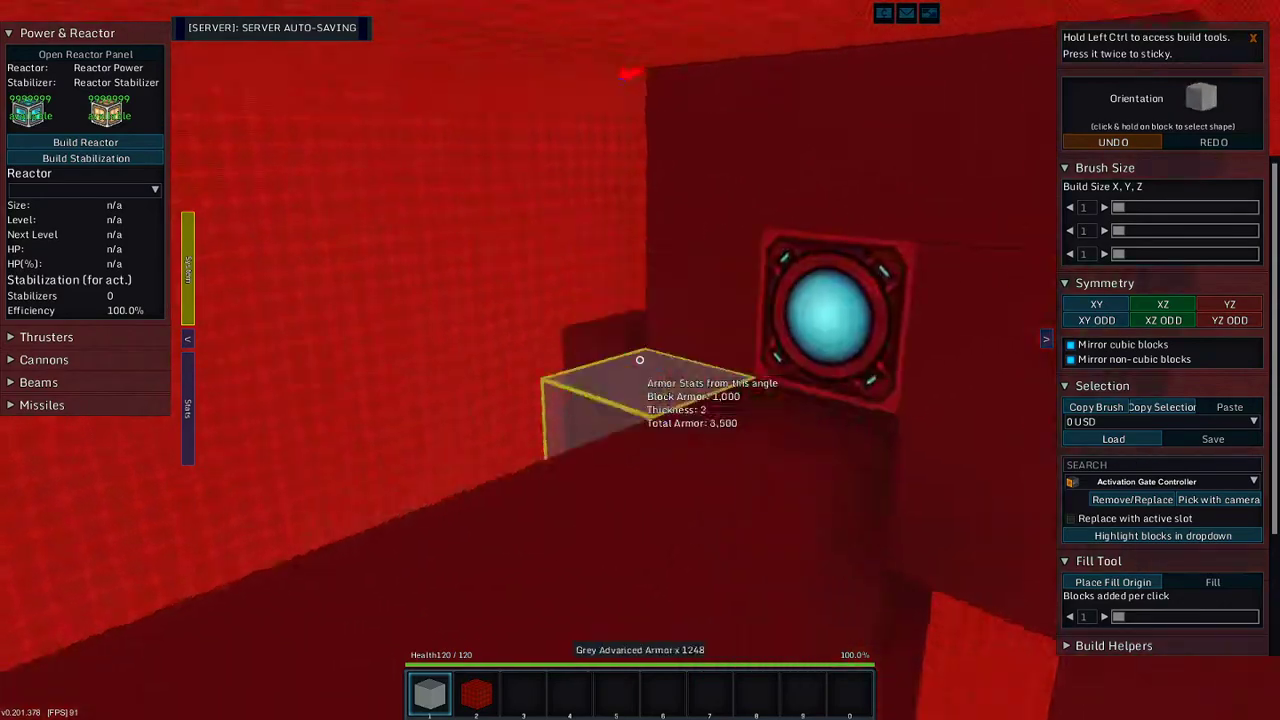
key(w)
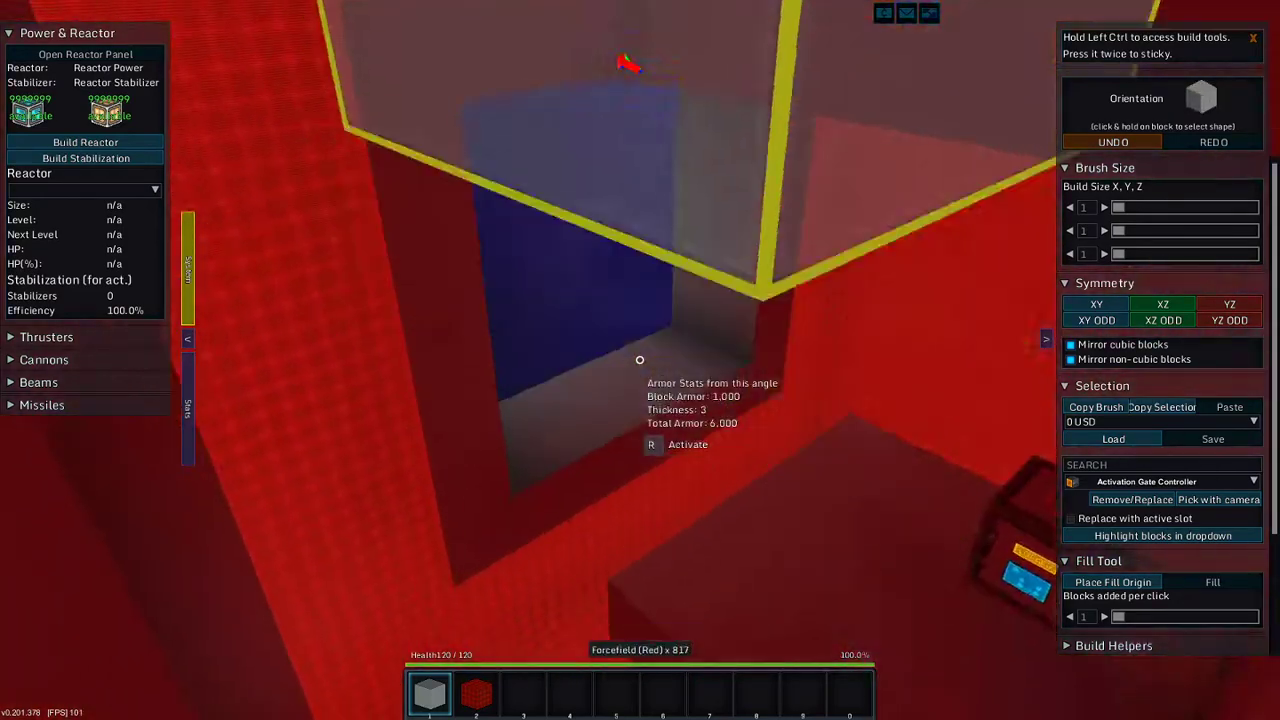
key(w)
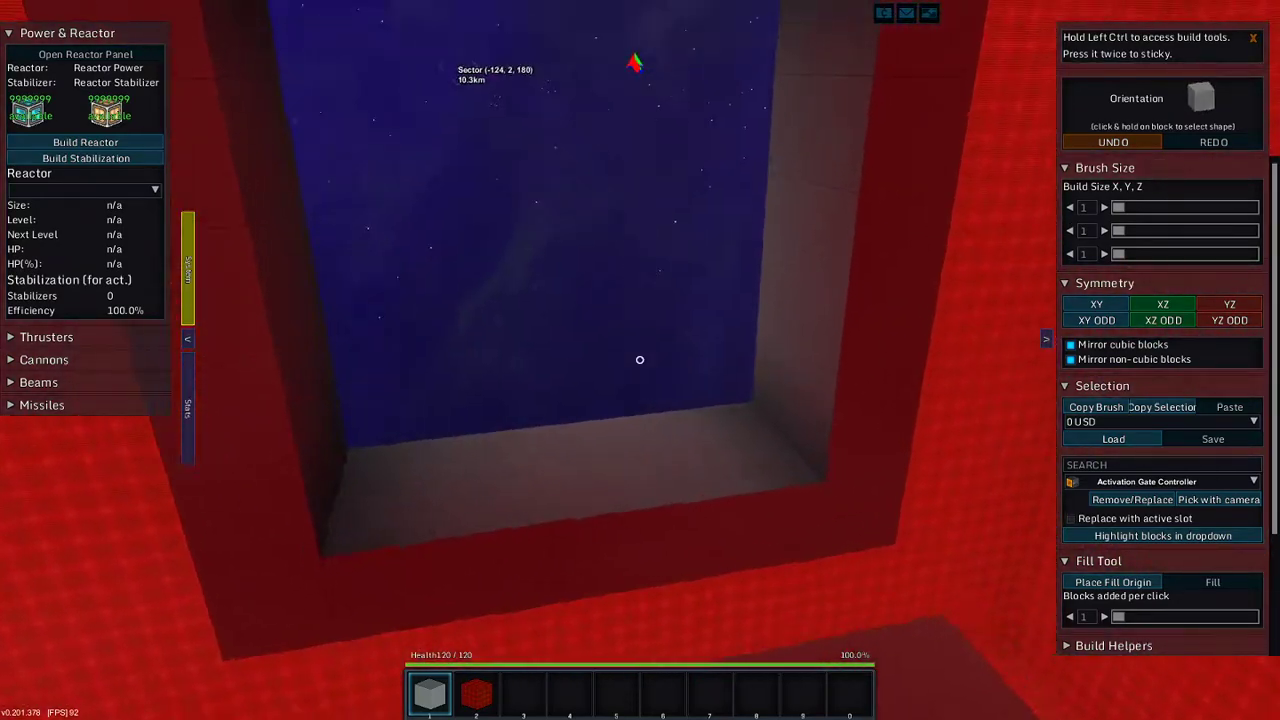
key(s)
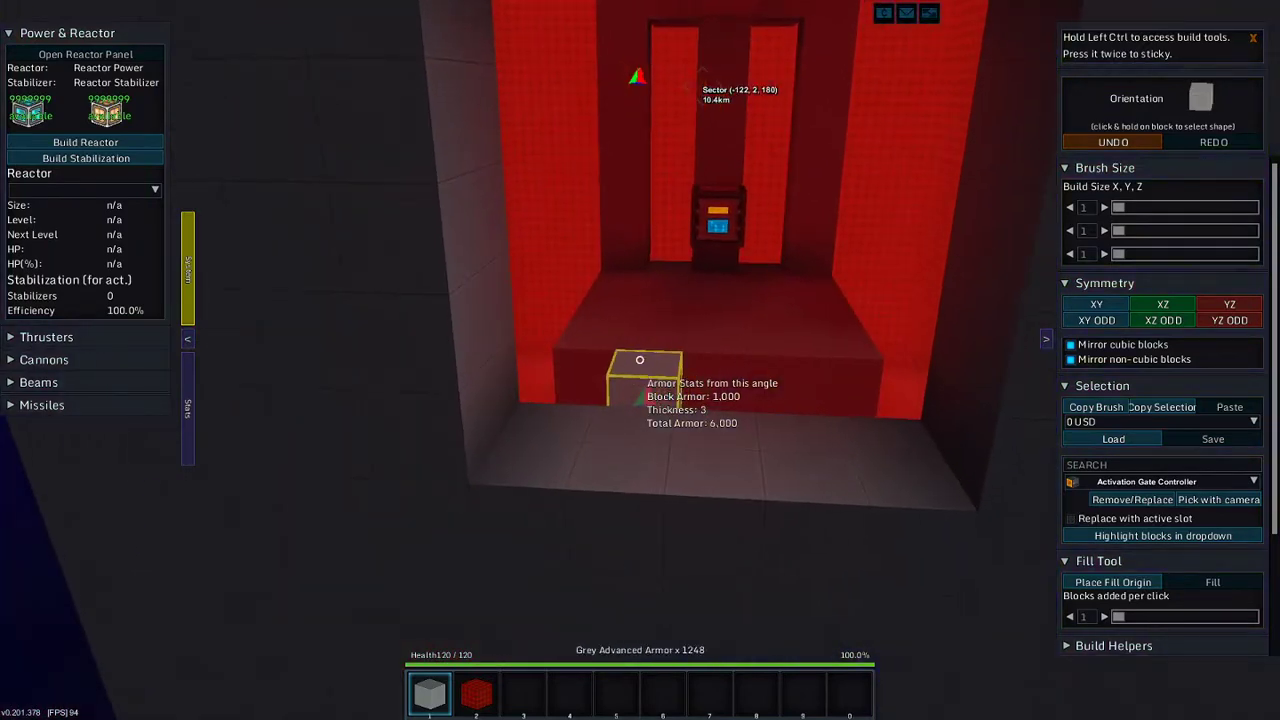
- Put the Multi-Slot Rail Load blocks into hotbar slot 3 from the inventory
key(i)
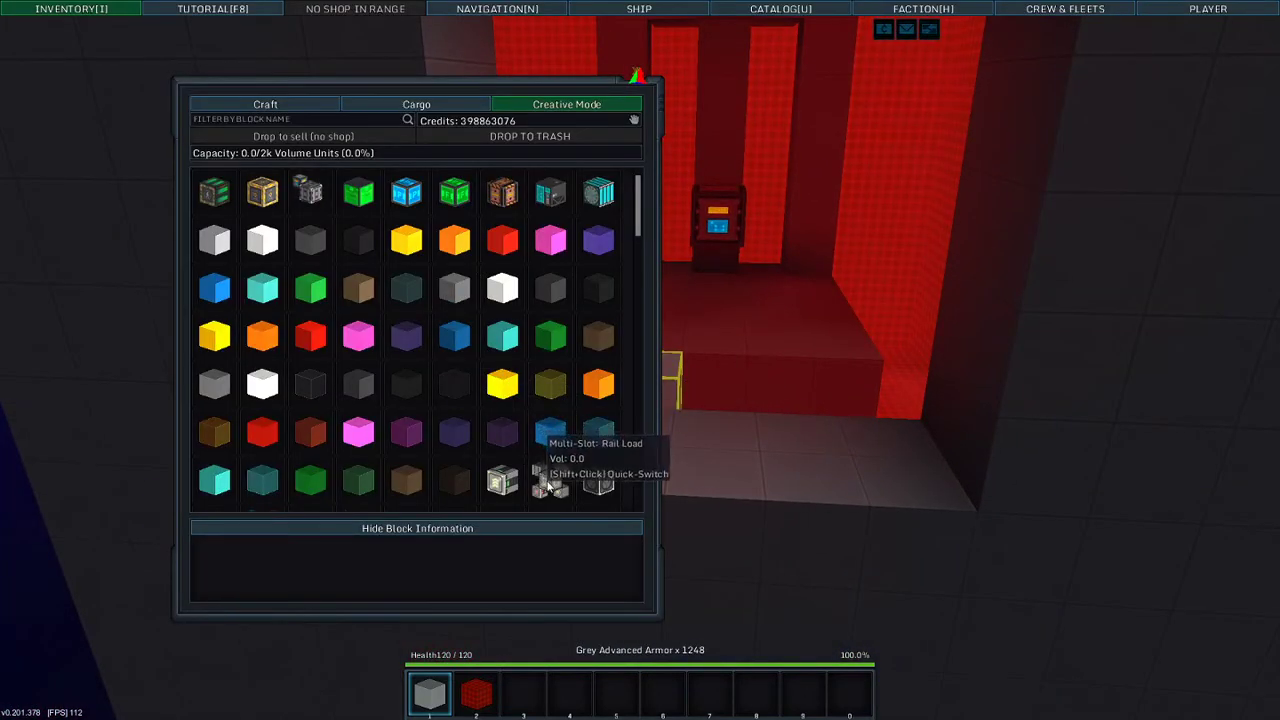
click(548, 481)
drag(505, 700, 522, 693)
key(i)
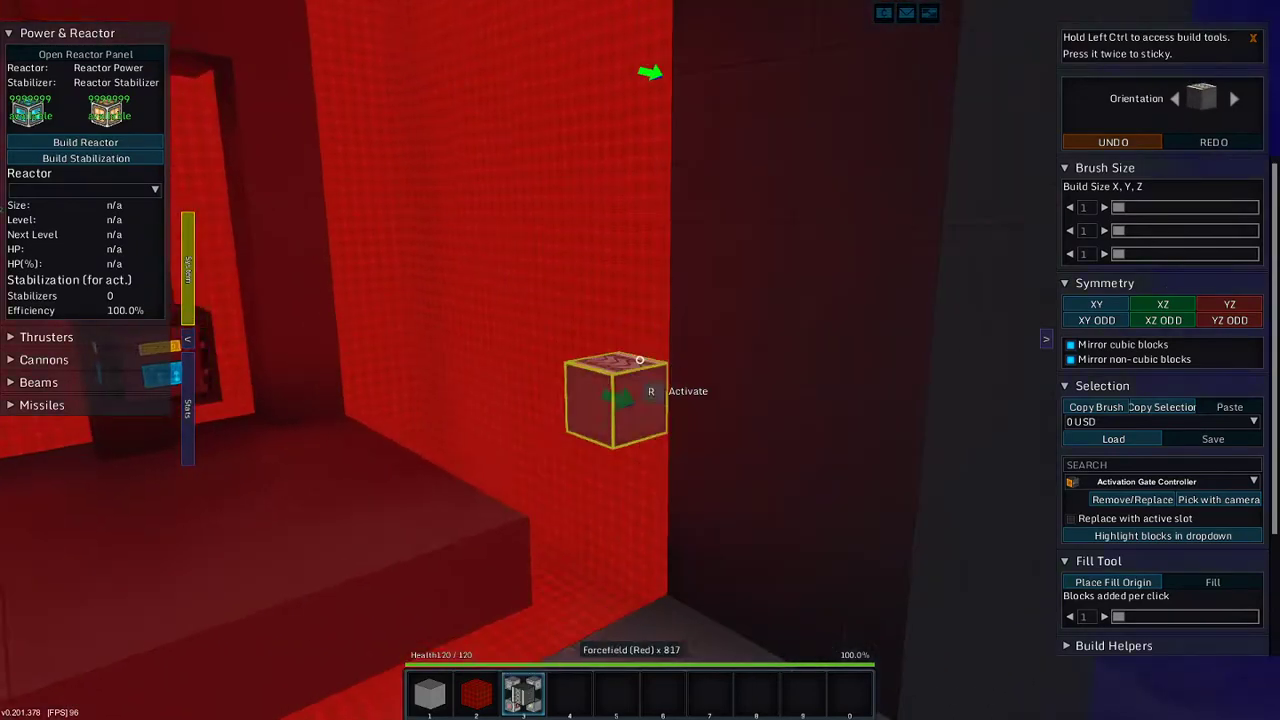
- Lay a row of rail blocks along the red vault wall
key(w)
key(s)
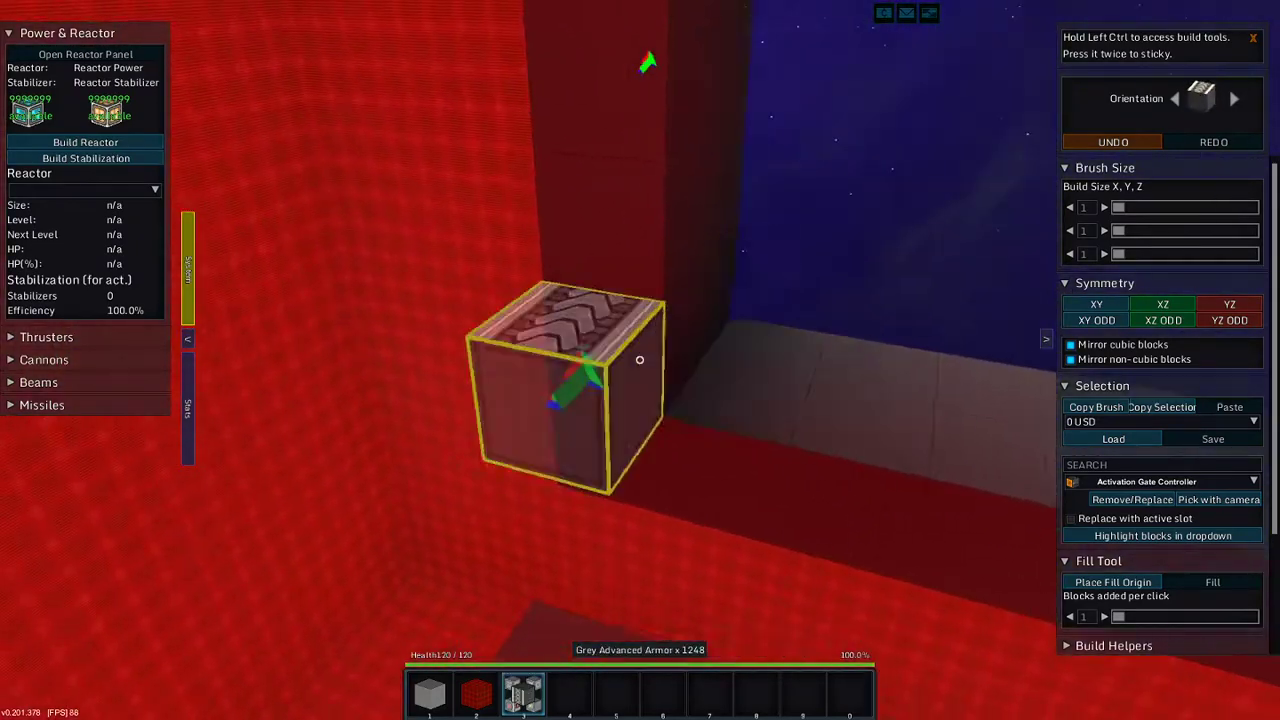
key(s)
key(1)
key(w)
key(w)
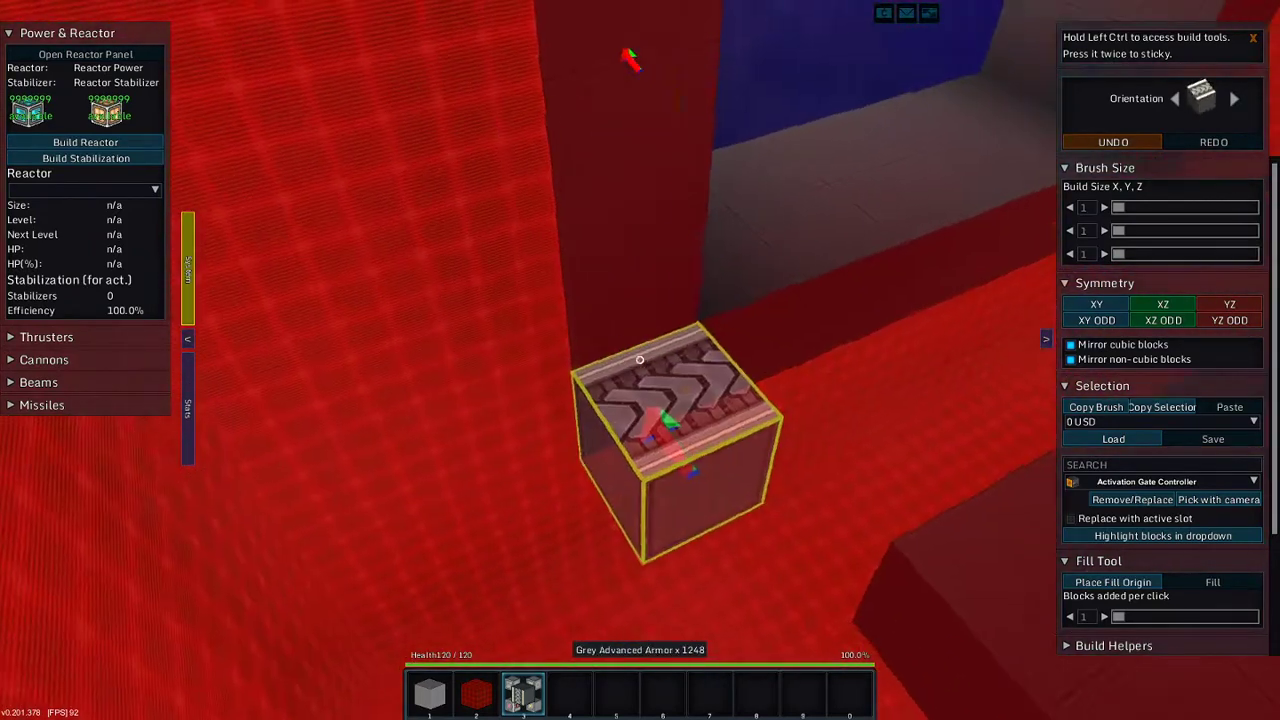
key(d)
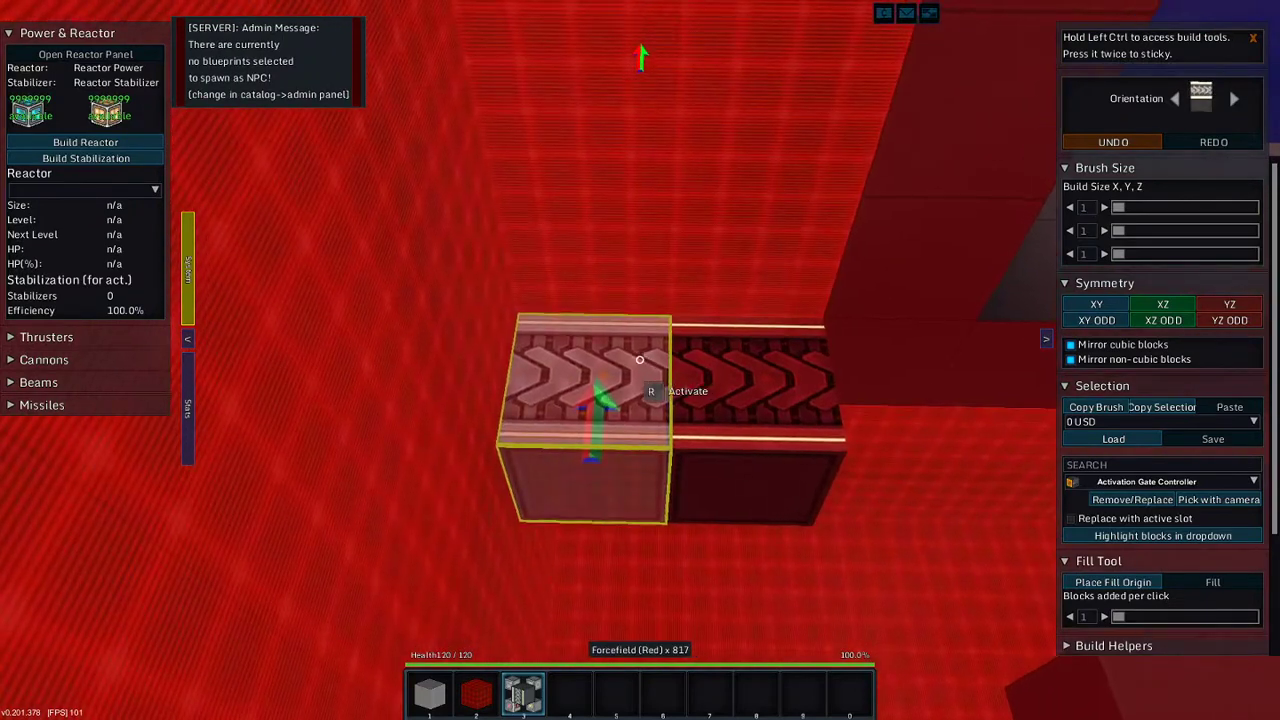
key(a)
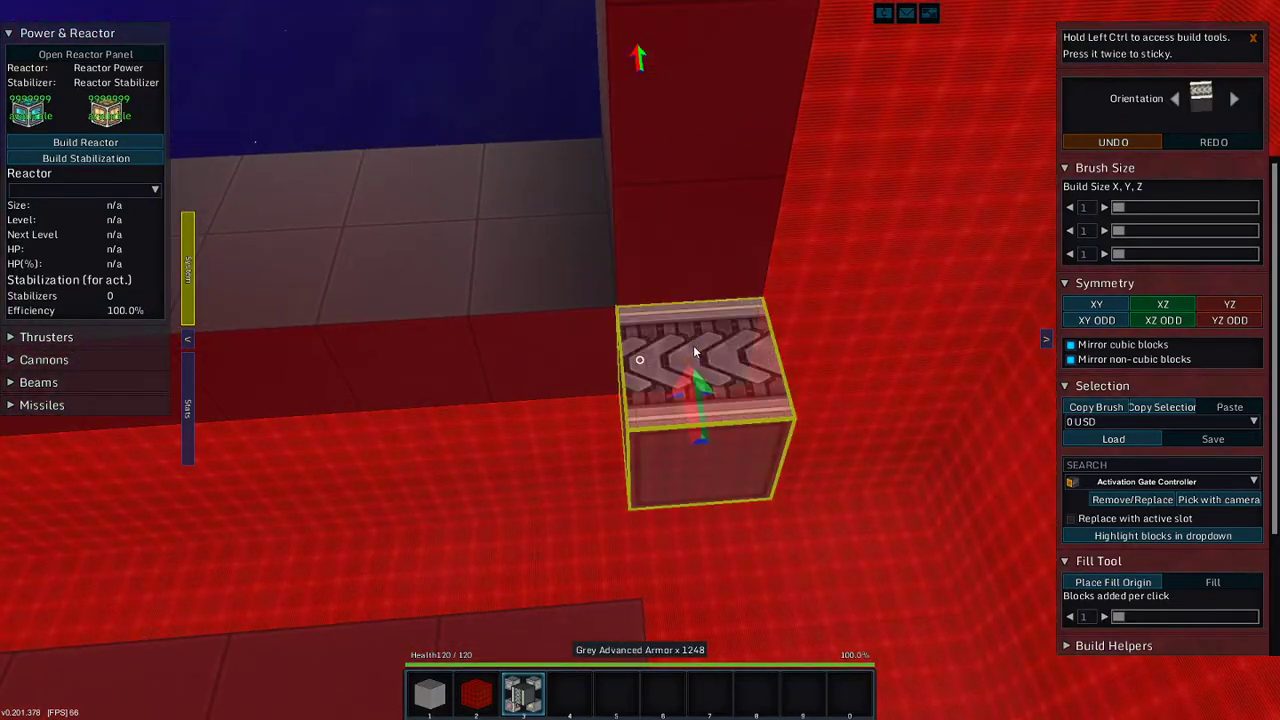
right_click(693, 345)
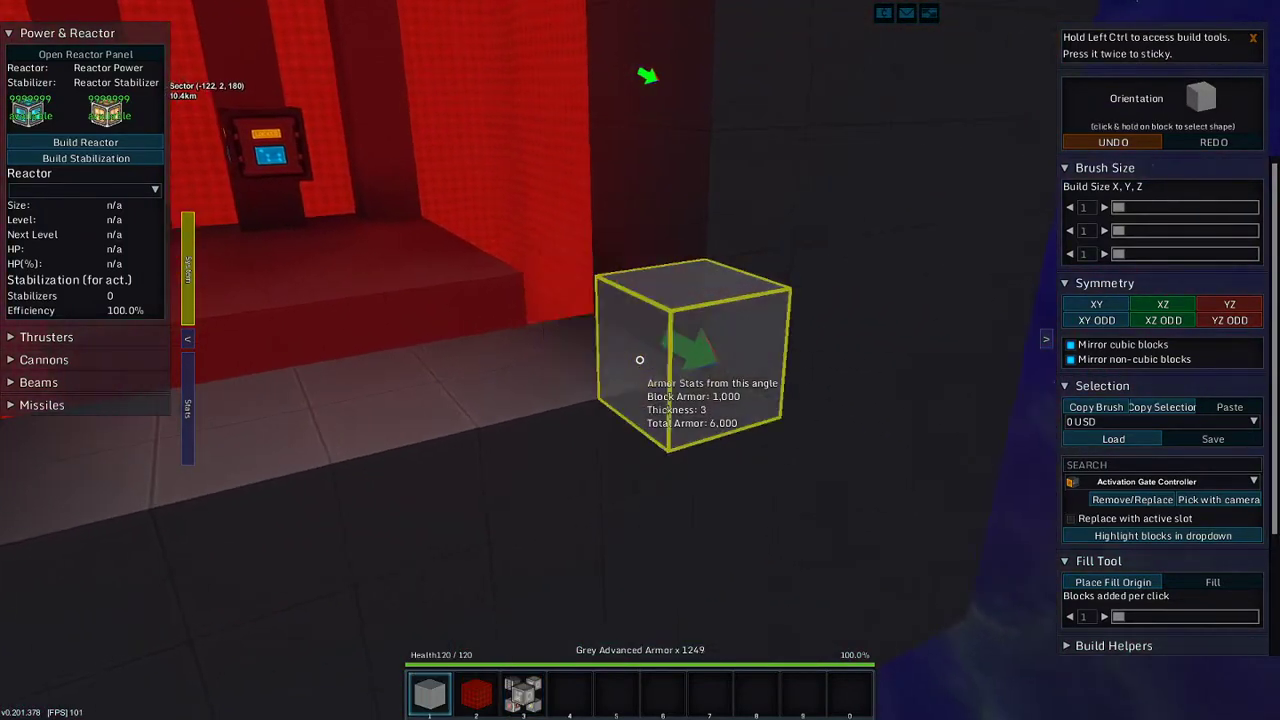
- Remove four grey armor blocks by the doorway and bring up the saved blueprints list
right_click(640, 360)
right_click(640, 360)
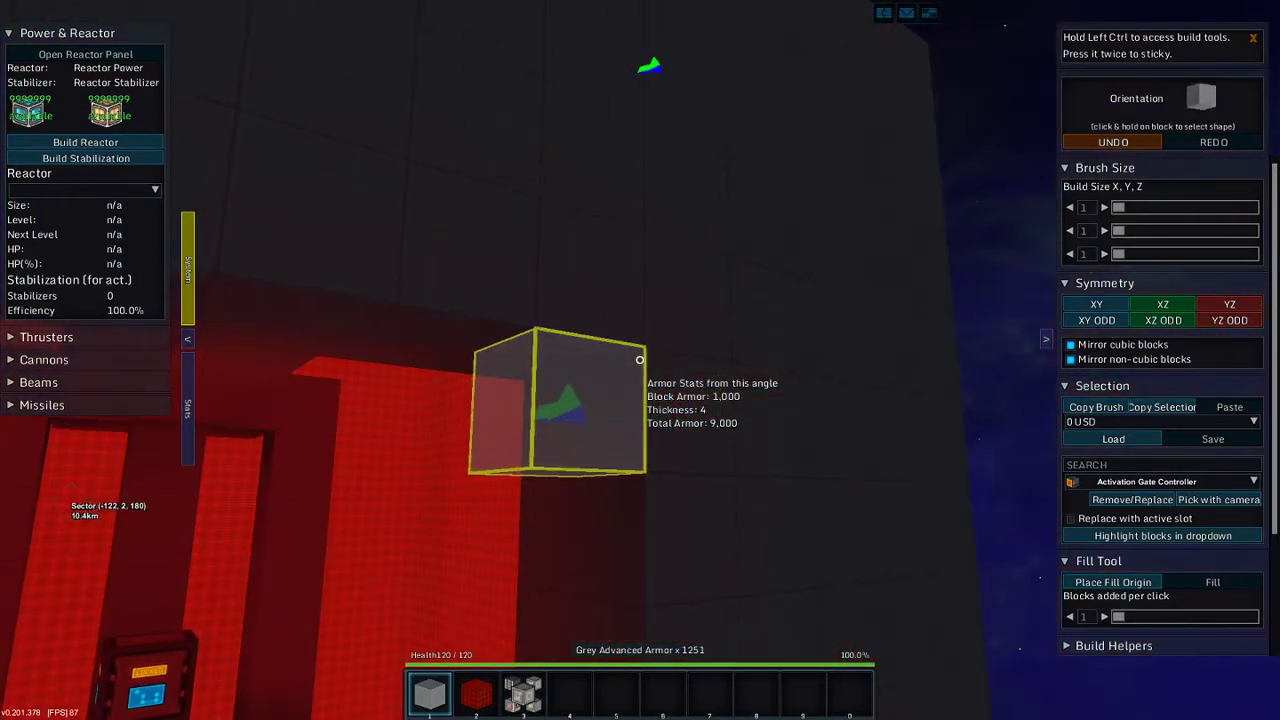
key(i)
key(i)
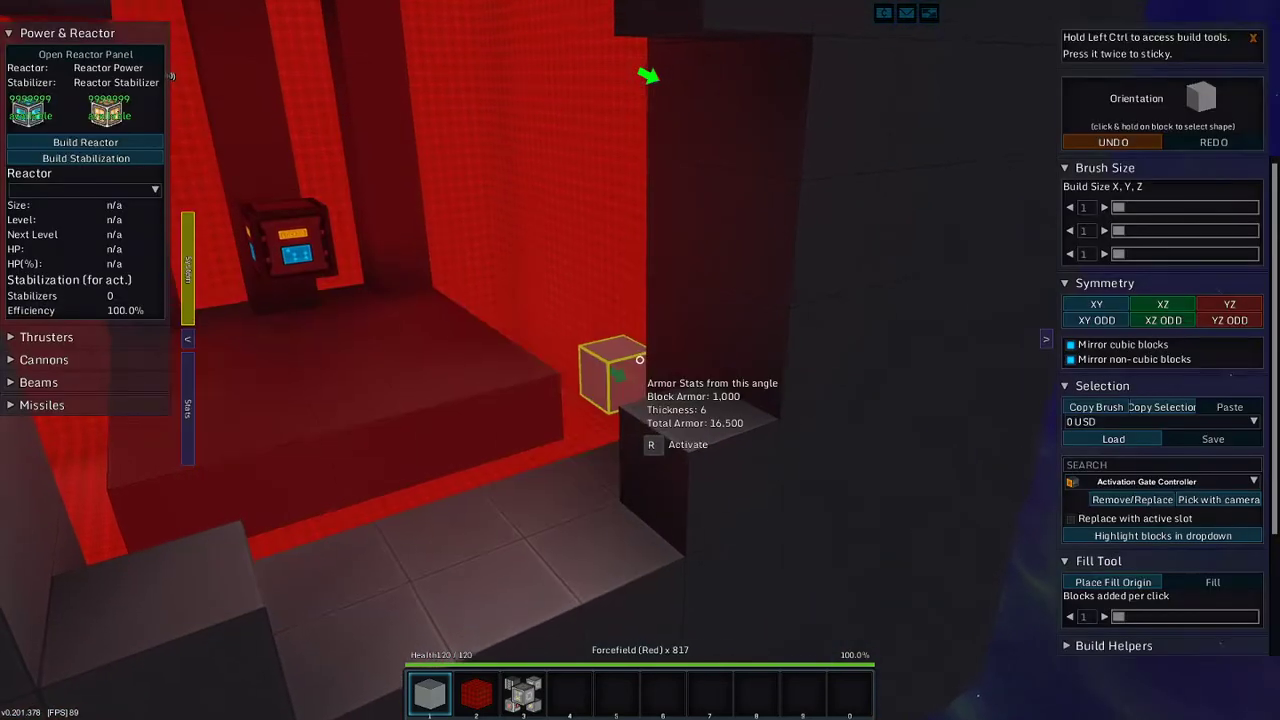
key(b)
key(b)
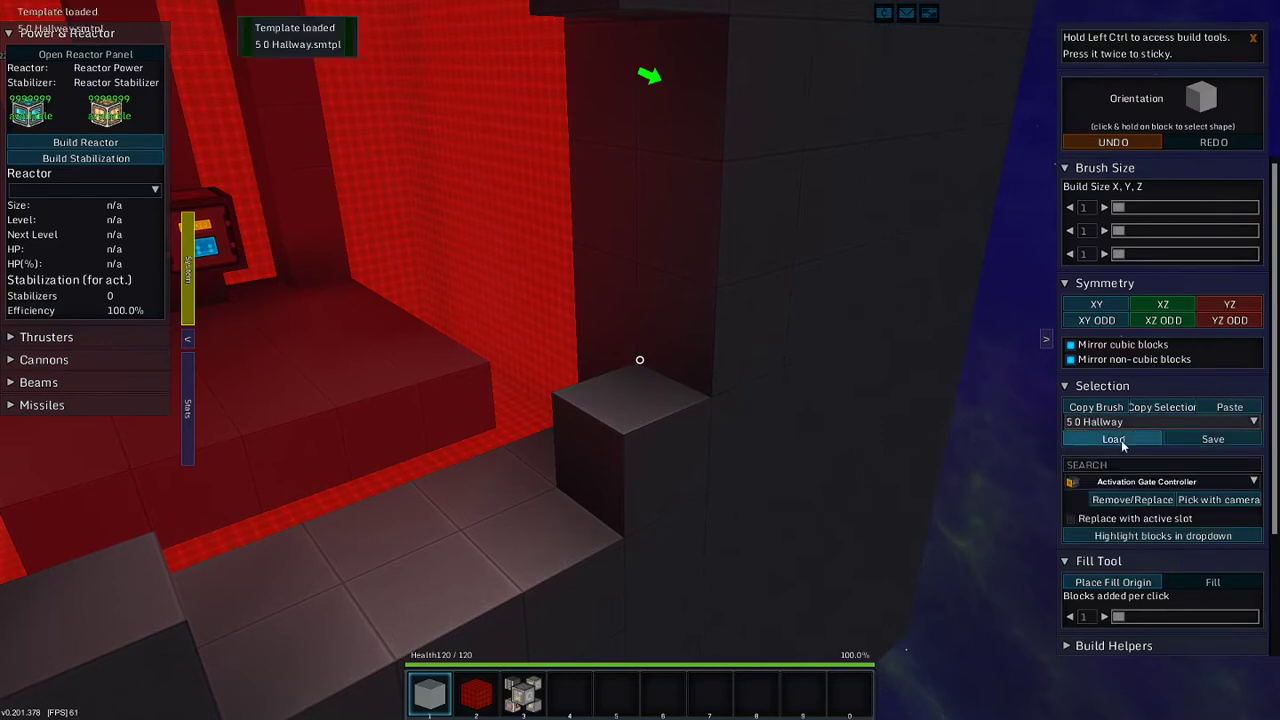
- Fly out to view the loaded hallway from afar, then back into its interior
key(s)
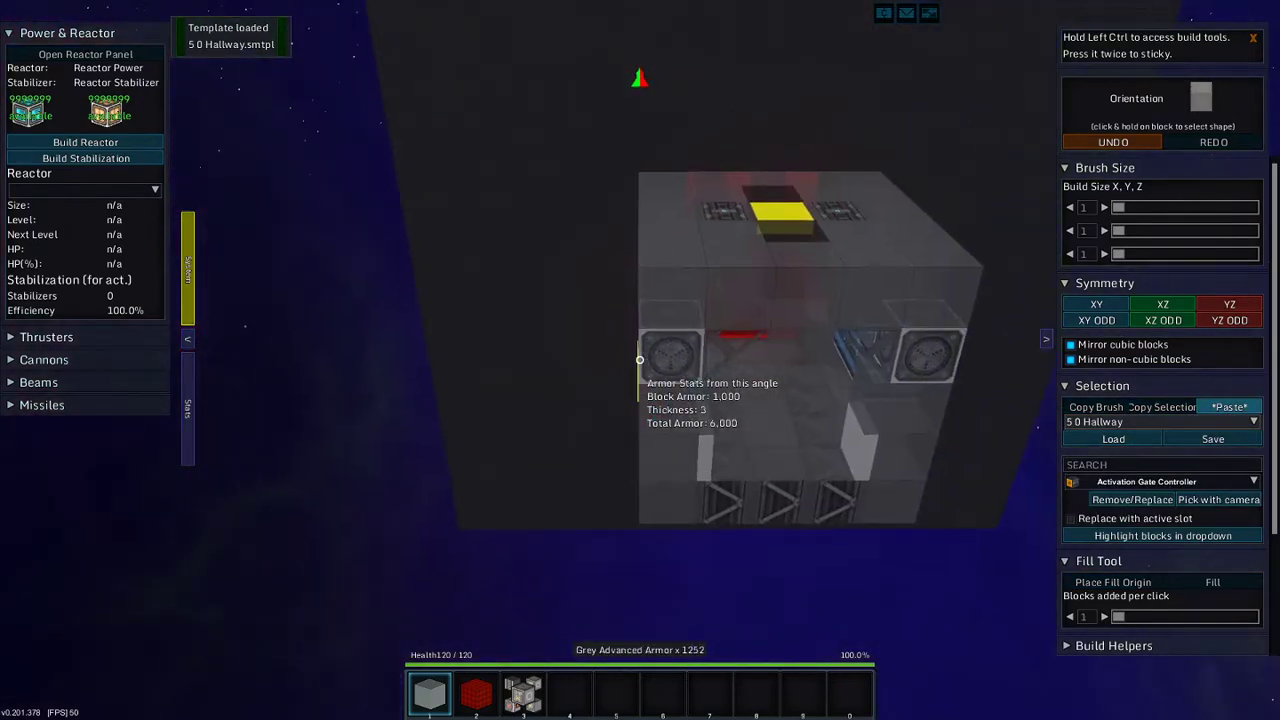
key(s)
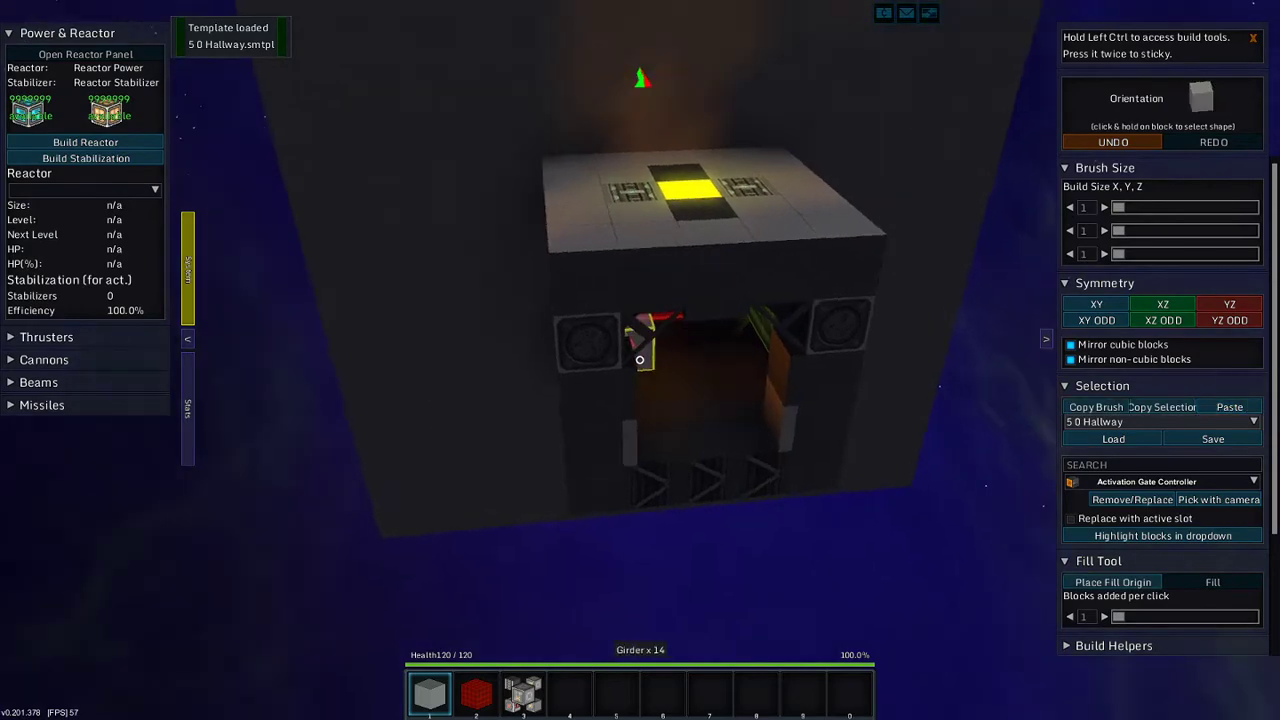
key(w)
key(w)
- Remove the grey armor blocks in the vault wall to open a passage into the hallway
key(s)
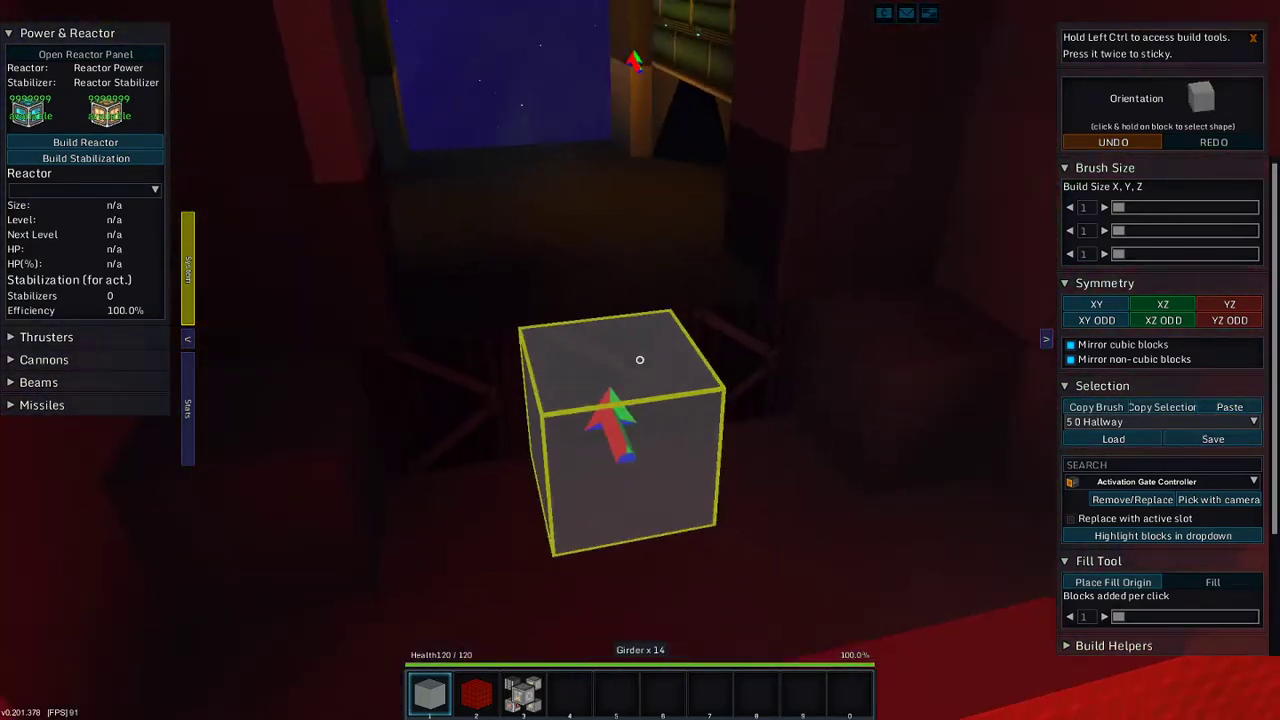
key(a)
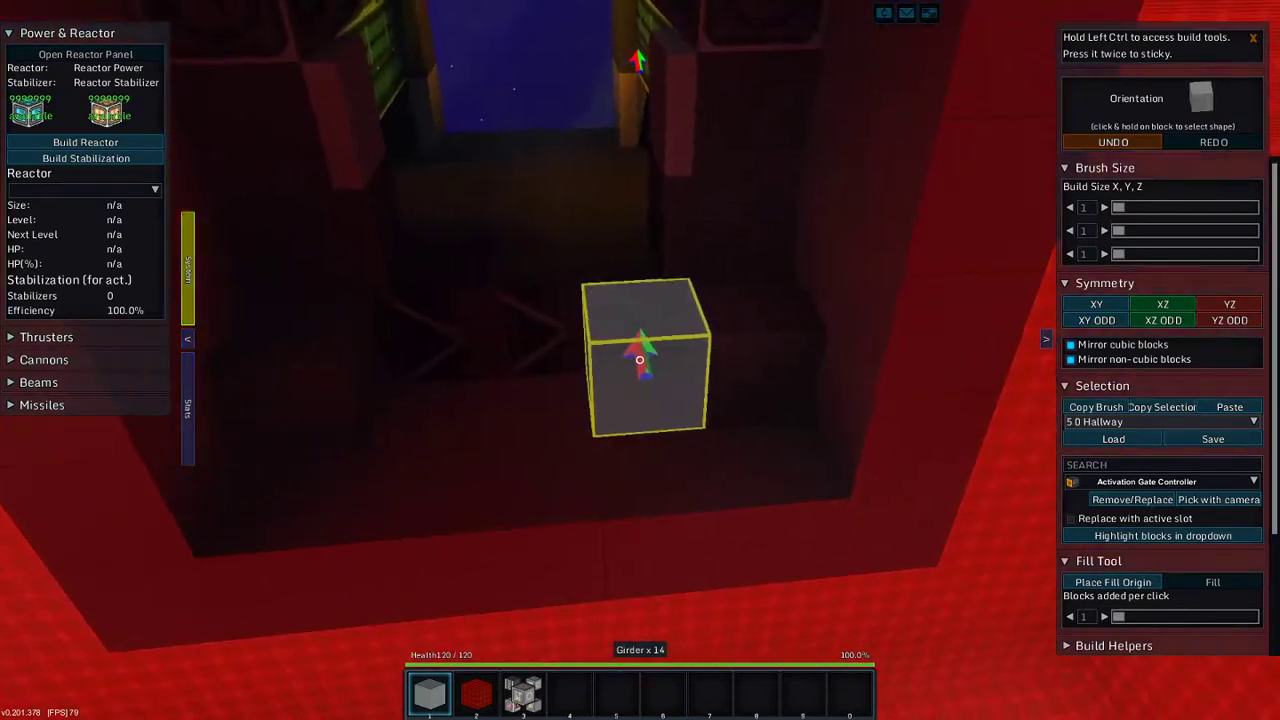
key(w)
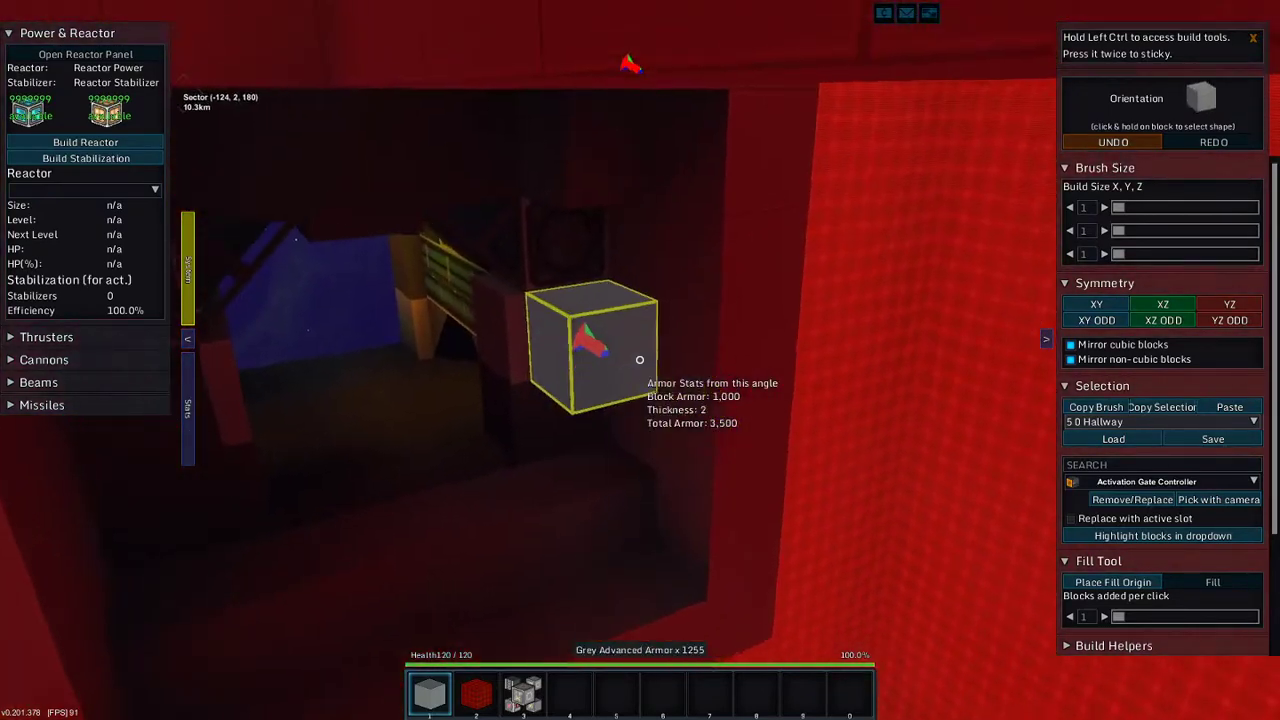
key(w)
key(w)
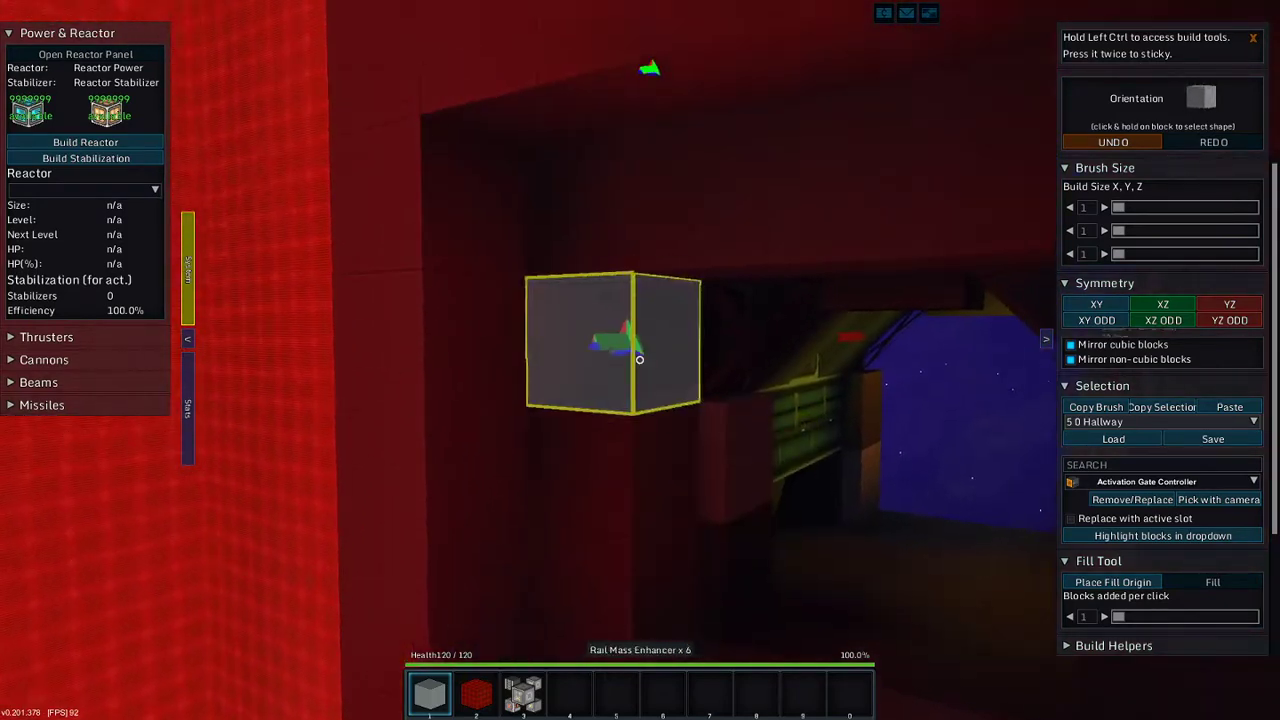
key(w)
key(w)
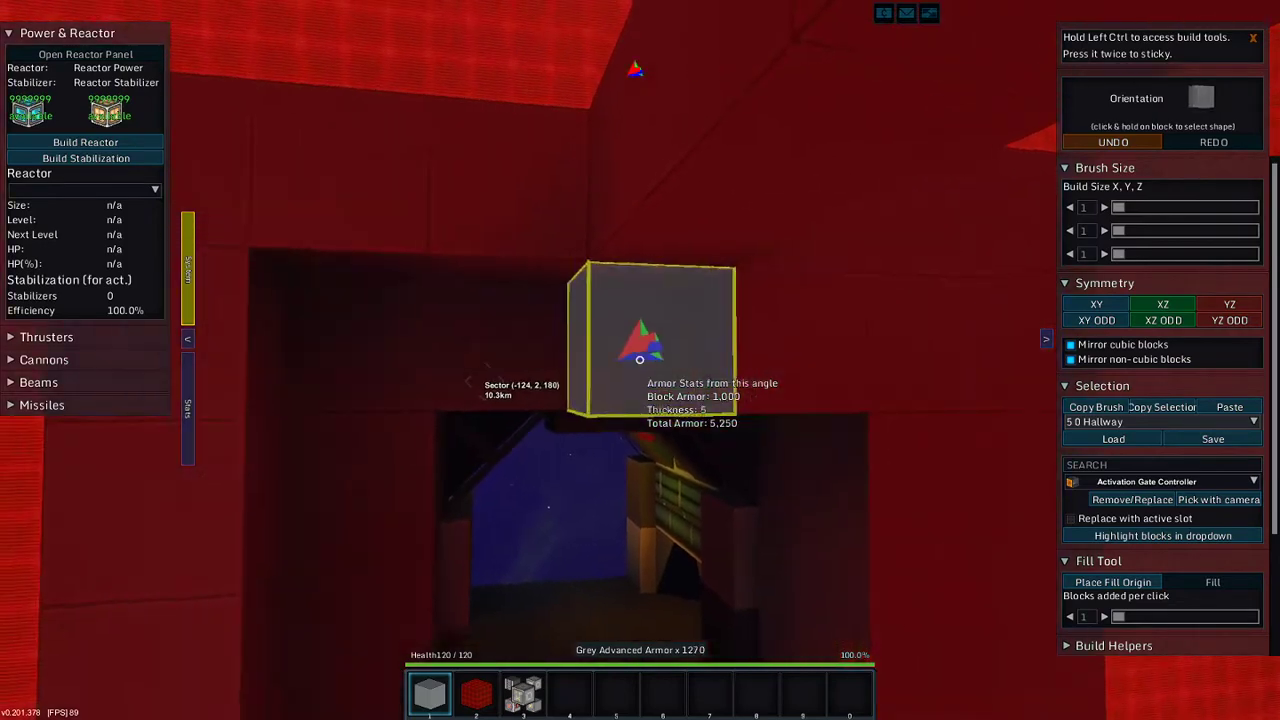
right_click(640, 360)
right_click(640, 360)
right_click(640, 360)
- Move through the new passage onto the vault floor and pick the Rail Basic block
key(w)
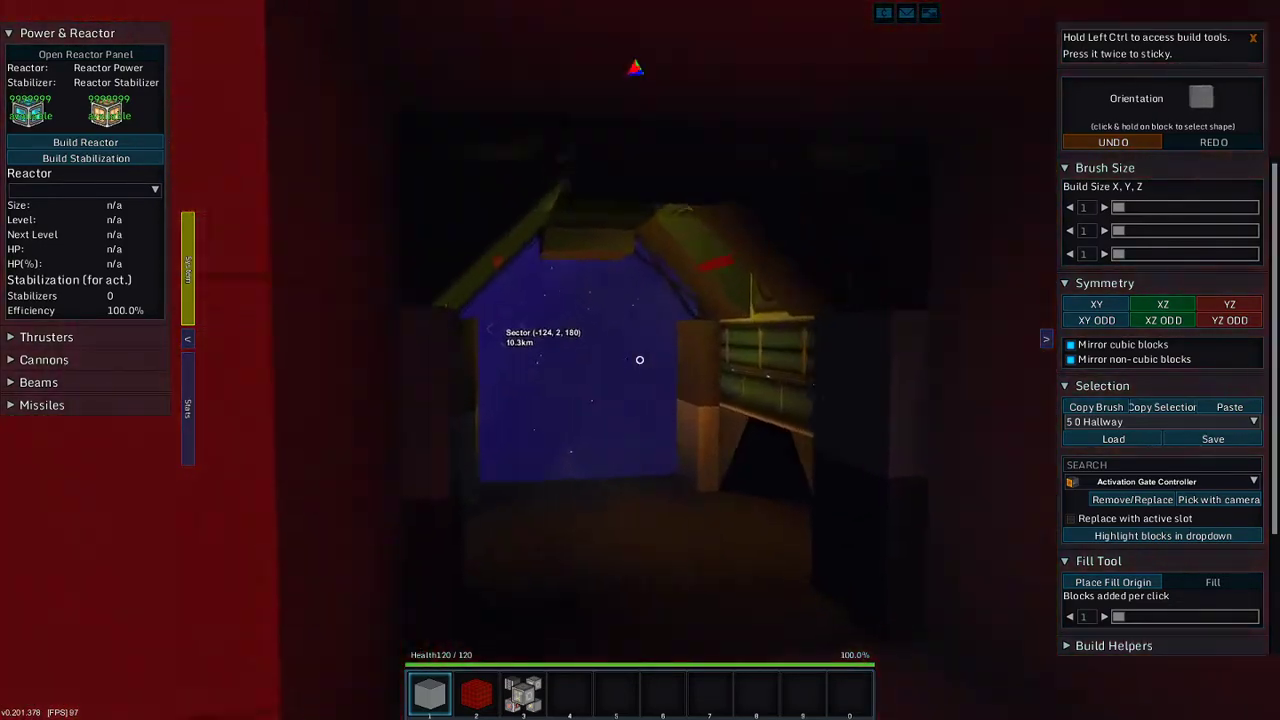
key(w)
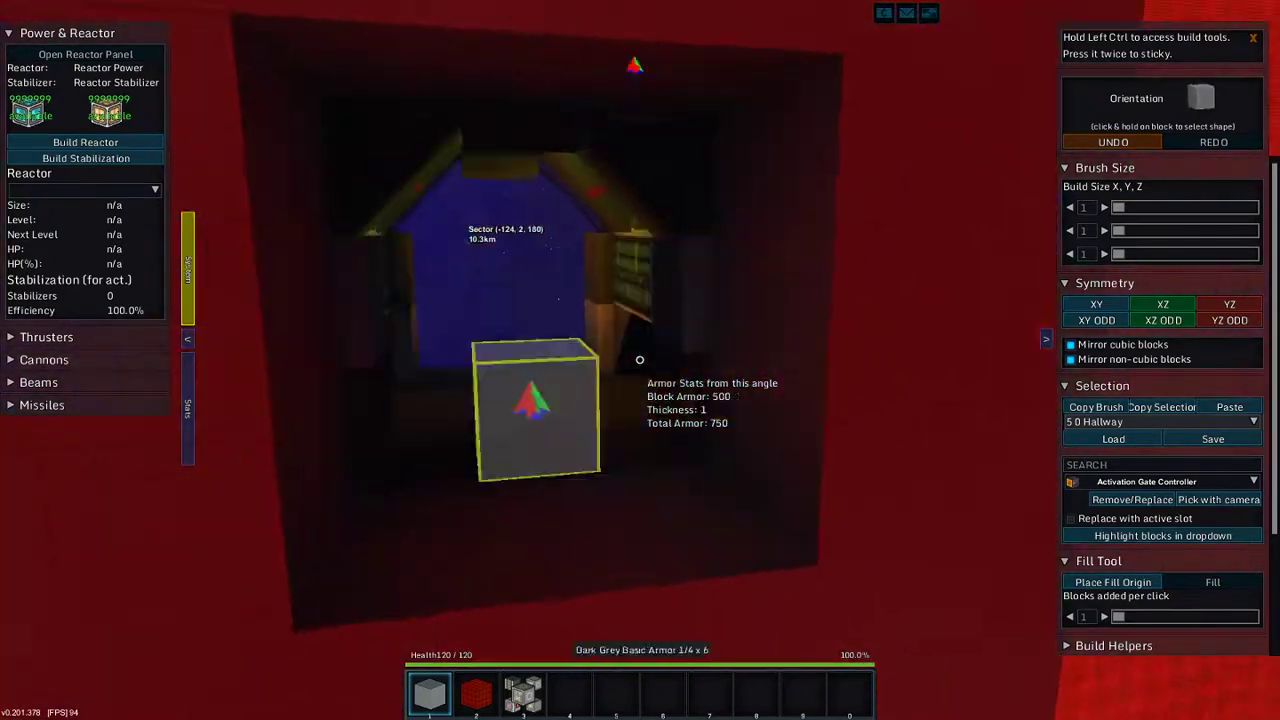
key(w)
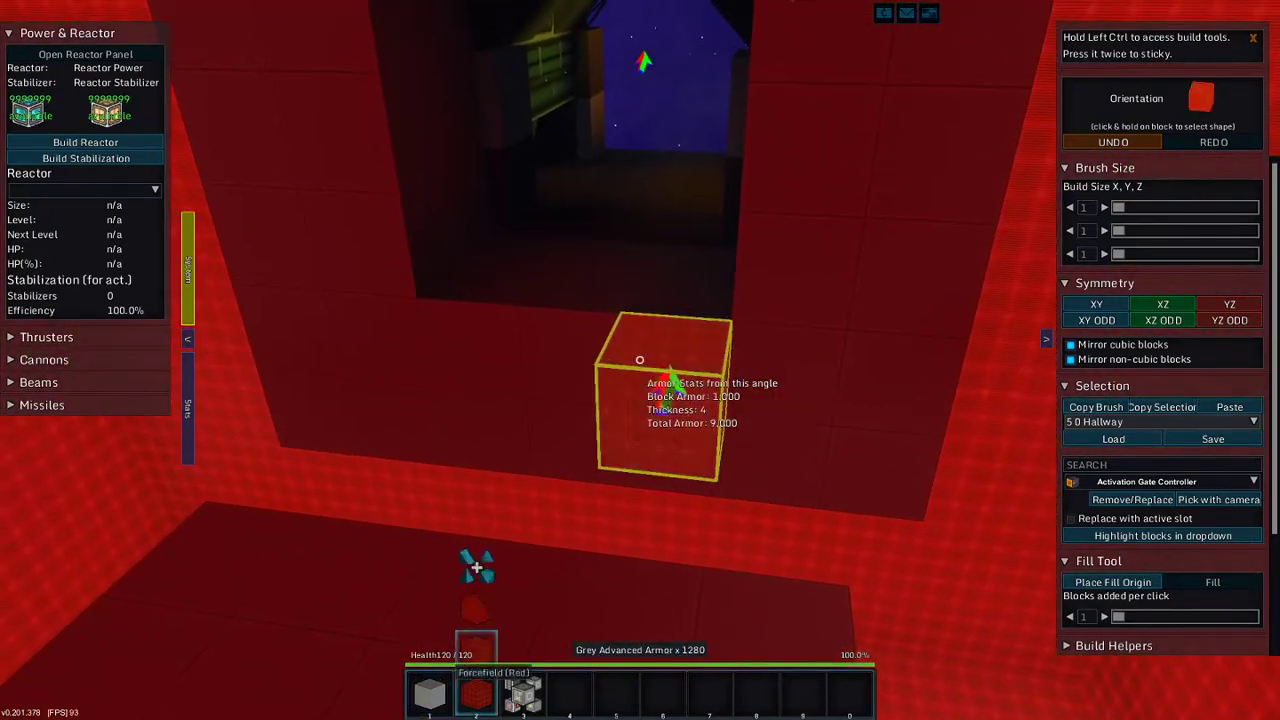
click(640, 360)
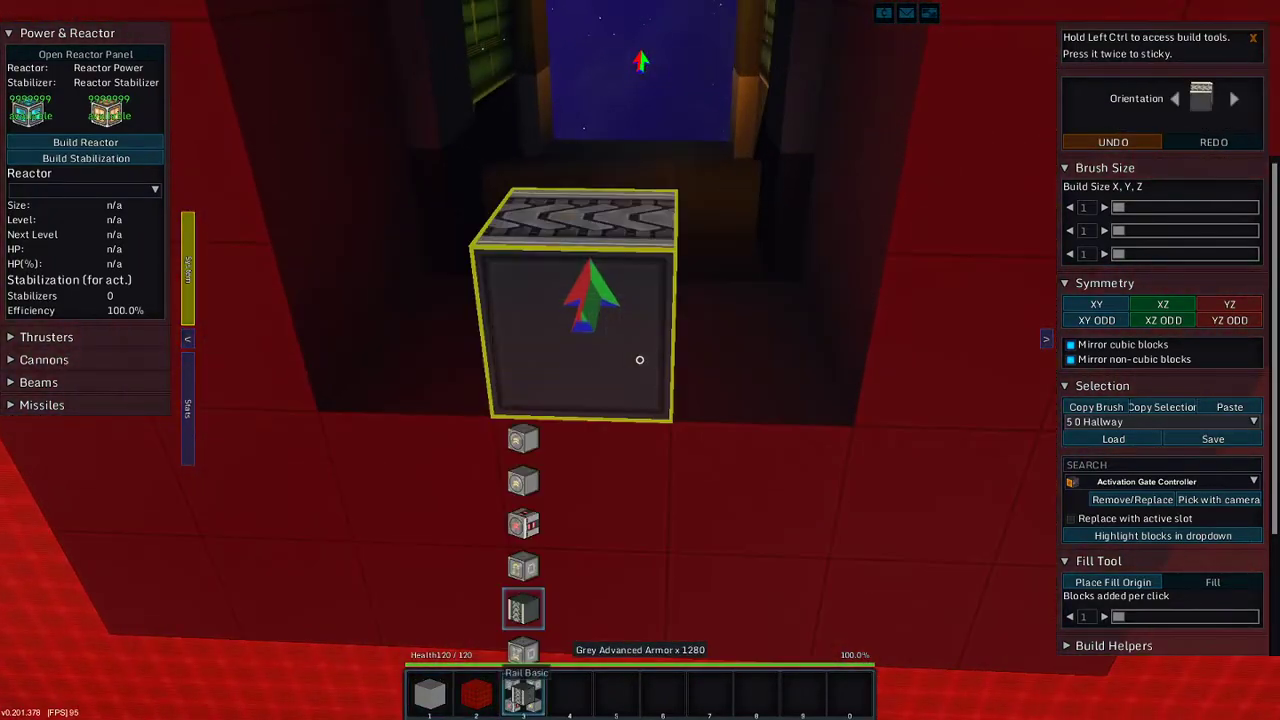
- Position a basic rail block on the floor beside the doorway, circling it to check orientation
key(w)
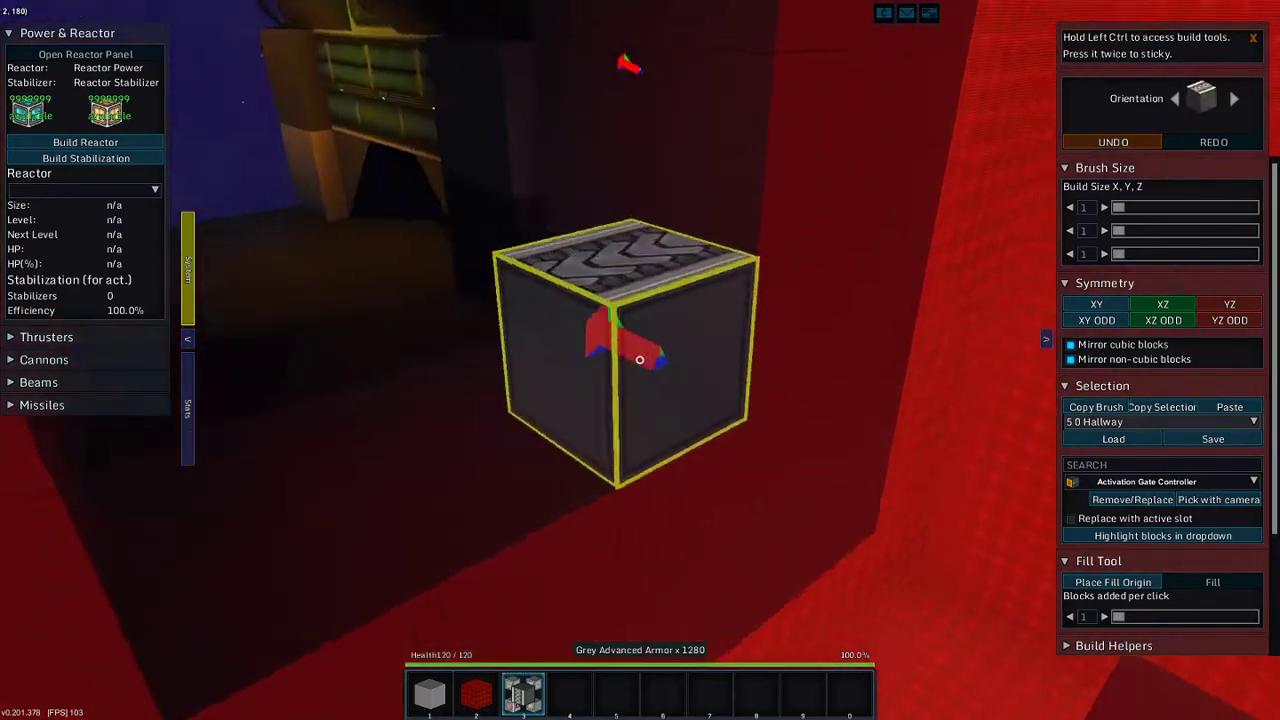
key(w)
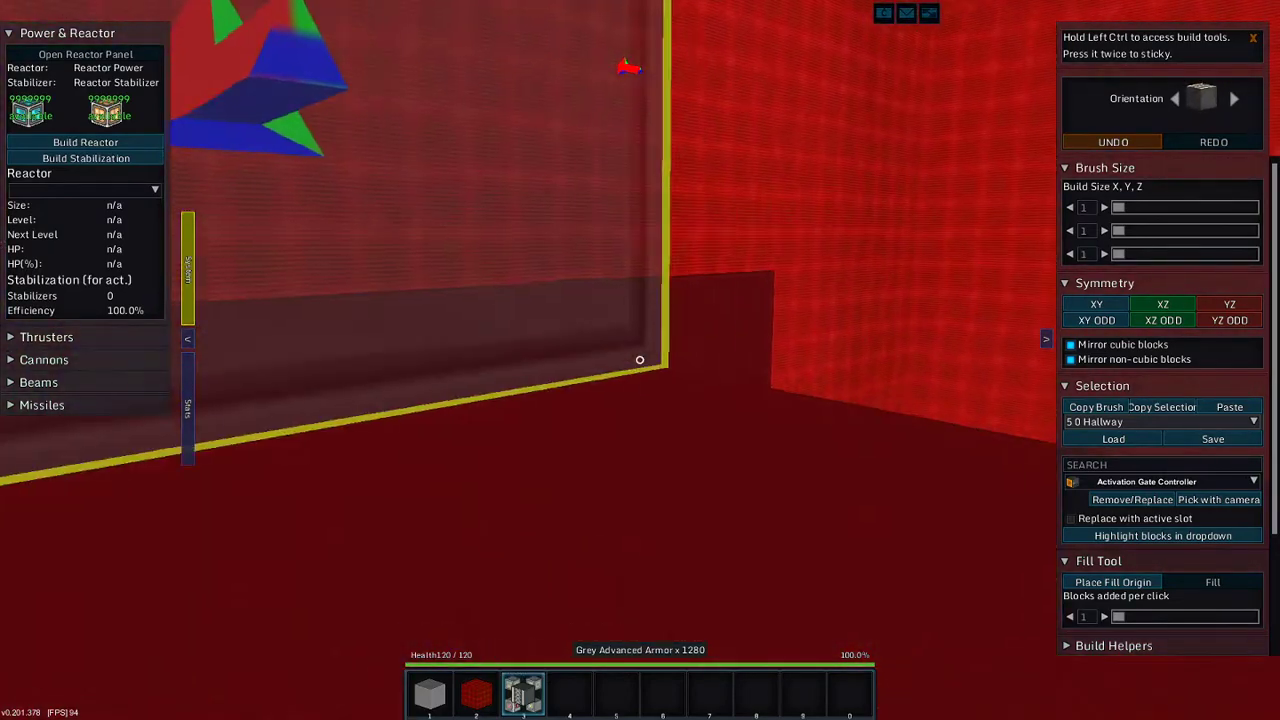
key(w)
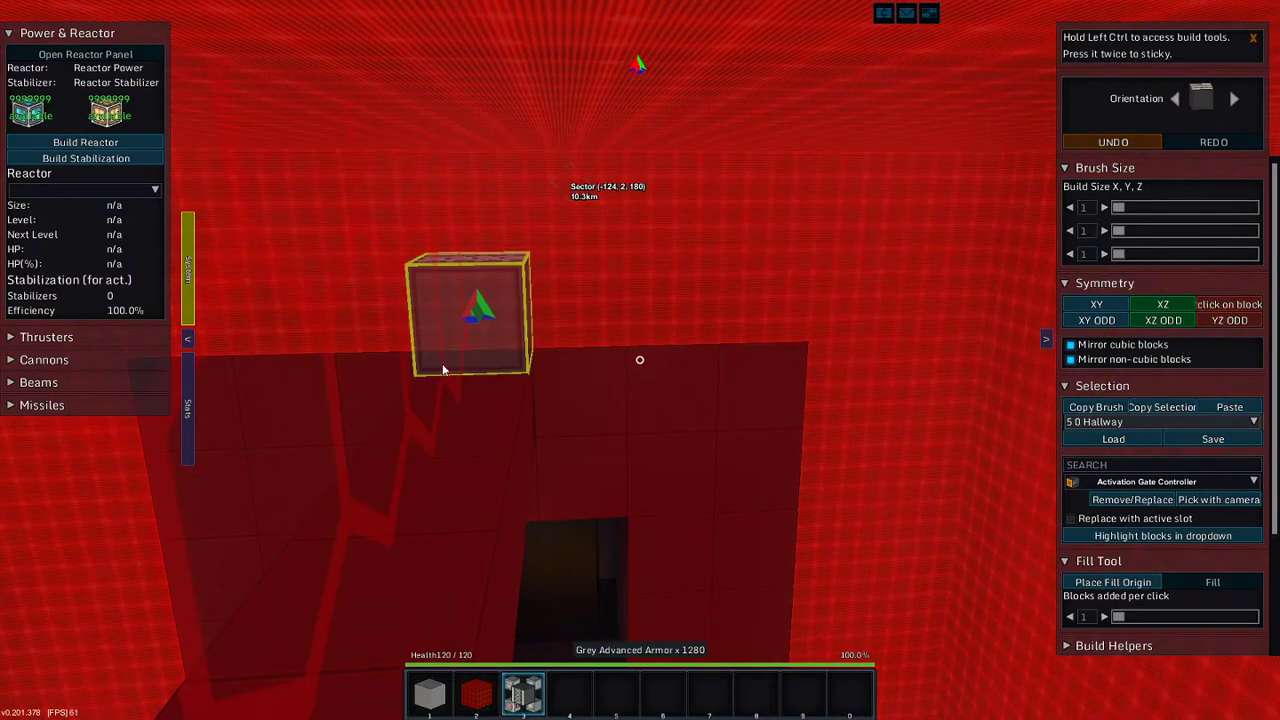
key(w)
key(w)
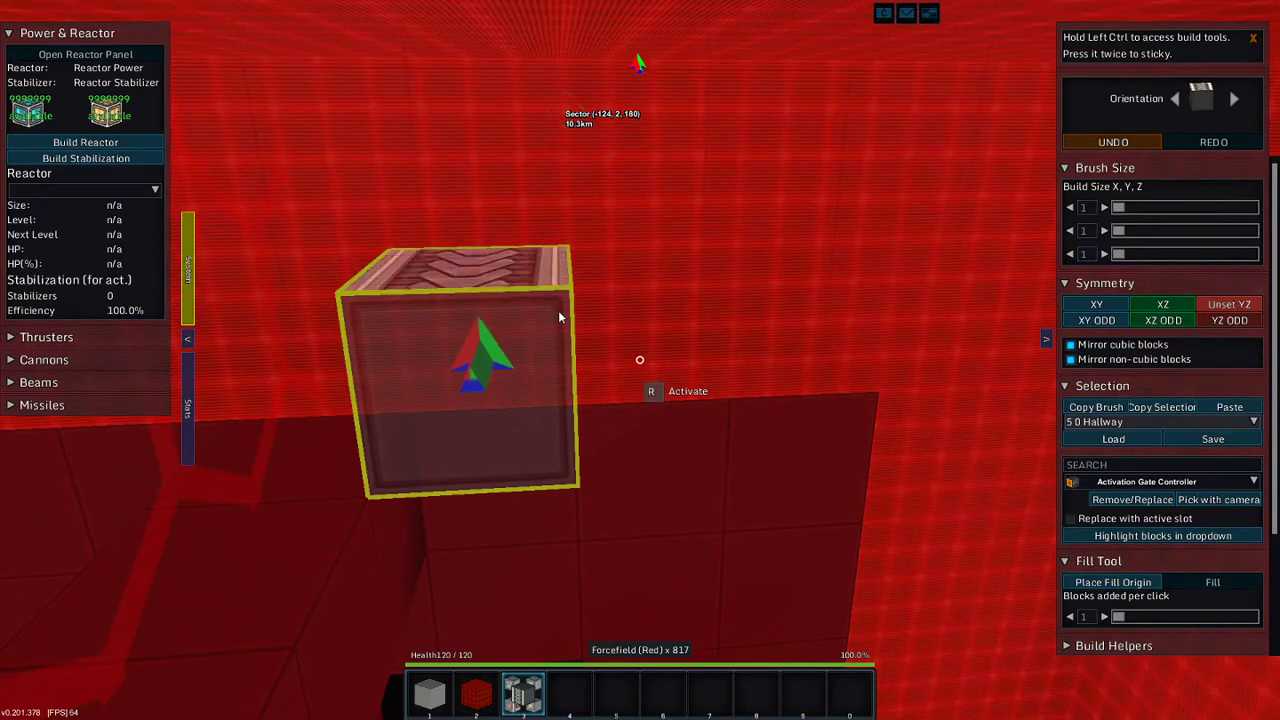
key(s)
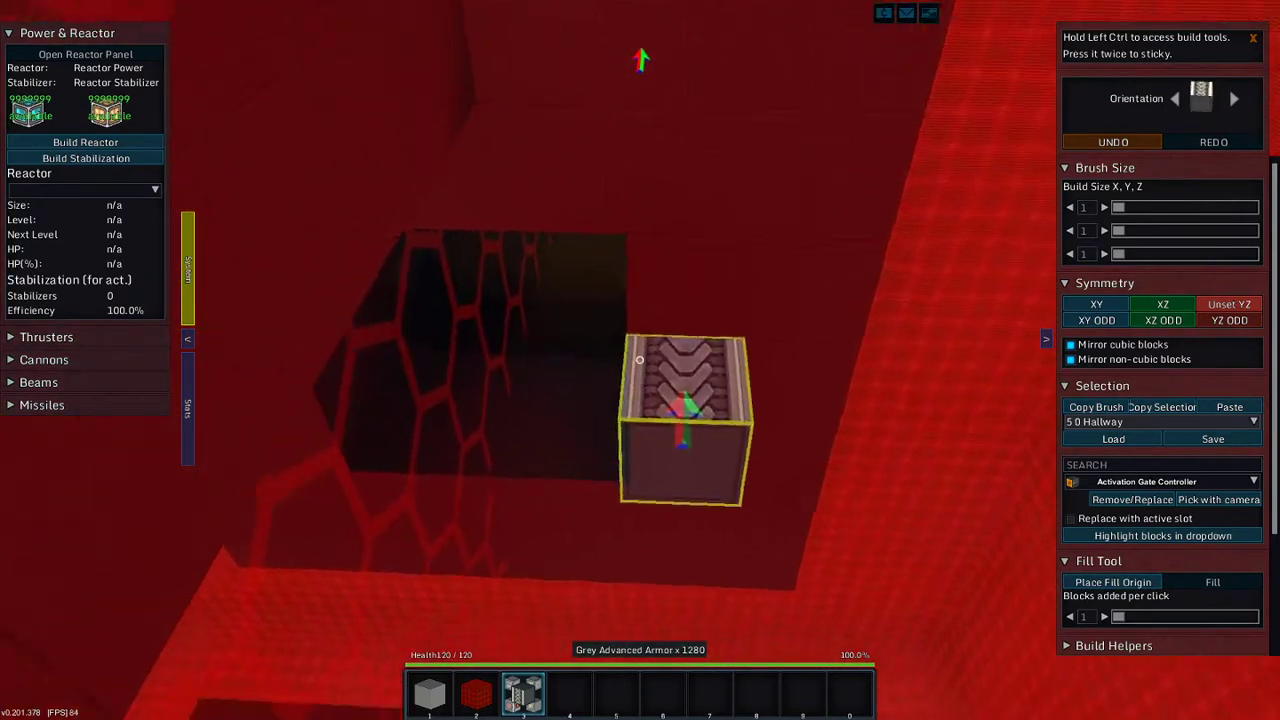
key(w)
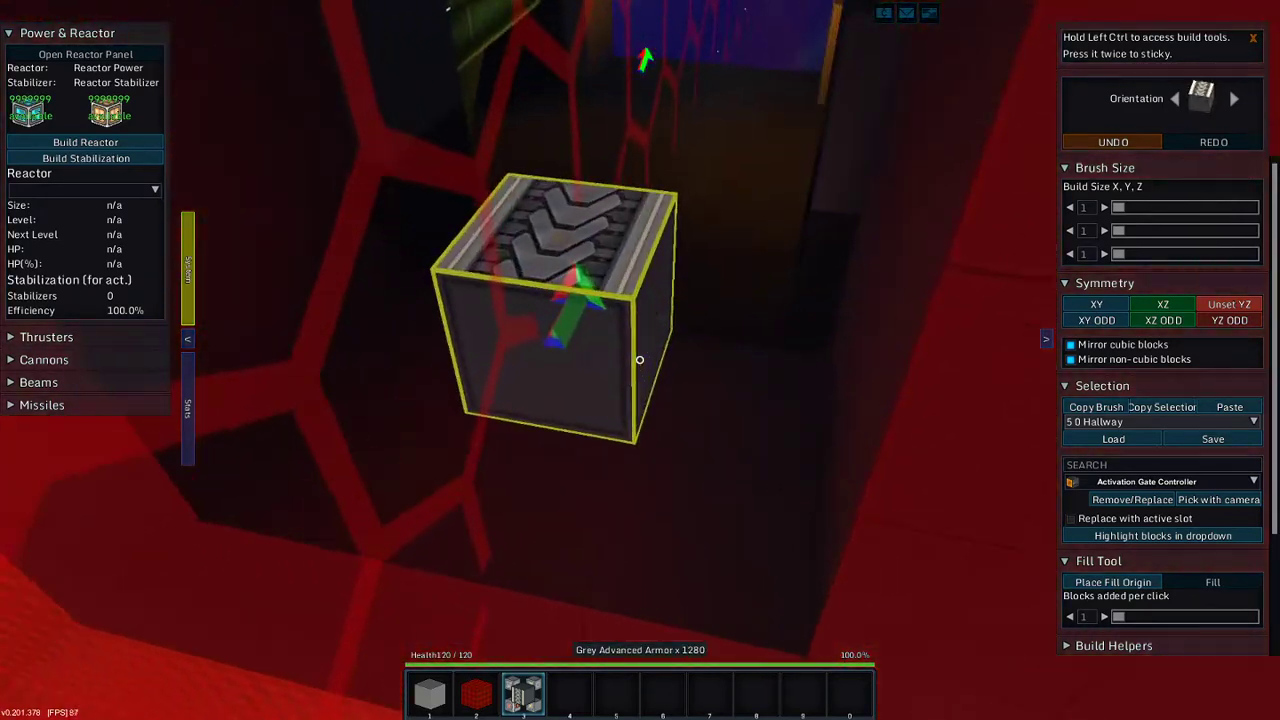
key(w)
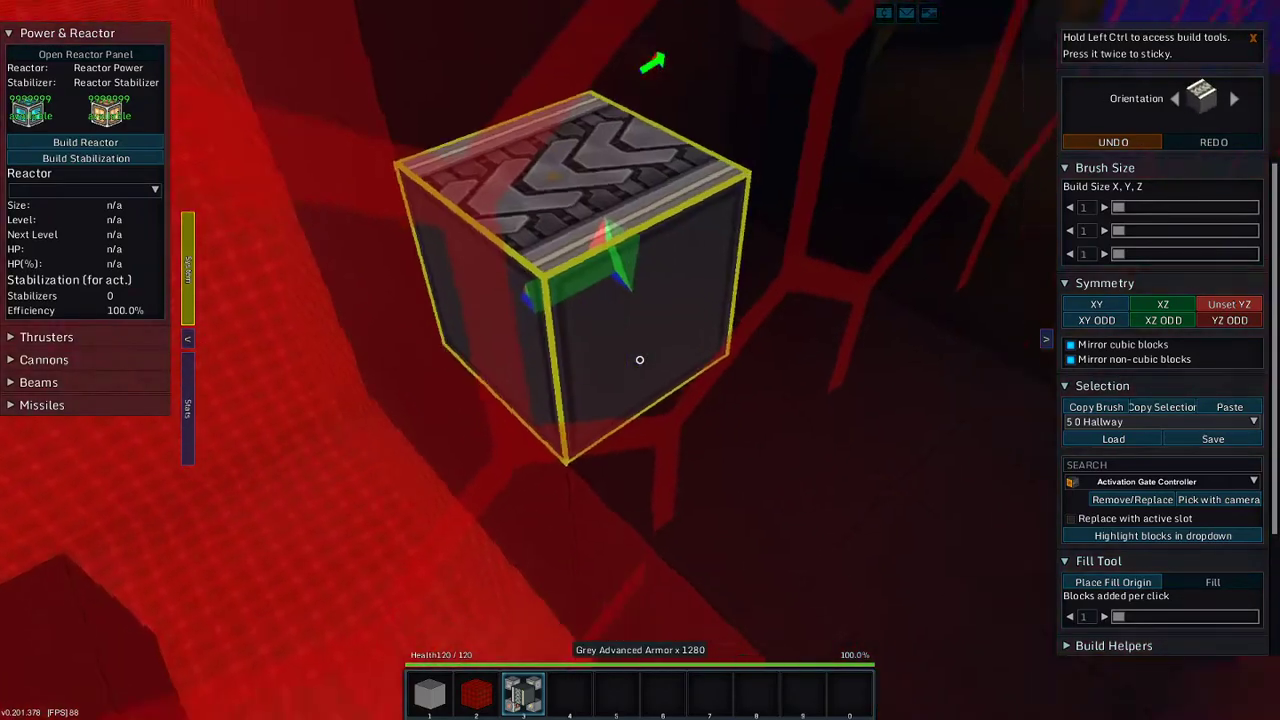
key(w)
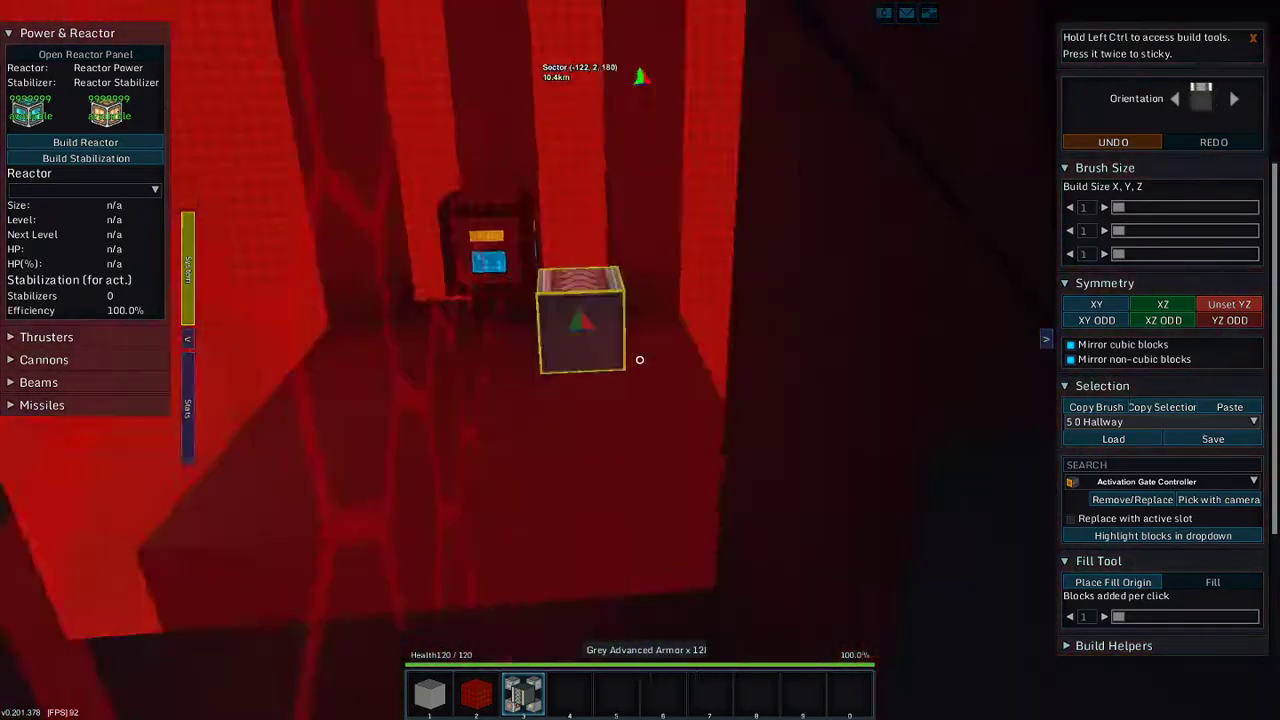
key(s)
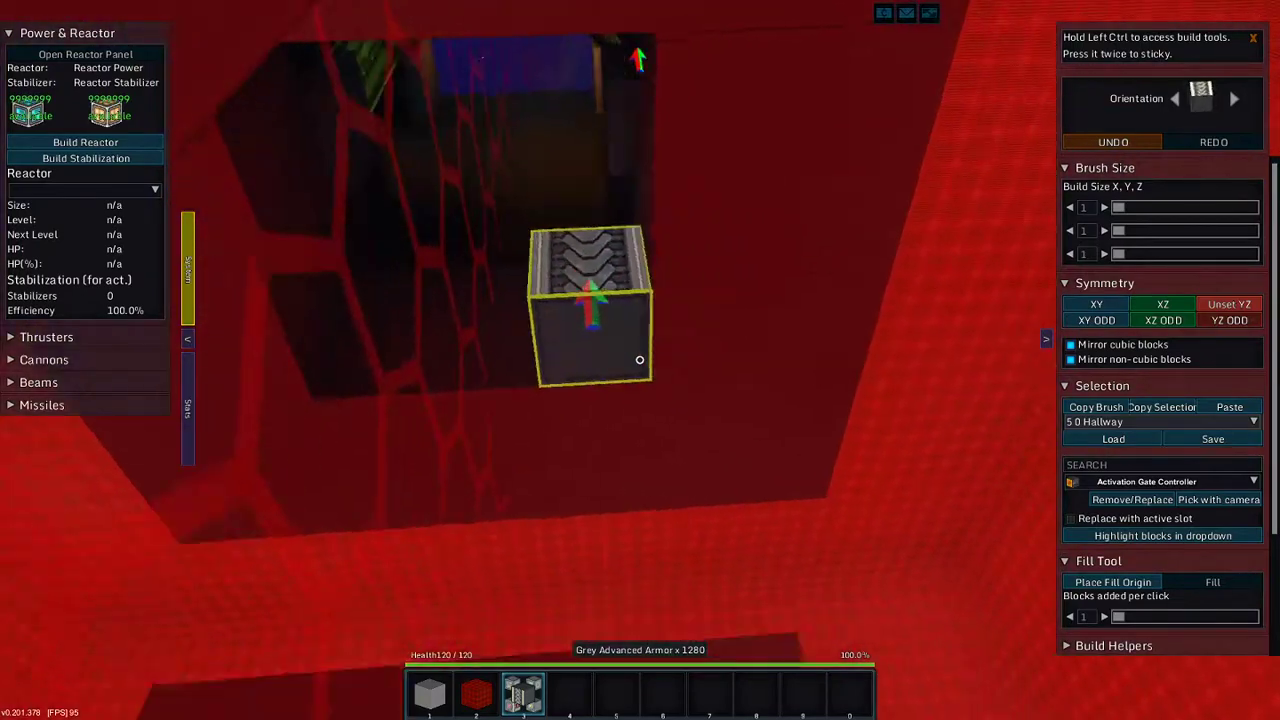
key(w)
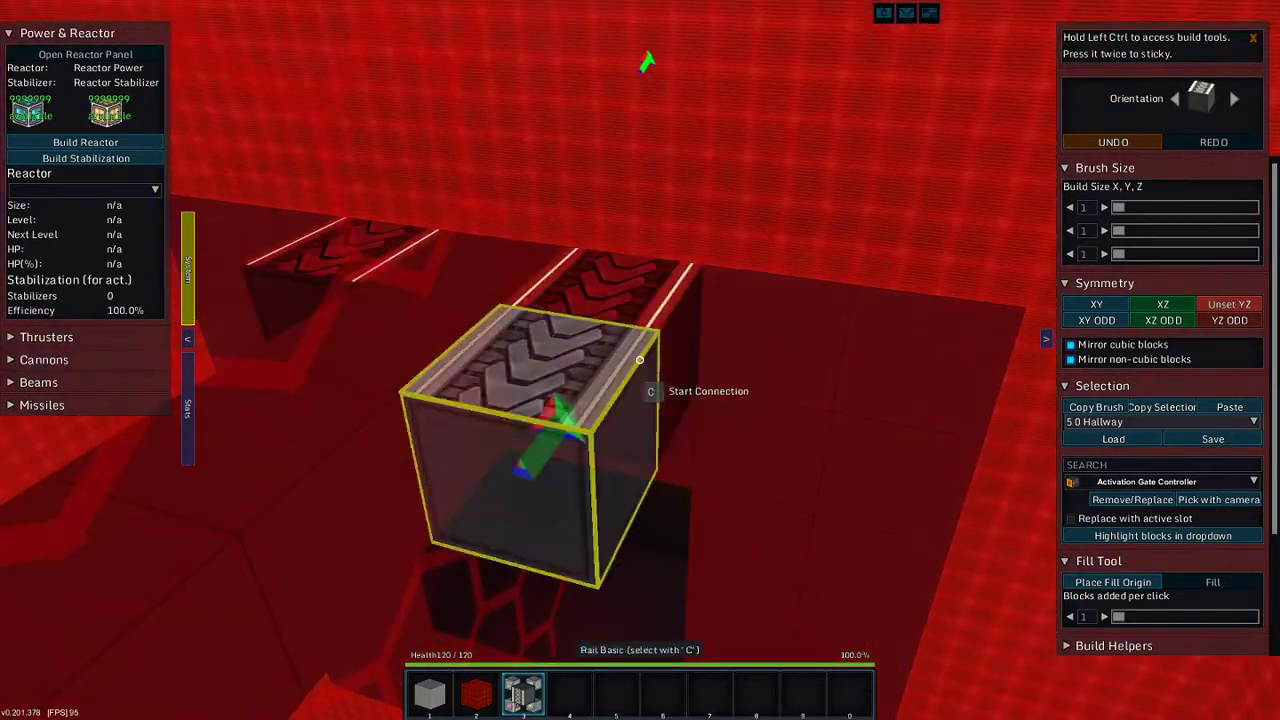
key(w)
key(d)
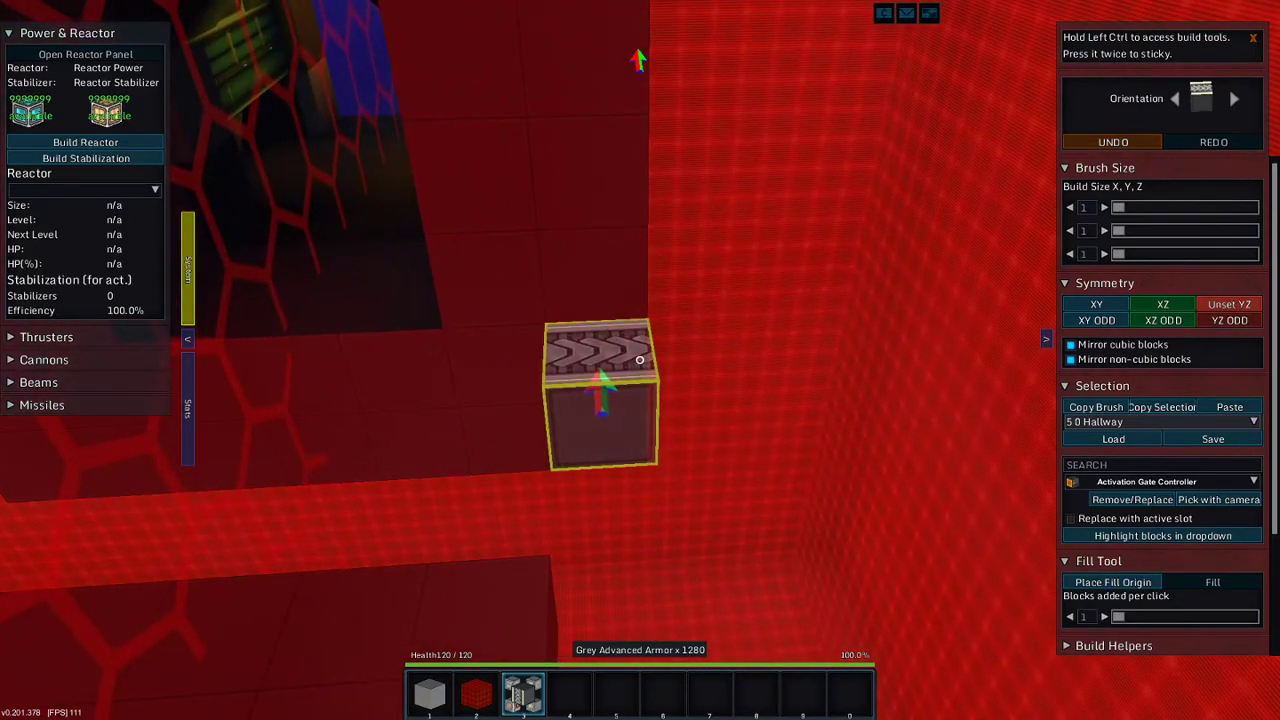
scroll(640, 360, down, 1)
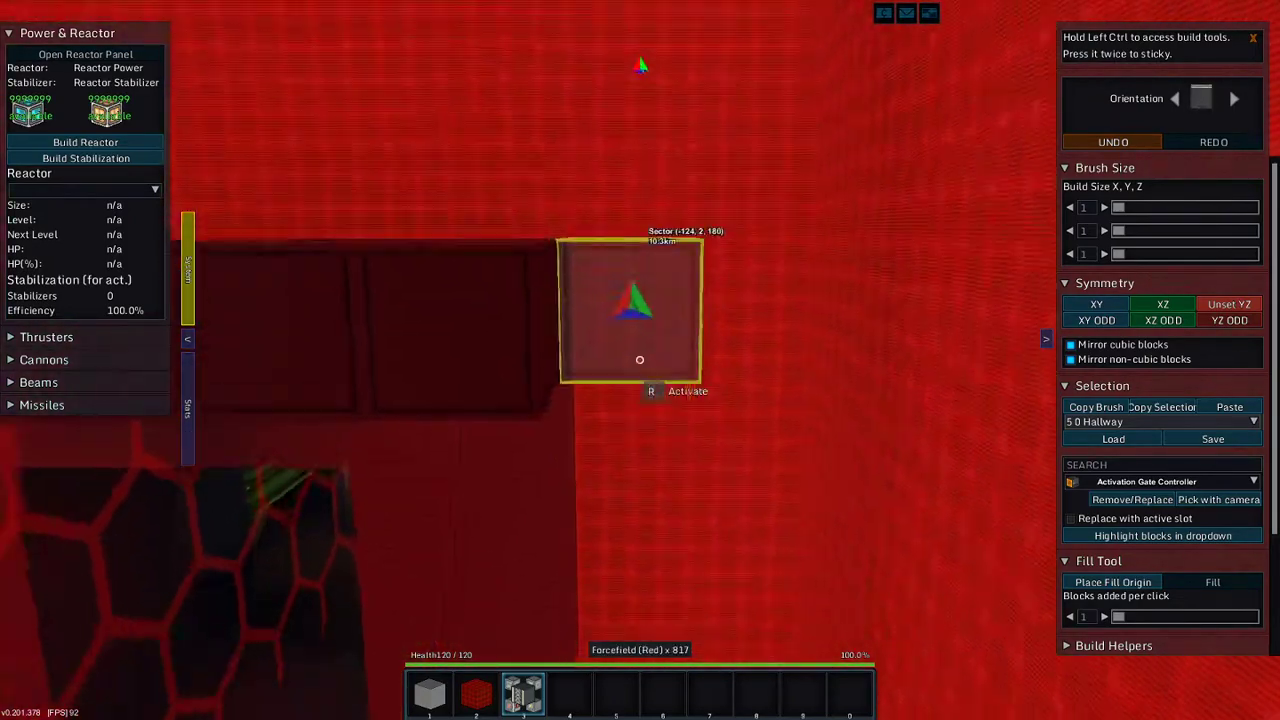
scroll(640, 360, up, 1)
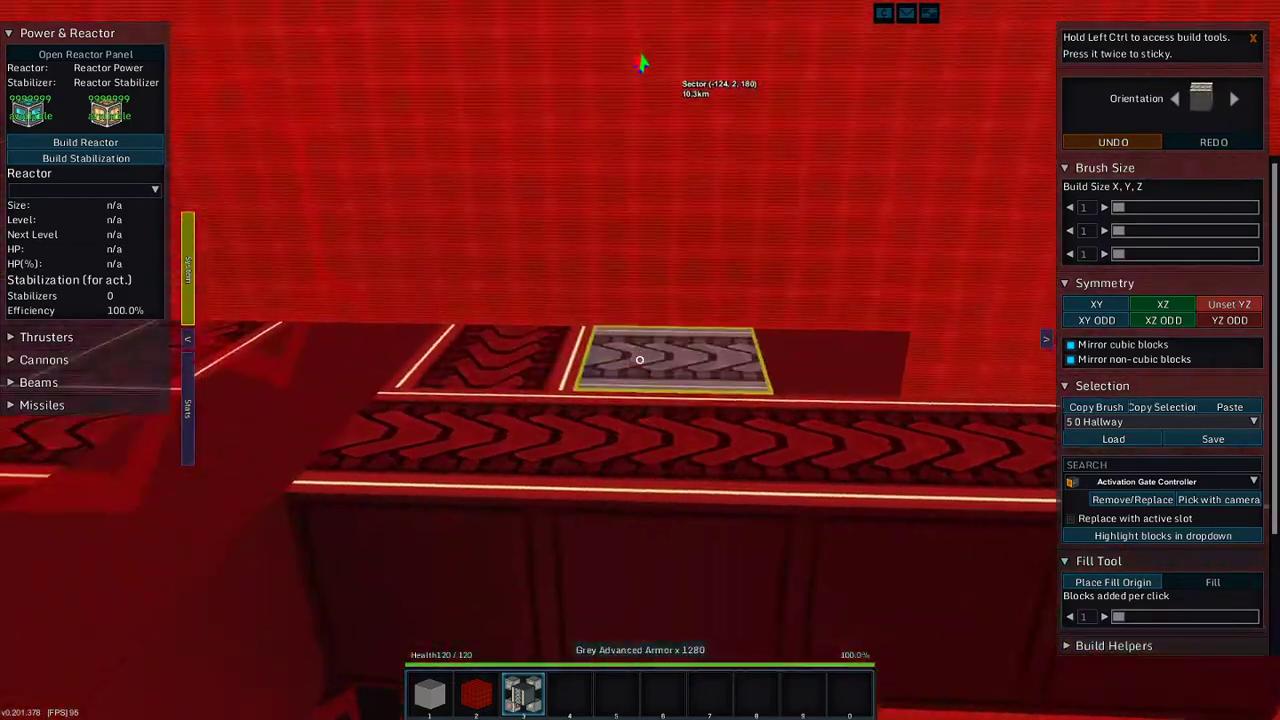
- Place another basic rail block in the gap along the chevron ledge
click(640, 360)
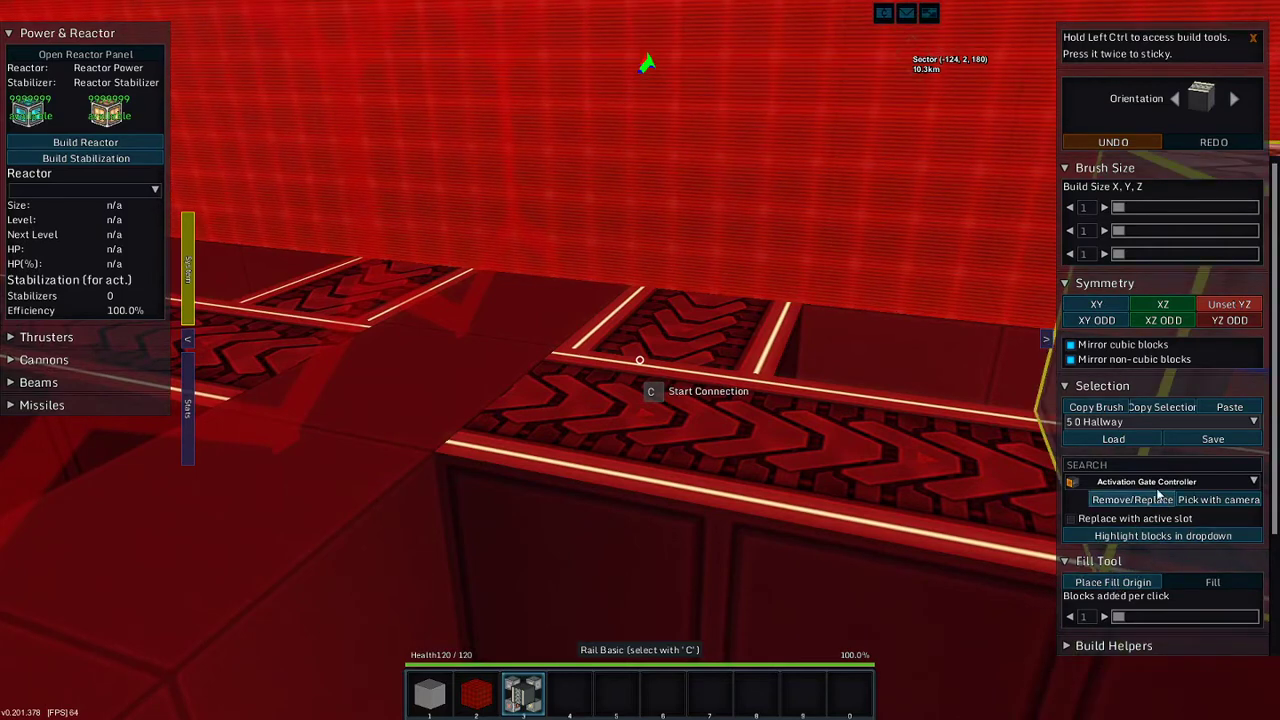
scroll(1164, 463, down, 2)
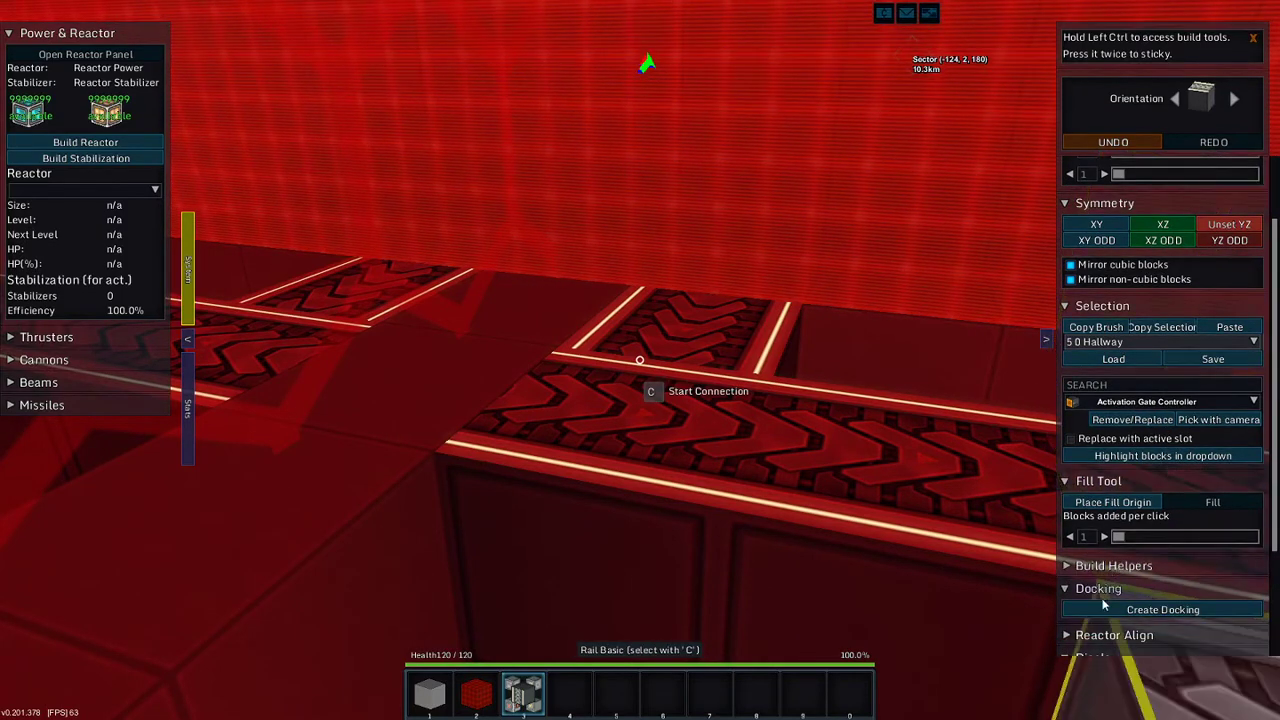
- Create the first docked entity on the rail via Docking > Create Docking and confirm its name
click(1163, 609)
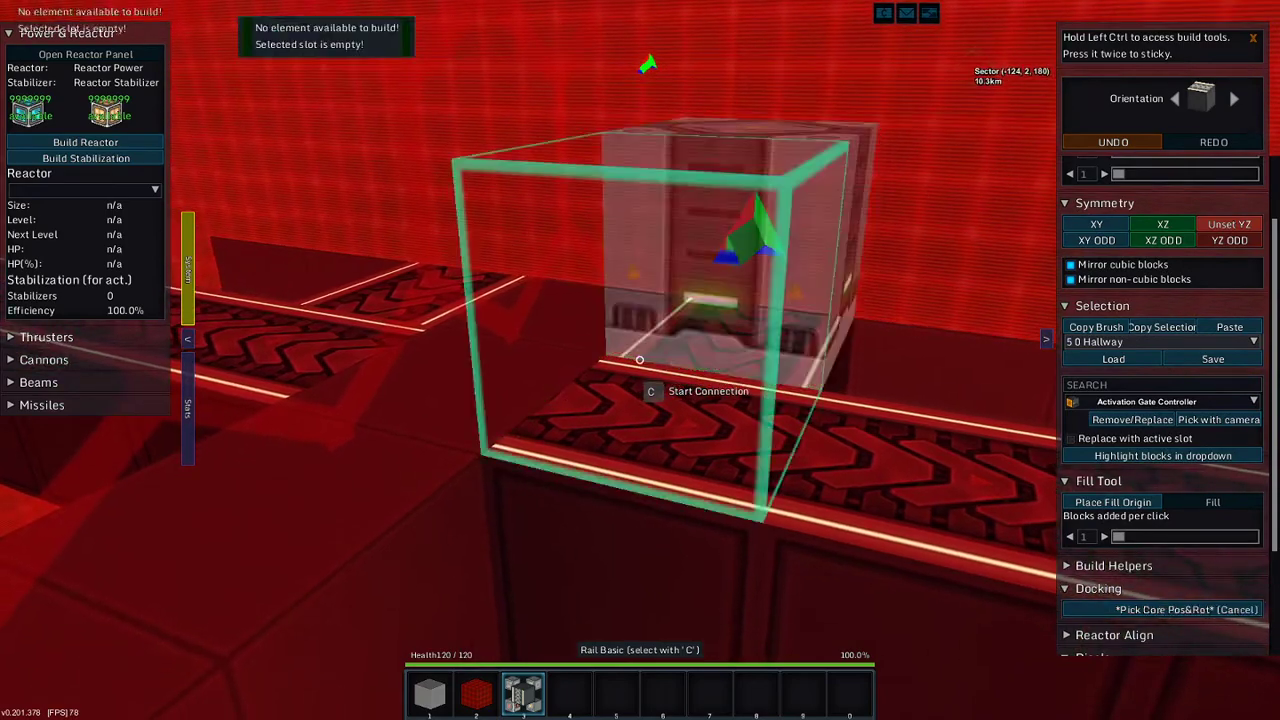
key(w)
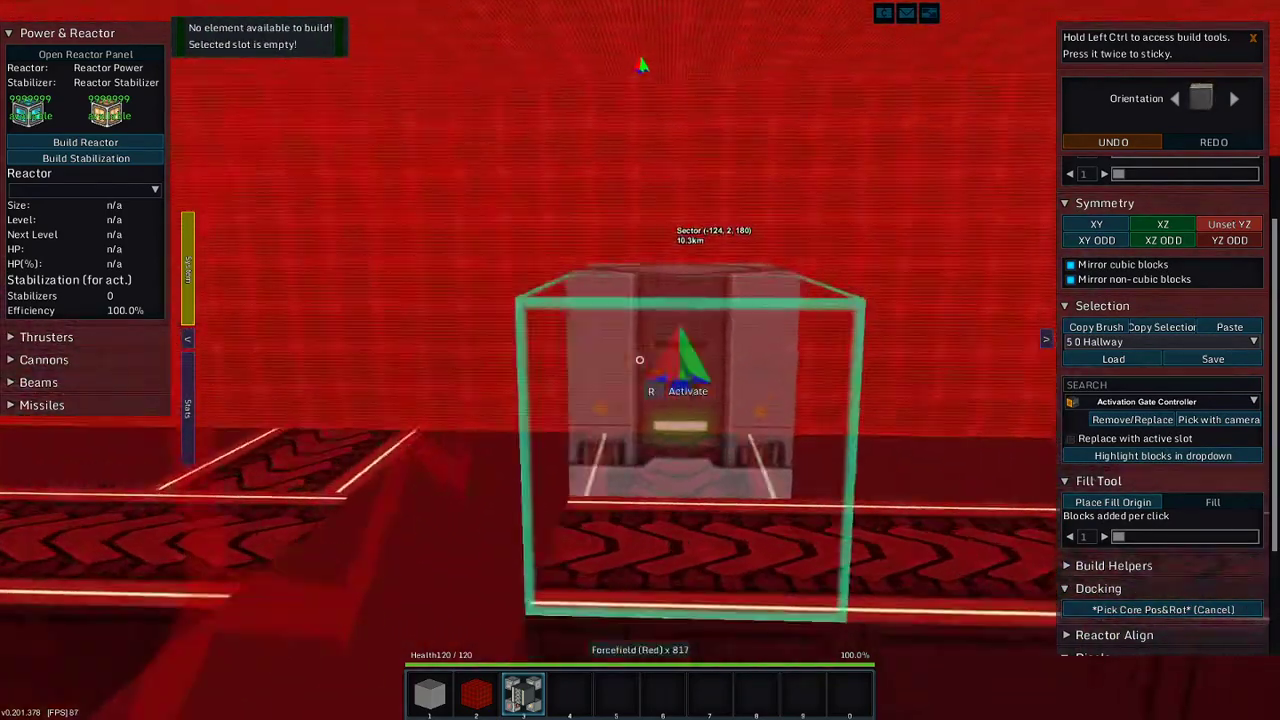
key(w)
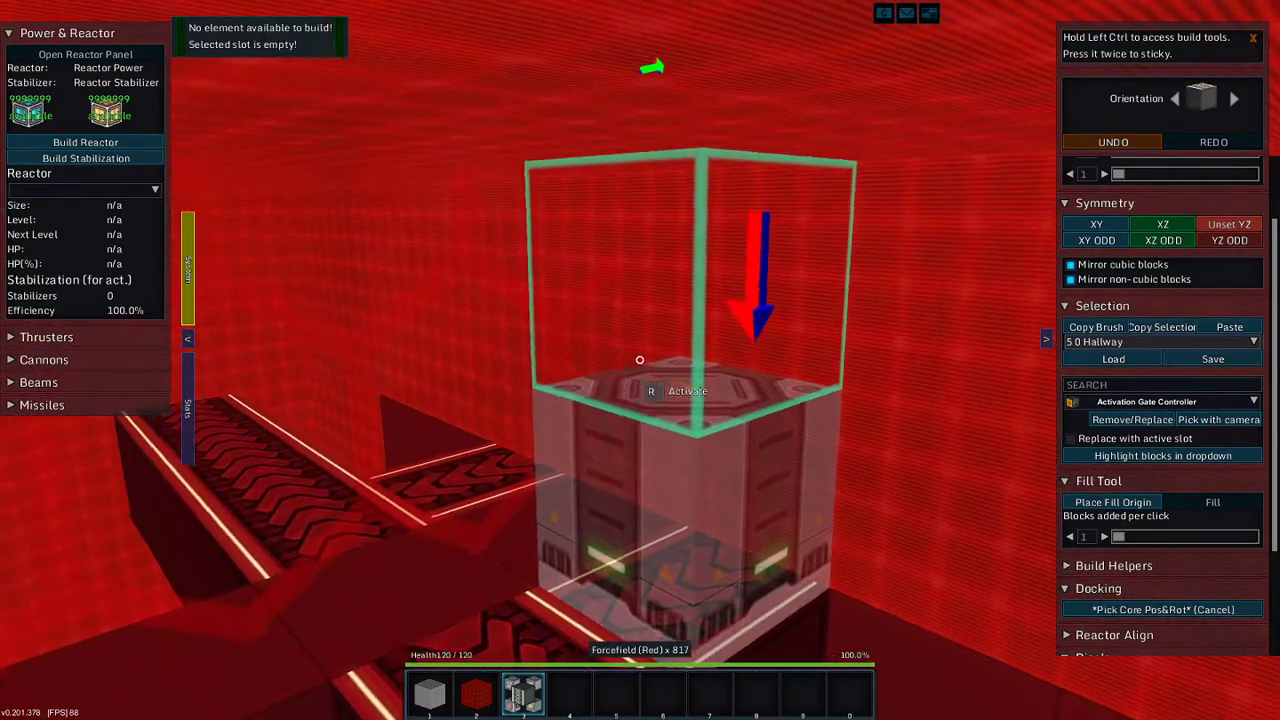
key(w)
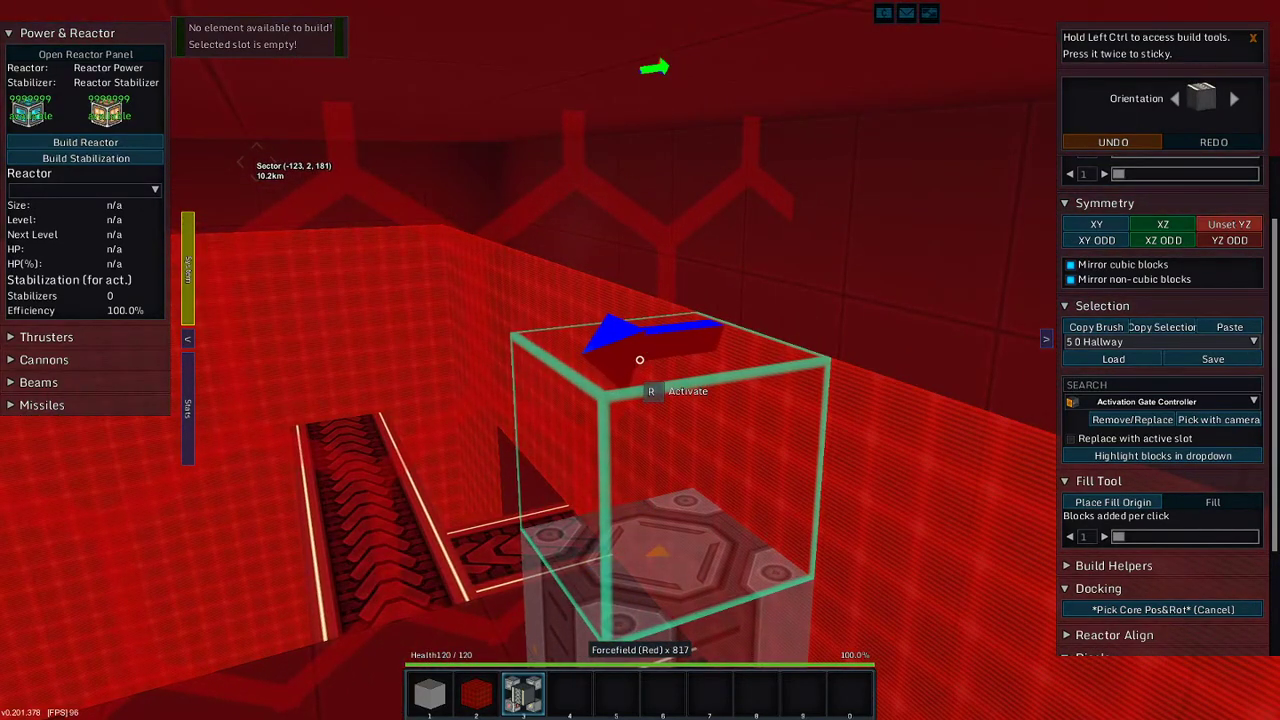
click(639, 359)
click(568, 390)
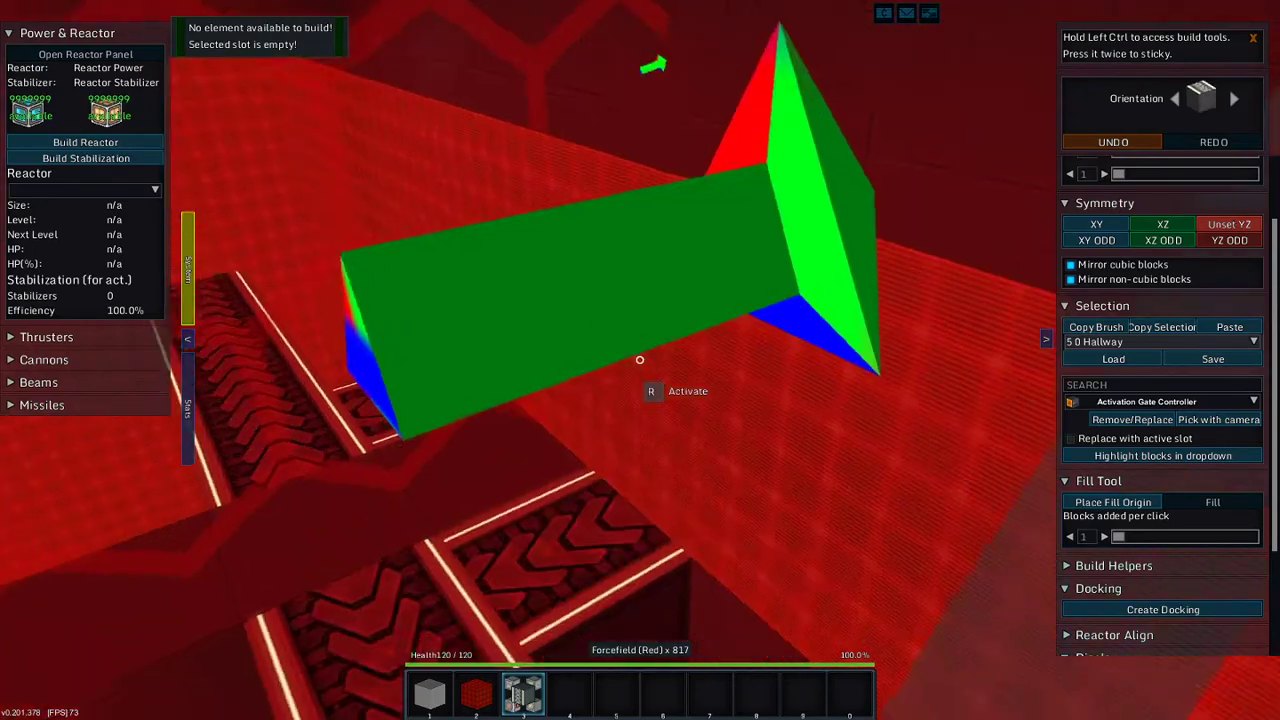
key(w)
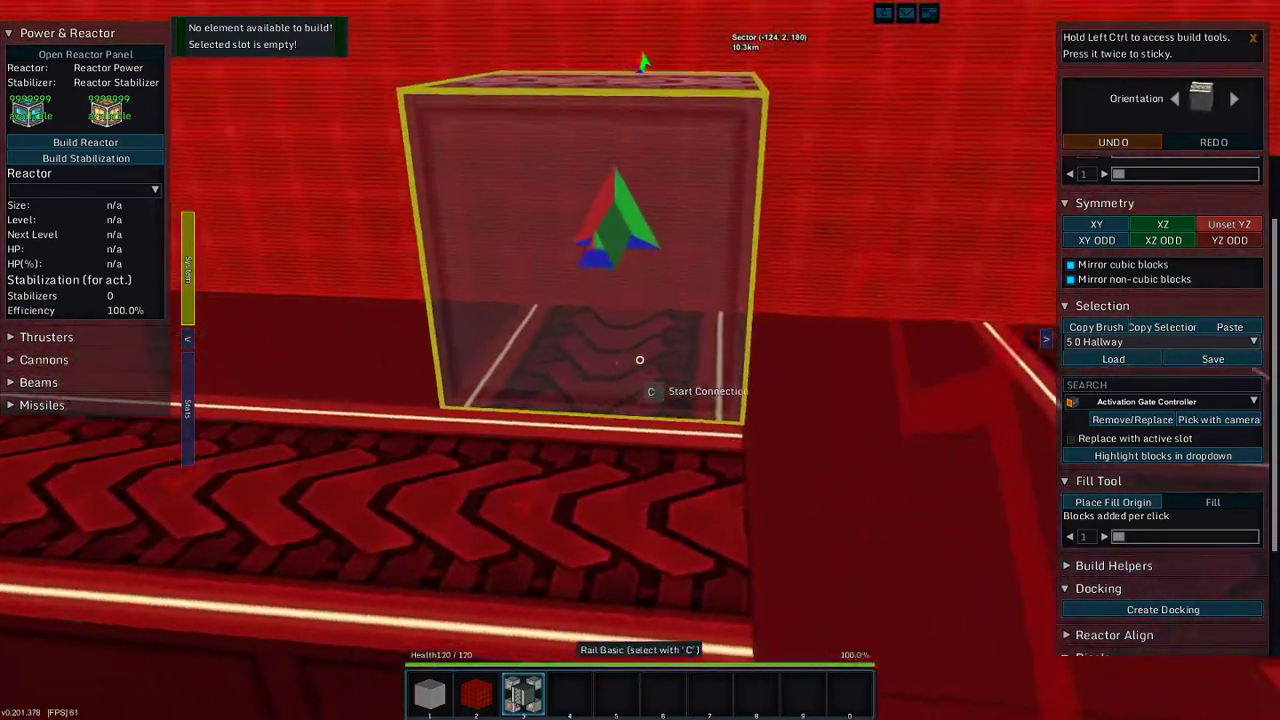
scroll(640, 360, down, 1)
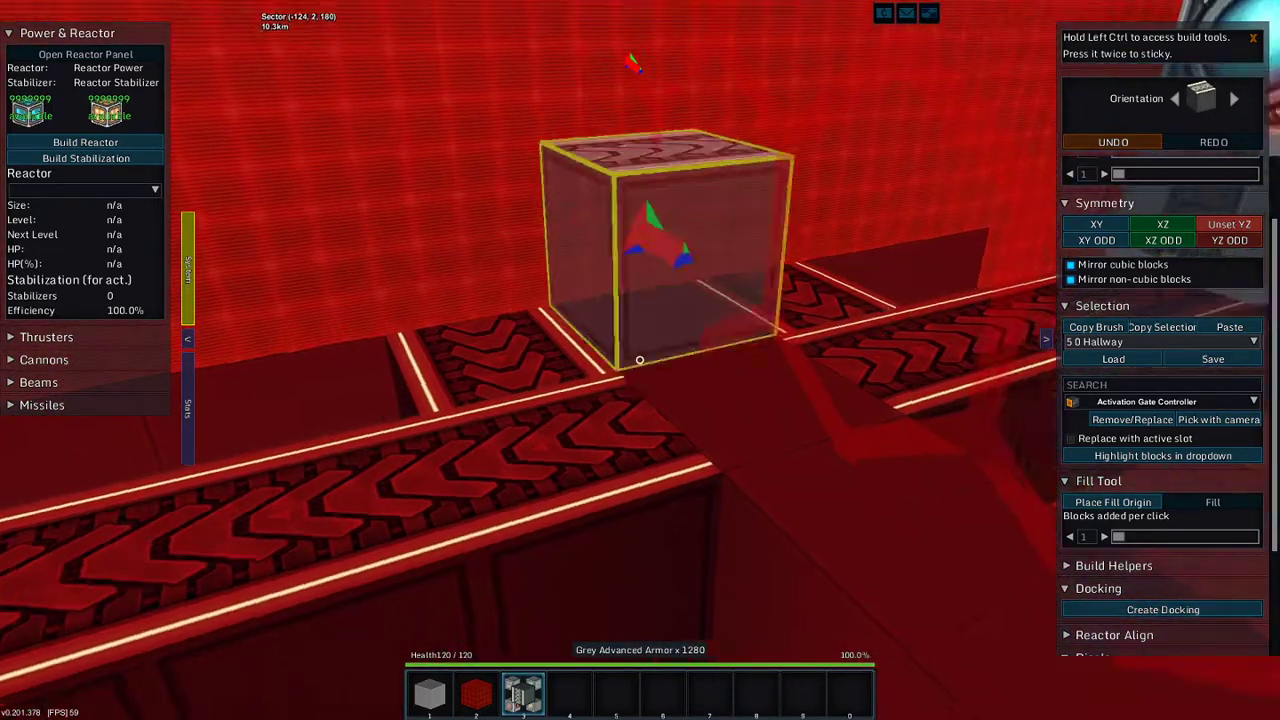
- Spawn a second docked entity on the rail for the other door half and confirm its name
click(1154, 610)
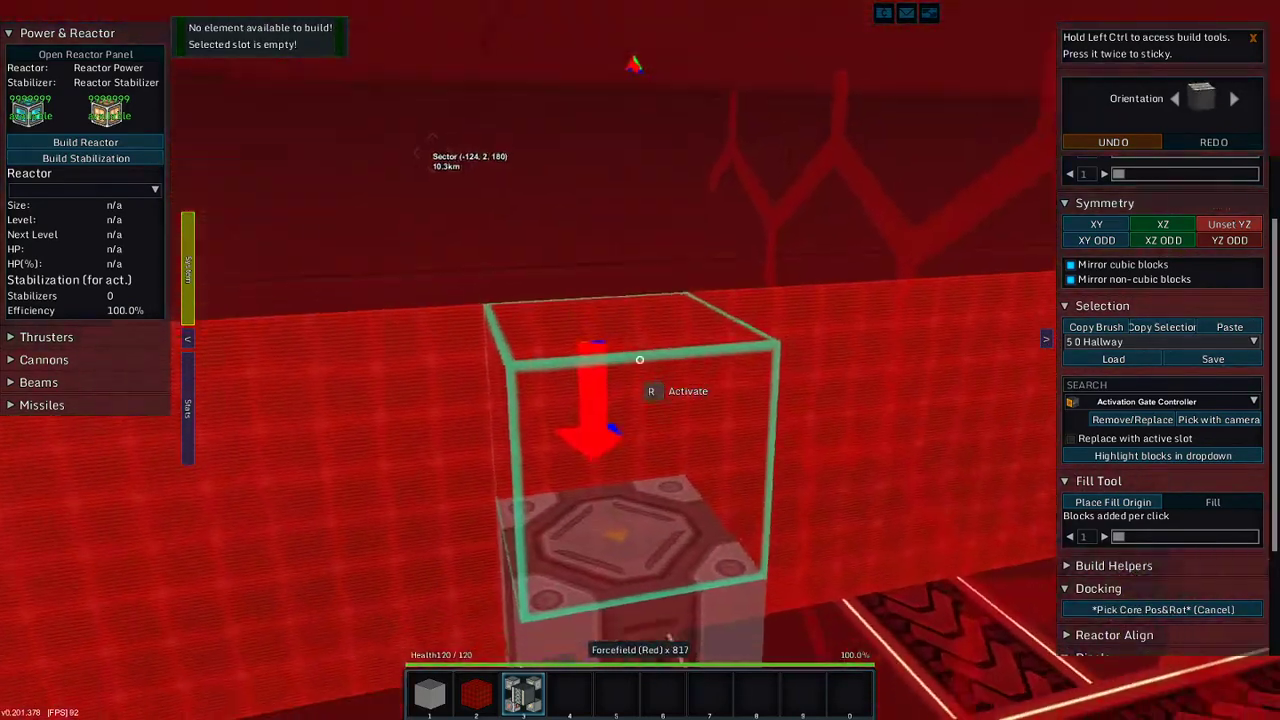
click(640, 360)
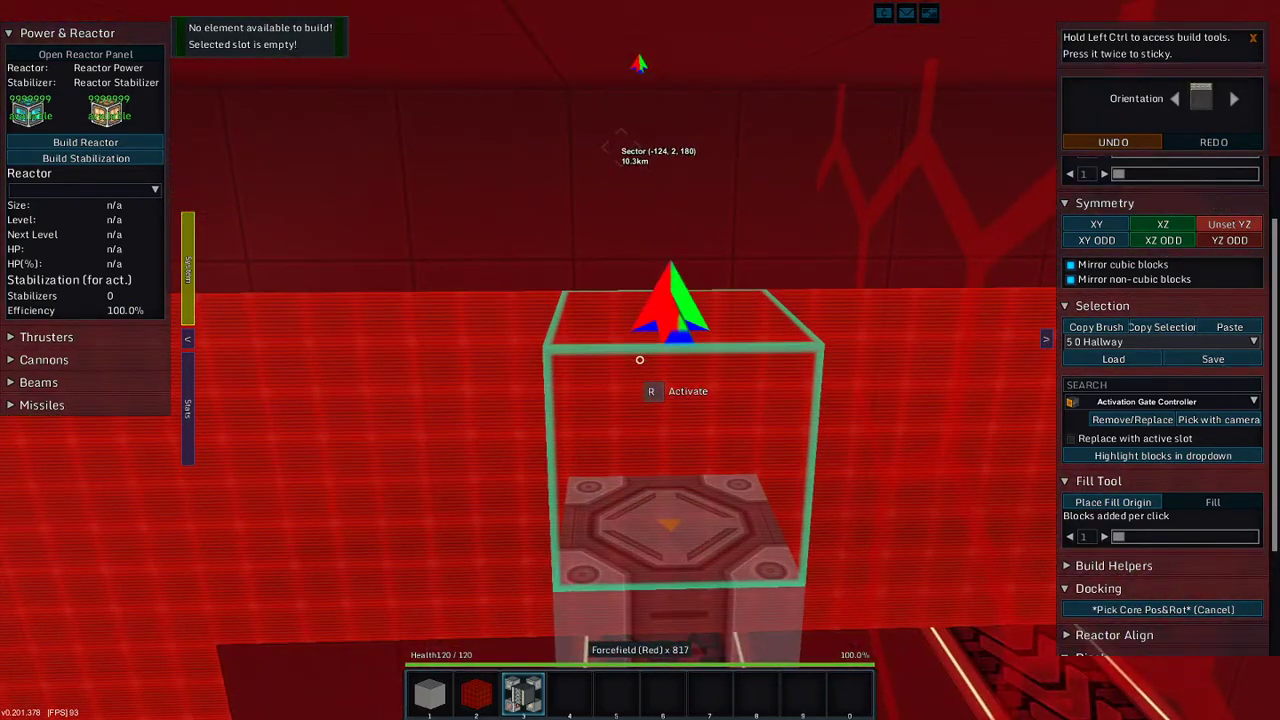
click(640, 360)
key(Return)
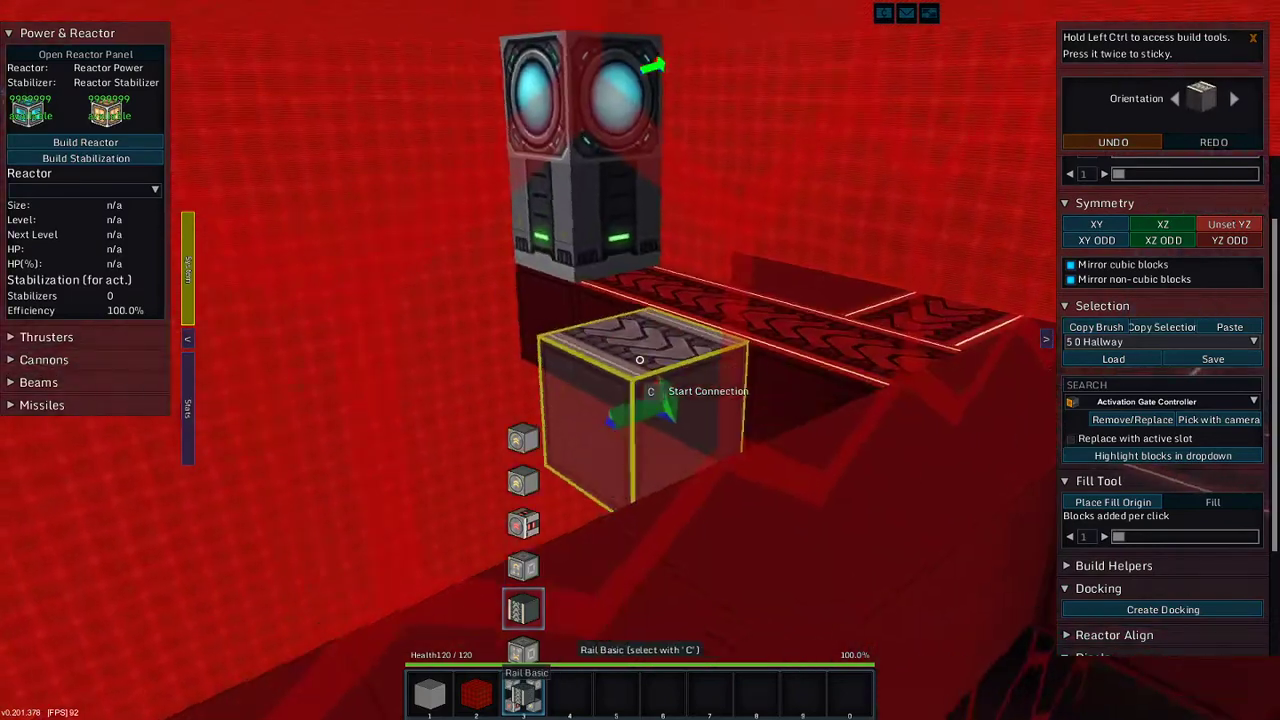
- Take the AND/NOT logic signal multi-slot from the creative inventory into the hotbar
key(3)
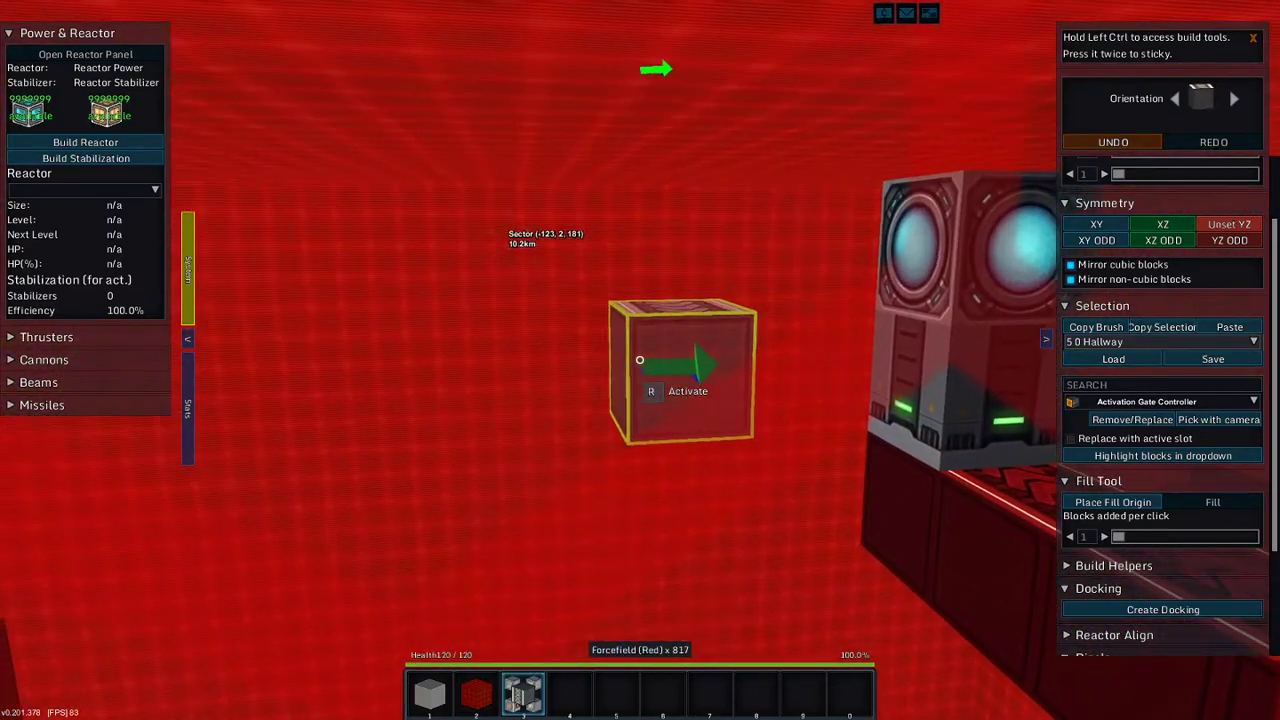
key(i)
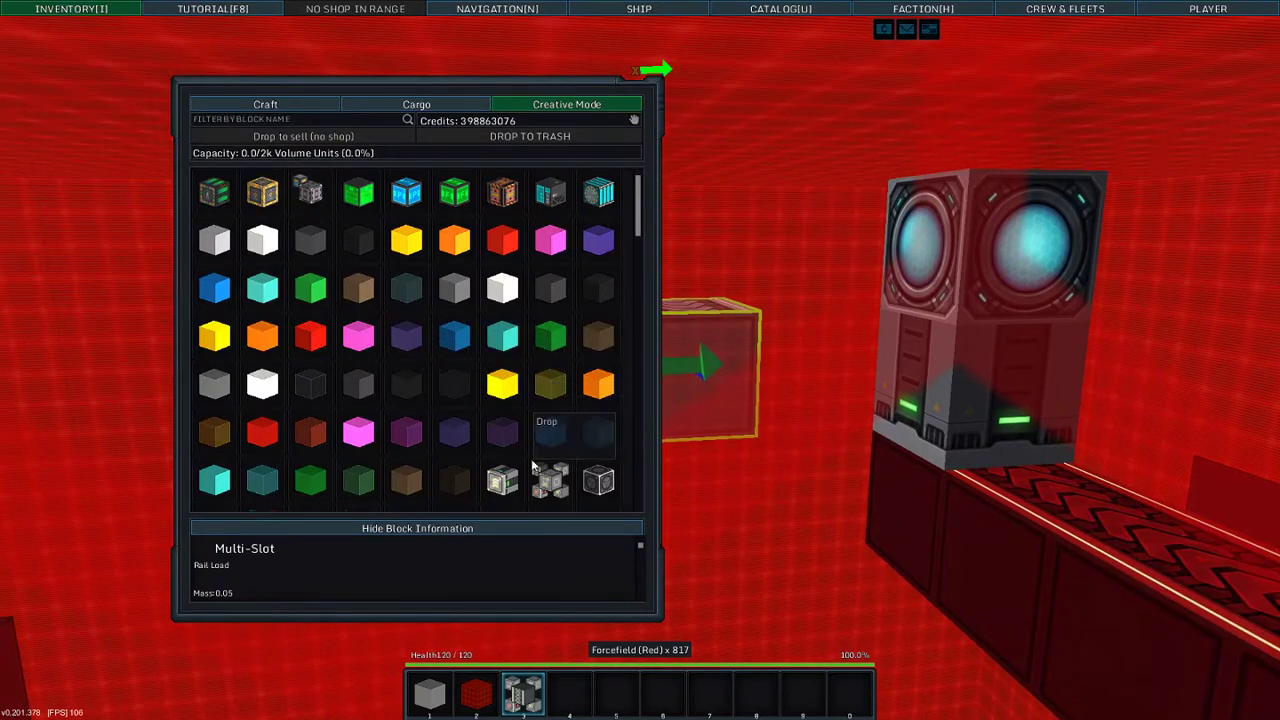
scroll(521, 455, down, 2)
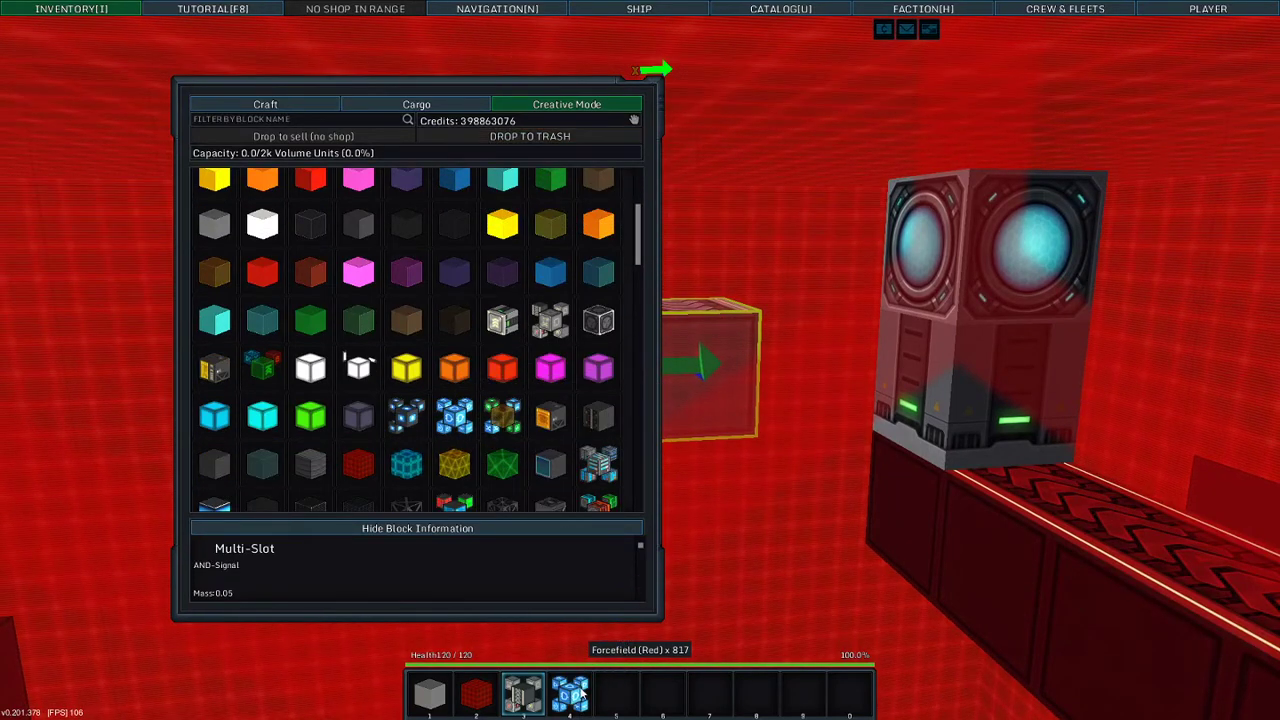
key(i)
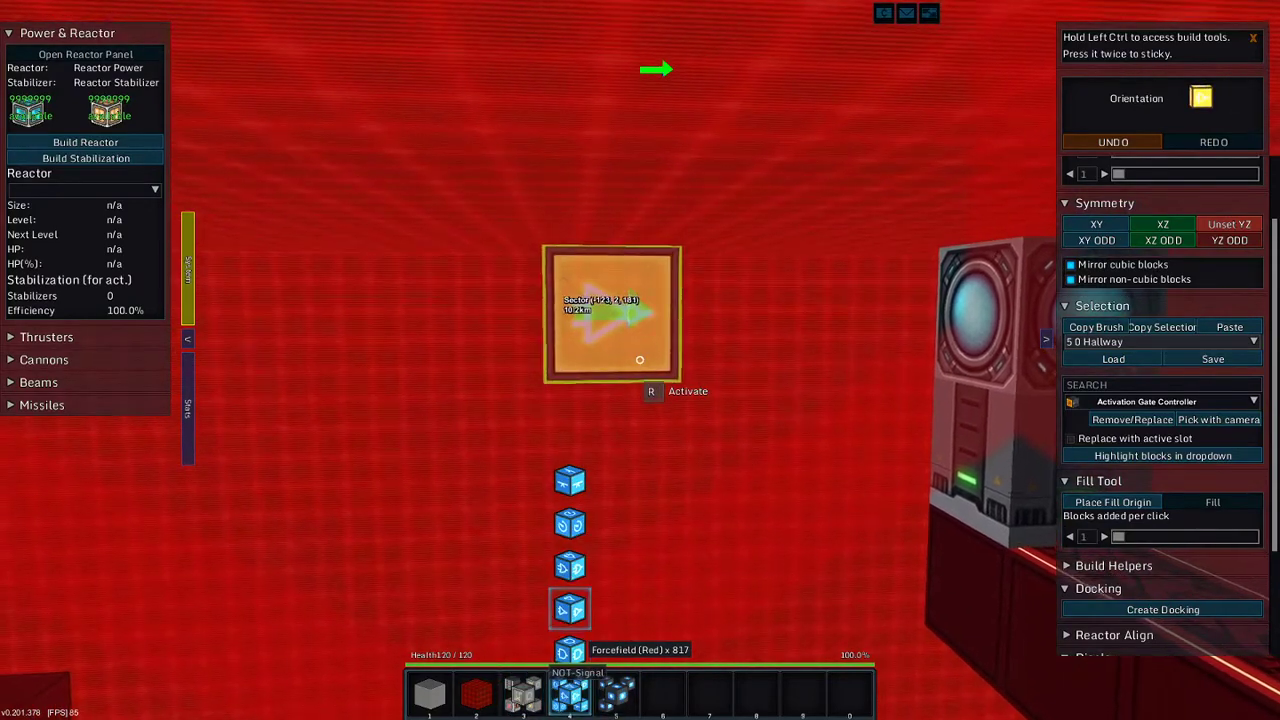
scroll(640, 360, down, 1)
scroll(640, 360, up, 1)
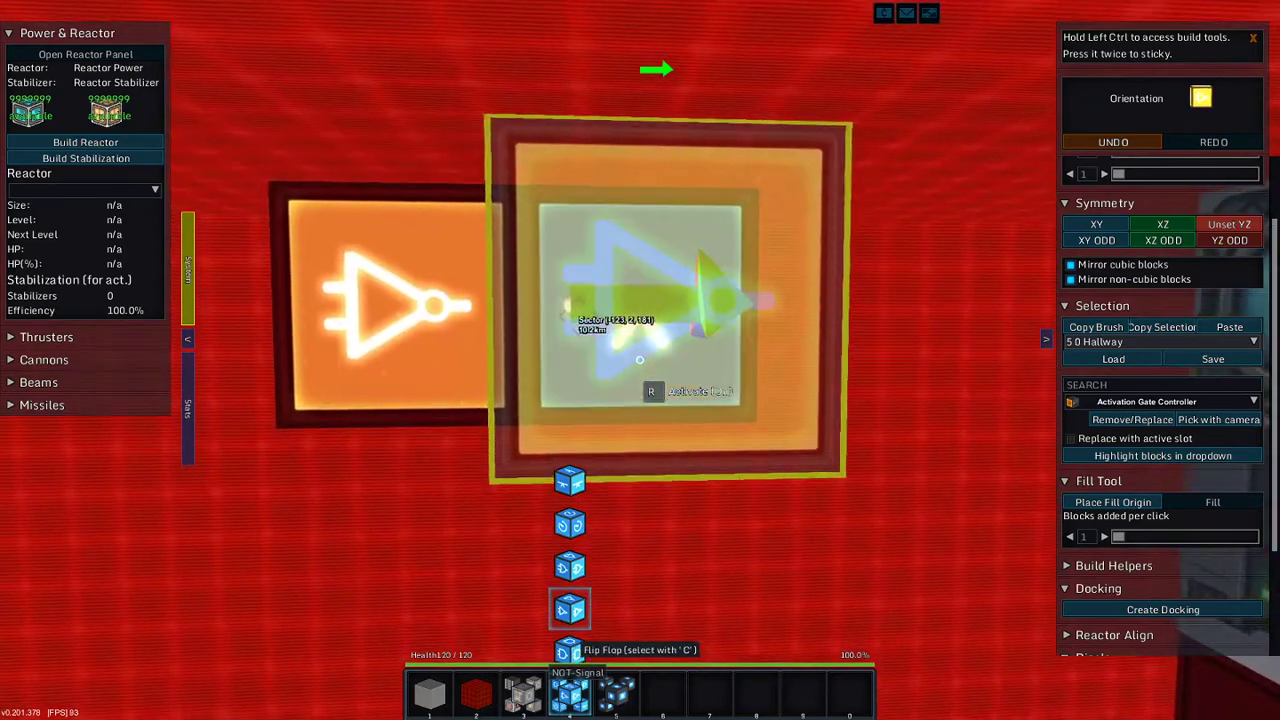
- Place the flip-flop beside the NOT gate on the wall and toggle their signal state
key(c)
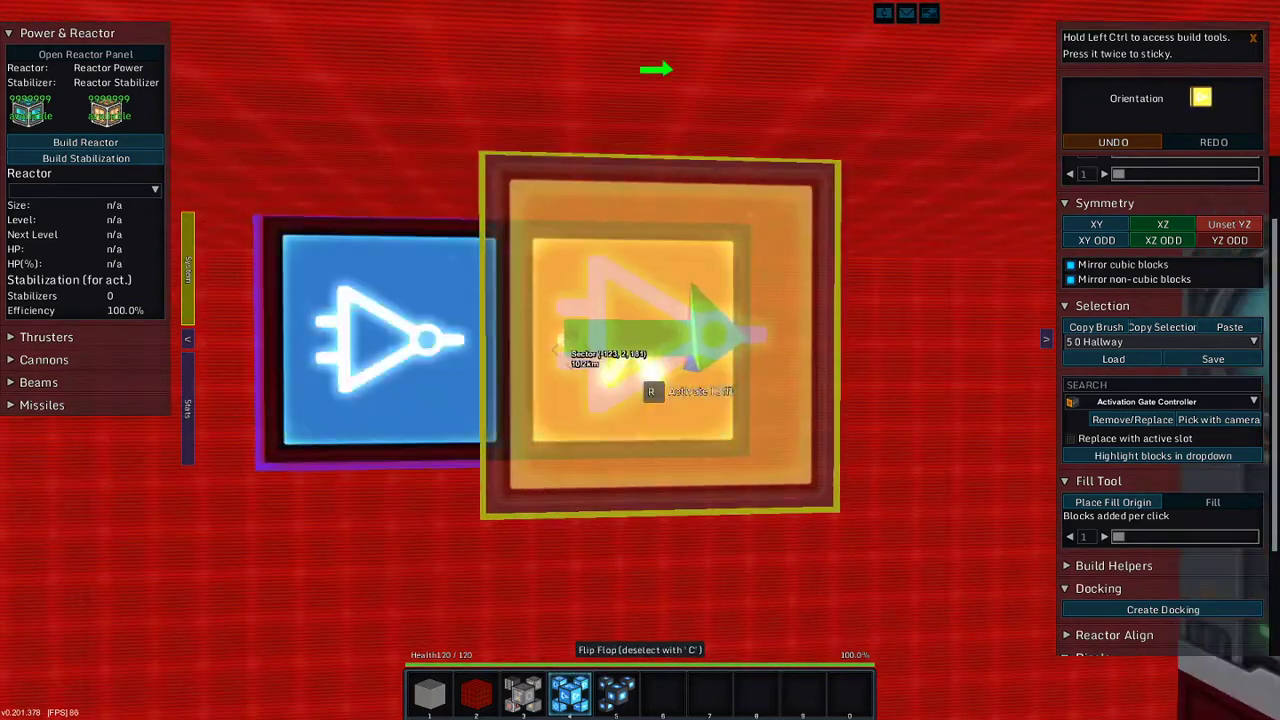
key(r)
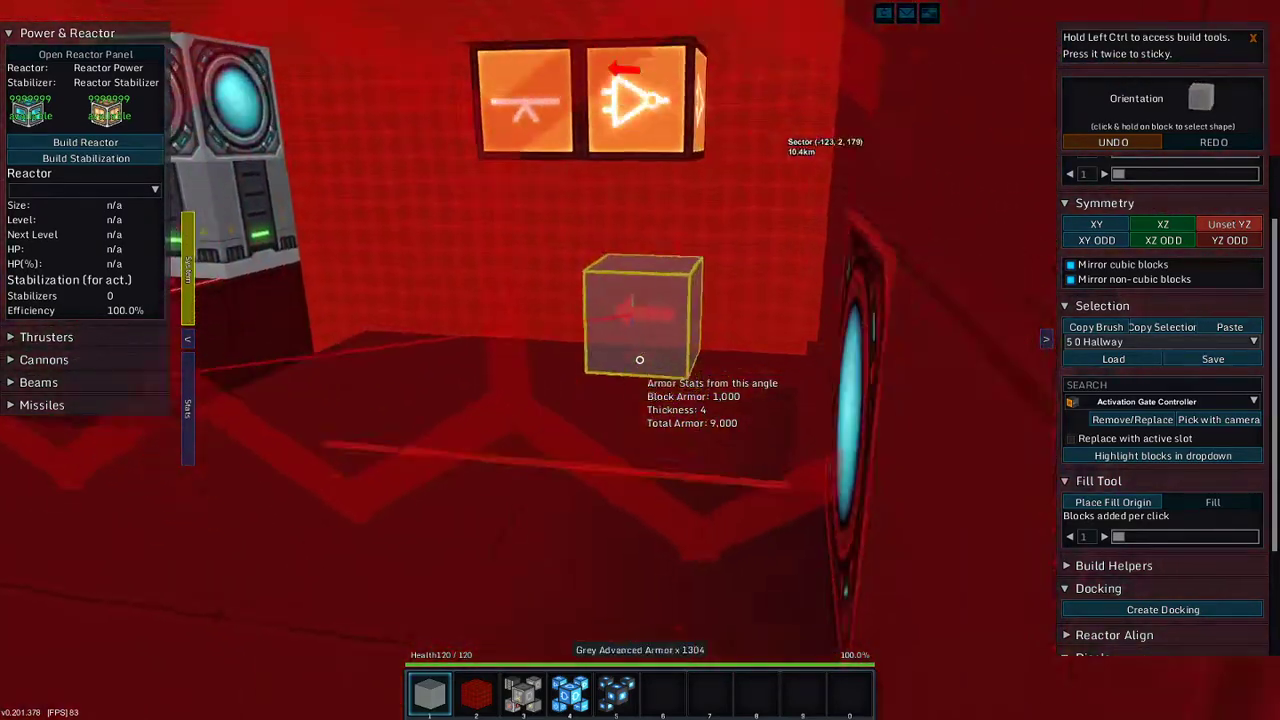
- Carve away grey armor blocks around the rail area, swapping between armor and forcefield slots
right_click(640, 359)
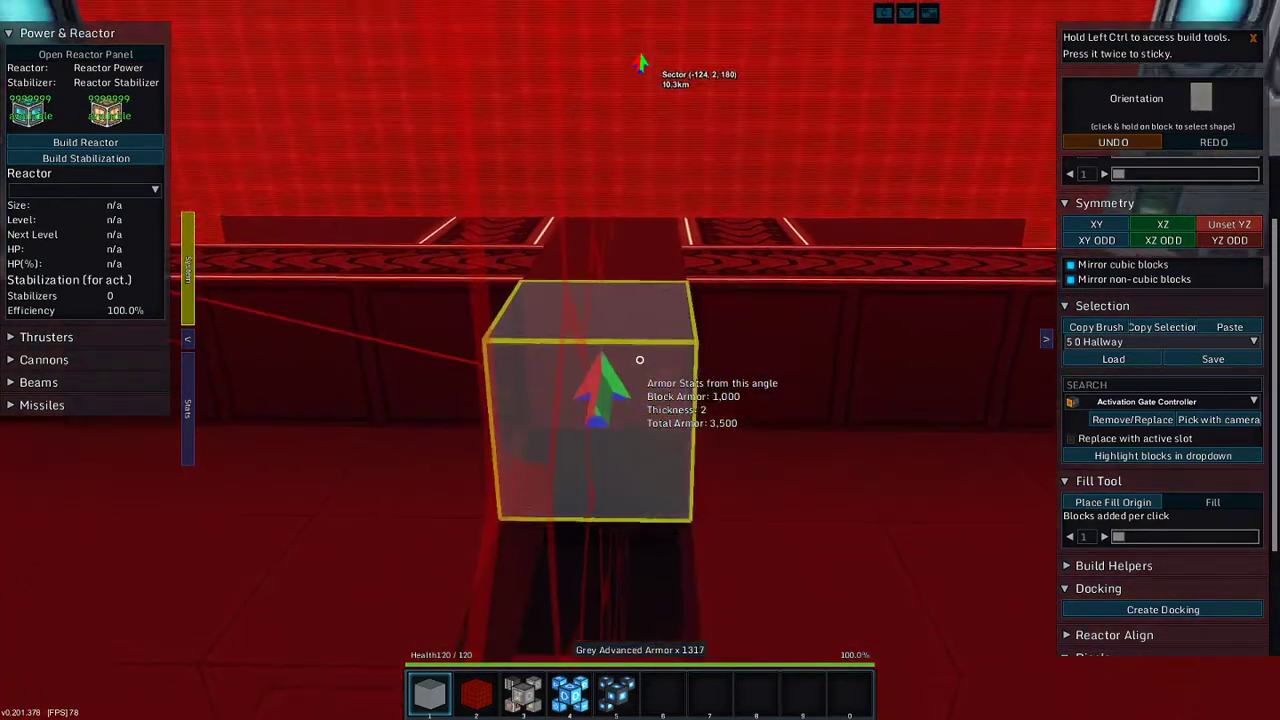
right_click(640, 359)
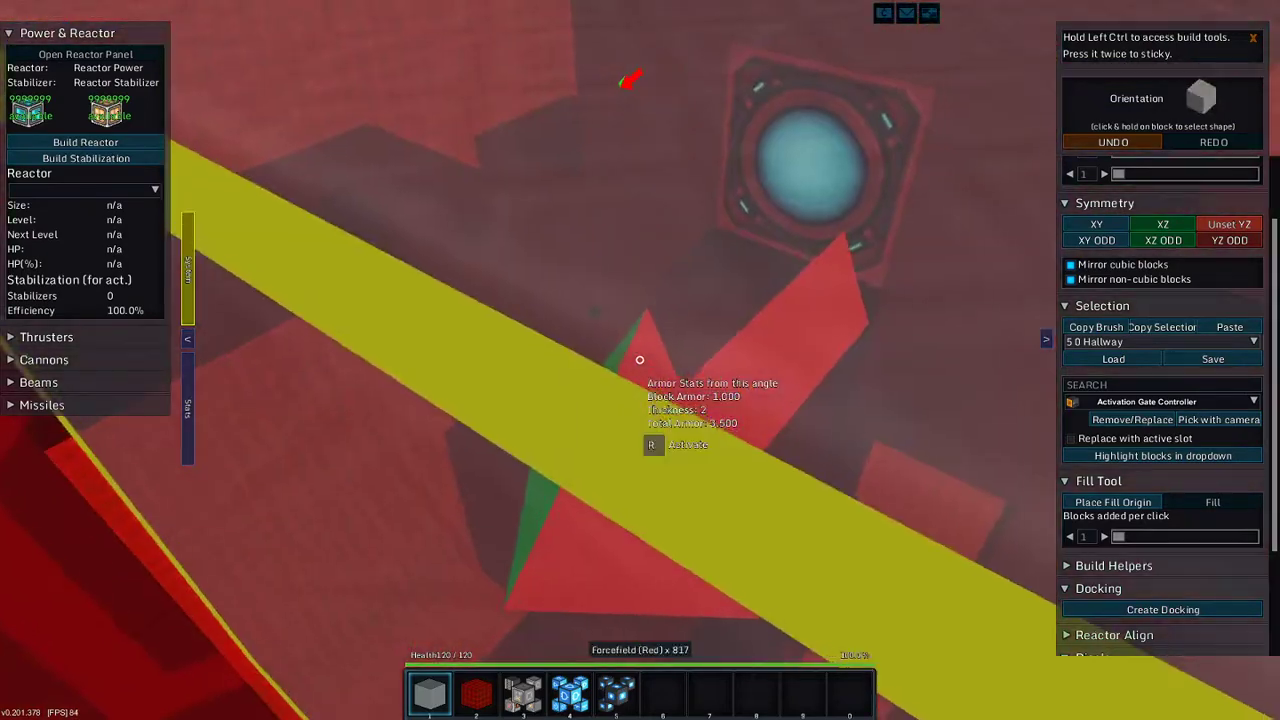
right_click(640, 359)
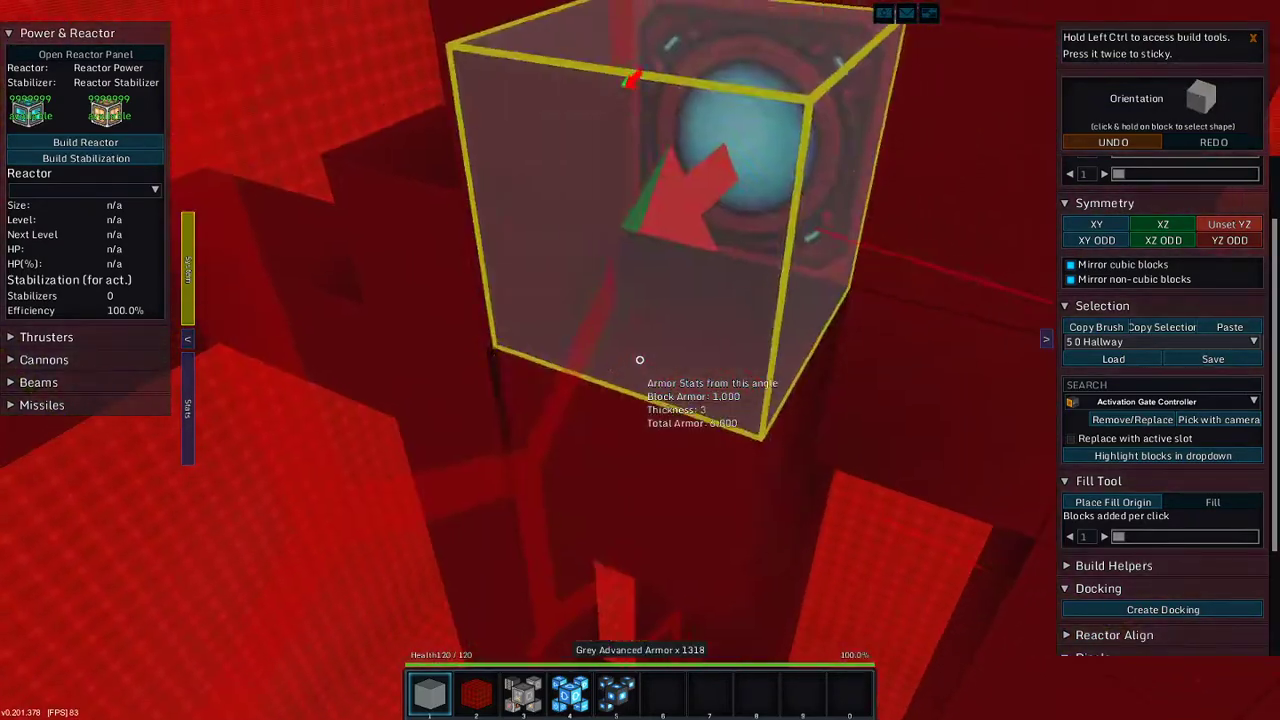
key(2)
key(1)
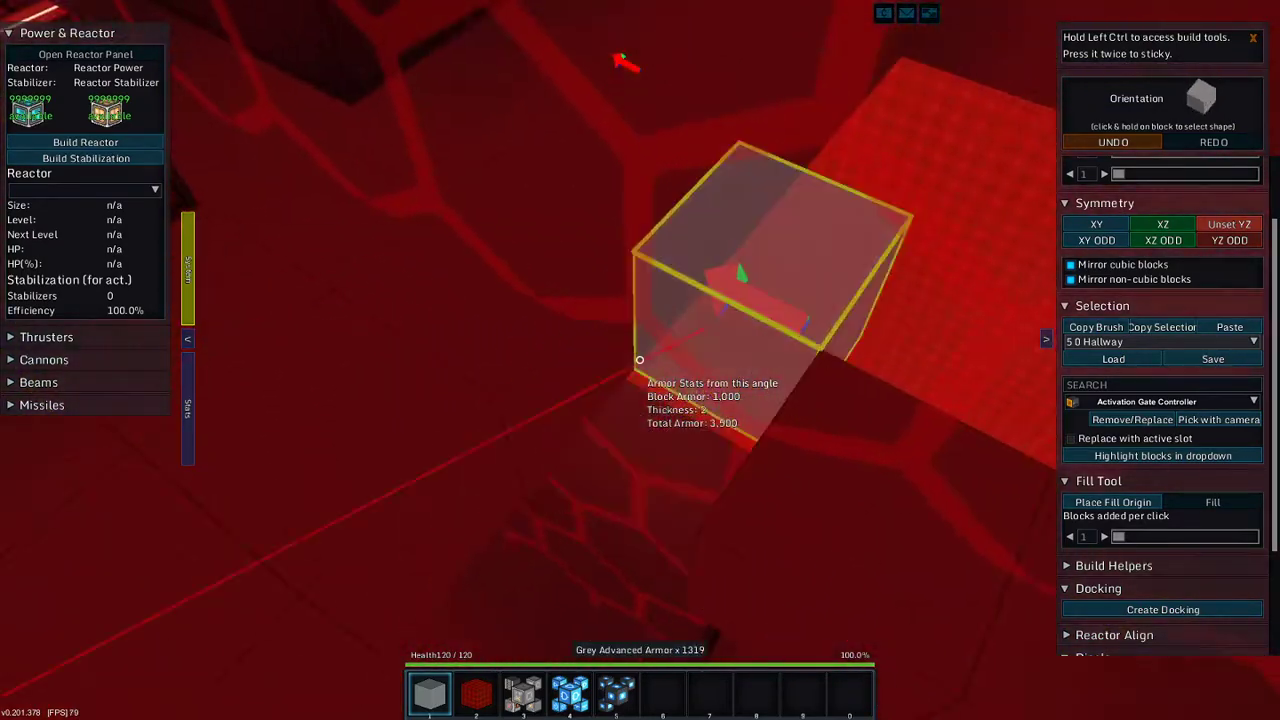
key(2)
key(1)
right_click(640, 359)
right_click(640, 359)
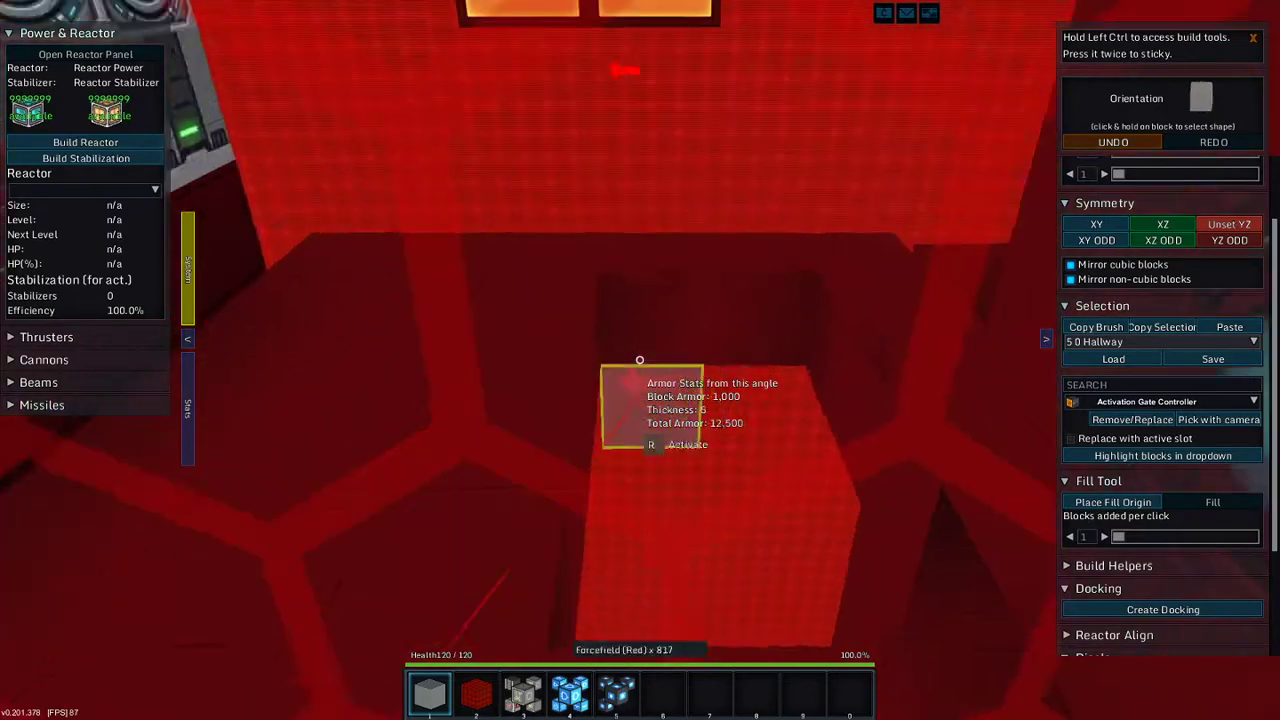
right_click(640, 359)
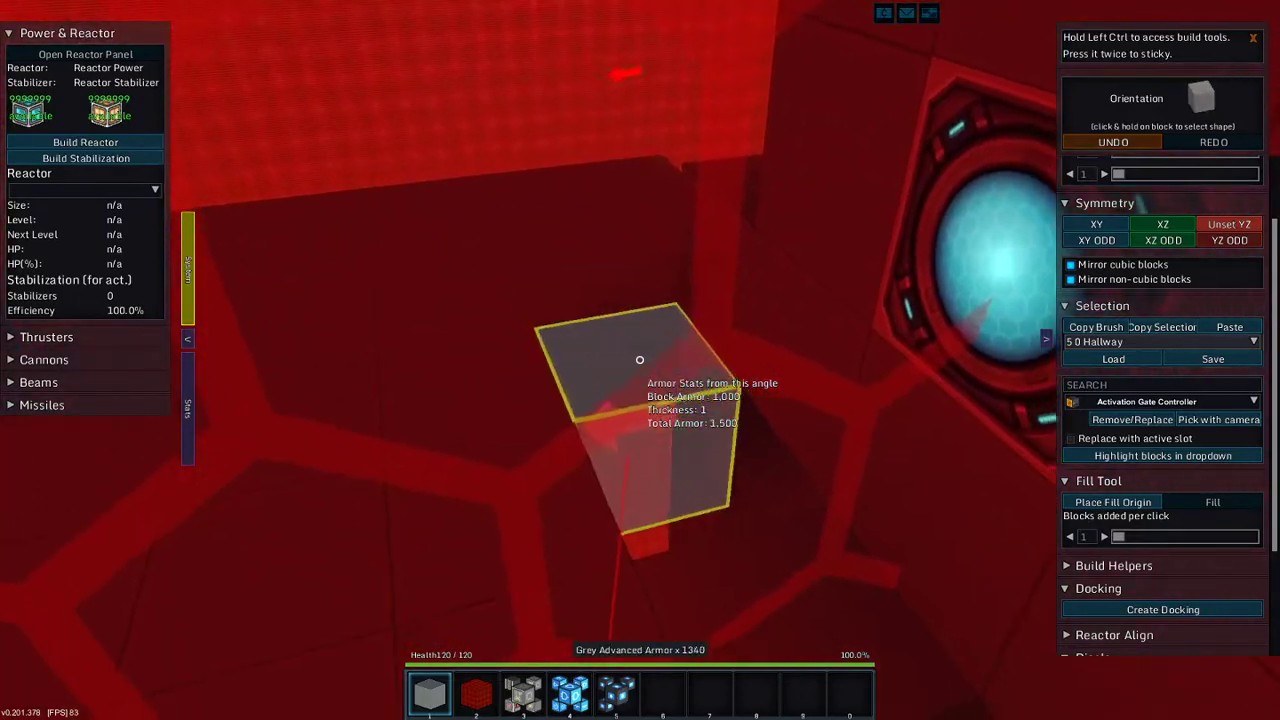
- Remove the remaining grey armor ahead and unset the YZ symmetry plane
key(2)
key(1)
key(2)
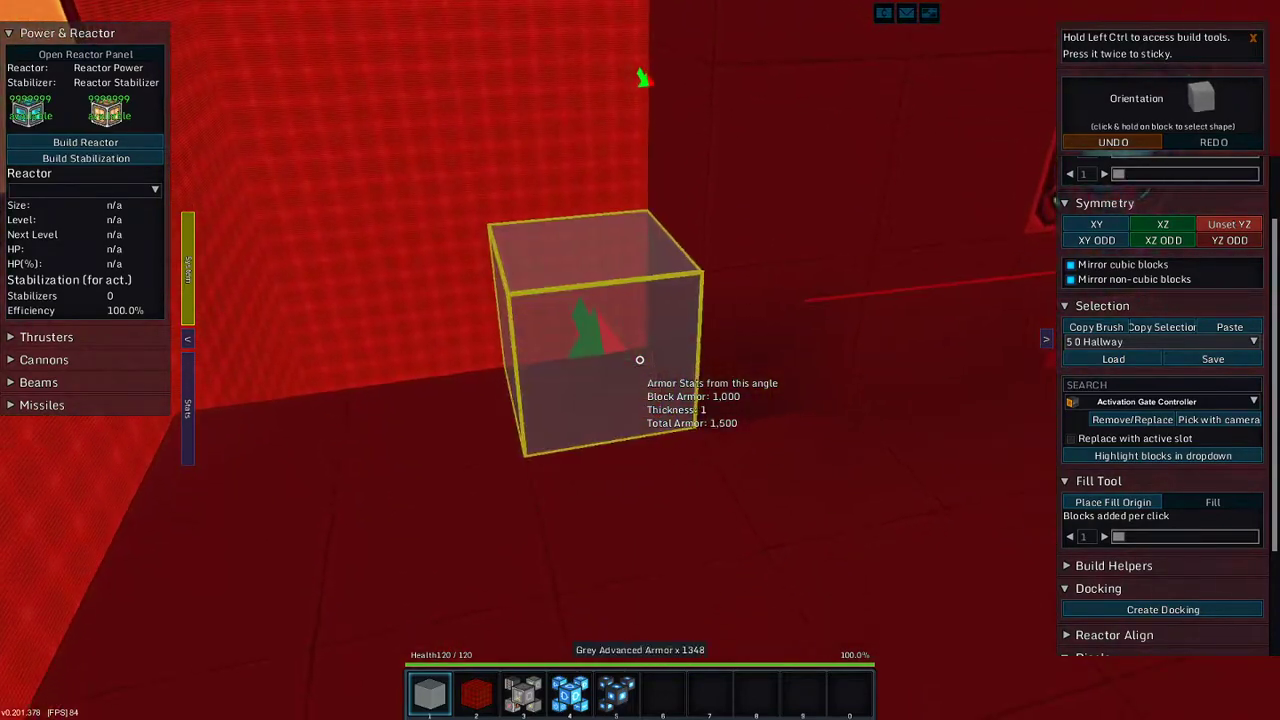
right_click(640, 359)
right_click(640, 359)
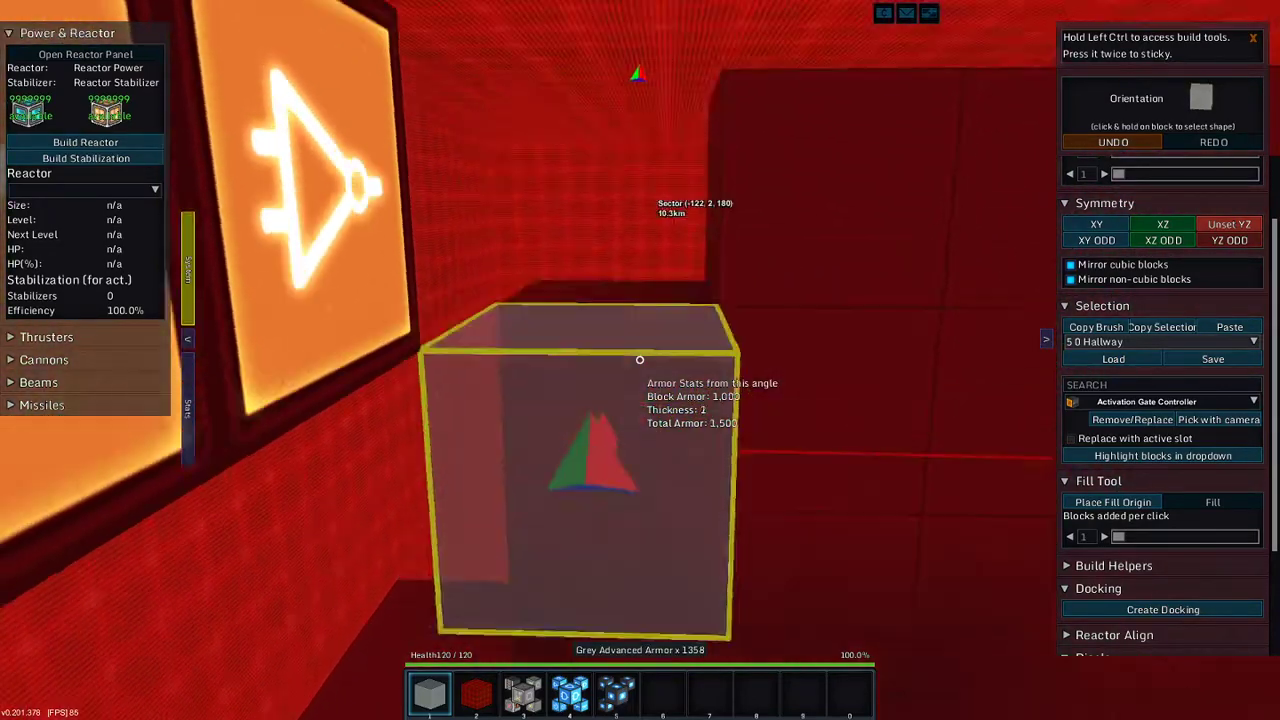
right_click(640, 359)
right_click(640, 359)
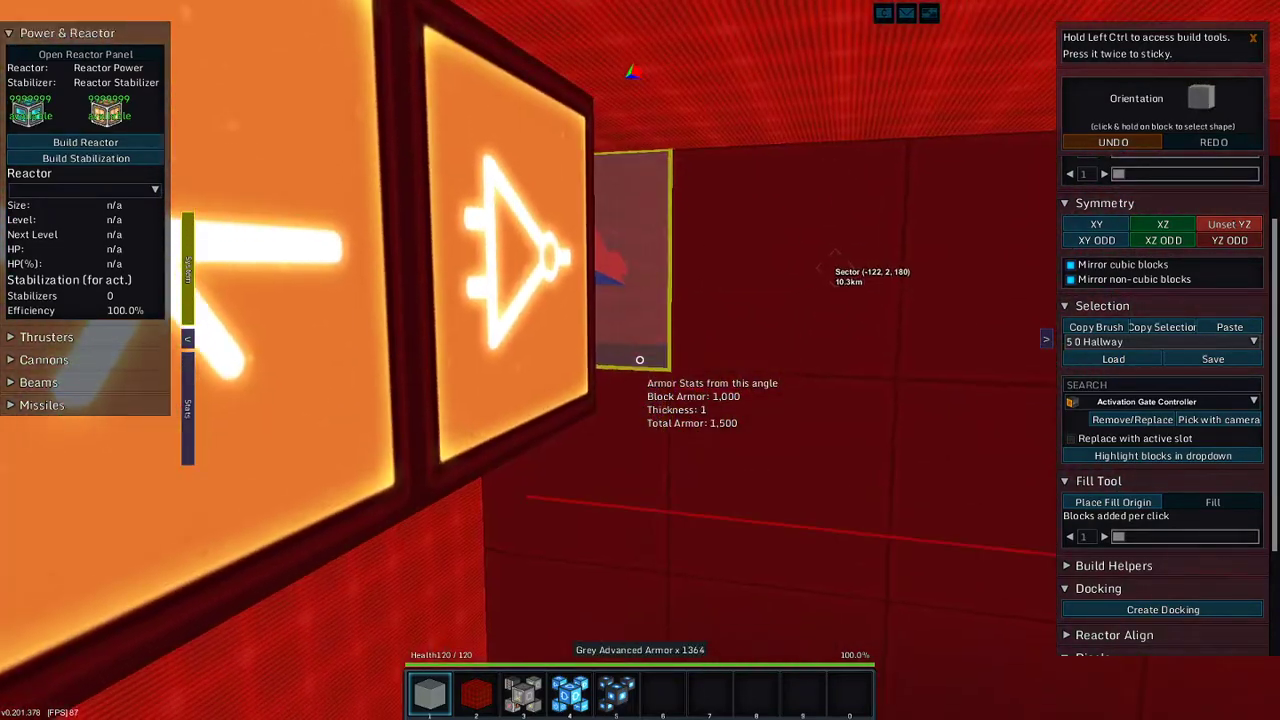
key(2)
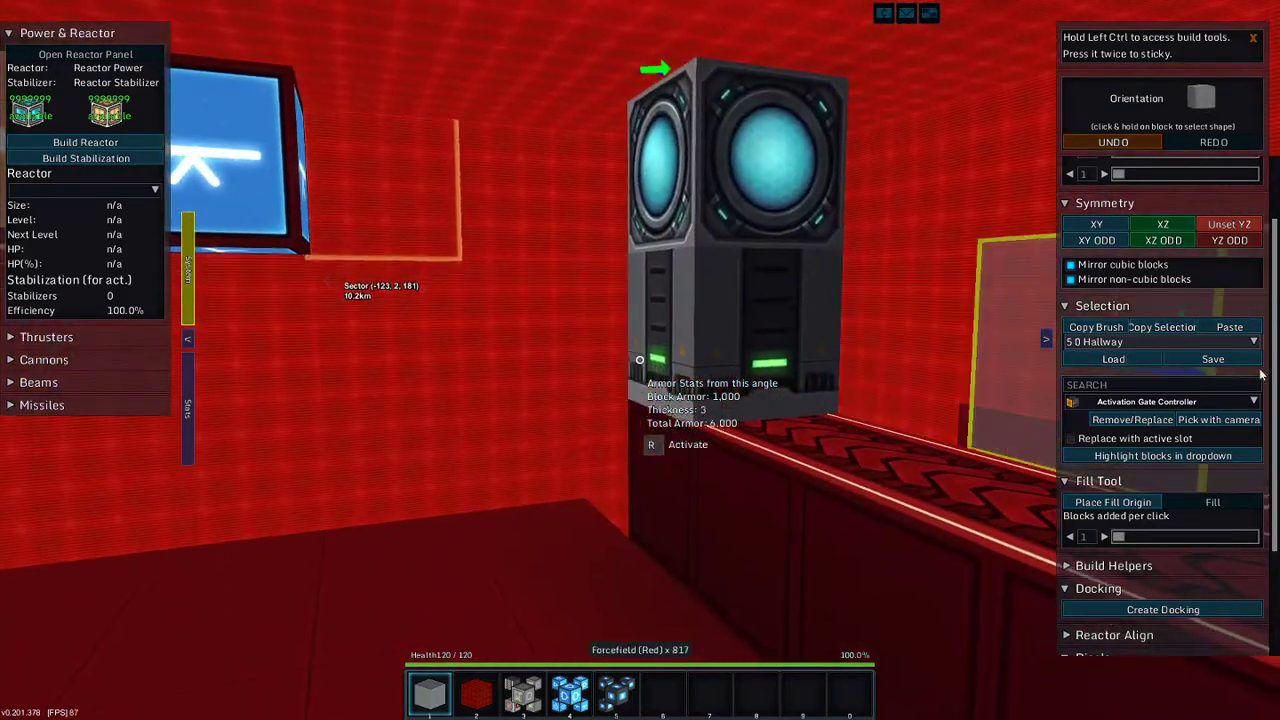
click(1229, 224)
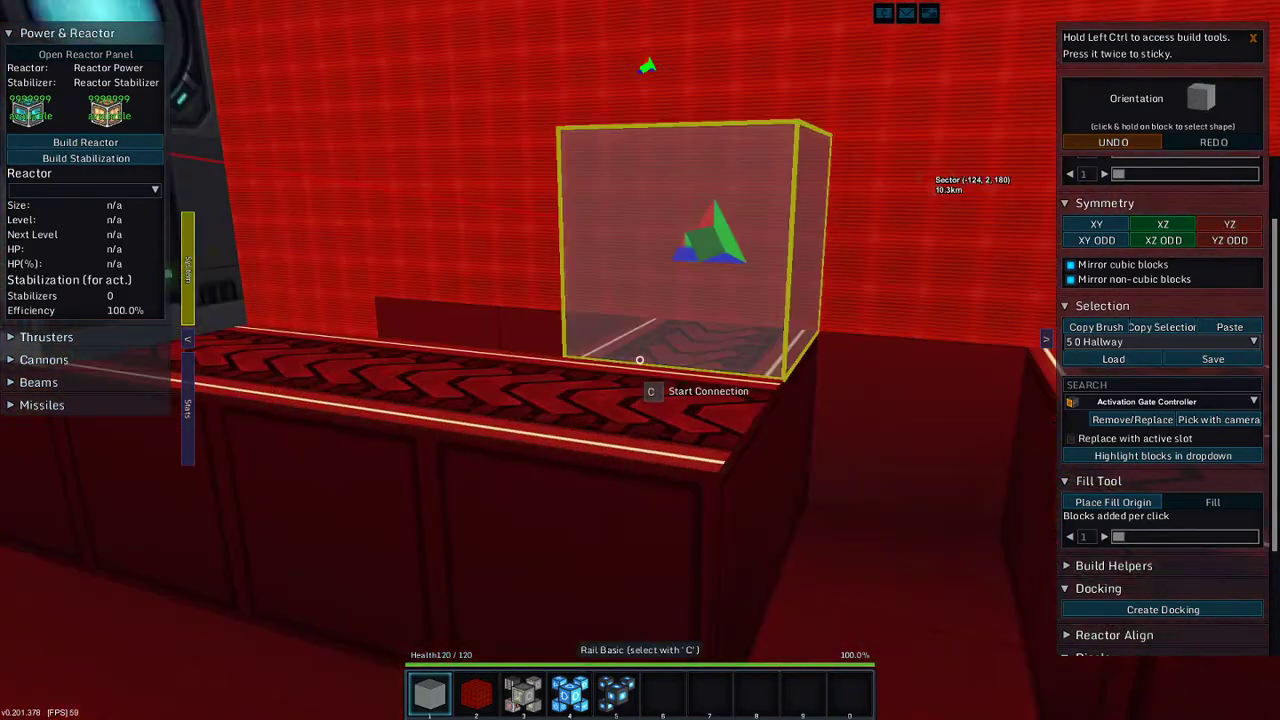
- Place a basic rail block on the vault floor and rotate it to run sideways
key(3)
key(2)
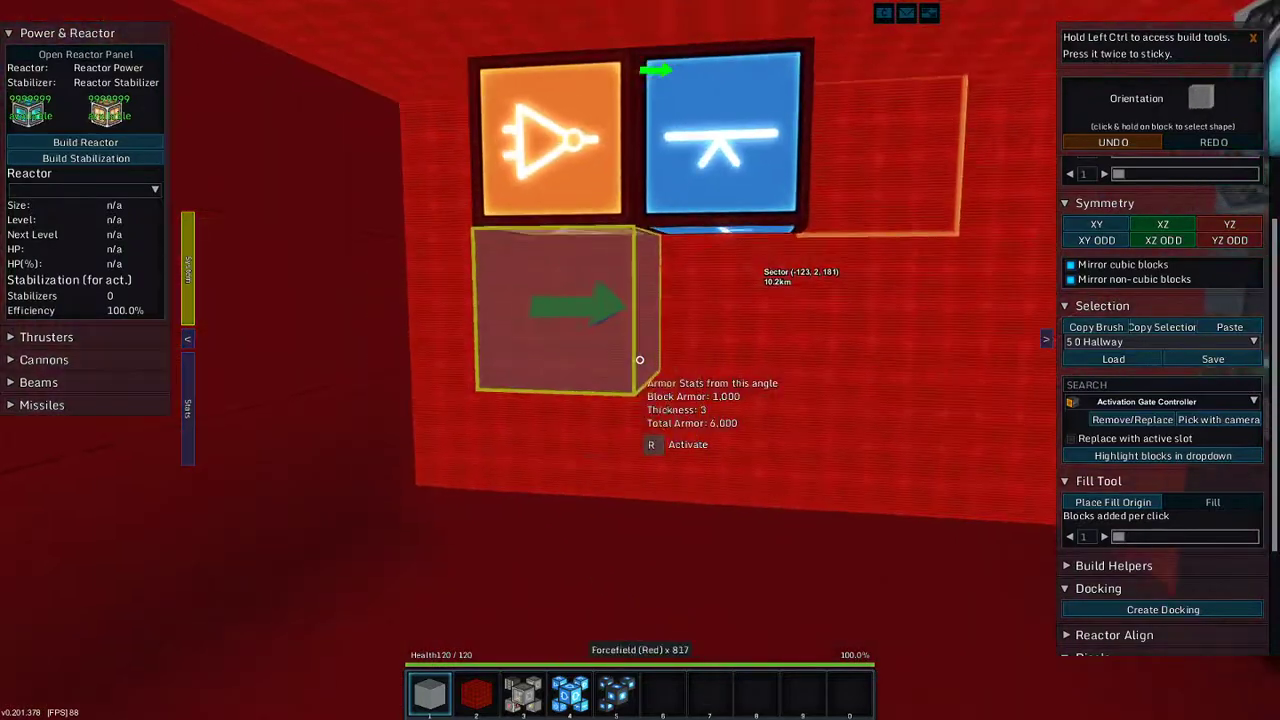
scroll(640, 360, down, 2)
scroll(640, 360, down, 2)
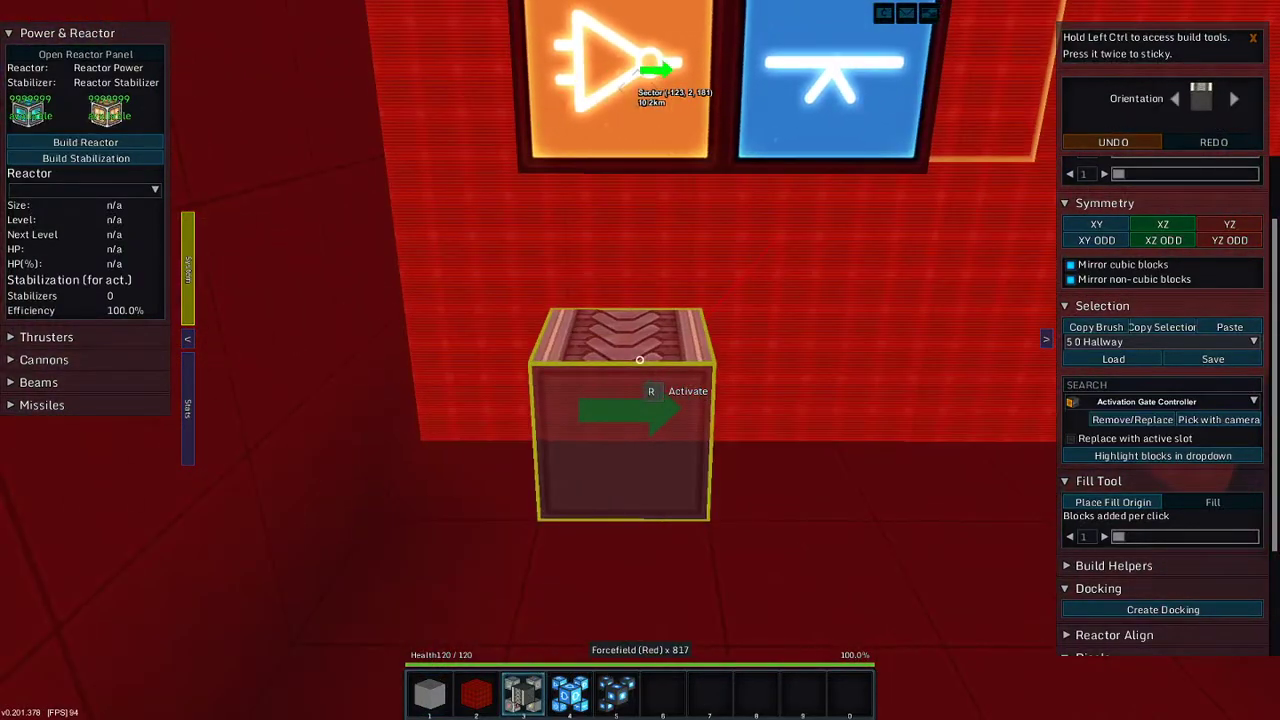
click(640, 360)
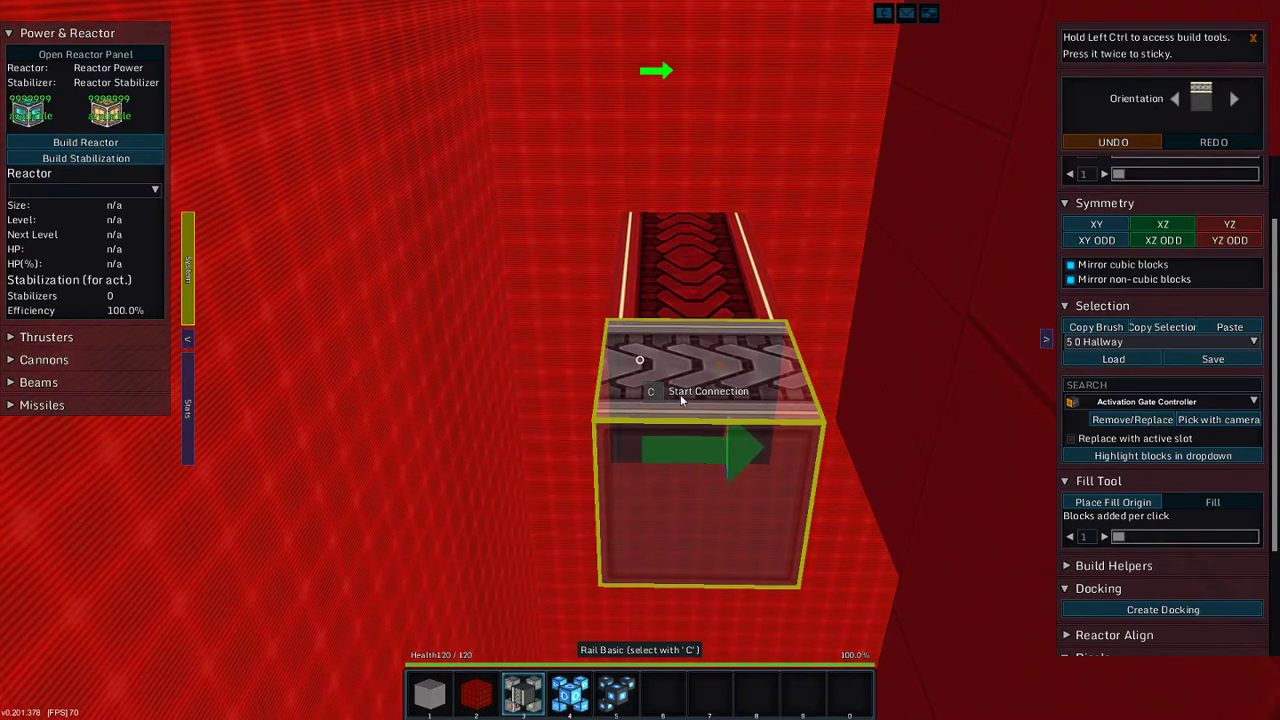
key(r)
- Cycle the hotbar to grey advanced armor and set a door block on the rail, removing a misplaced one
key(1)
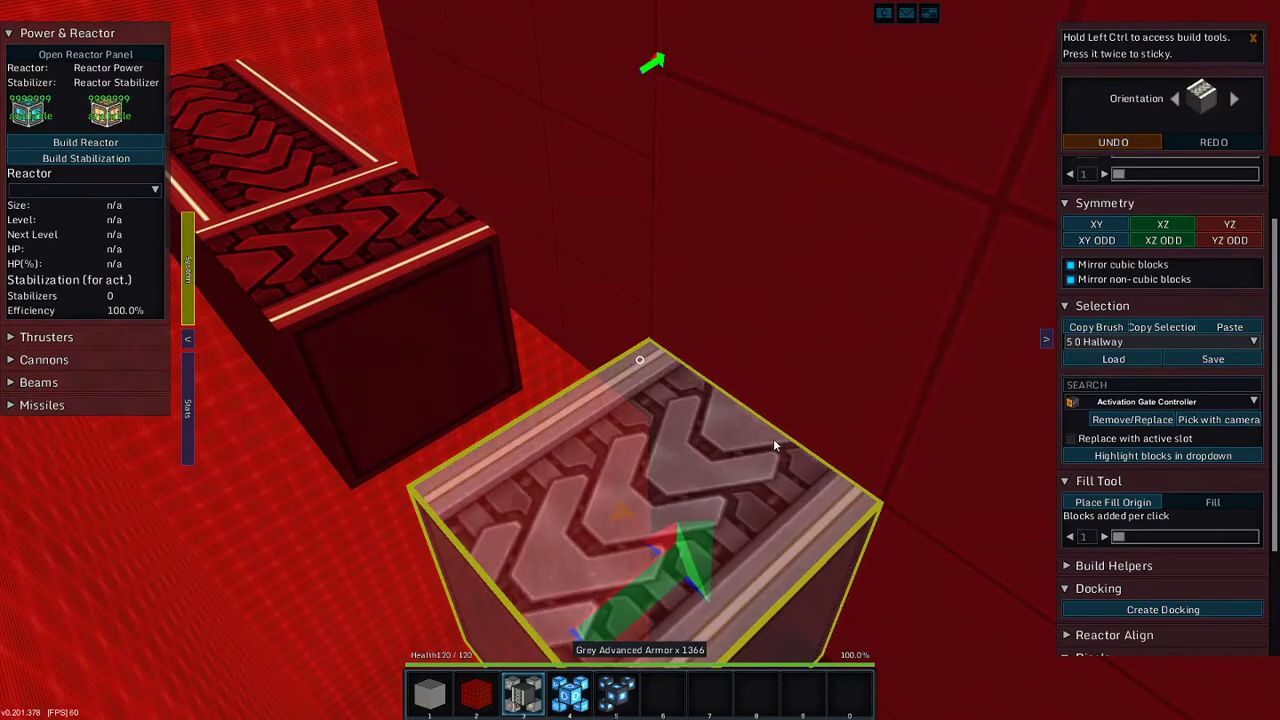
key(4)
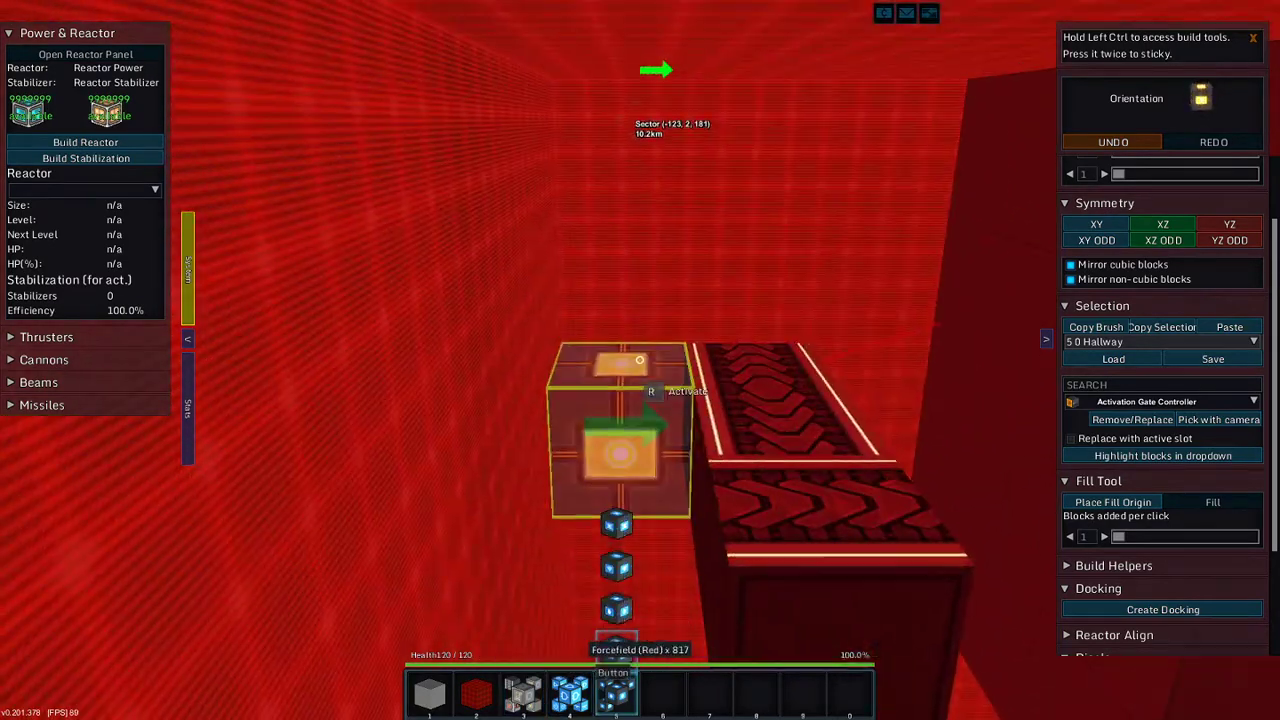
key(5)
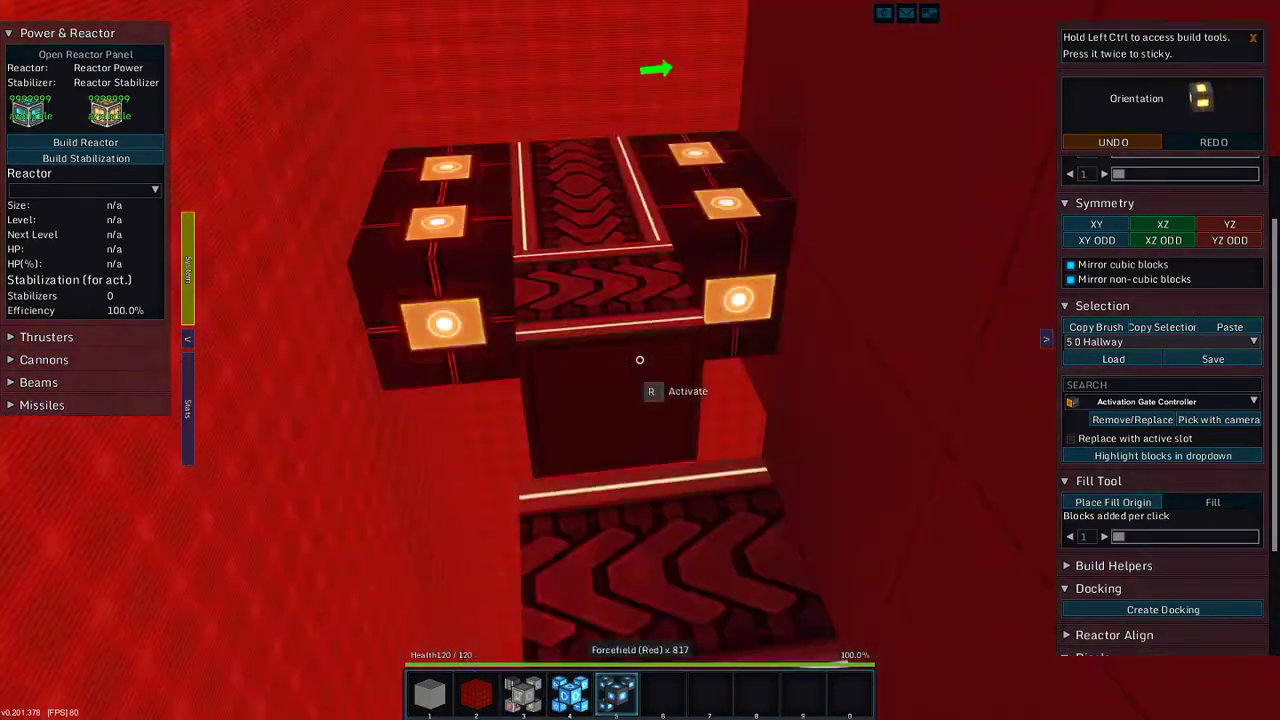
key(6)
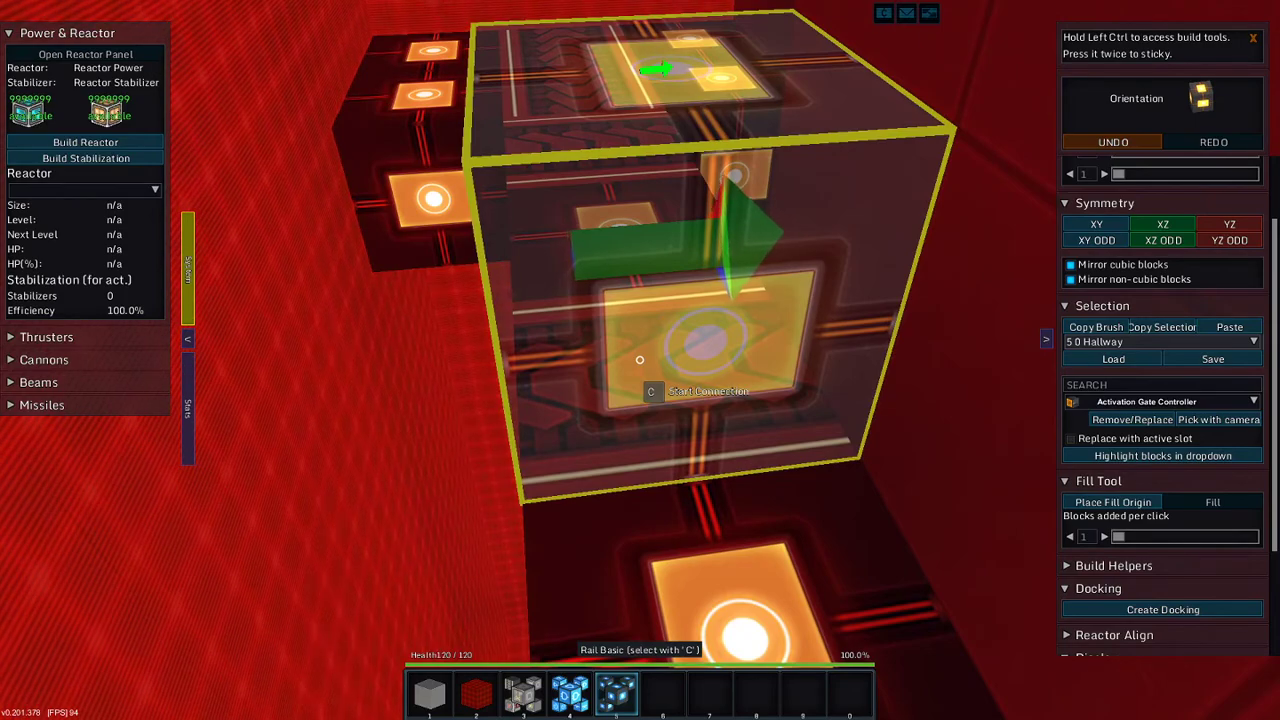
key(2)
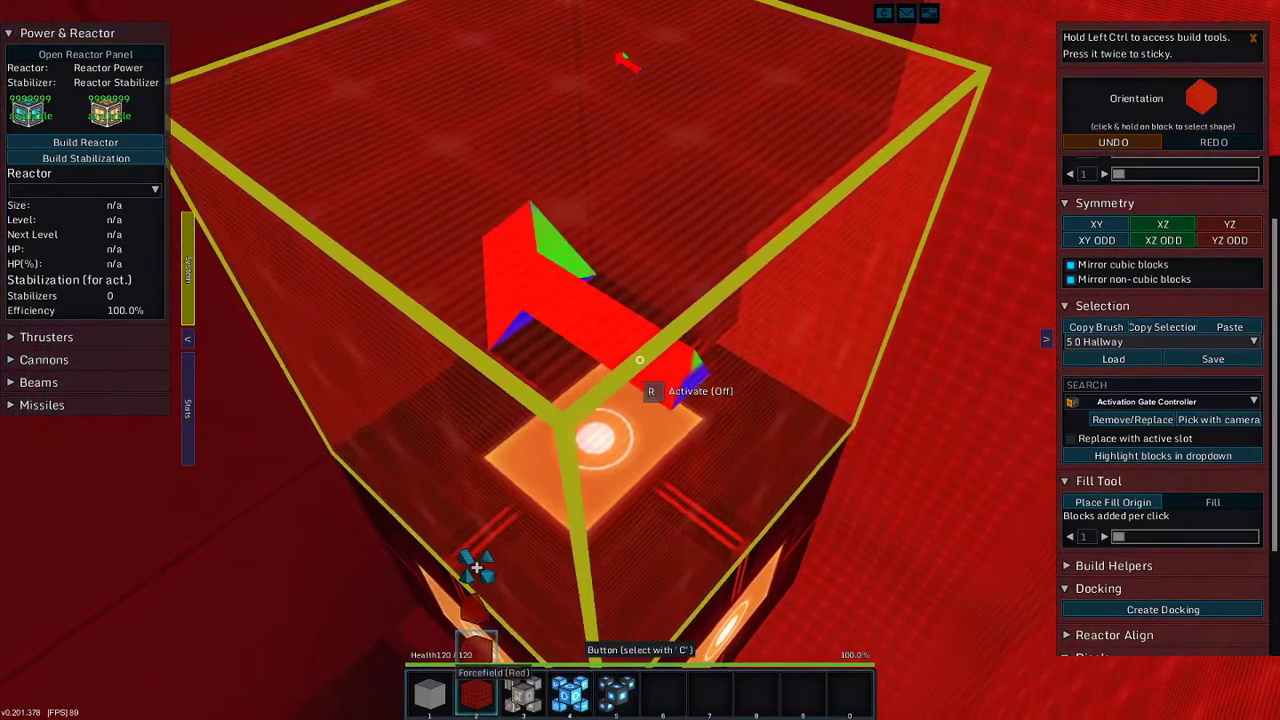
key(3)
click(640, 360)
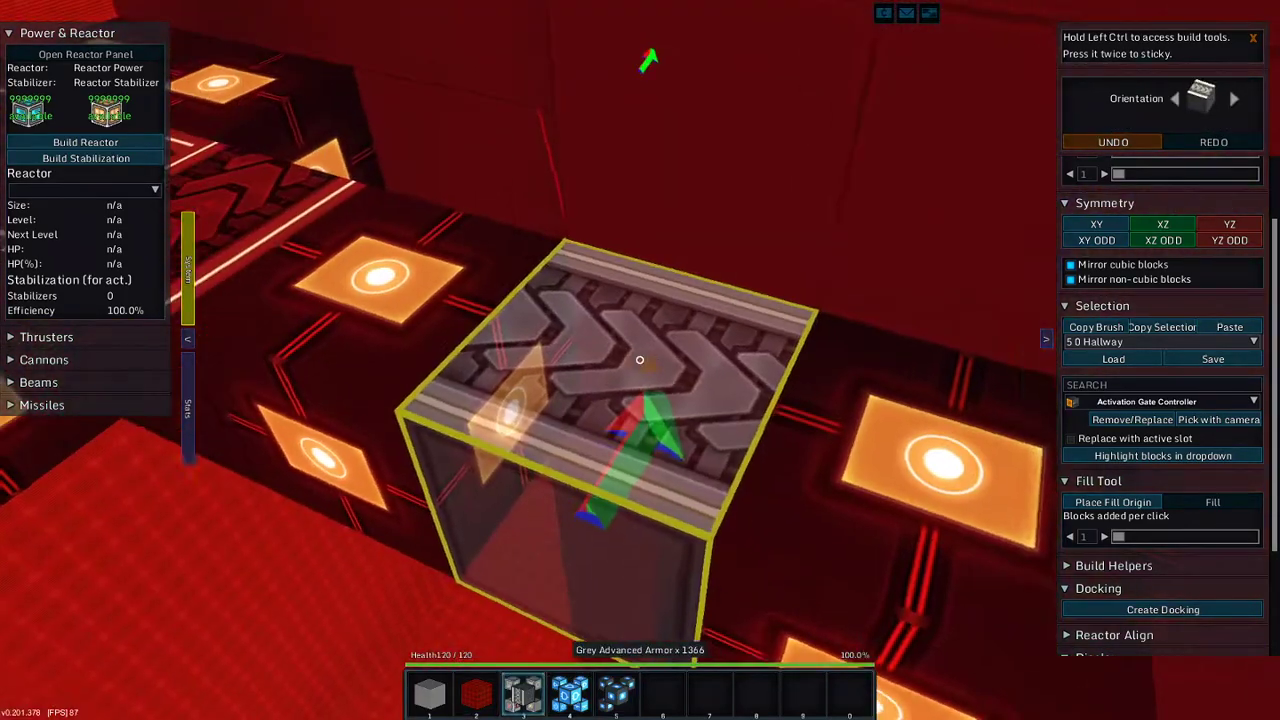
right_click(640, 360)
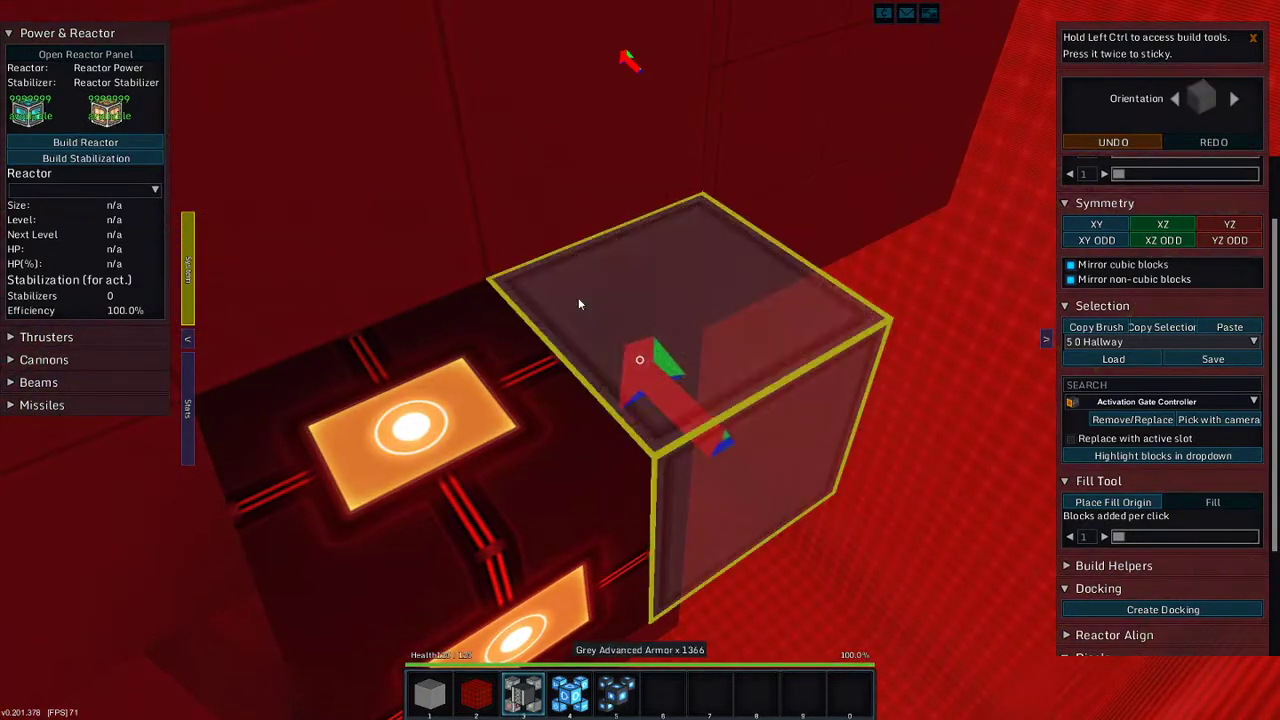
- Fill the gap with another rail block and select the button as the connection source
click(578, 297)
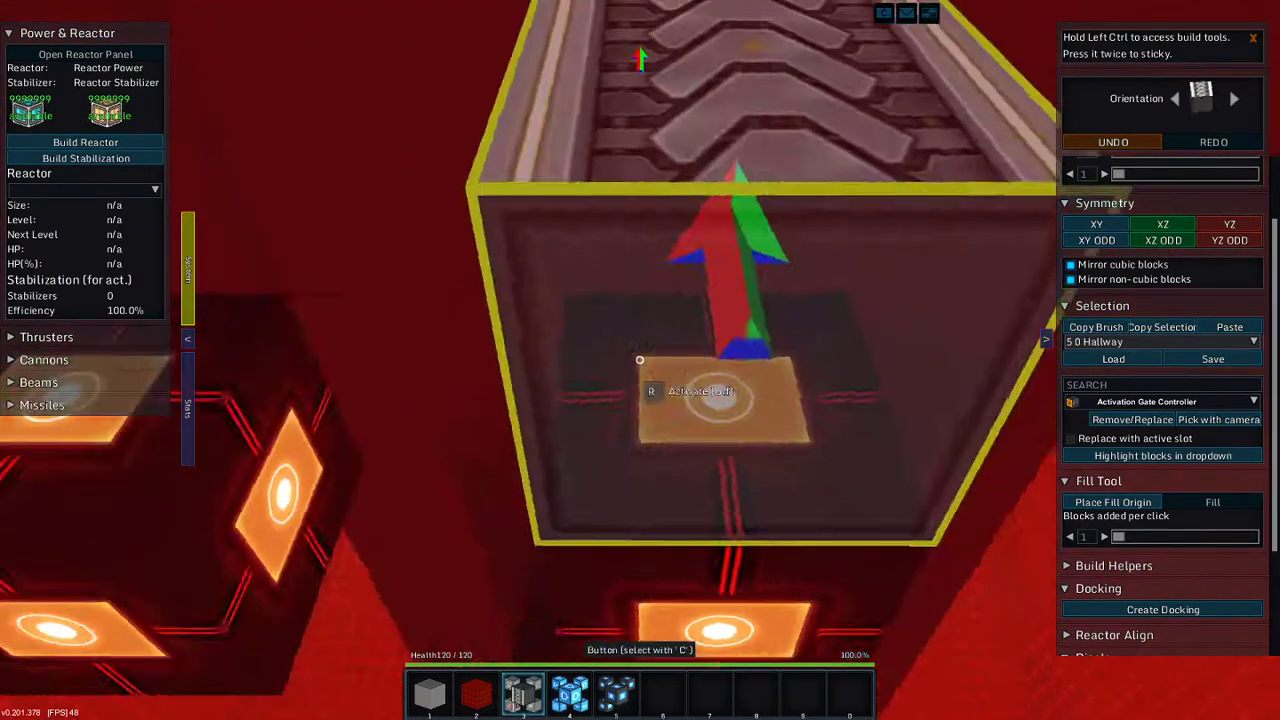
drag(640, 360, 796, 310)
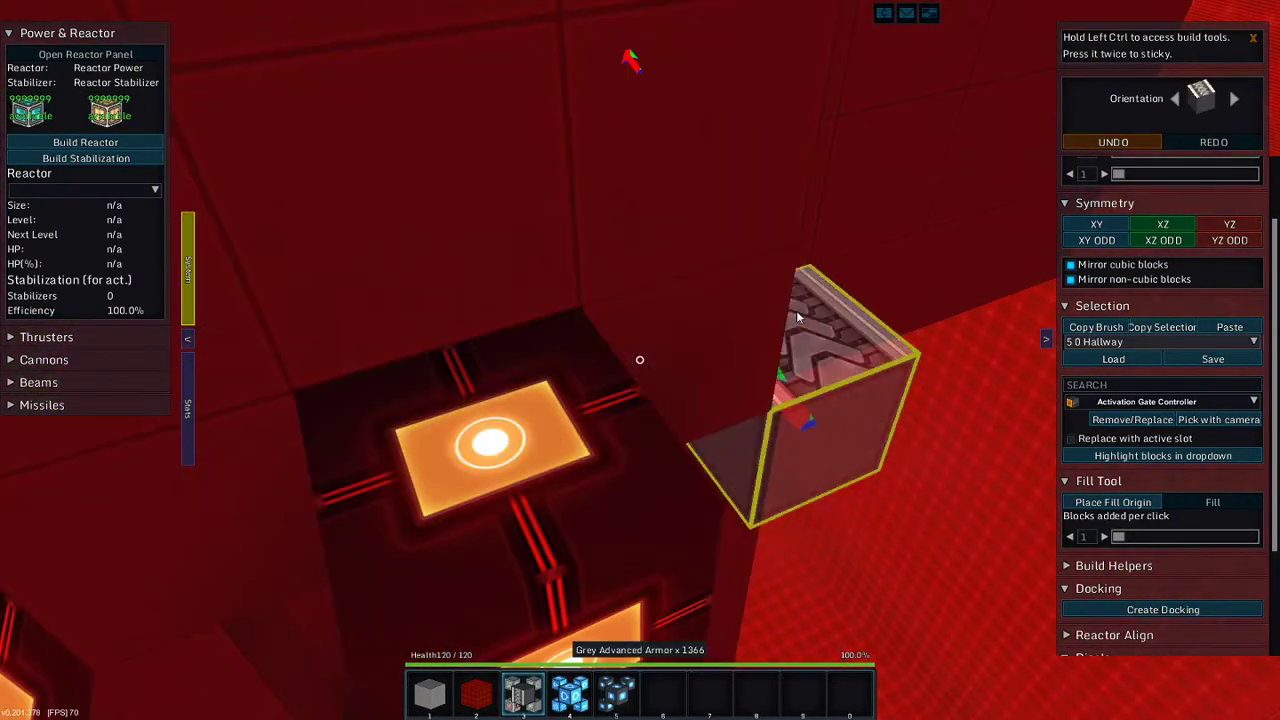
right_click(640, 360)
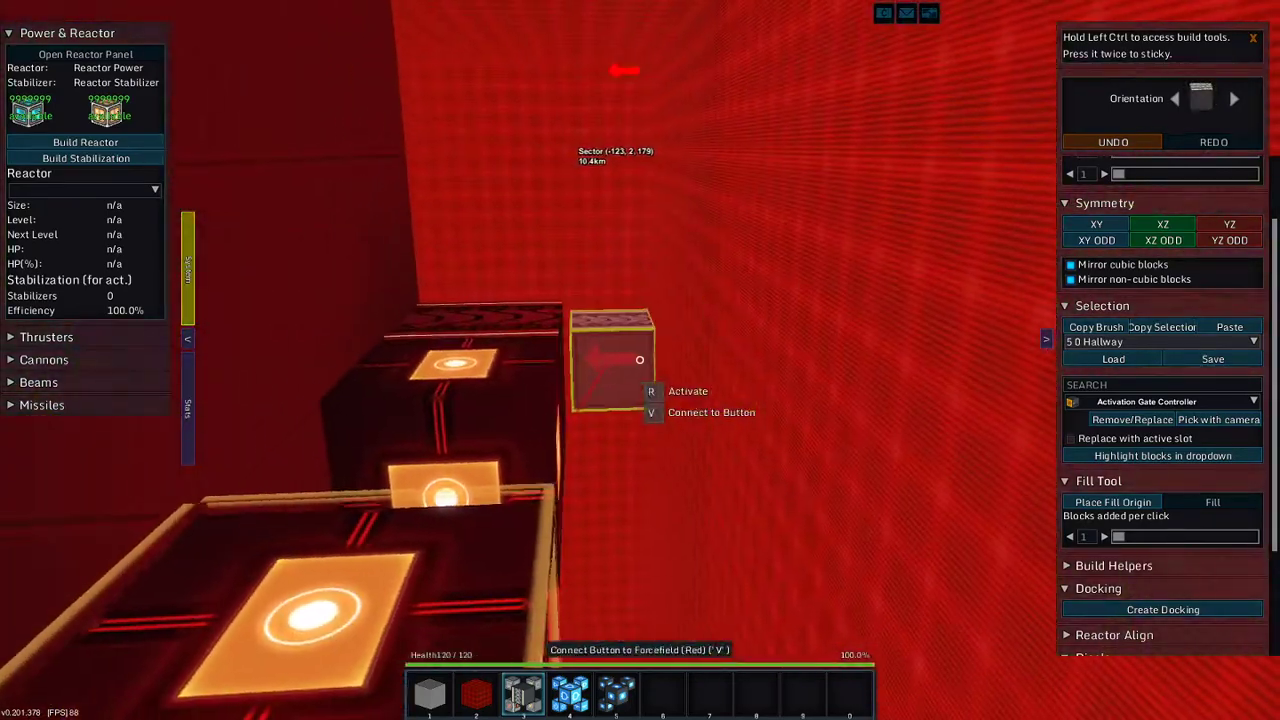
- Link the button to the Rail Basic block, then select the Flip Flop as the next connection source
key(v)
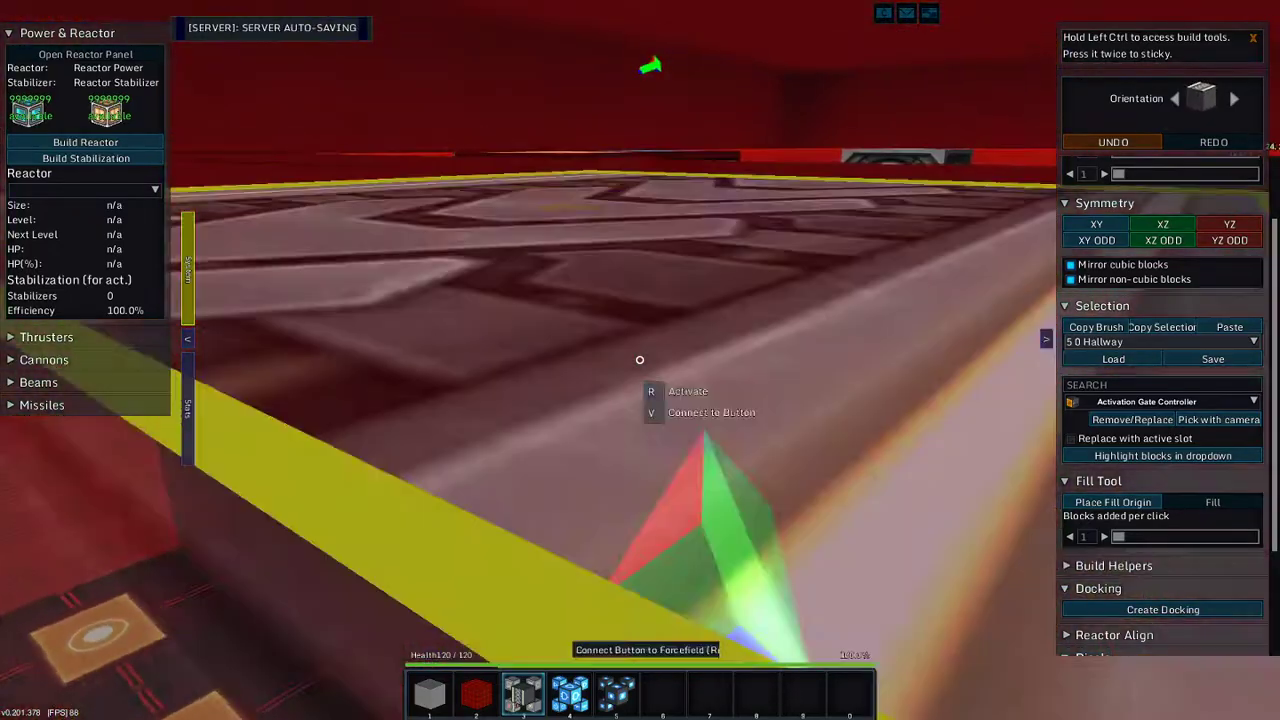
key(c)
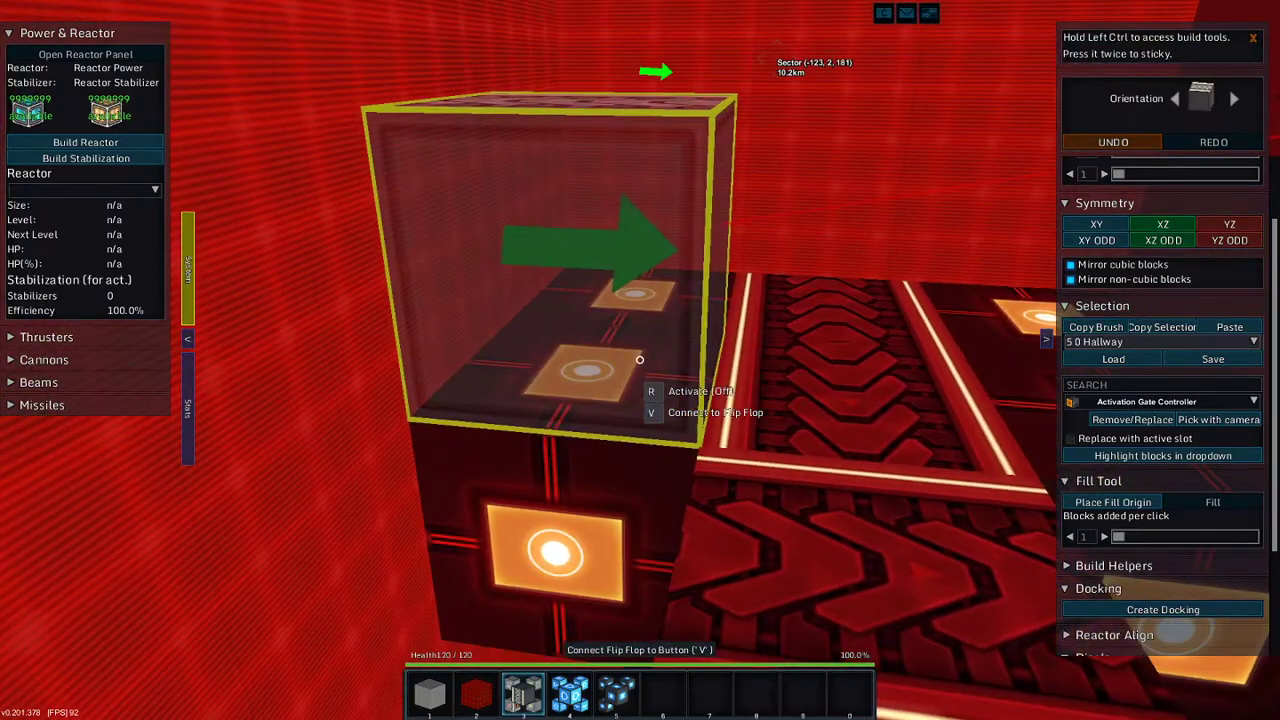
- Connect the flip-flop to the button and walk the rails by the reactors checking the links
key(w)
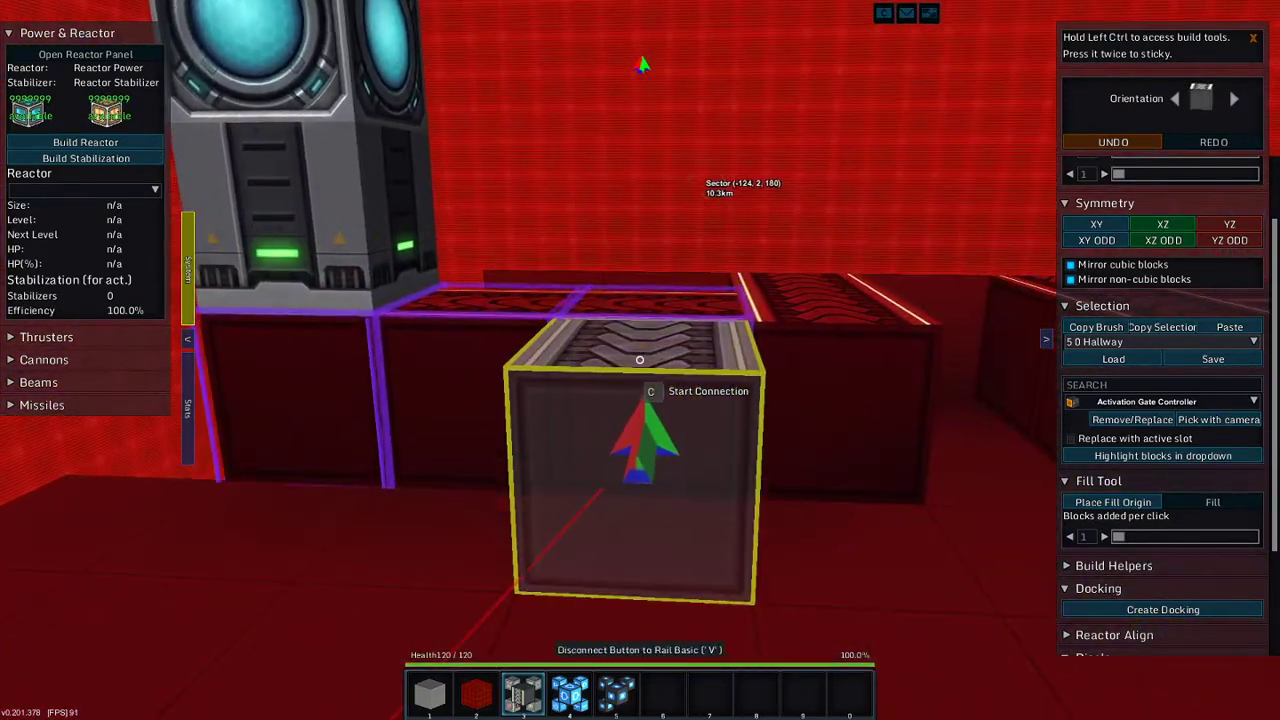
key(w)
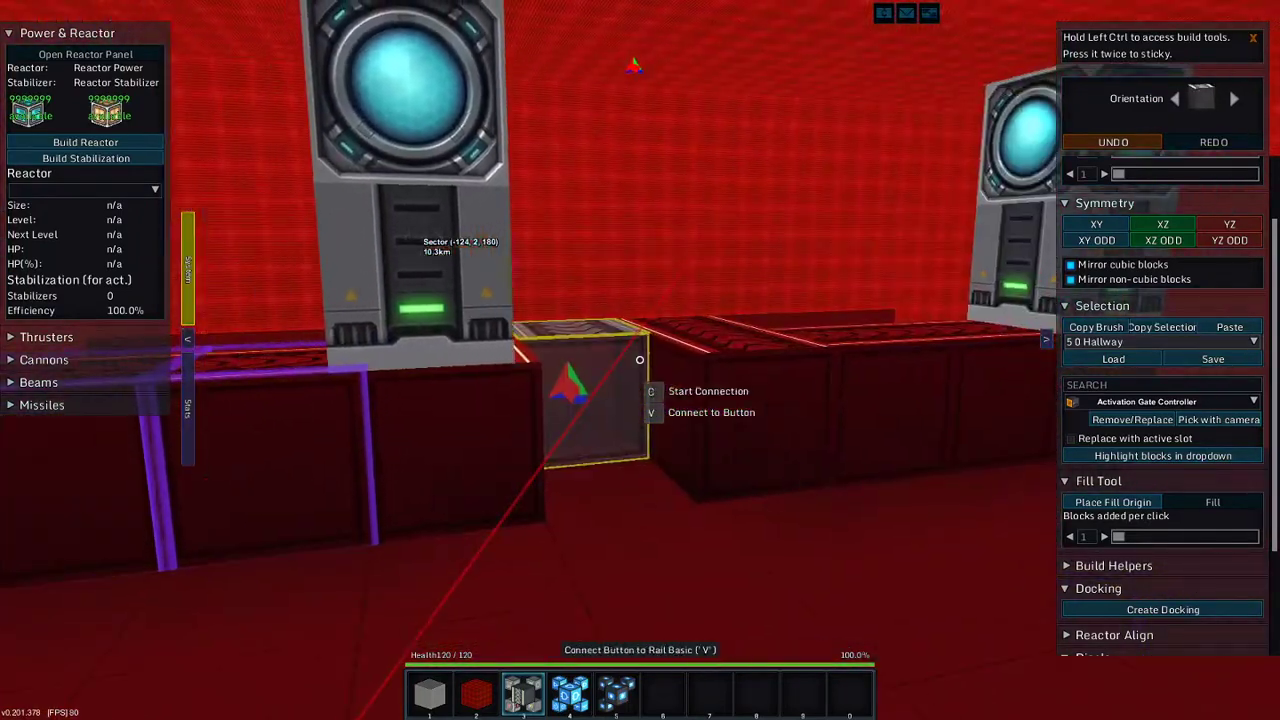
key(w)
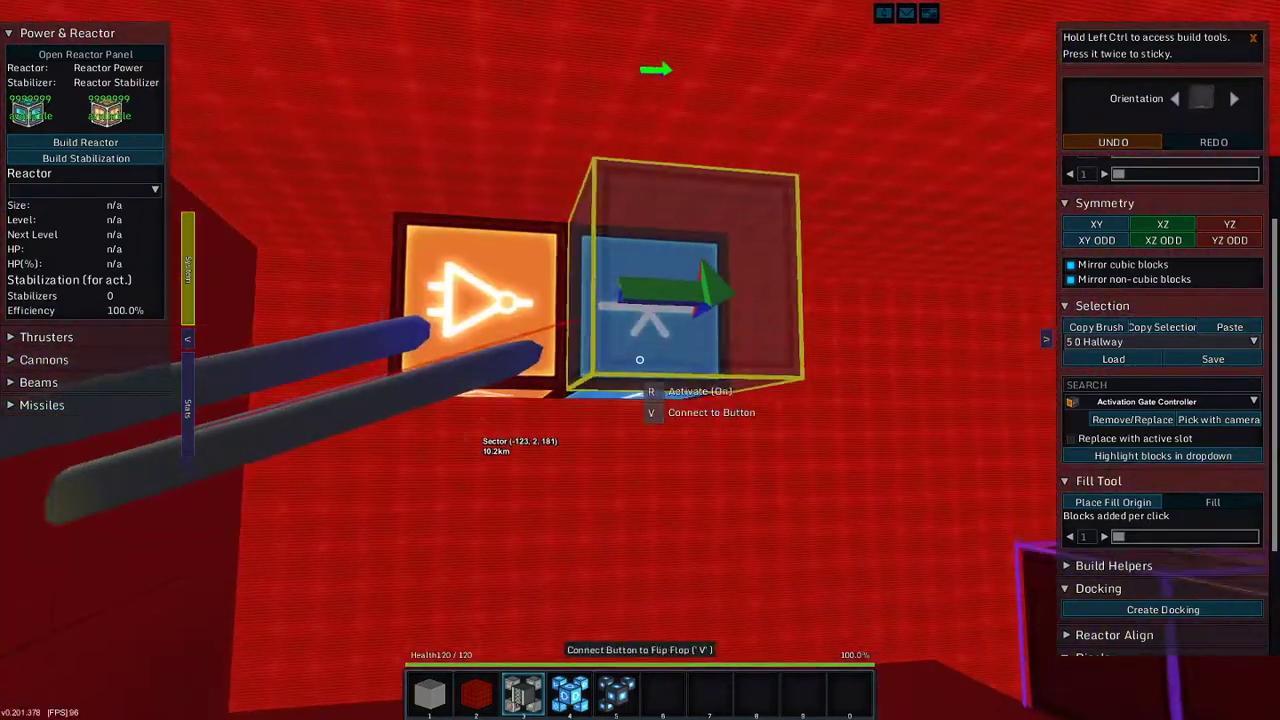
key(w)
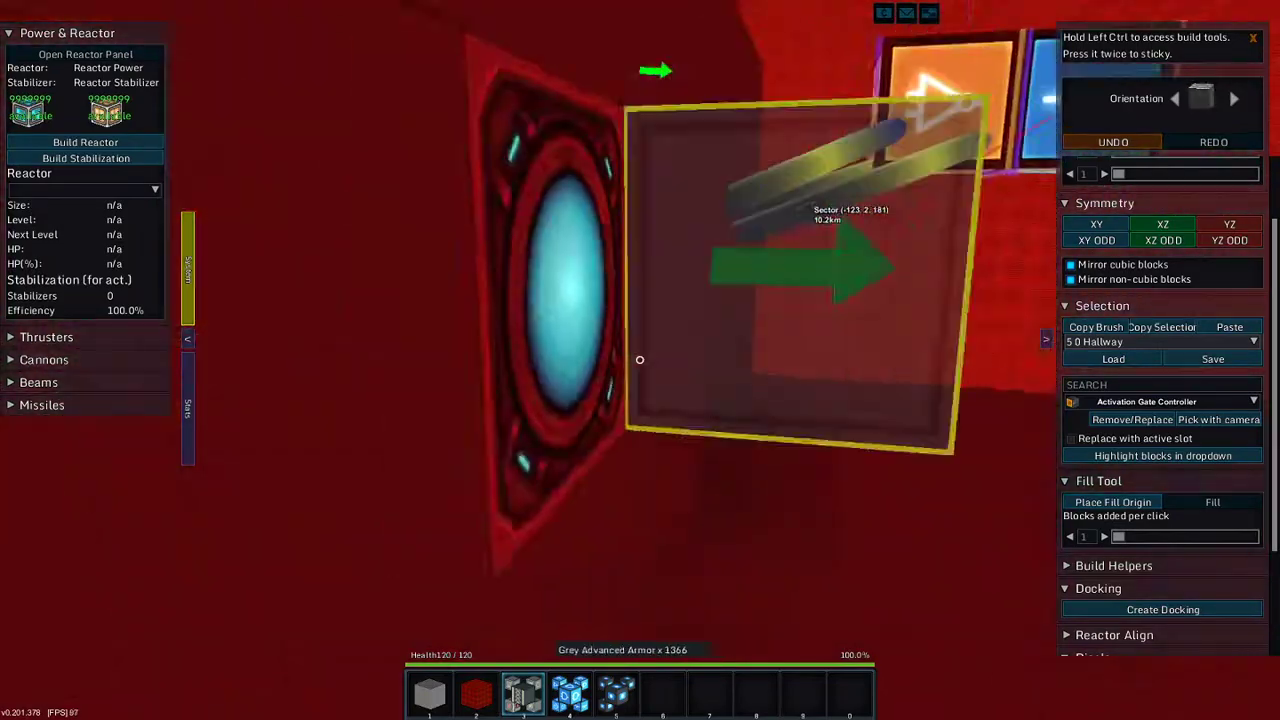
key(w)
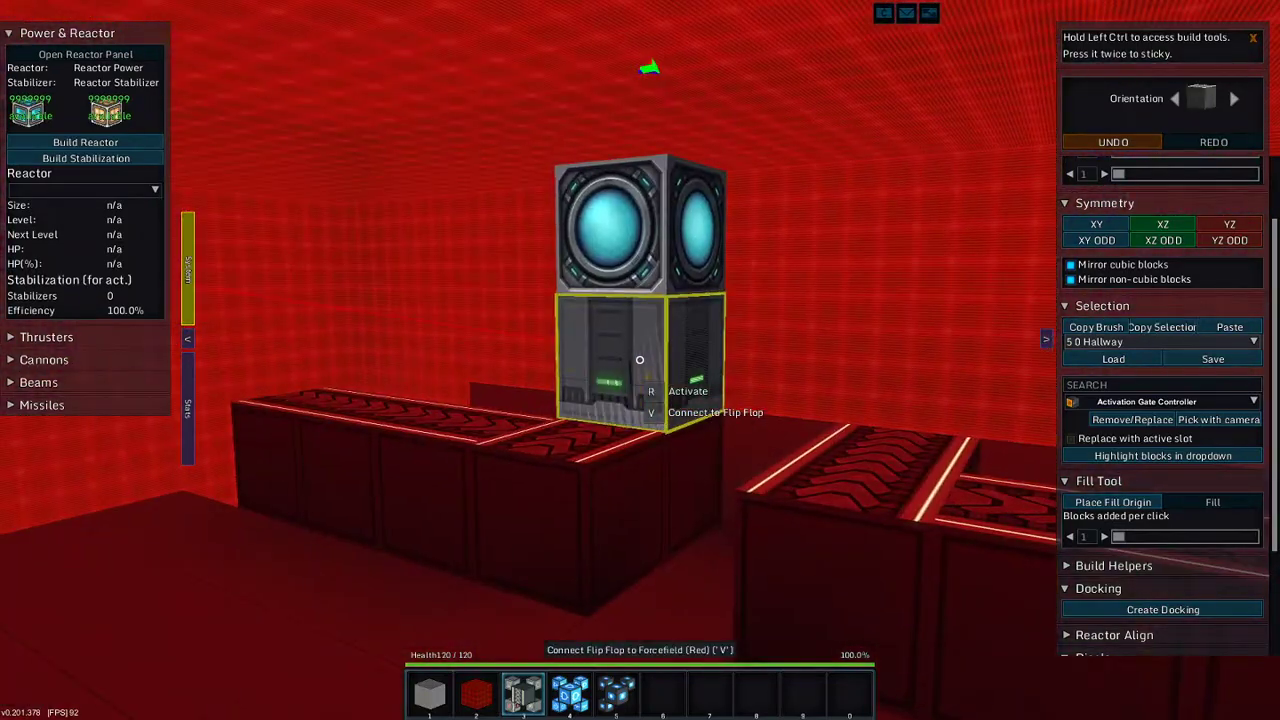
key(w)
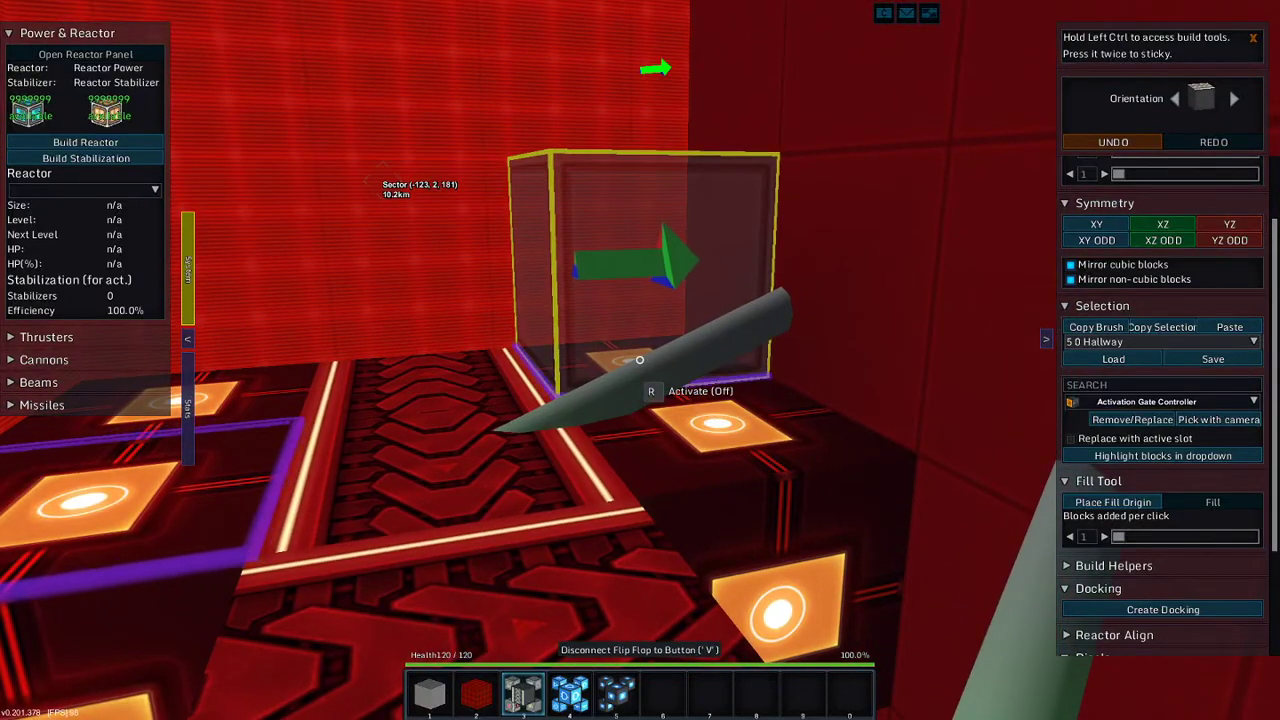
key(w)
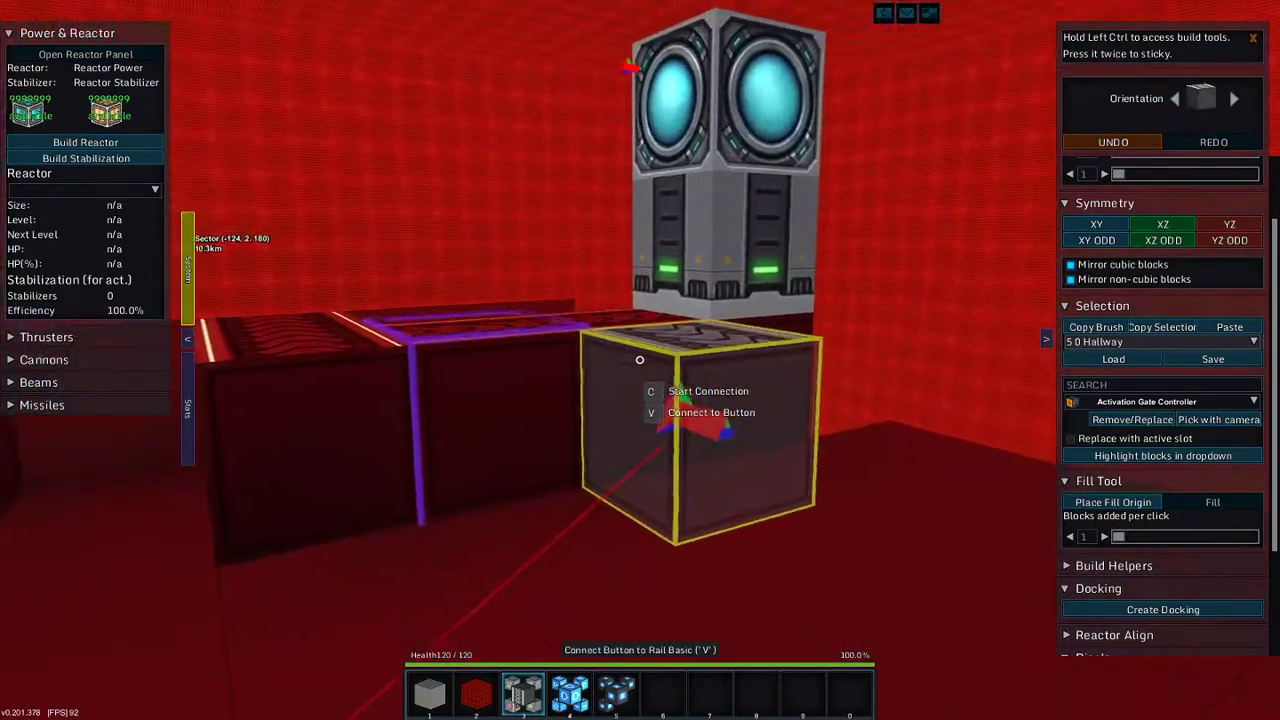
- Inspect the forcefield and reactor blocks, then link the NOT gate to the button
key(w)
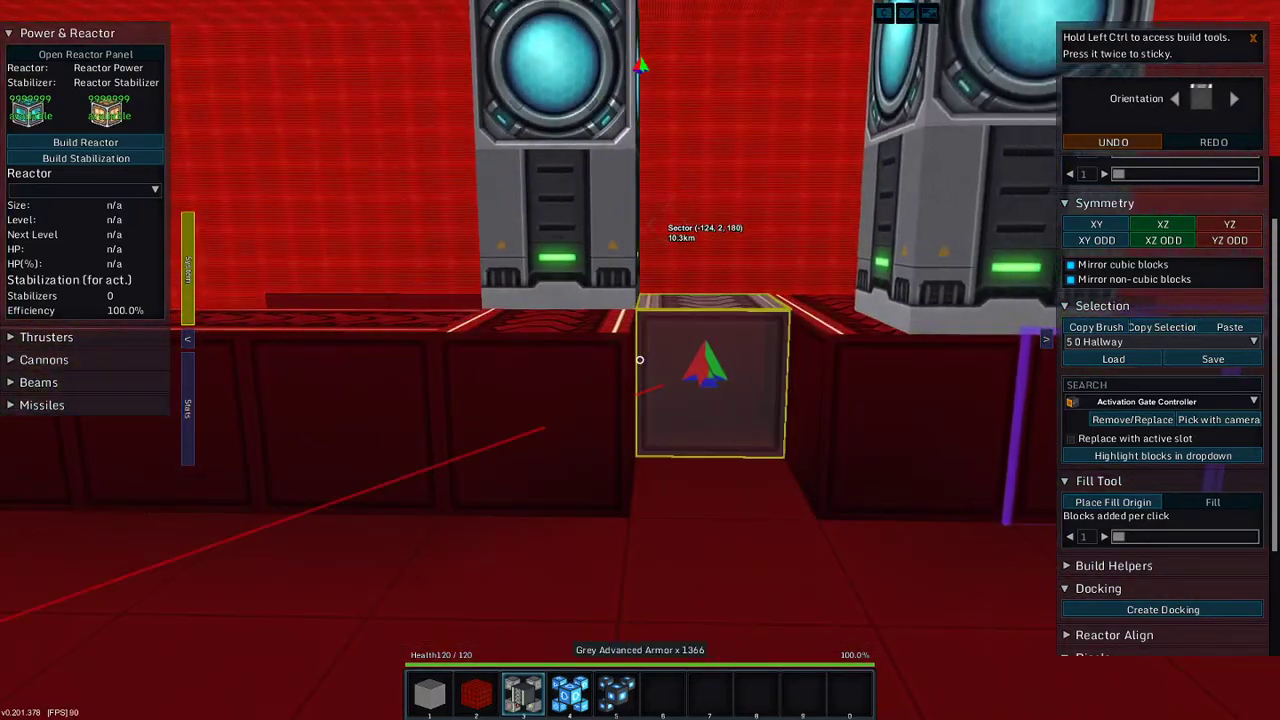
key(w)
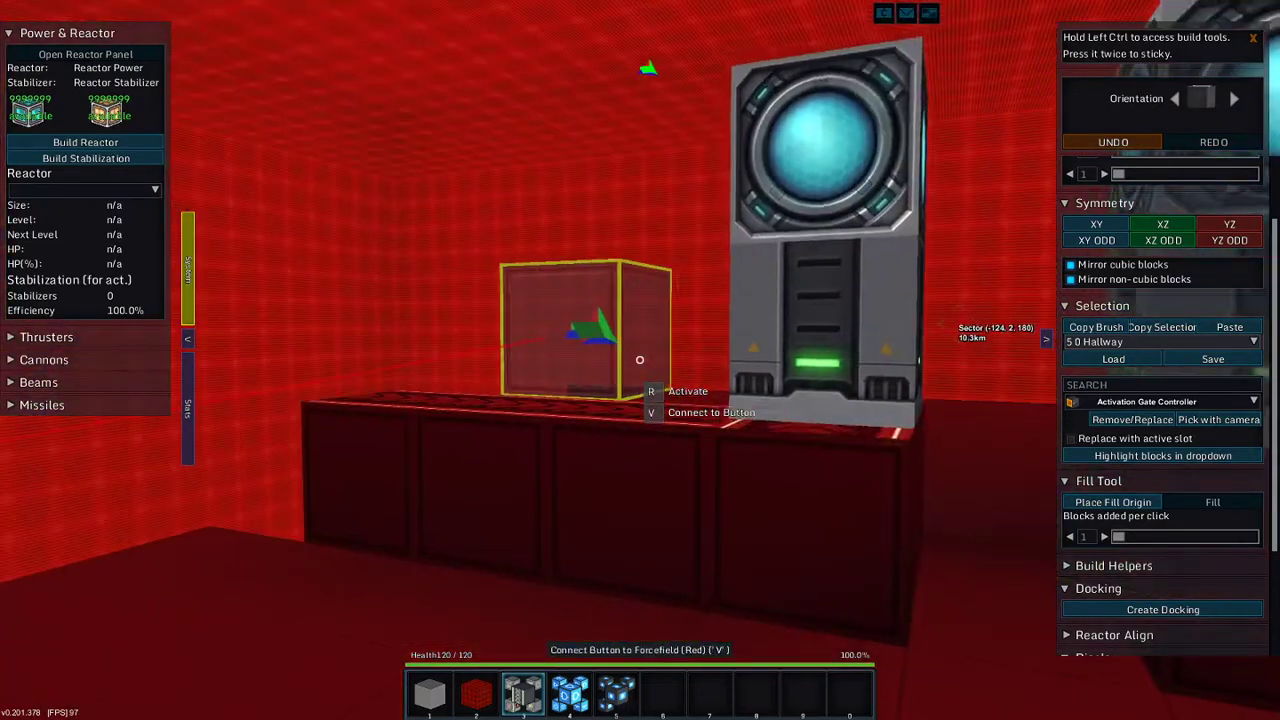
key(w)
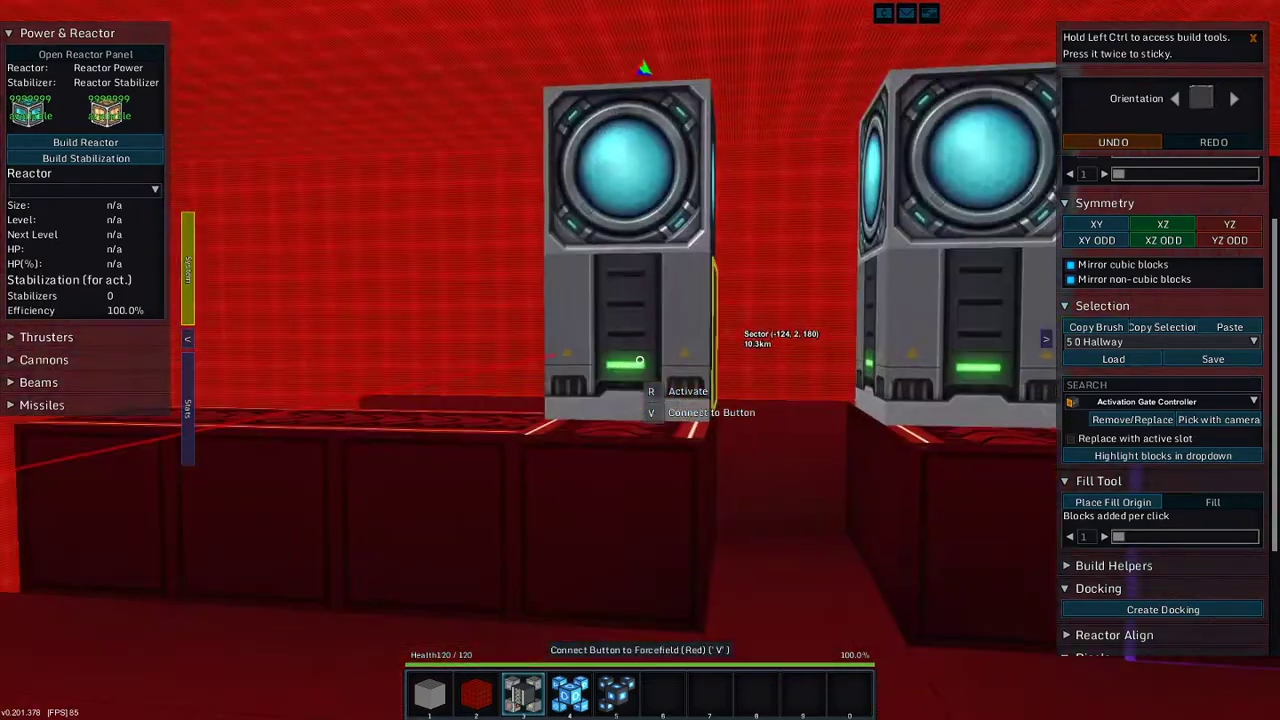
key(w)
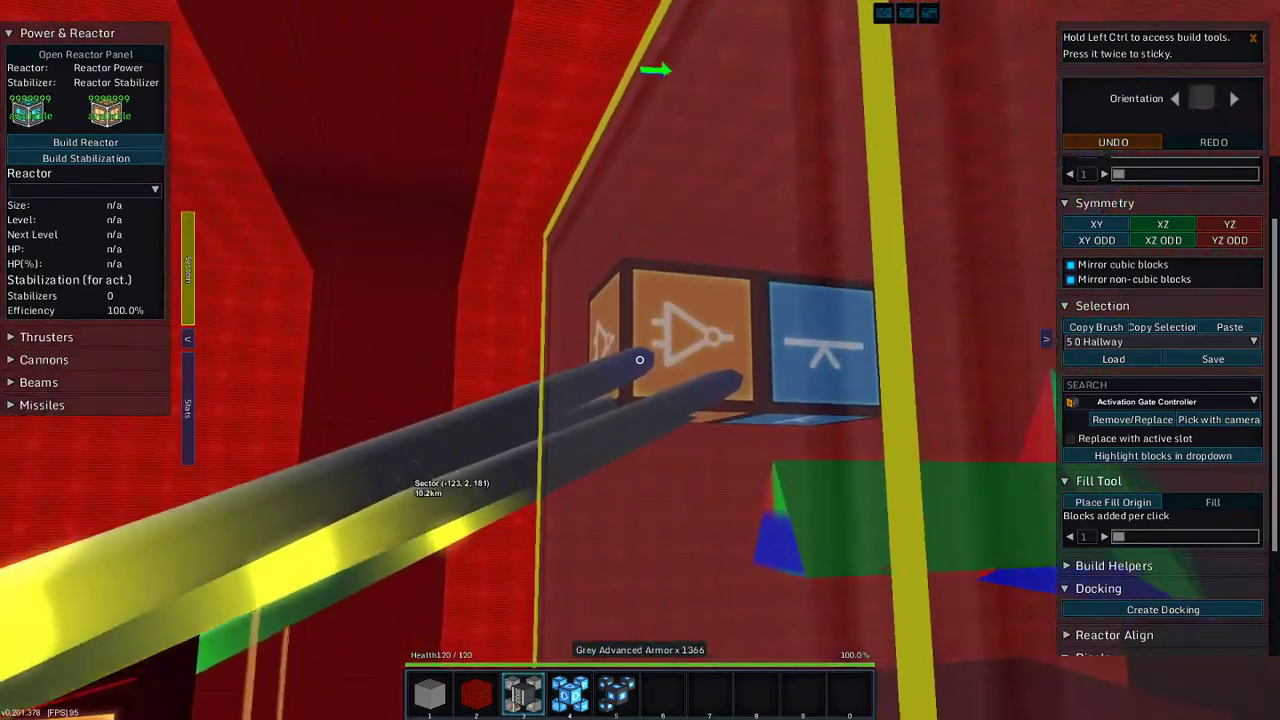
key(w)
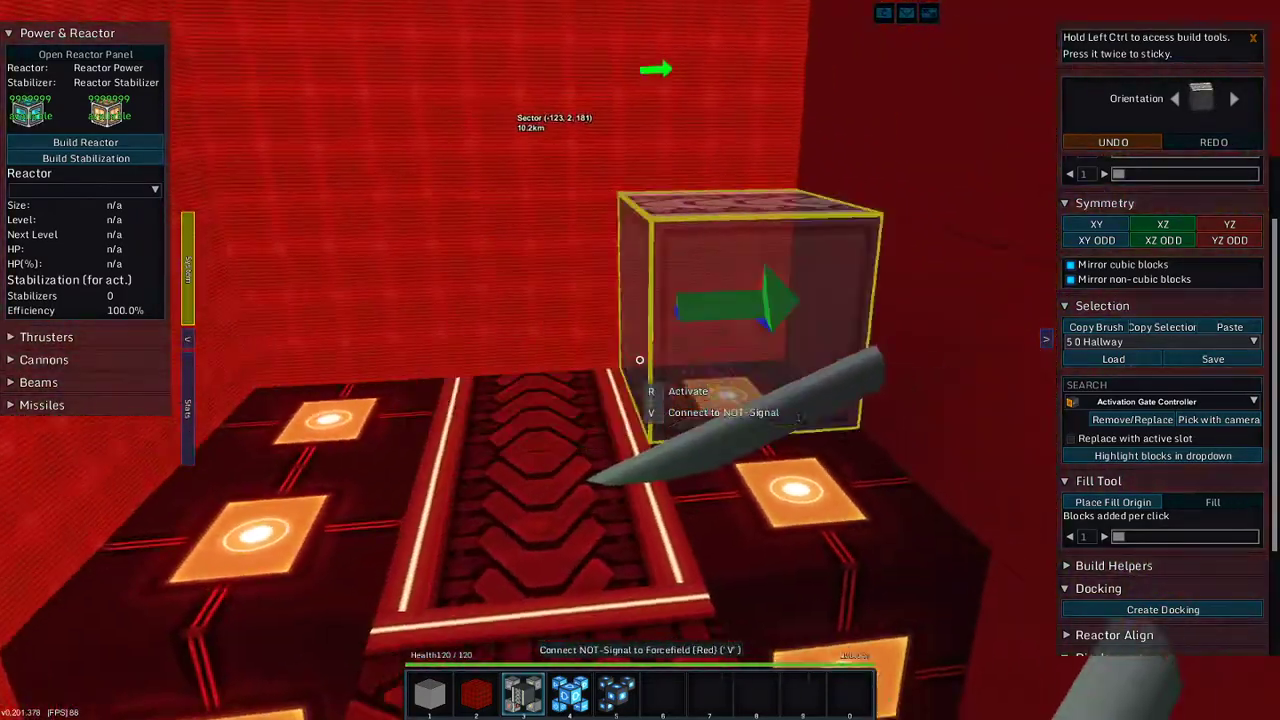
key(w)
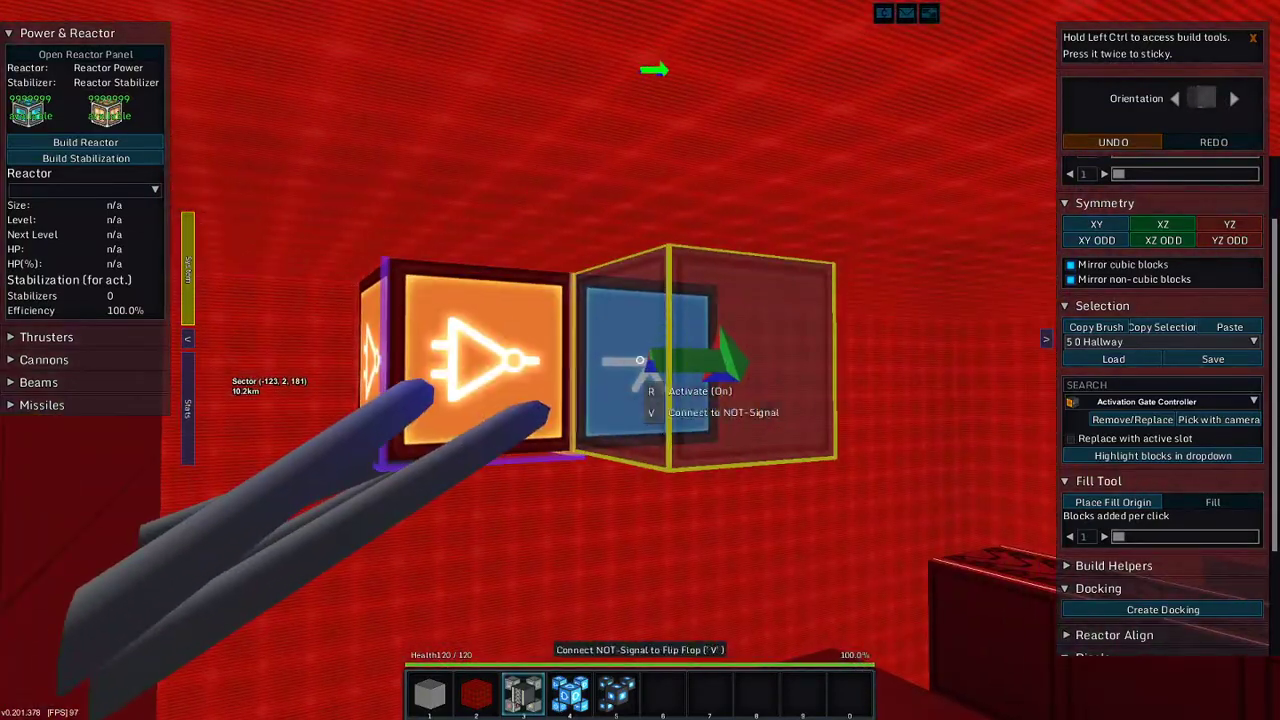
key(w)
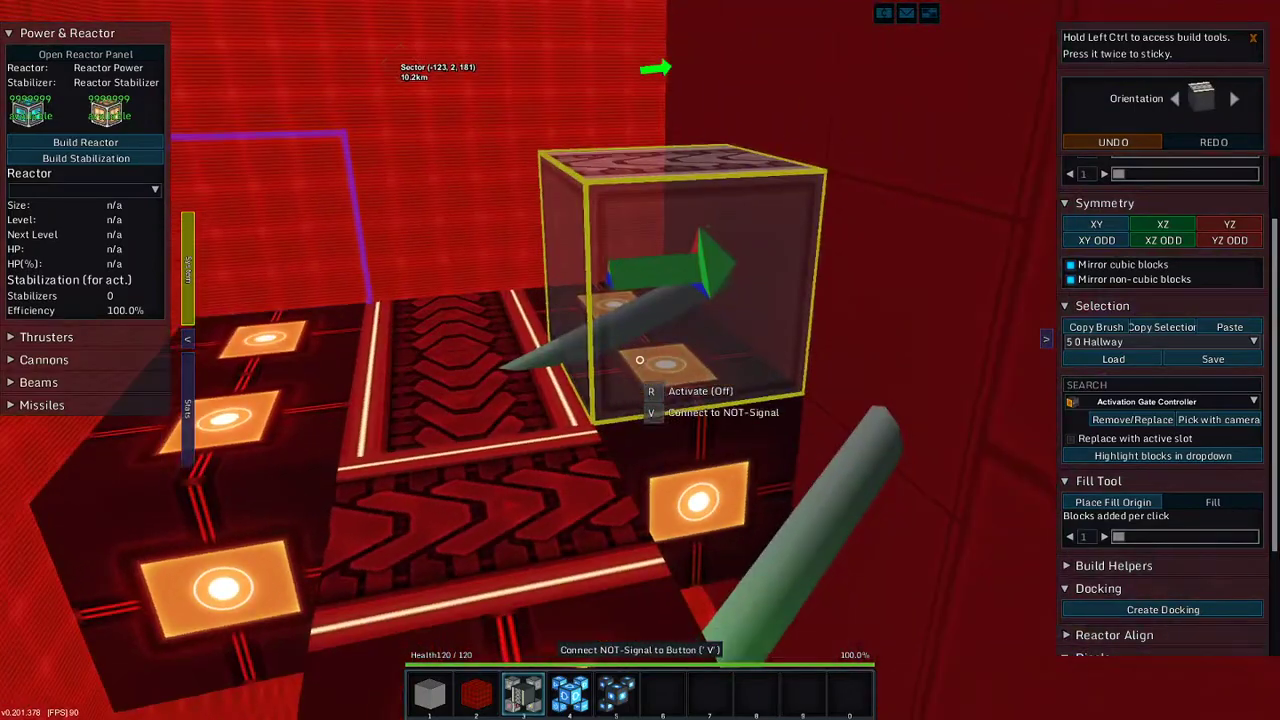
key(v)
- Check the button, rail and flip-flop links around the vault and enter Build Mode on the structure
key(w)
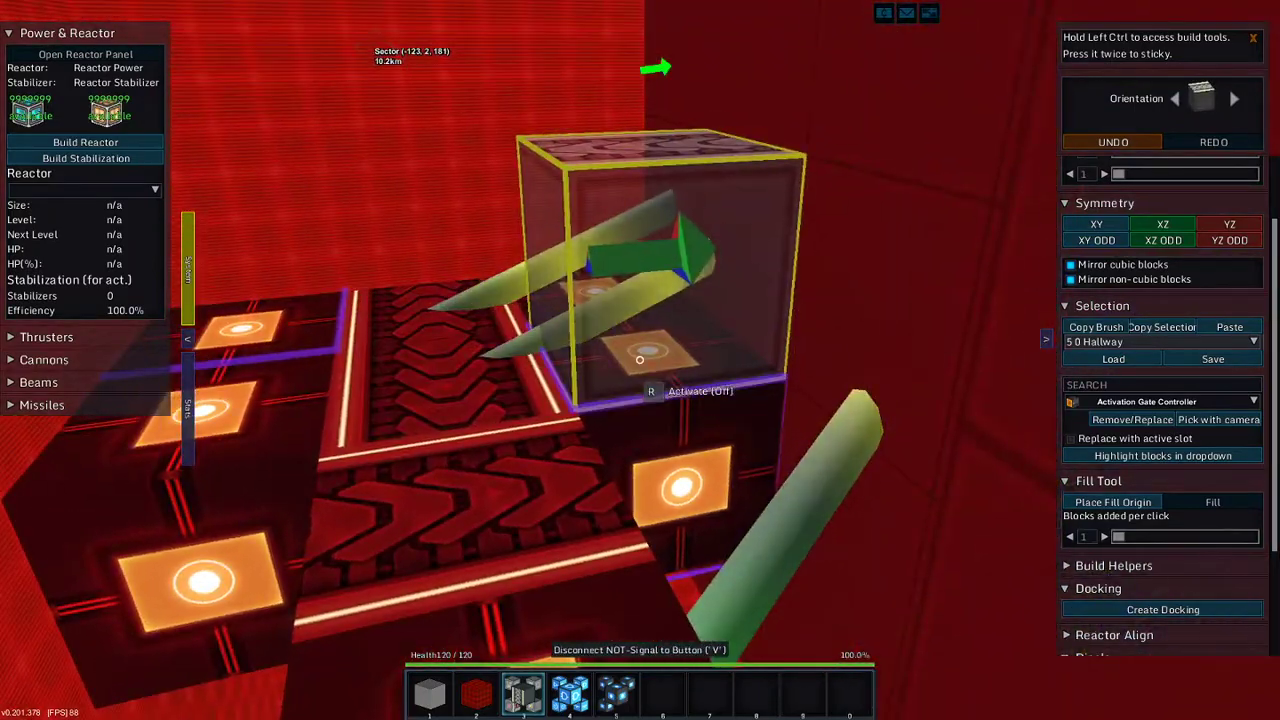
key(w)
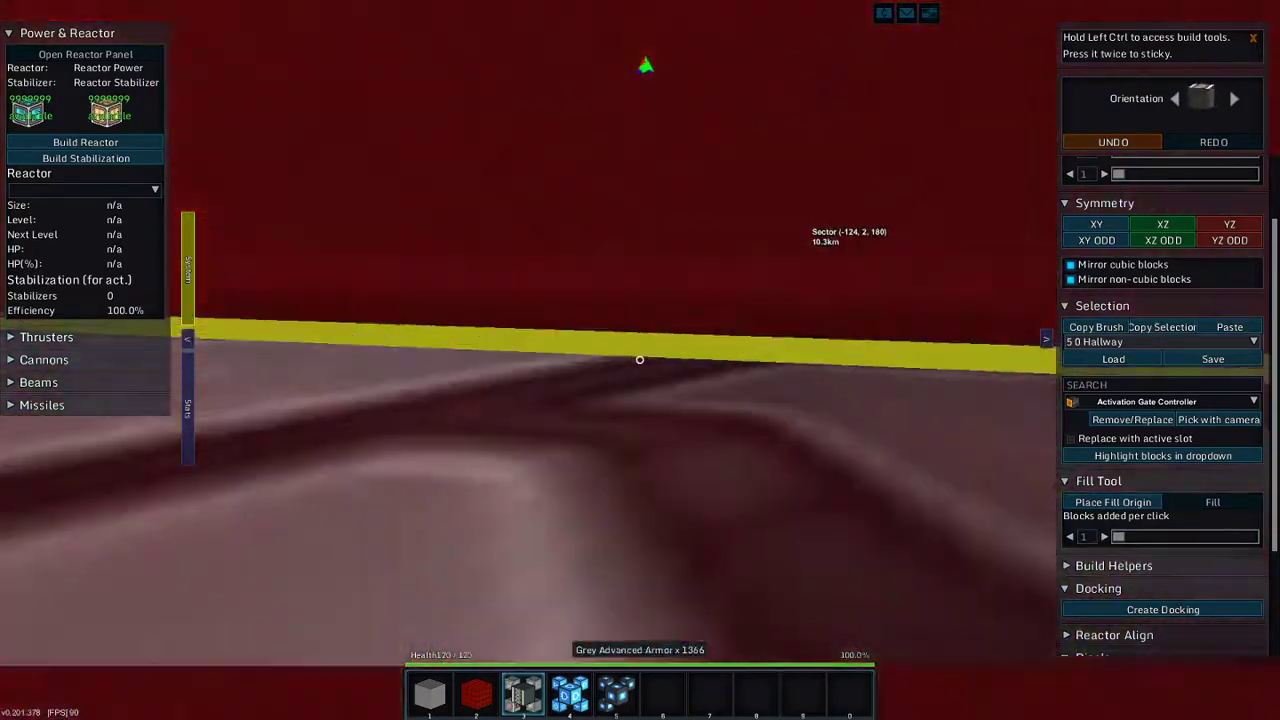
key(w)
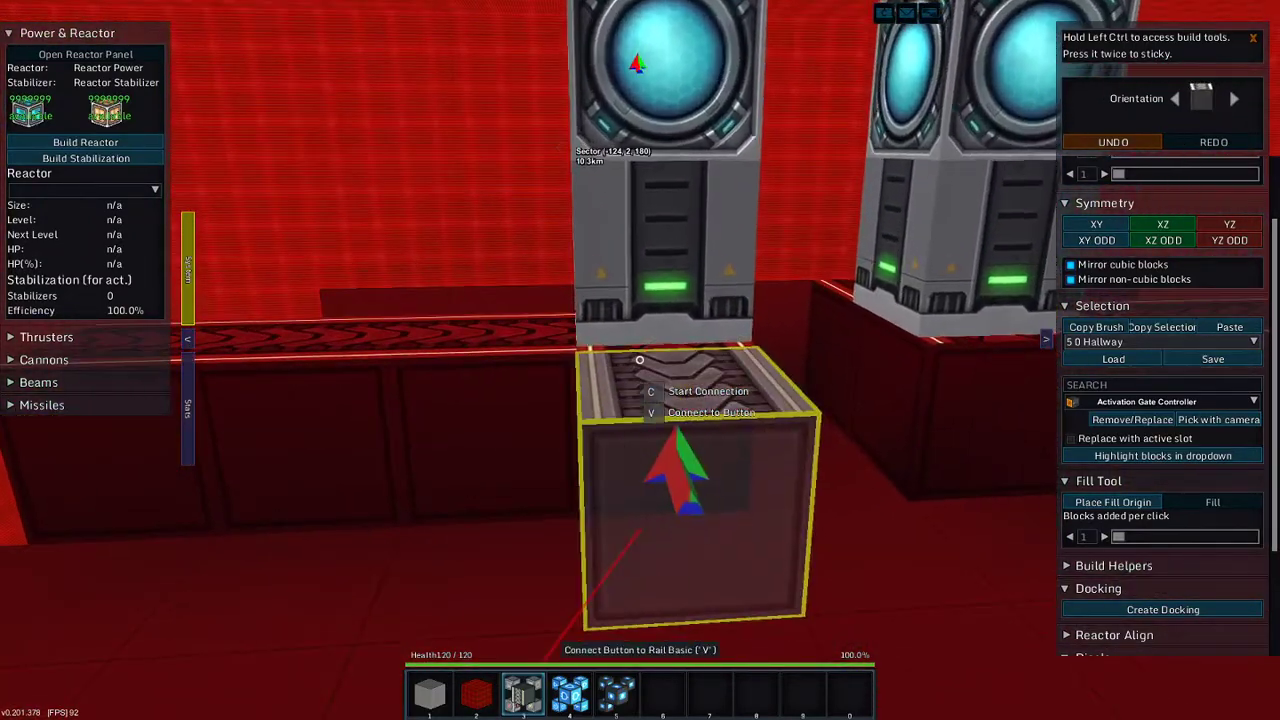
key(w)
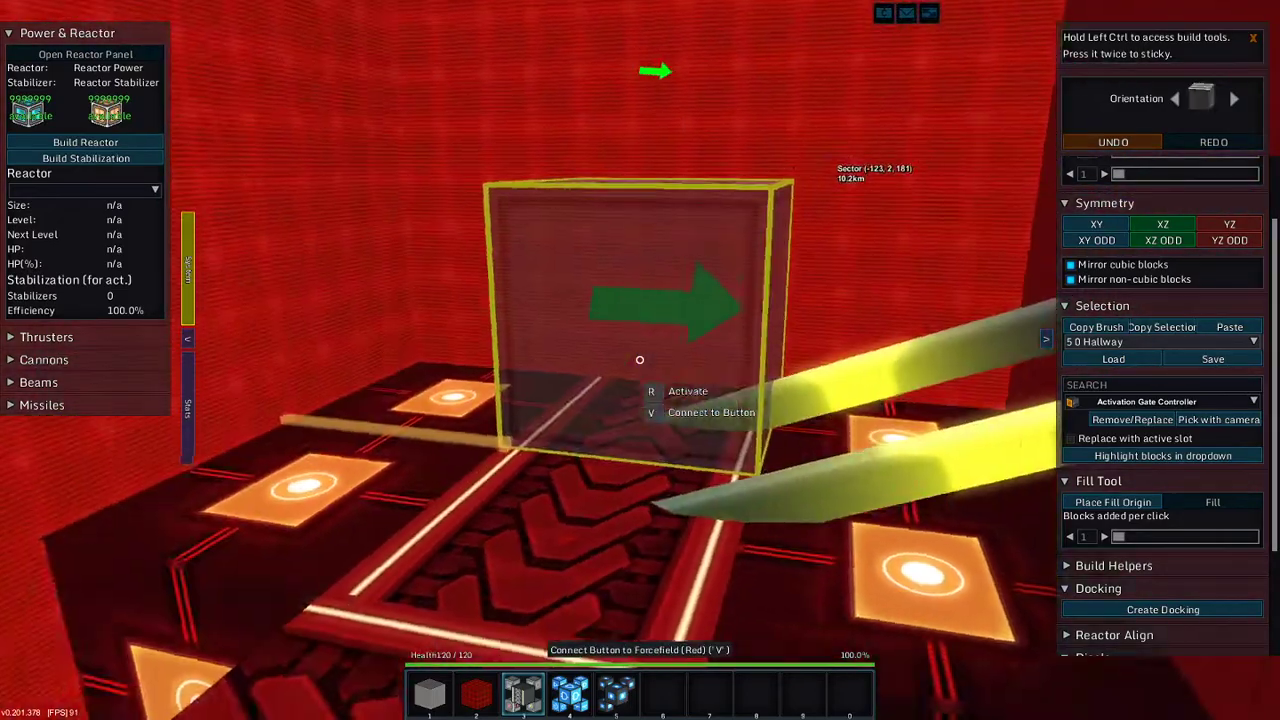
key(w)
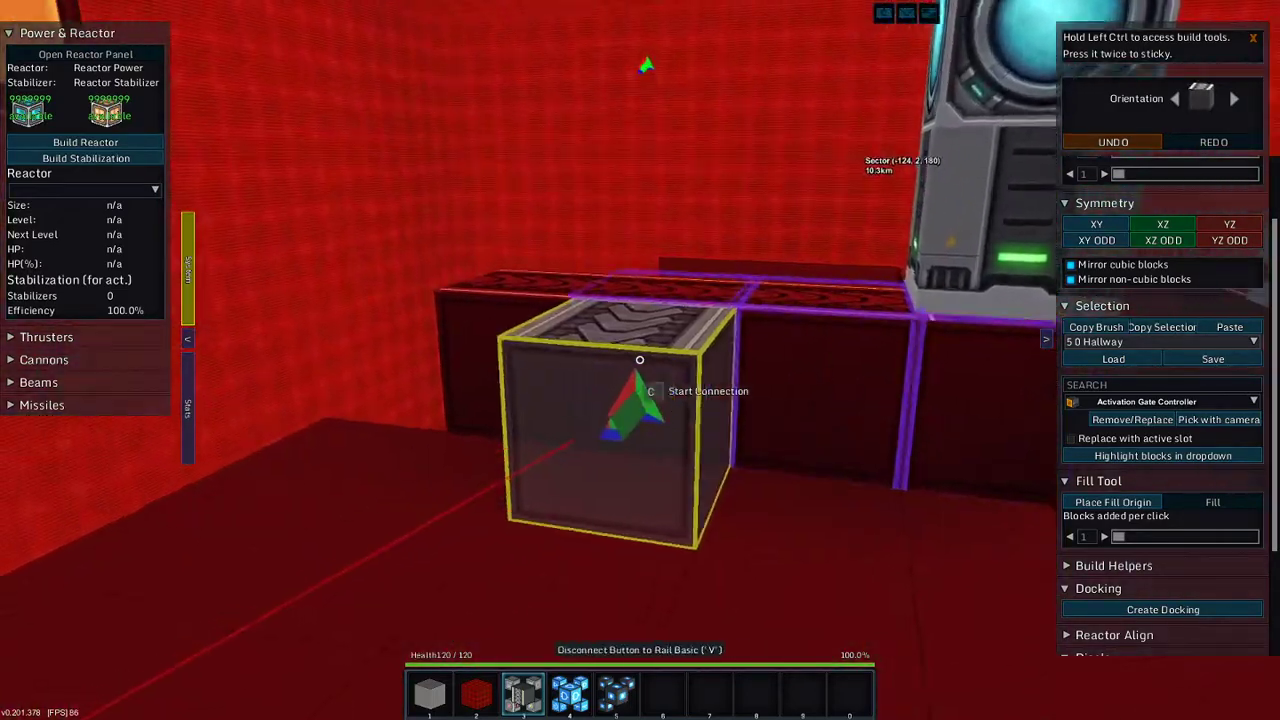
key(w)
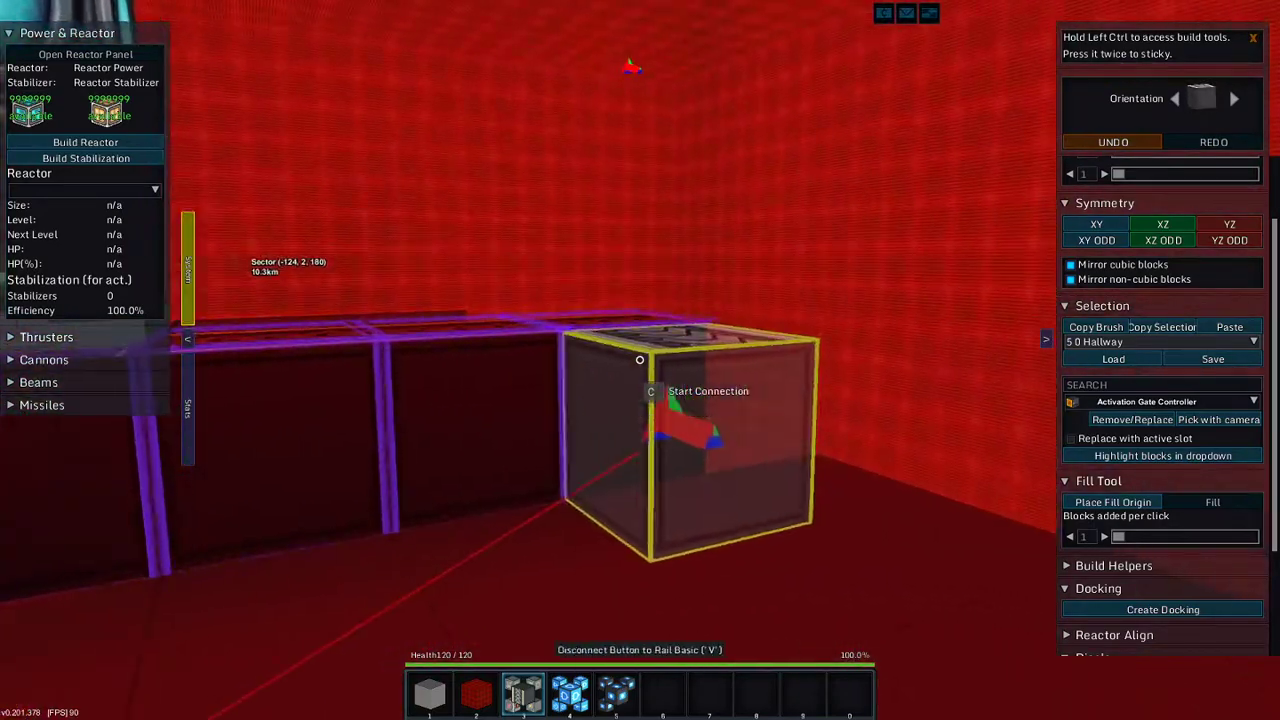
key(w)
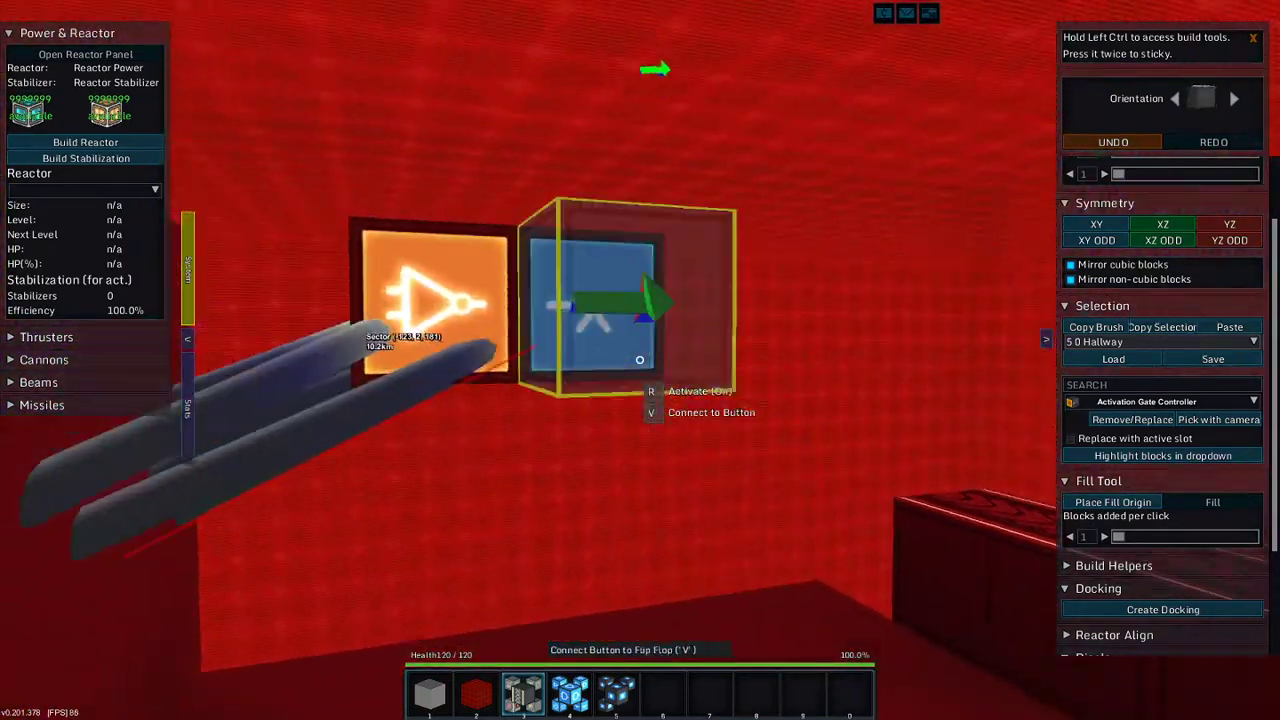
key(w)
key(w)
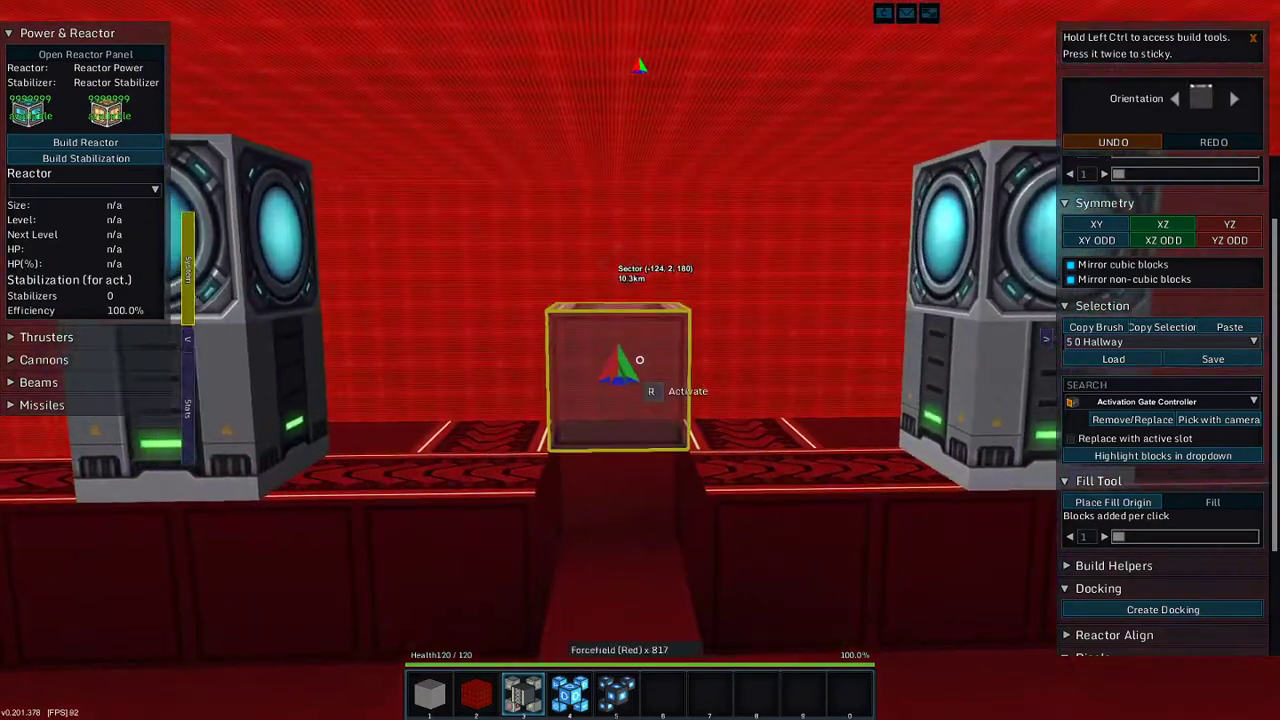
key(w)
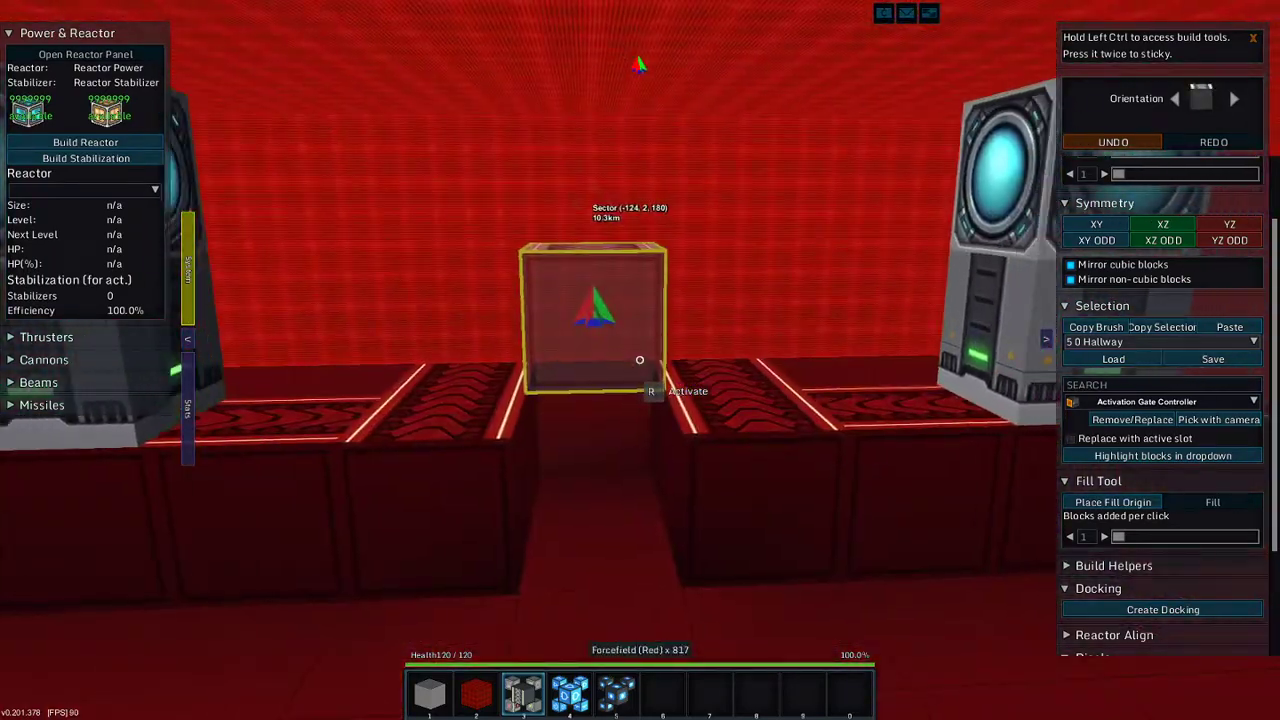
key(w)
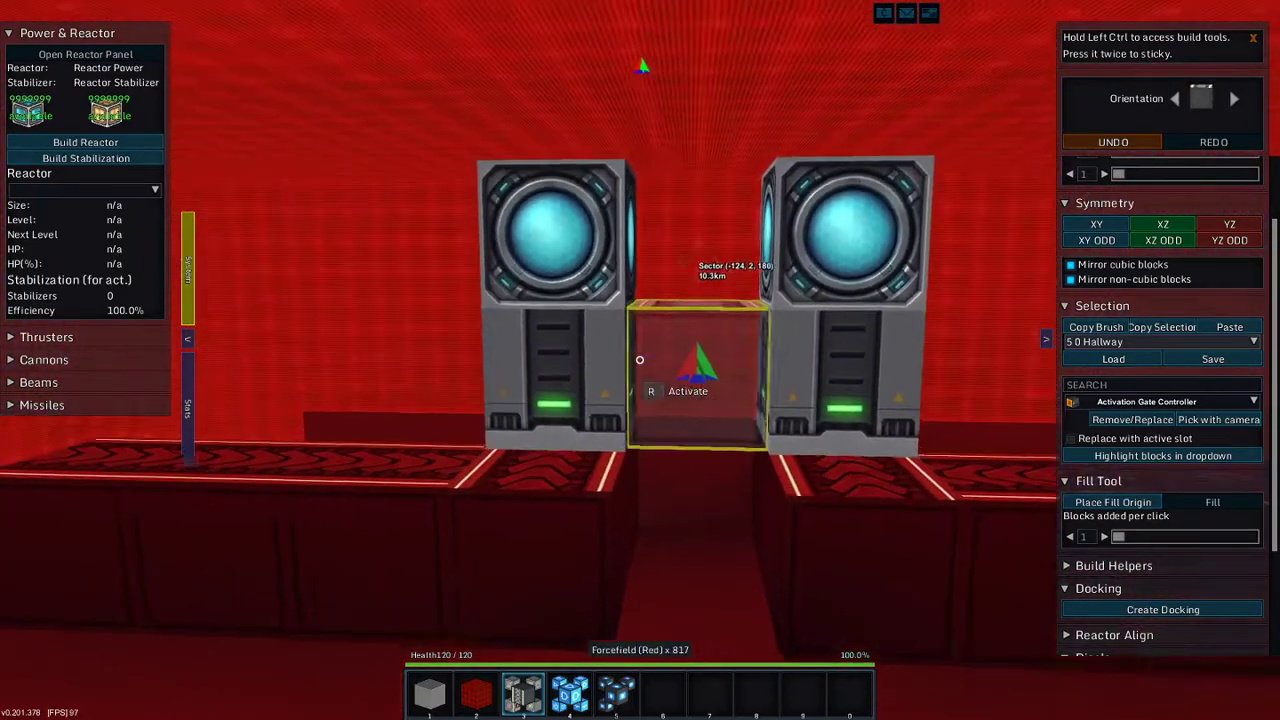
key(space)
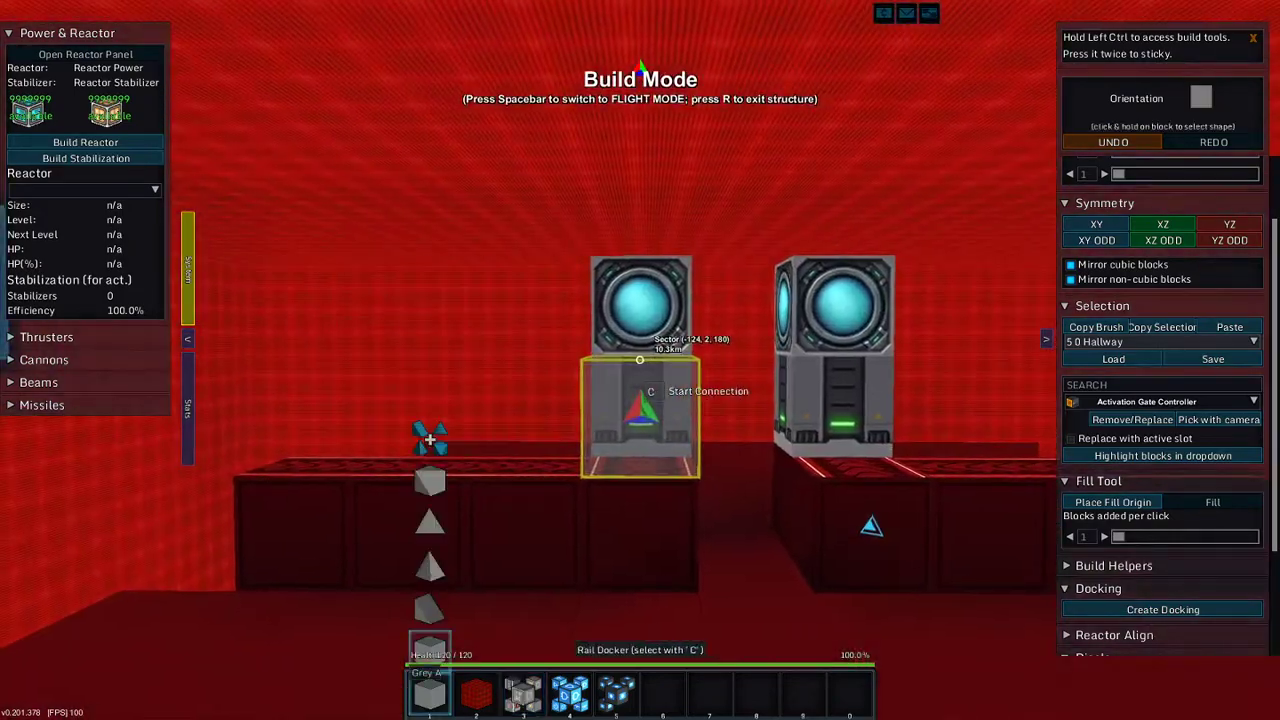
- Fly through the structure past the rail docker and ship core into the red reactor room
key(w)
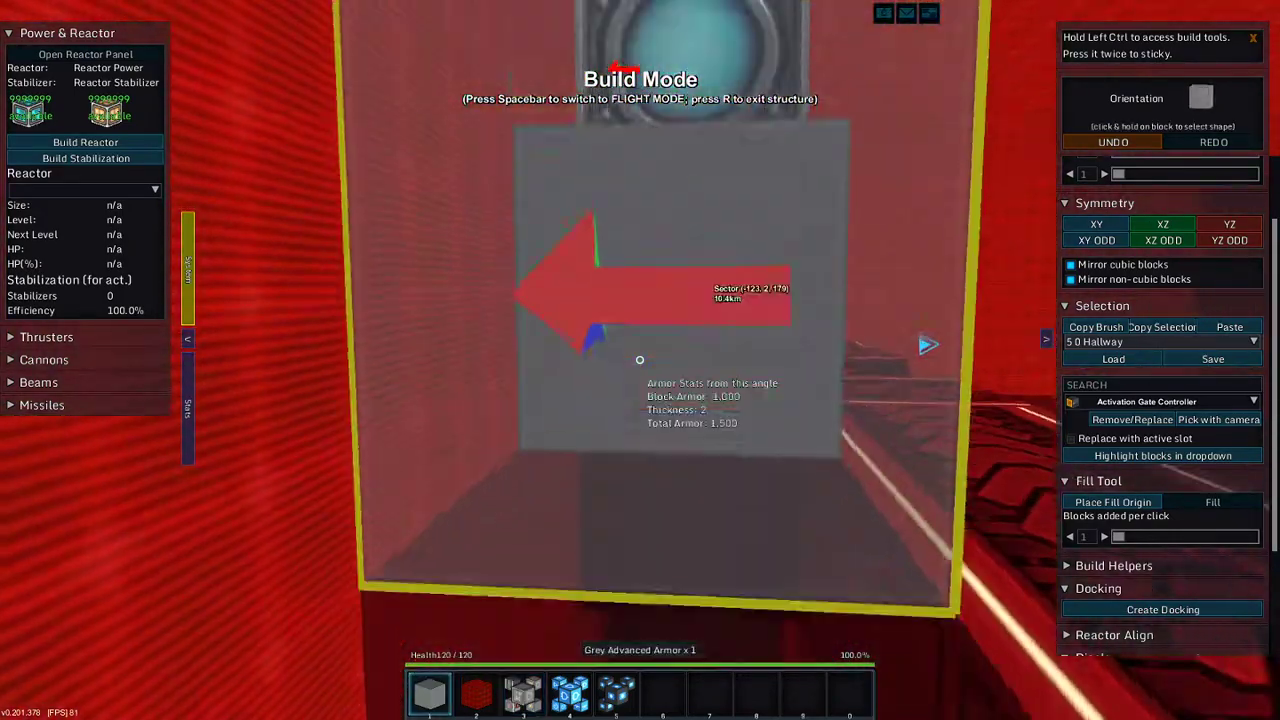
key(s)
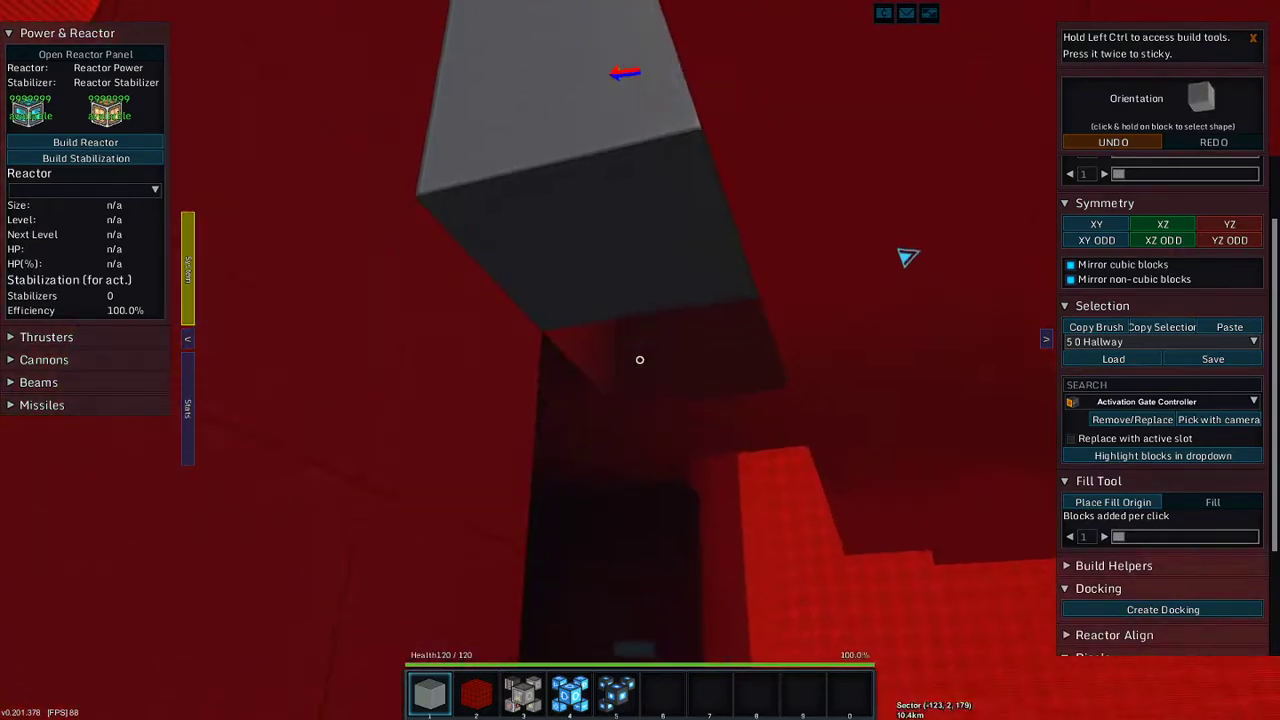
key(w)
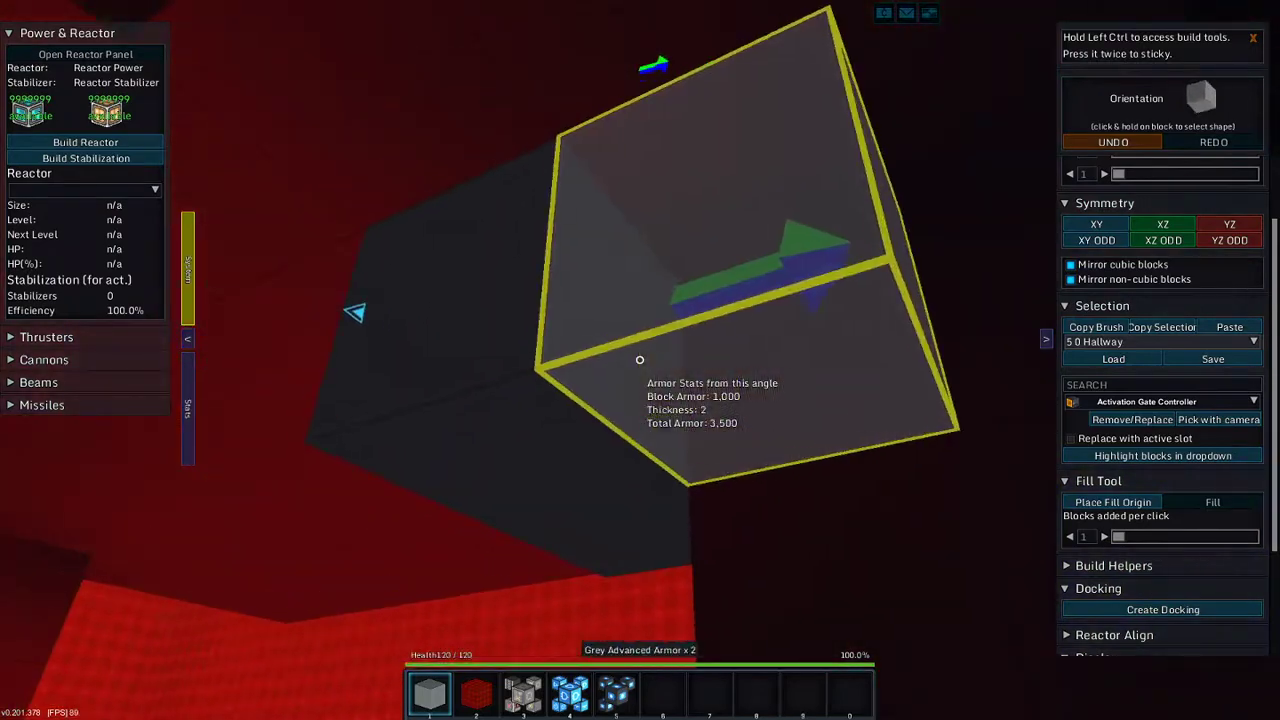
key(w)
key(w)
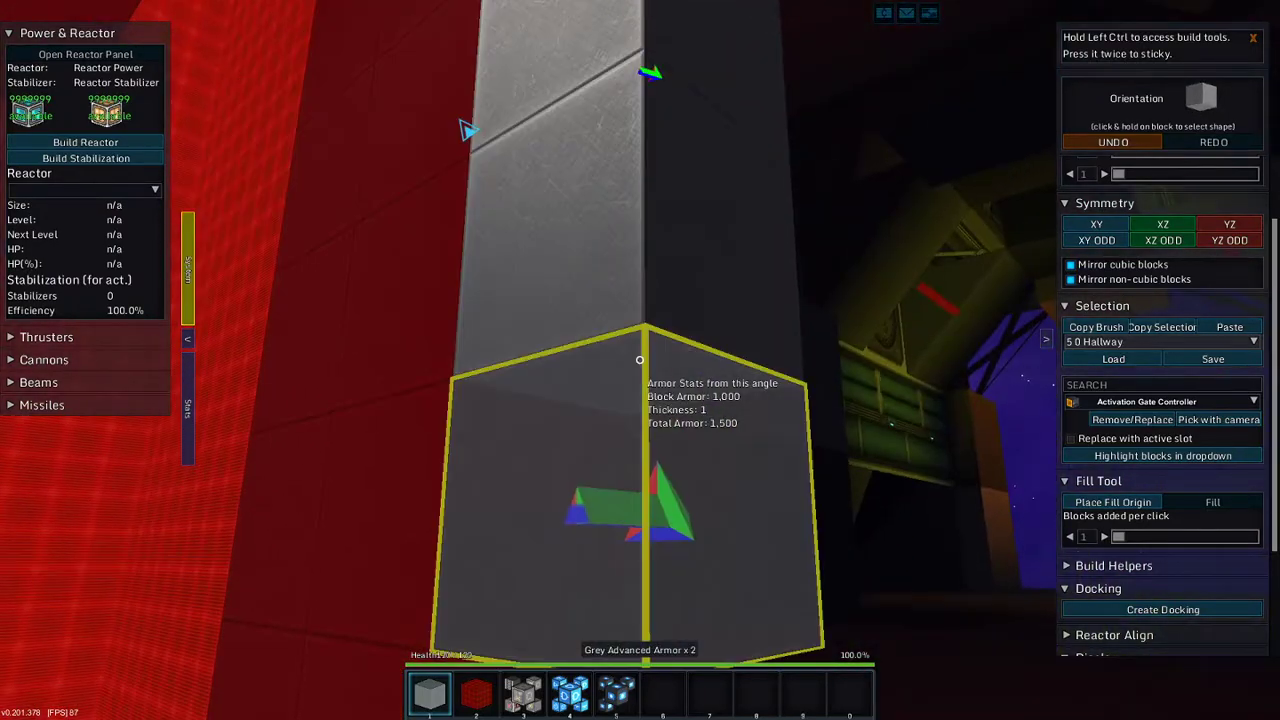
key(w)
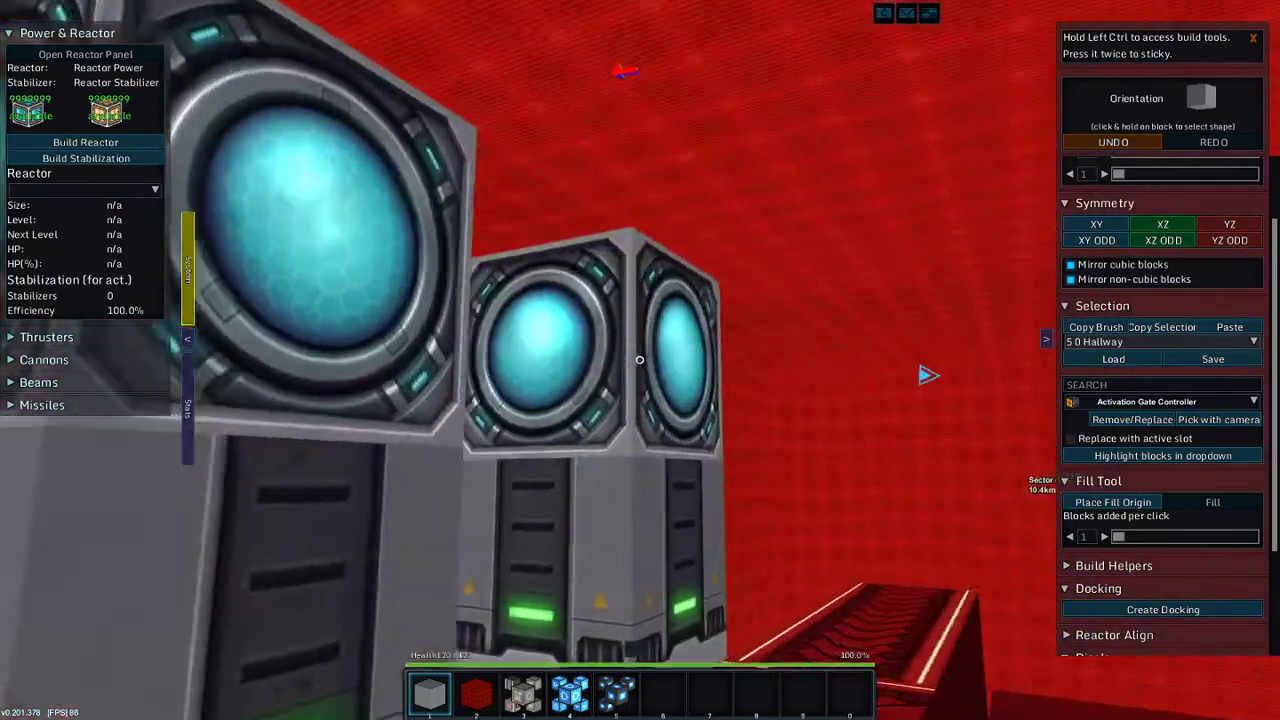
key(w)
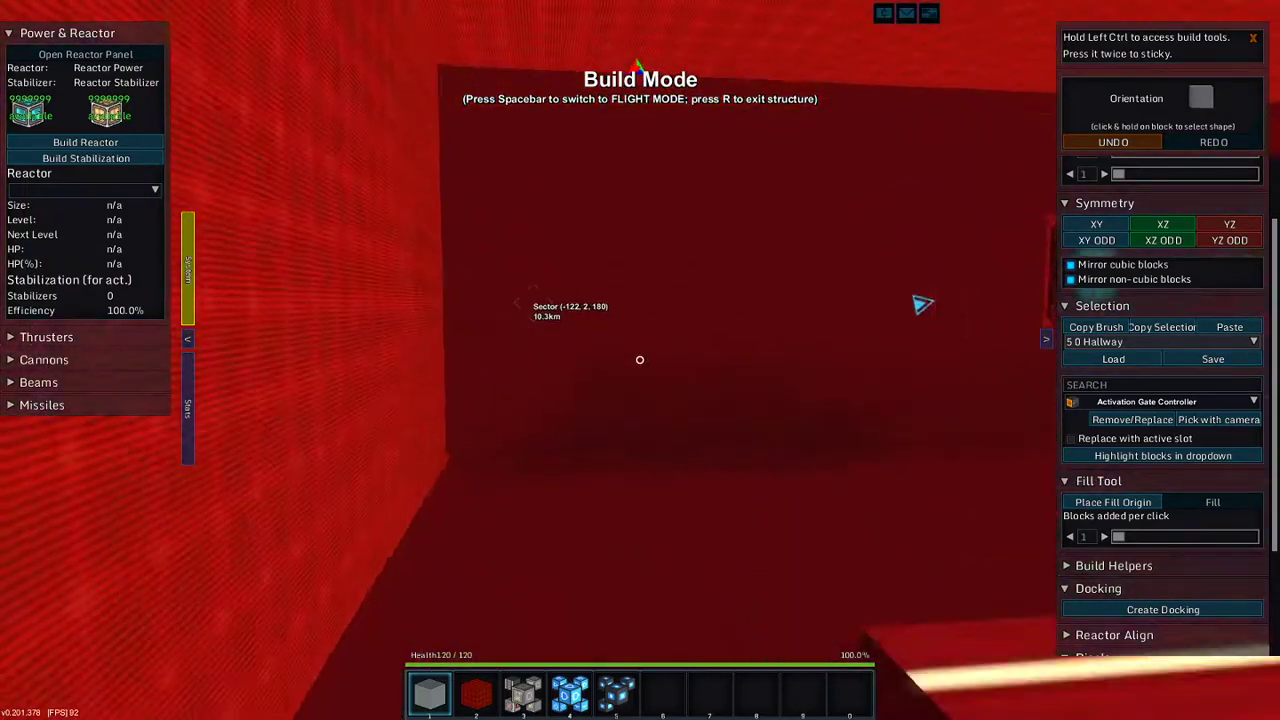
key(w)
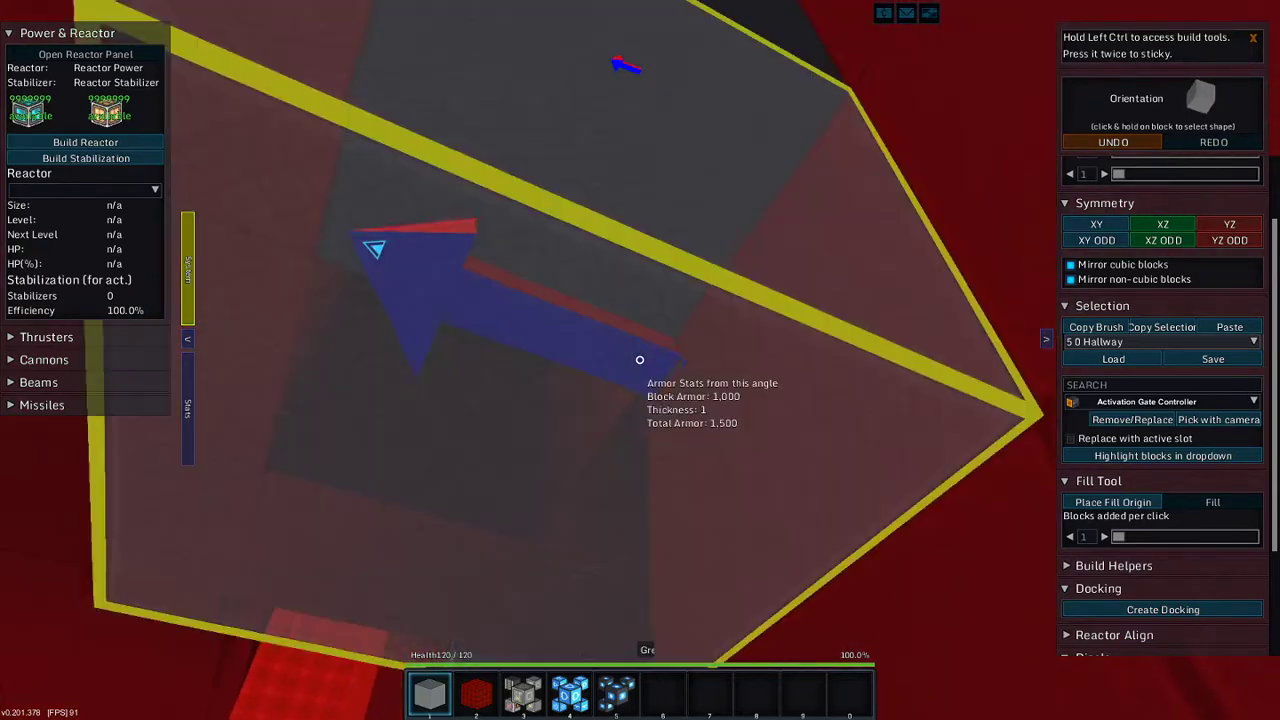
- Place a grey advanced armor block by the rail docker and move down the door corridor
key(w)
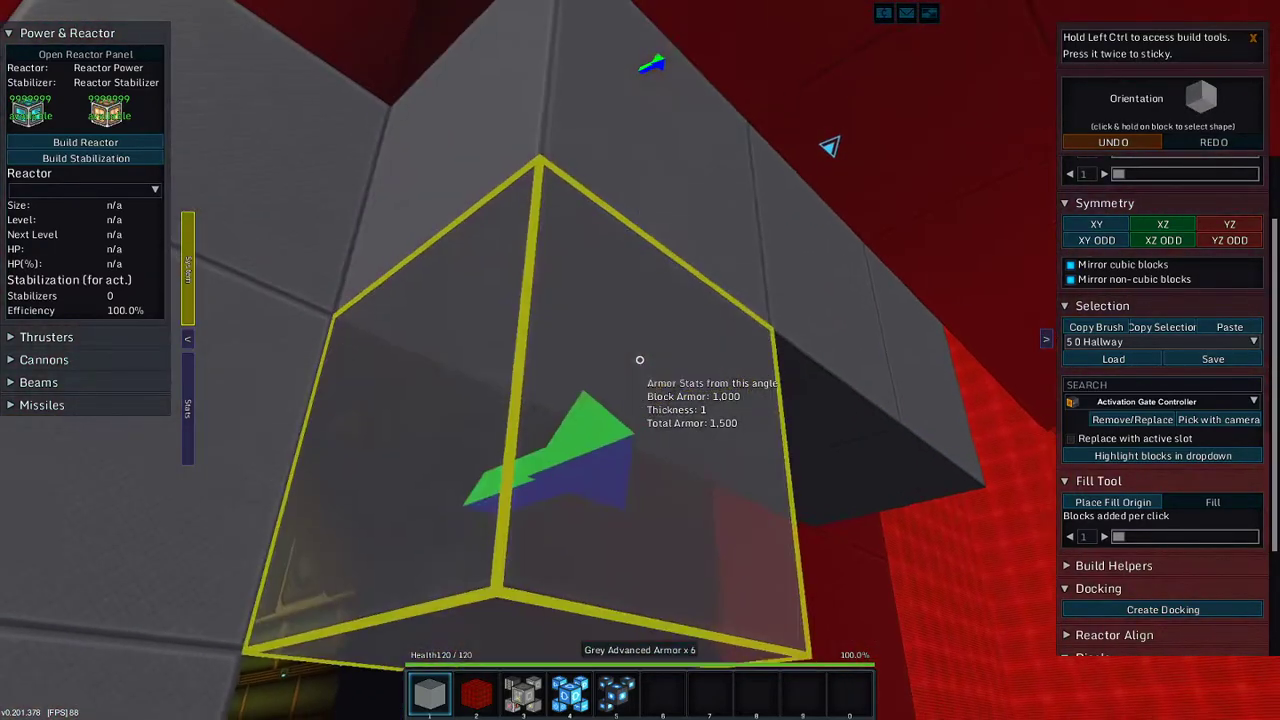
key(w)
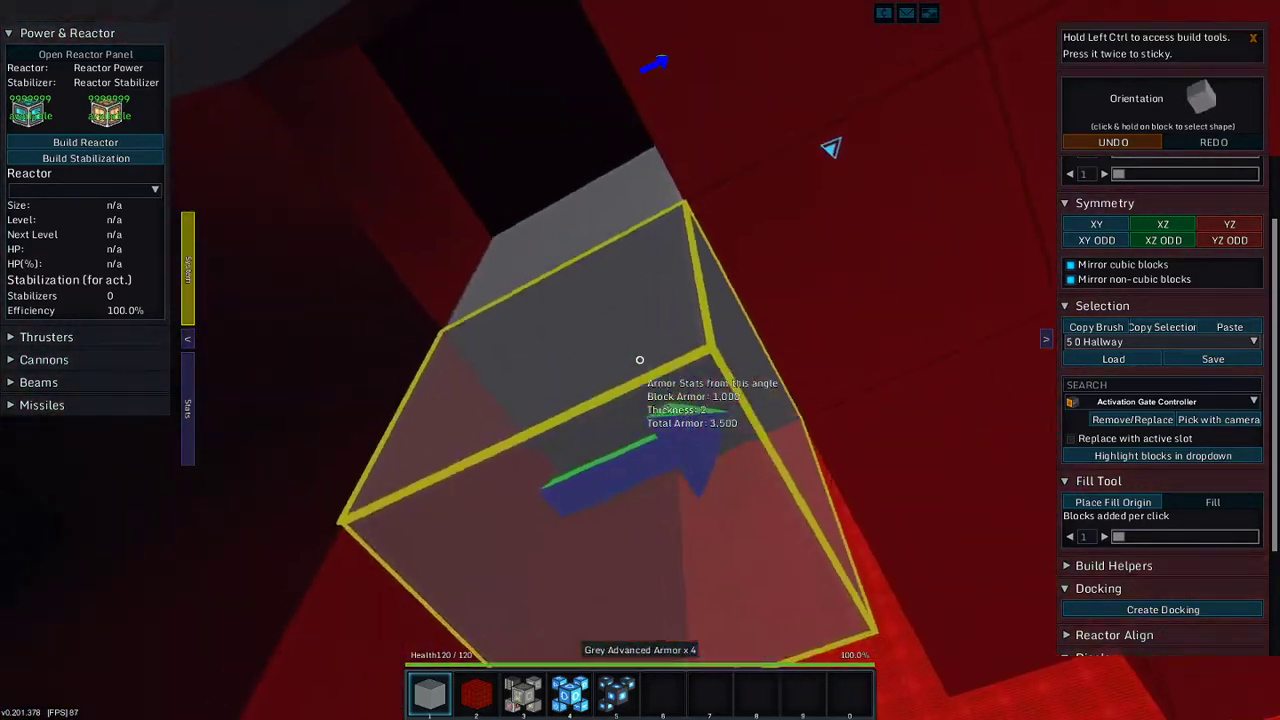
key(s)
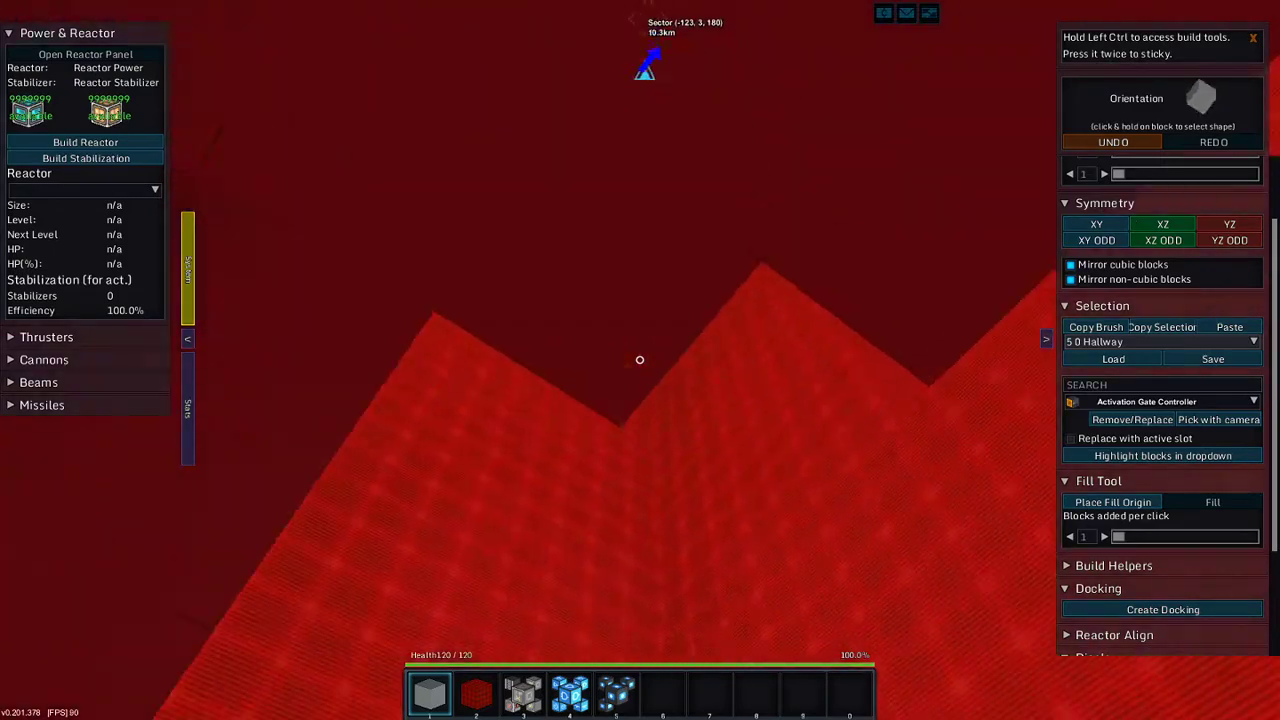
key(w)
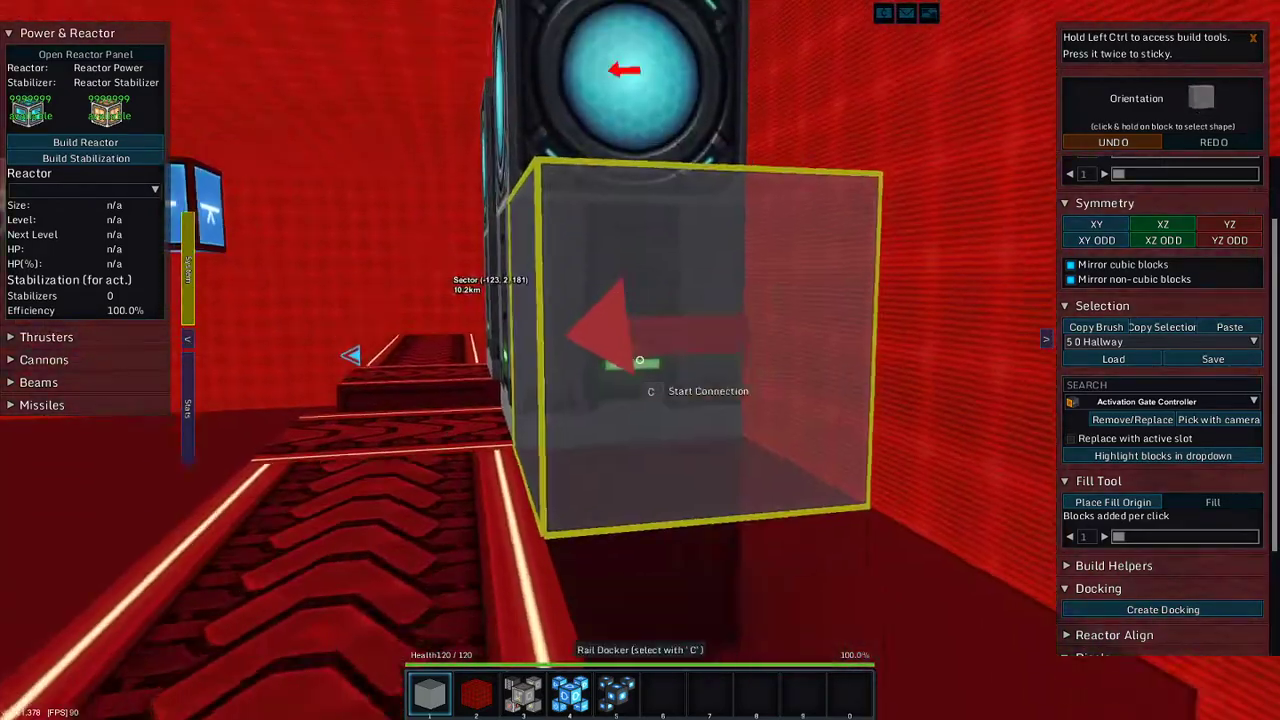
key(w)
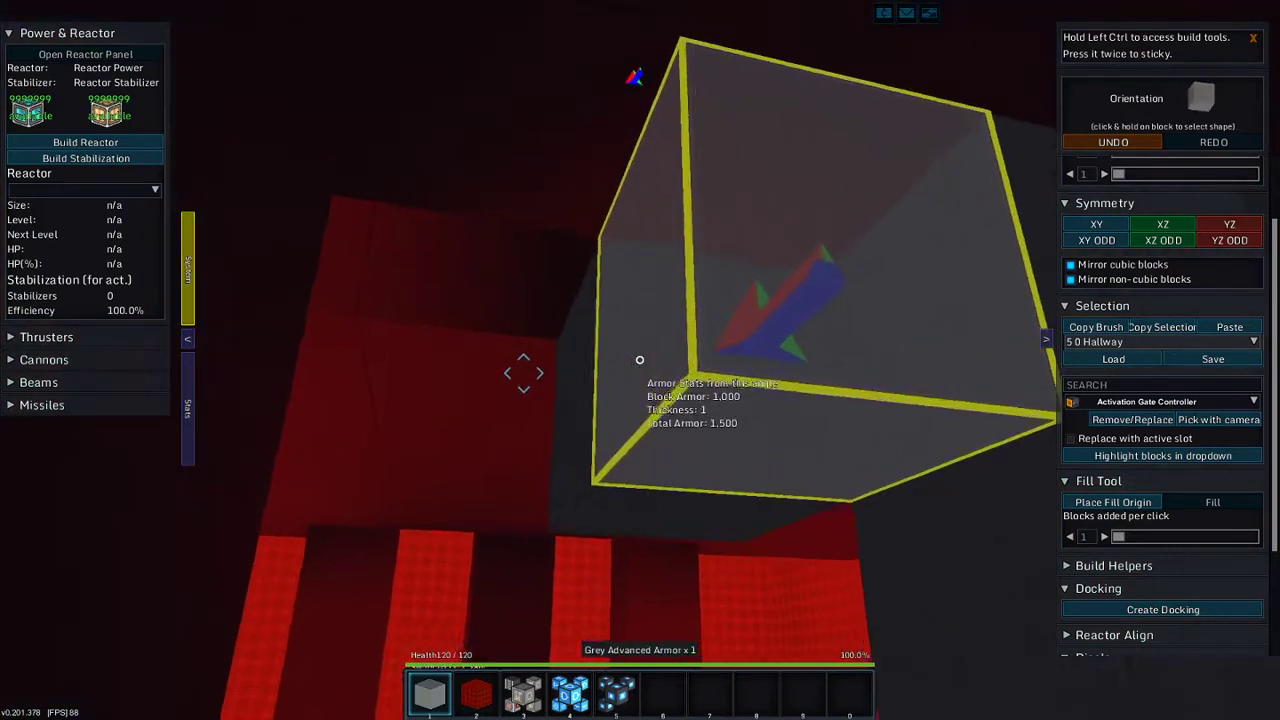
click(640, 360)
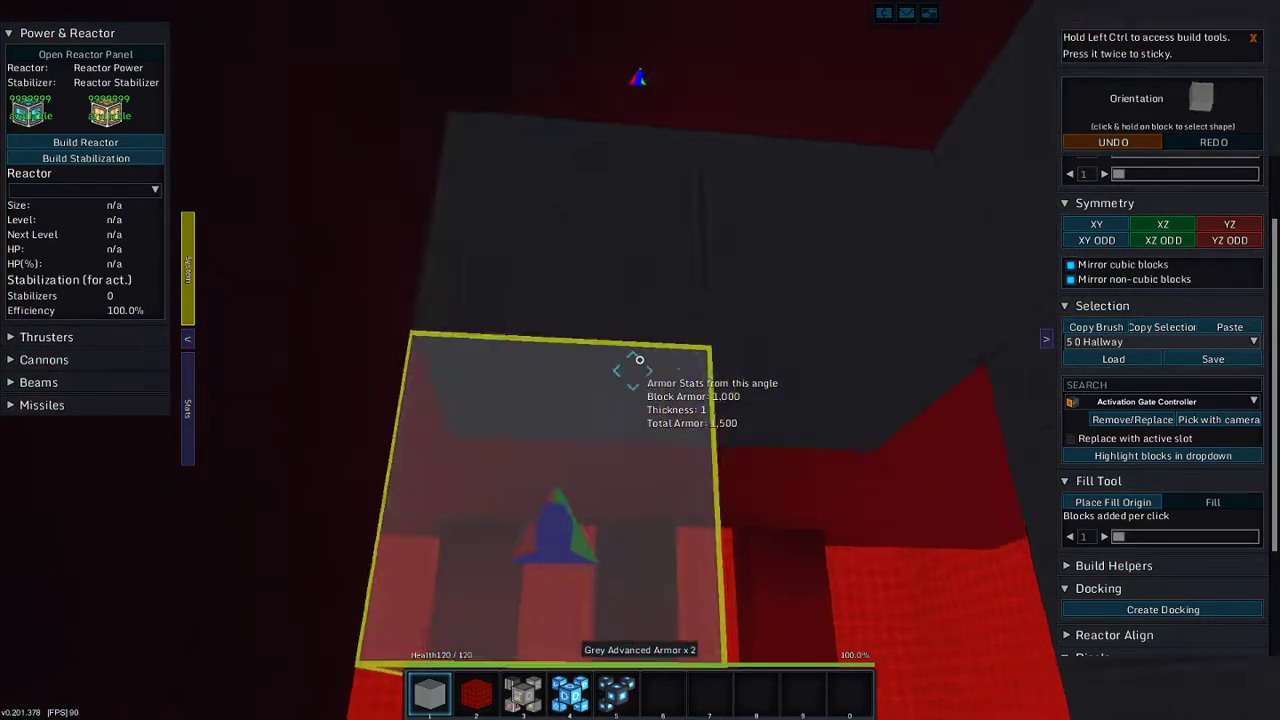
key(w)
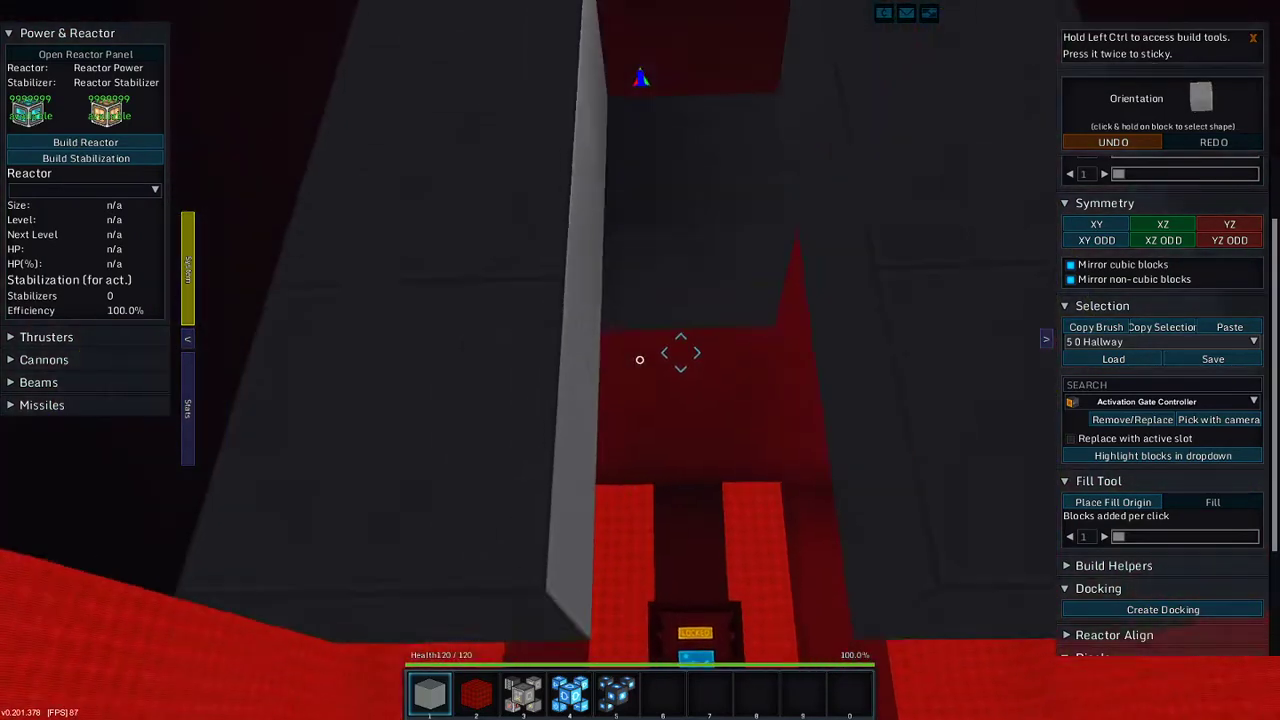
key(w)
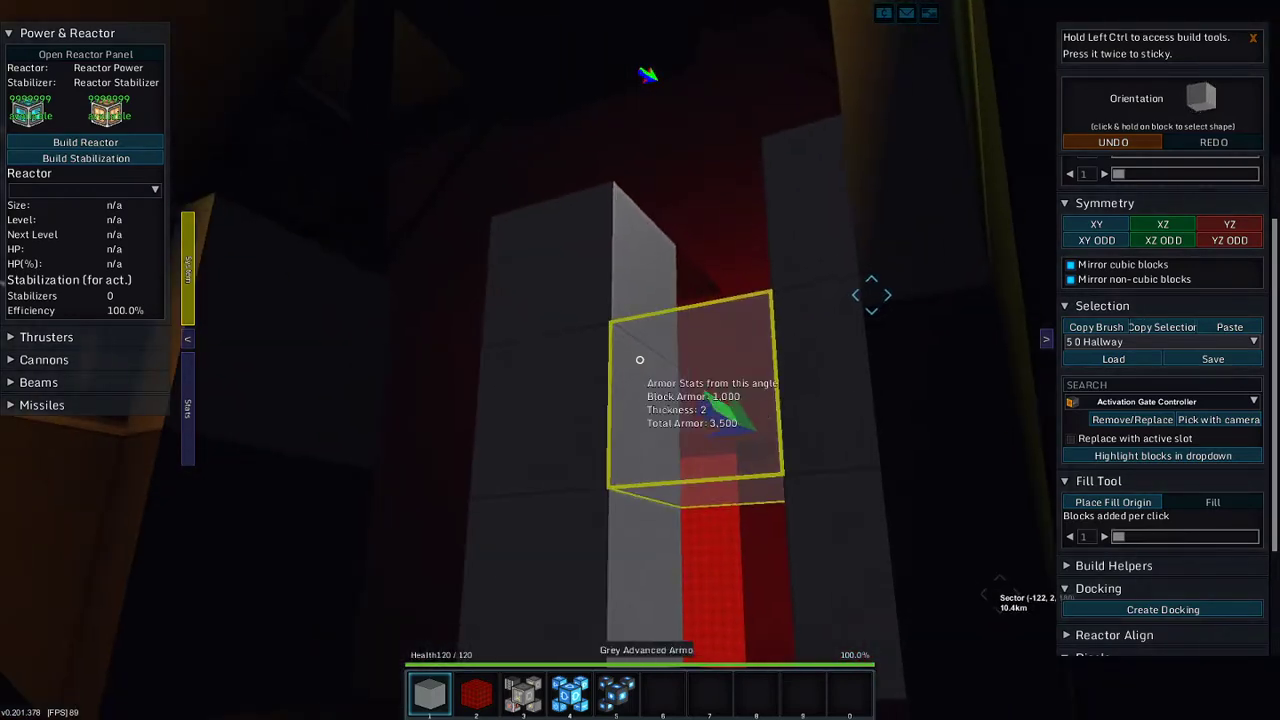
- Switch the grey armor to the wedge shape from the radial menu and scout positions near the door
click(640, 360)
key(w)
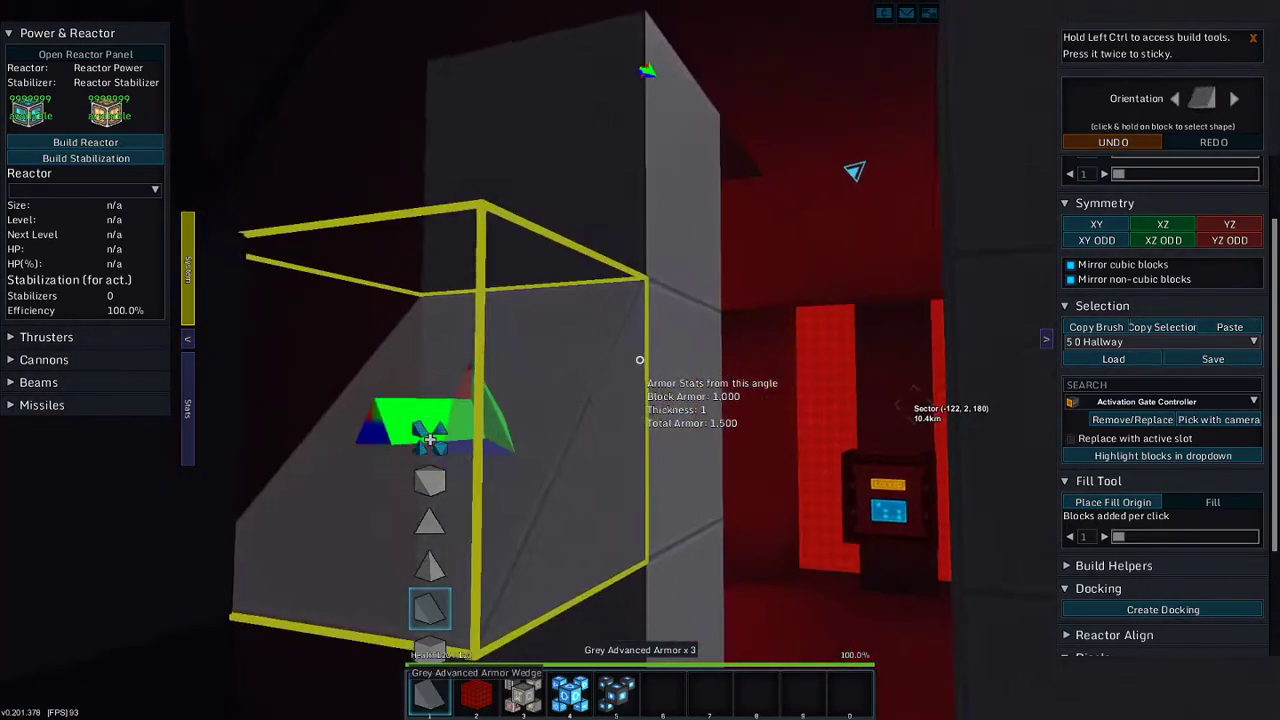
click(430, 435)
key(w)
key(w)
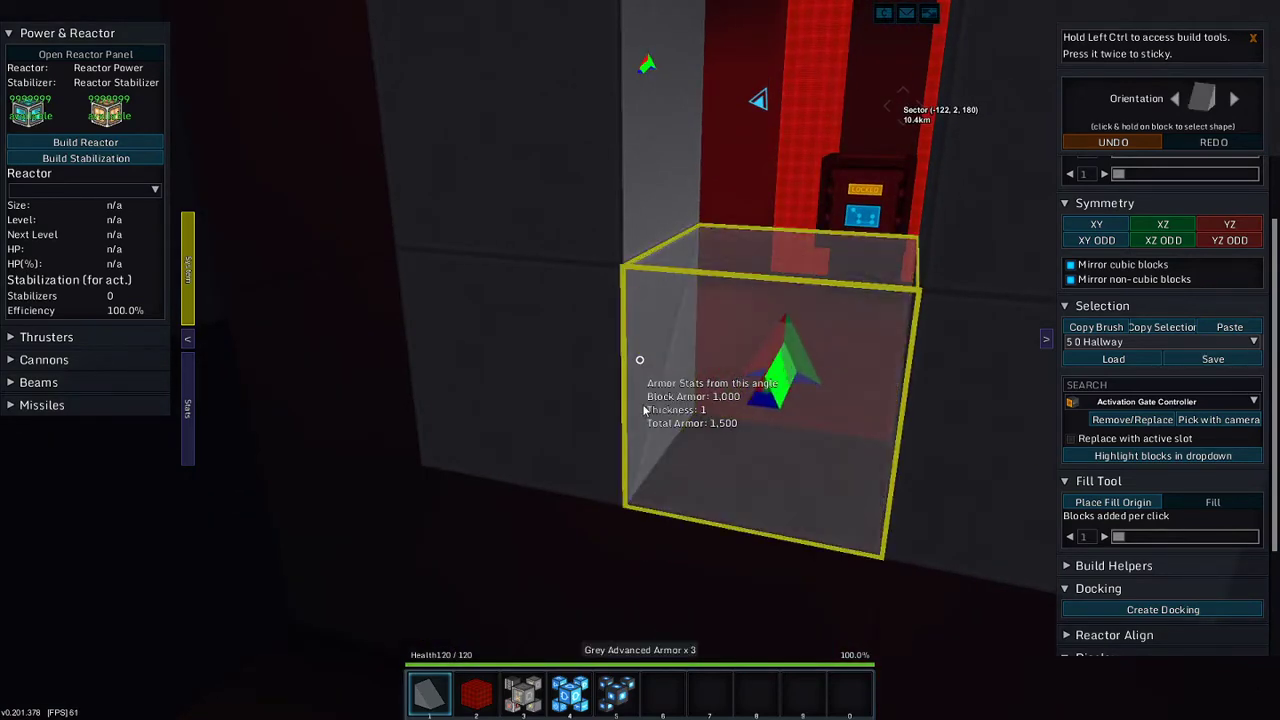
key(w)
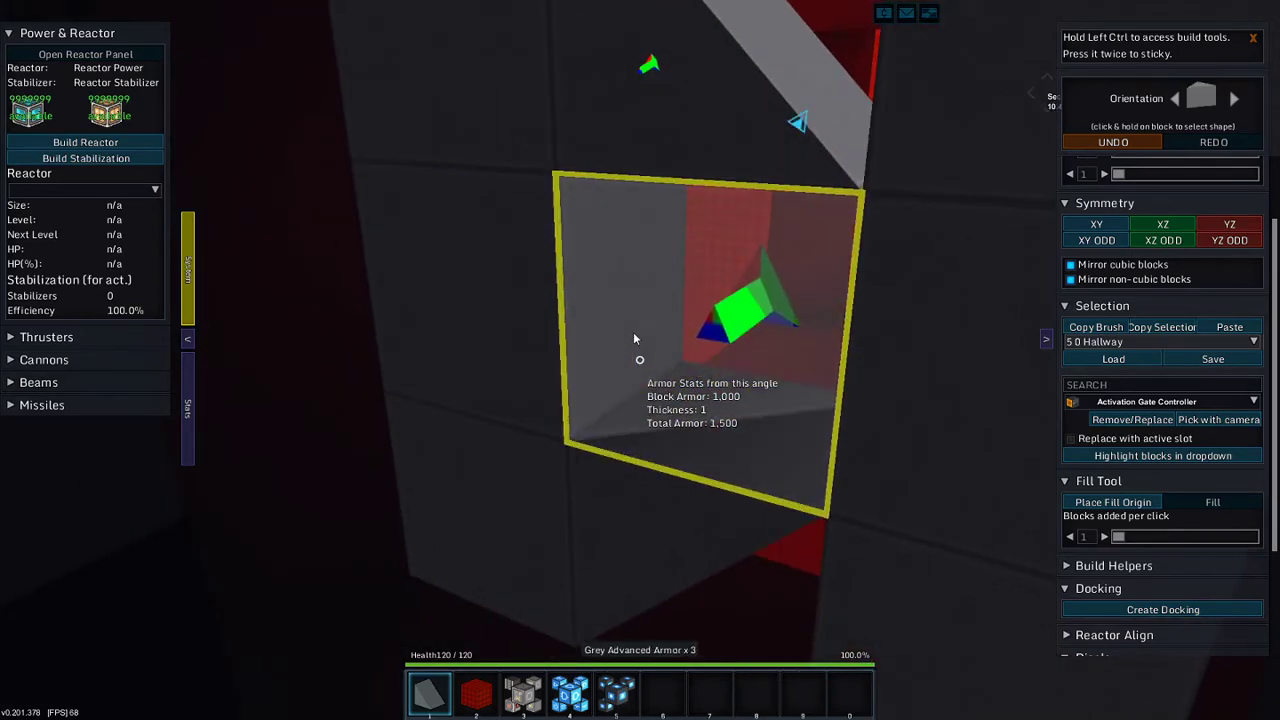
key(w)
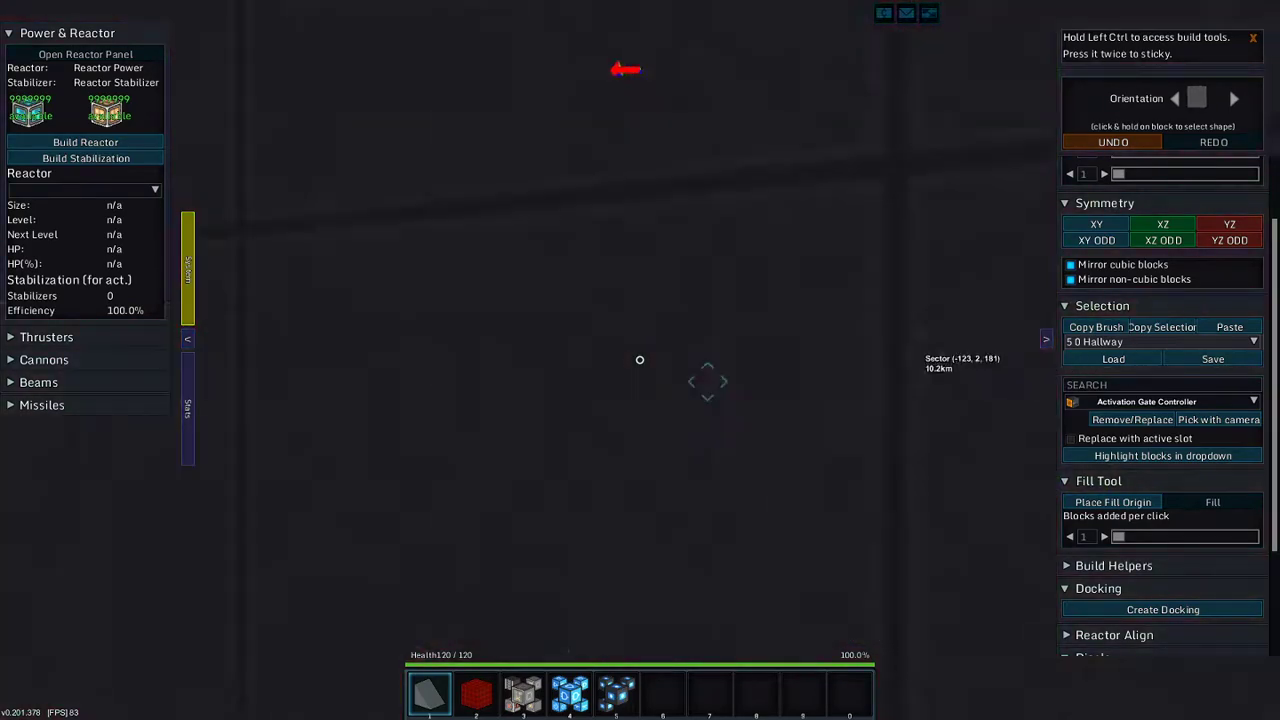
- Fly back through the grey hull and red-floored room to the dark corridor doorway
key(w)
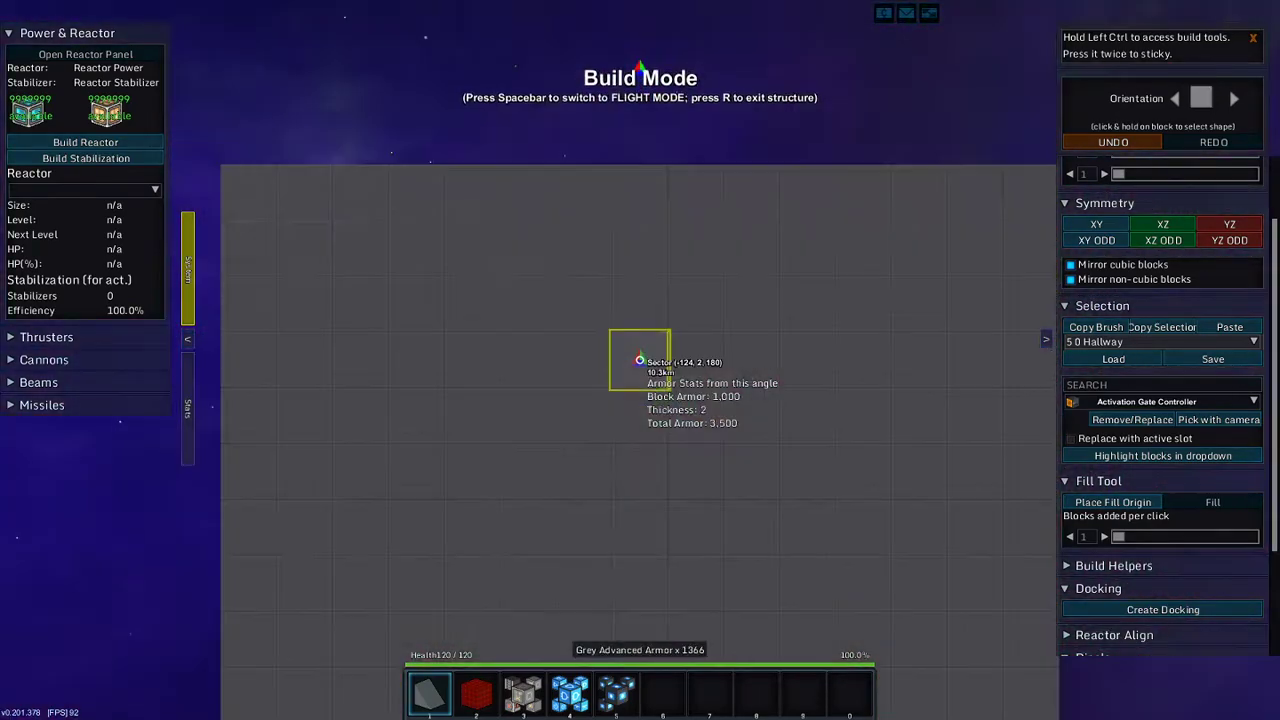
key(w)
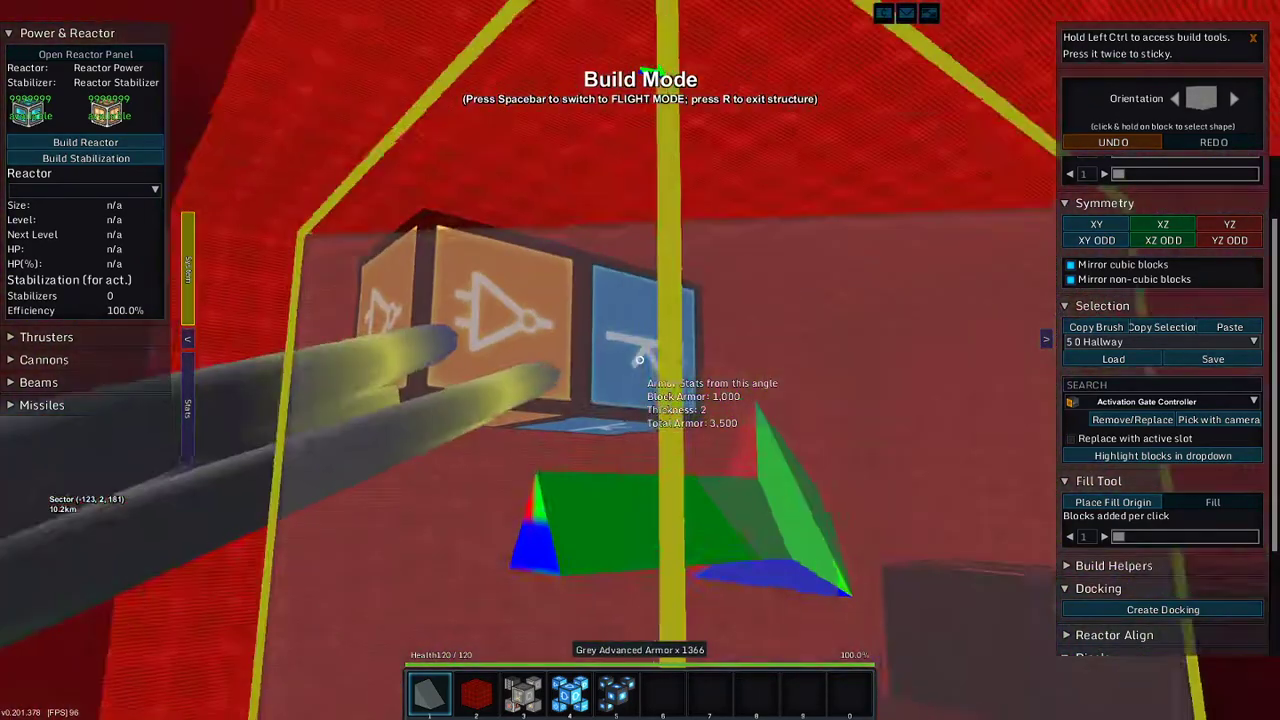
key(w)
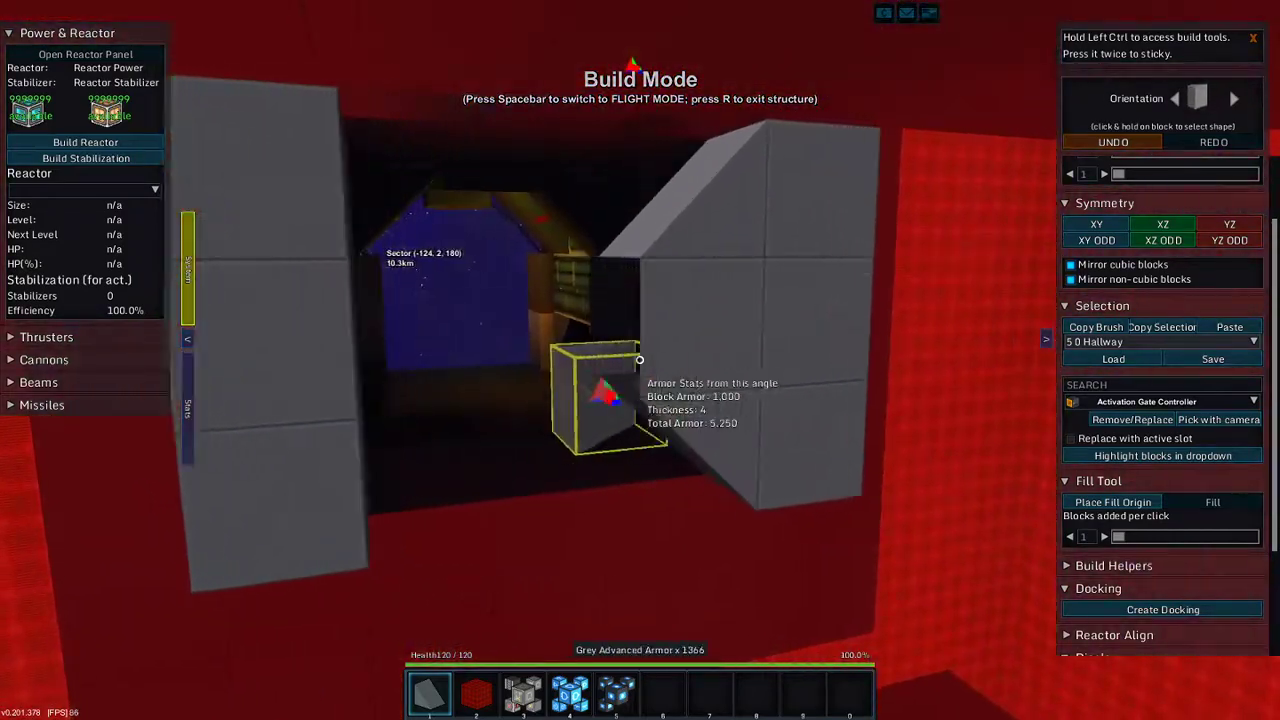
key(w)
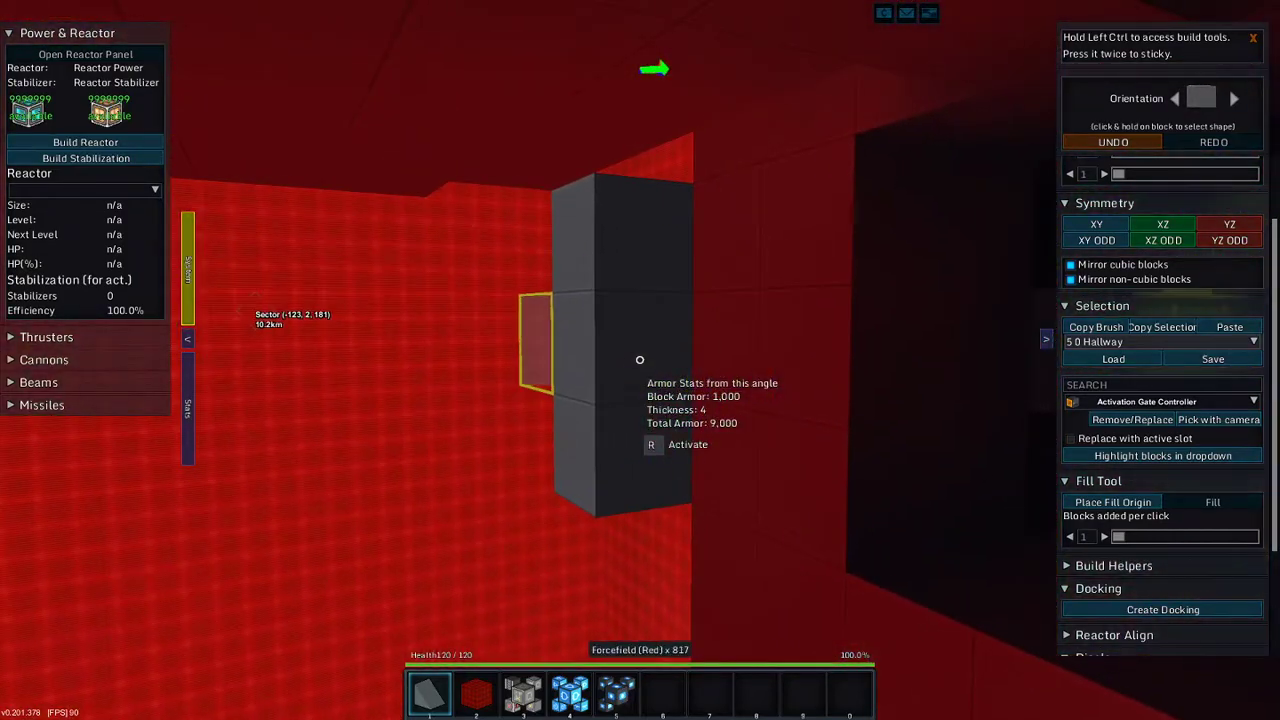
key(w)
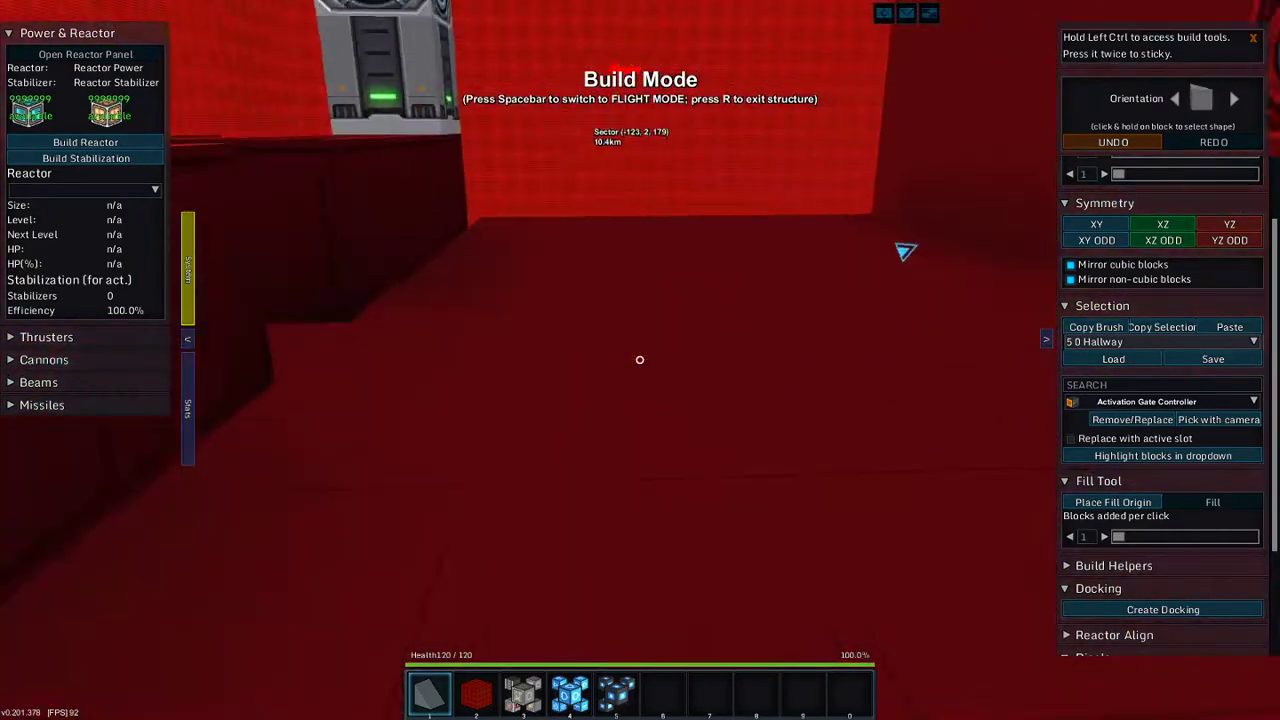
key(w)
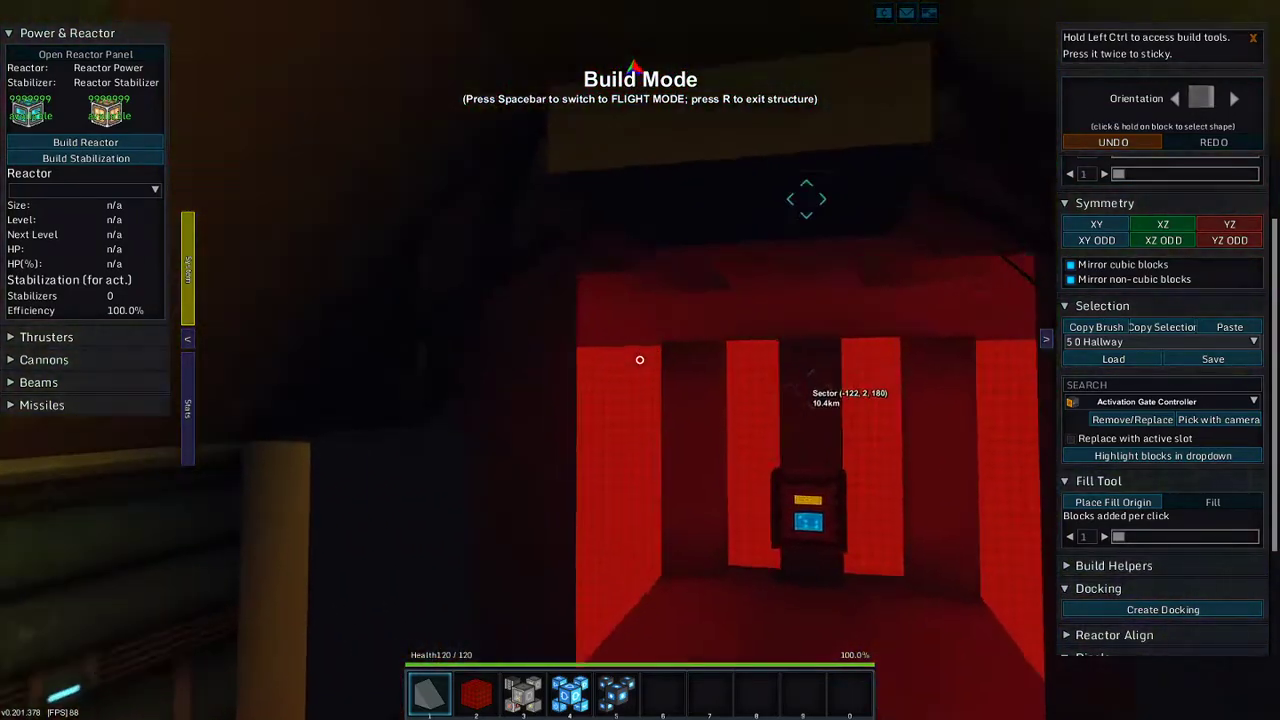
key(w)
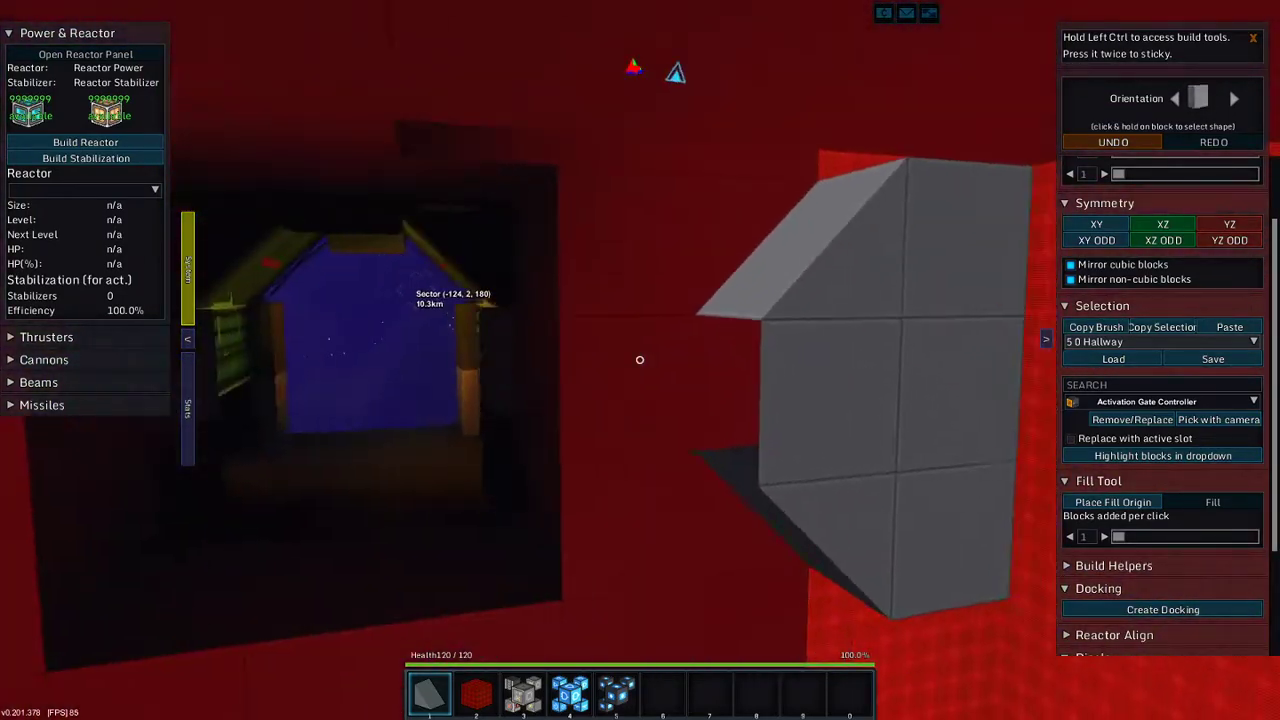
key(w)
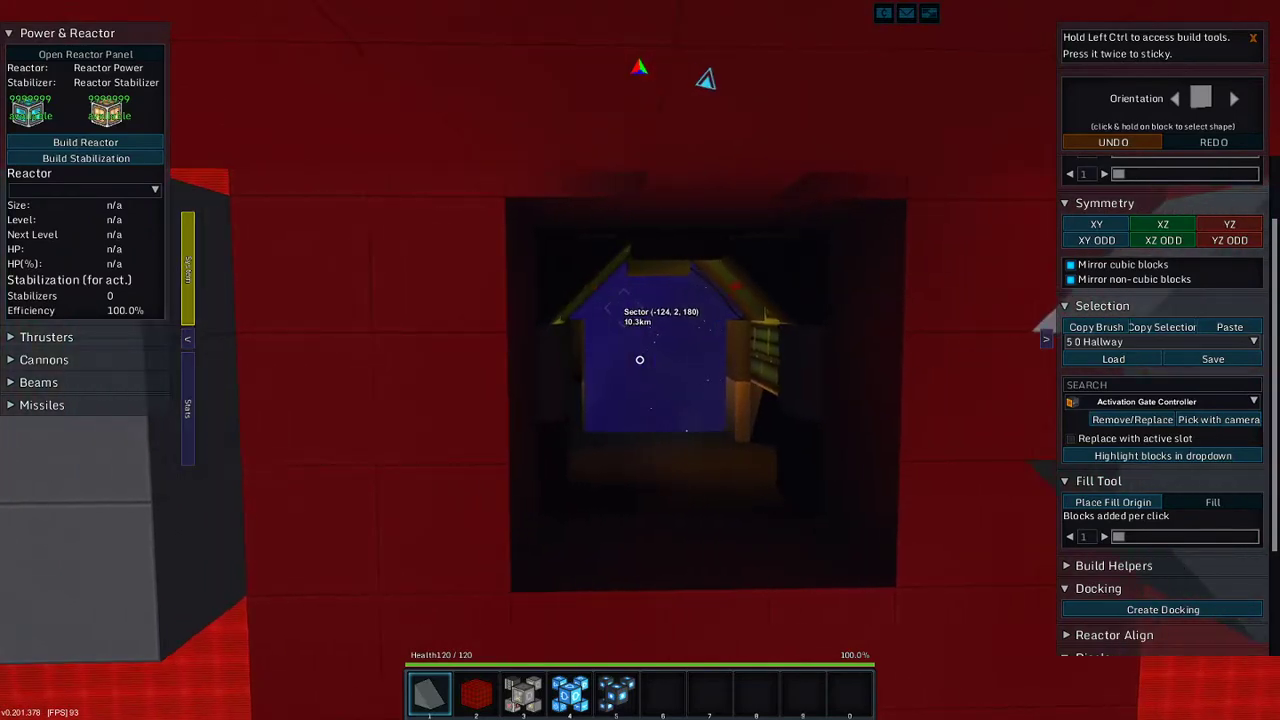
- Rotate the wedge orientation and cap the grey armor column, orbiting to check it
key(a)
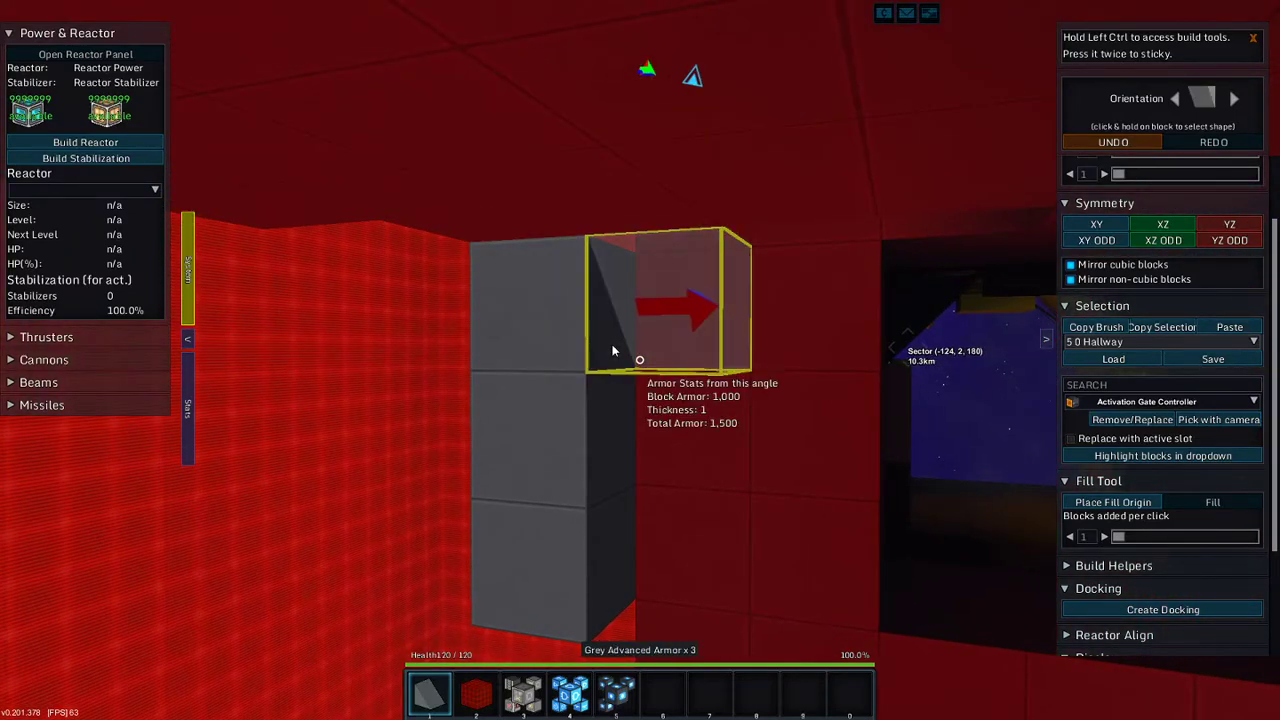
key(d)
key(d)
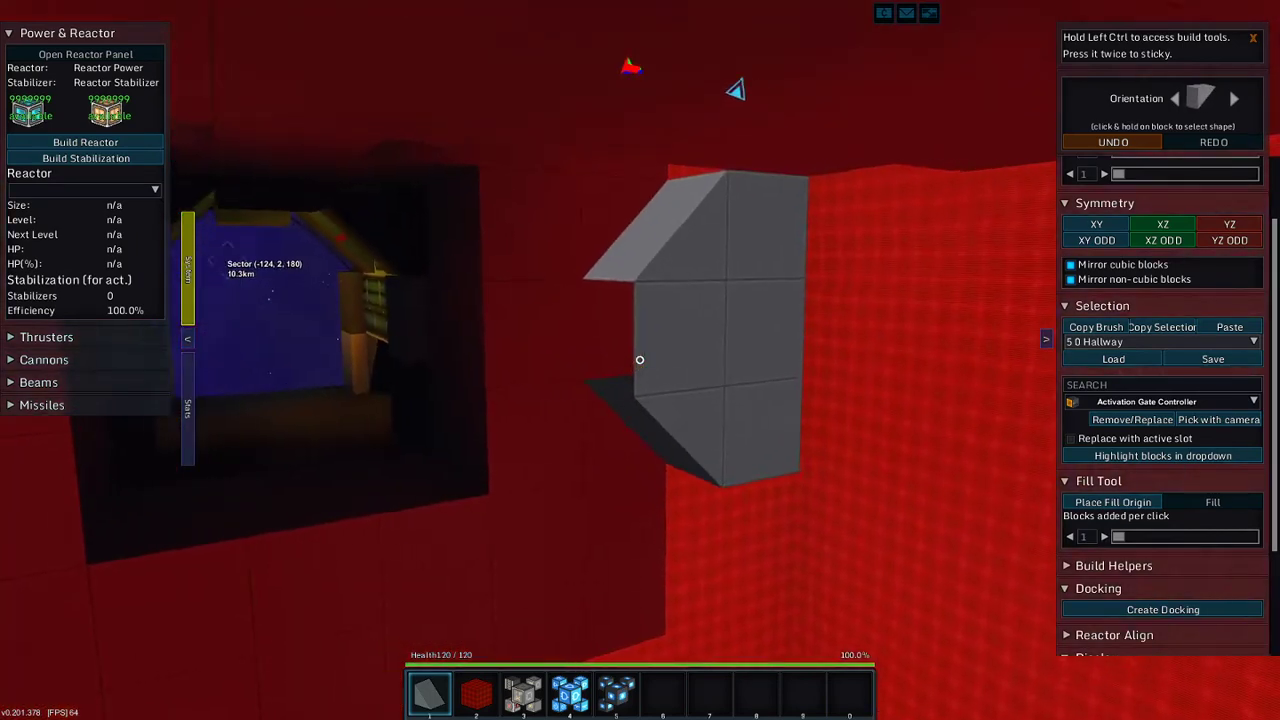
key(a)
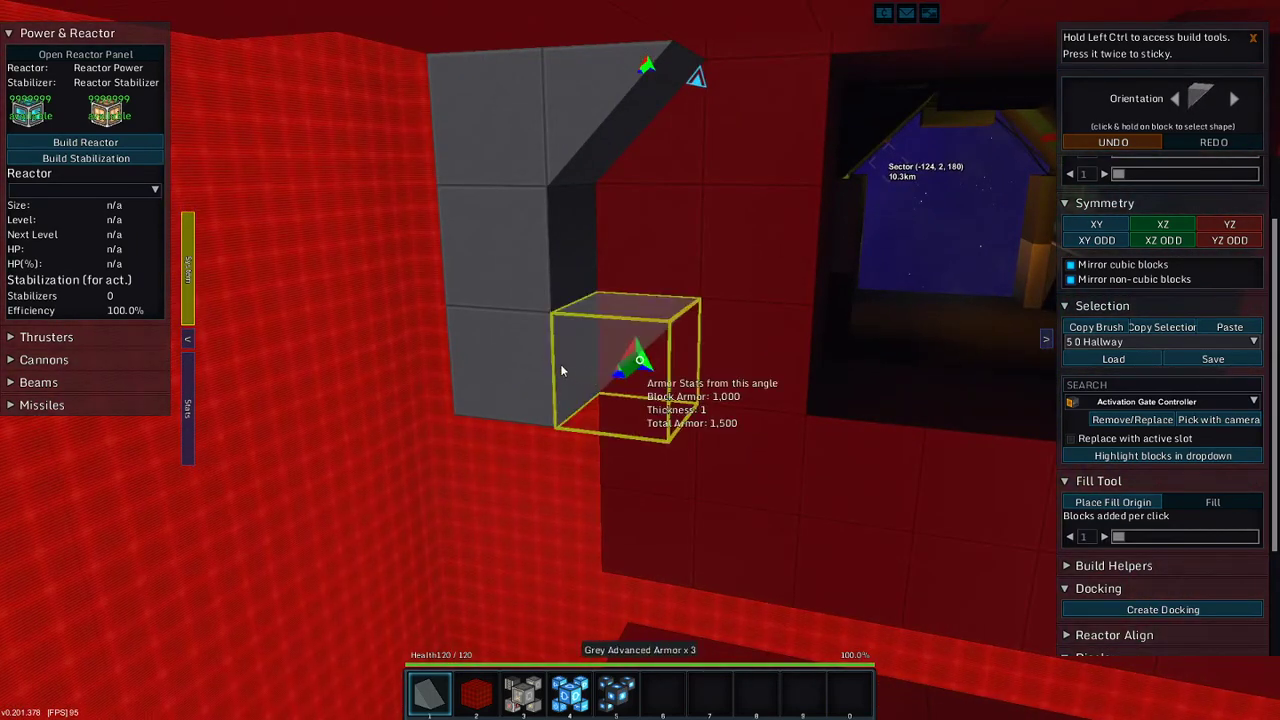
click(561, 364)
key(d)
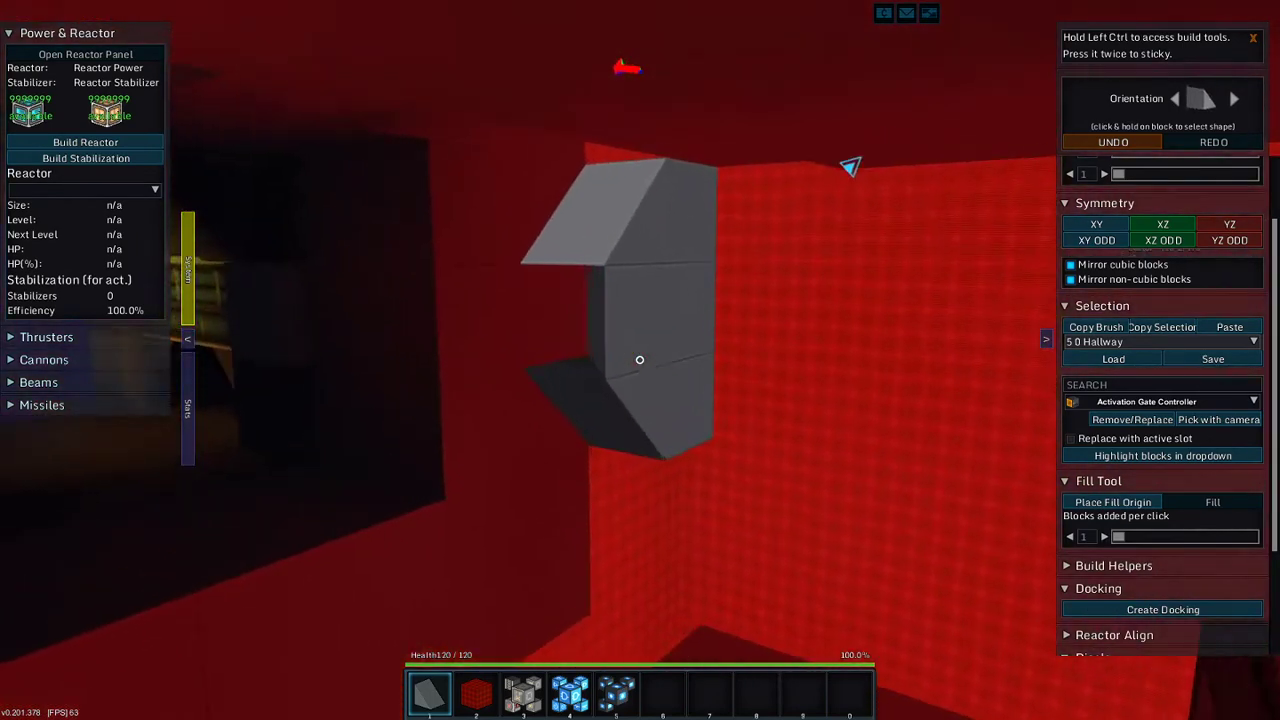
key(d)
key(a)
key(d)
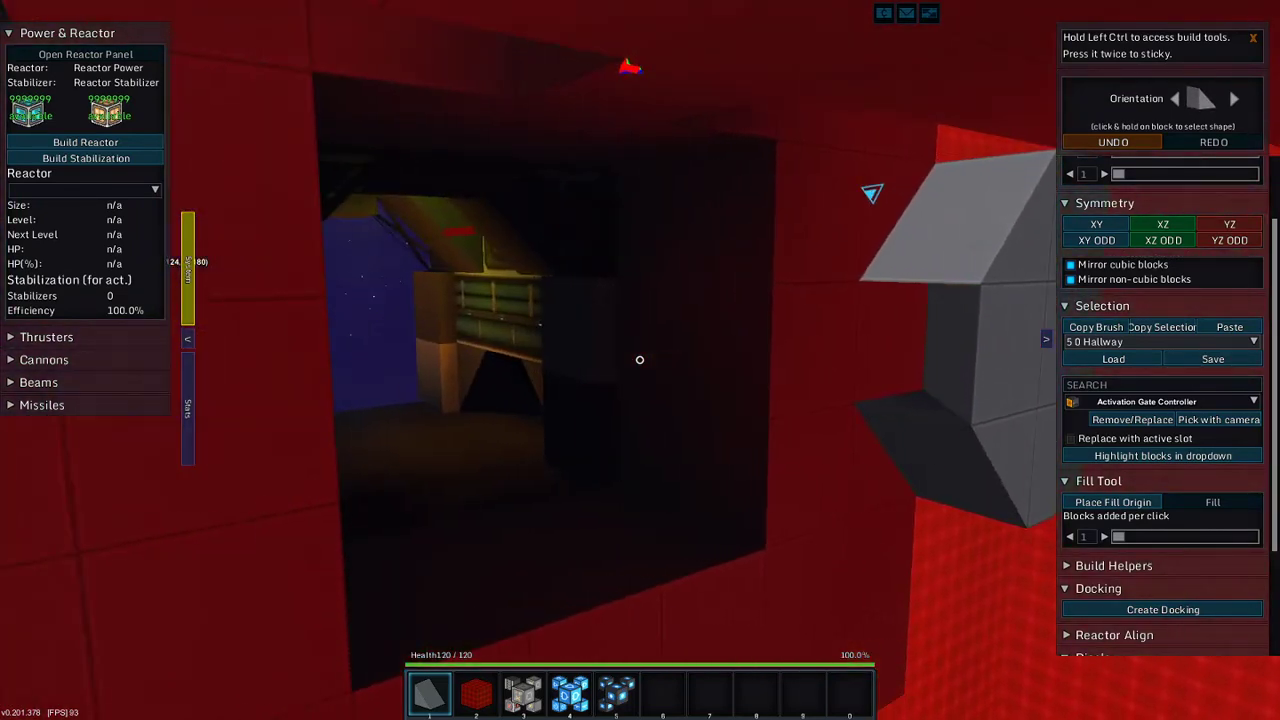
key(a)
key(s)
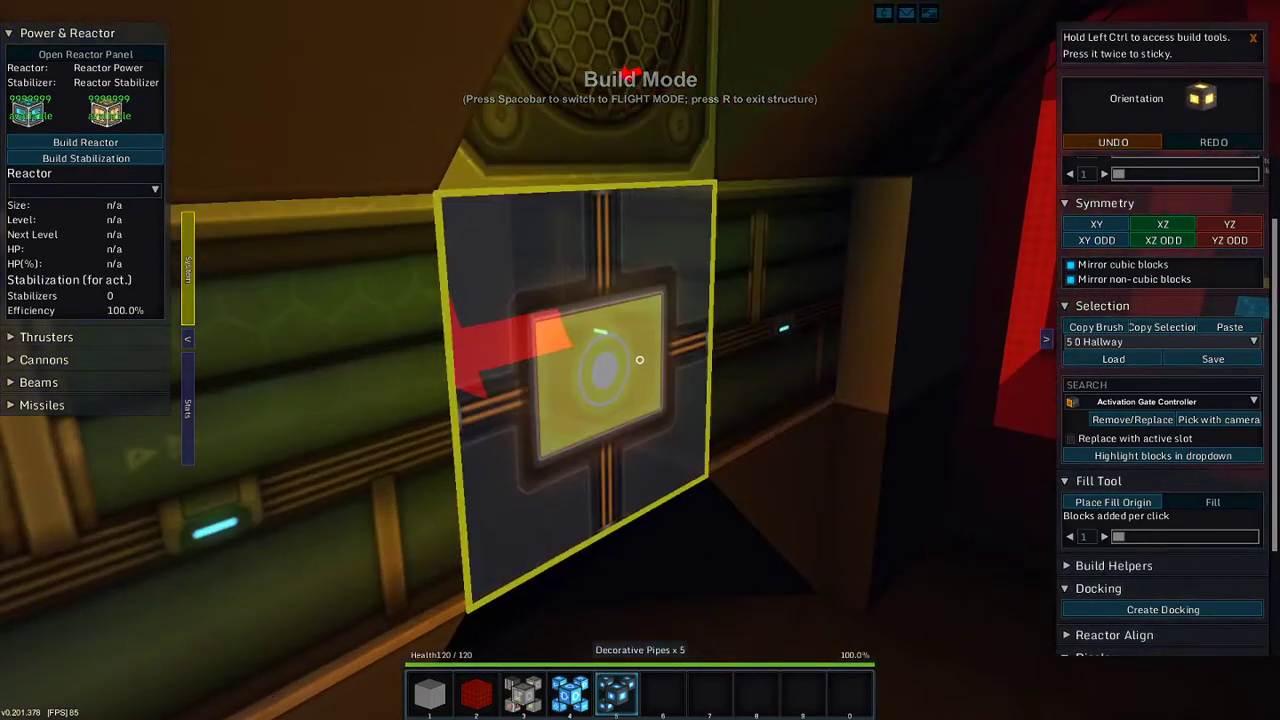
- Put the Small Button from the creative inventory into hotbar slot 6 and select it
key(i)
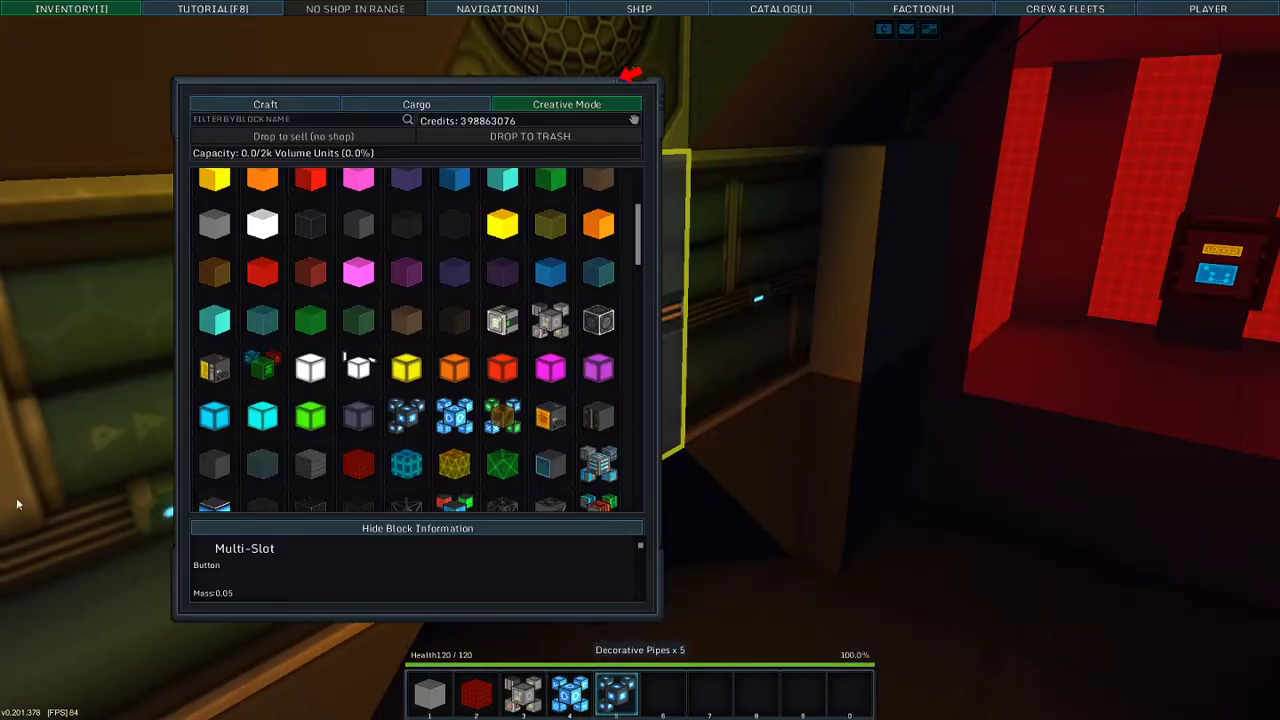
scroll(624, 396, down, 3)
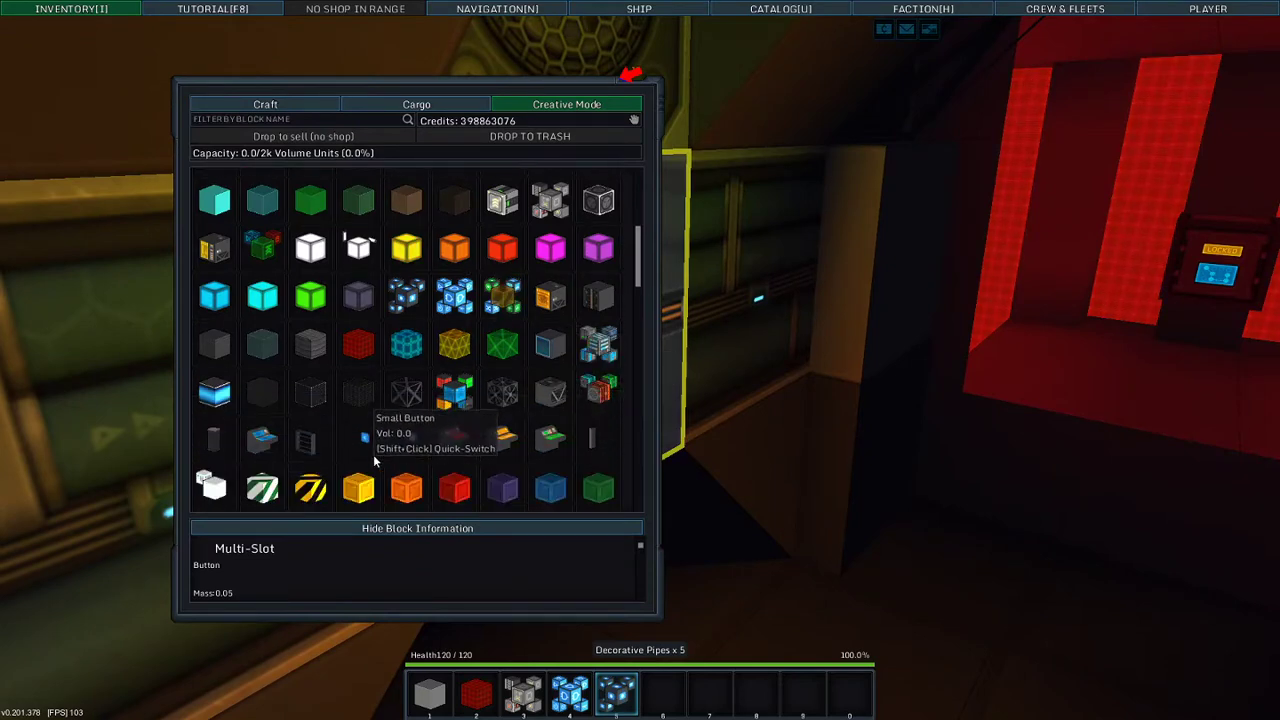
shift+click(375, 452)
key(i)
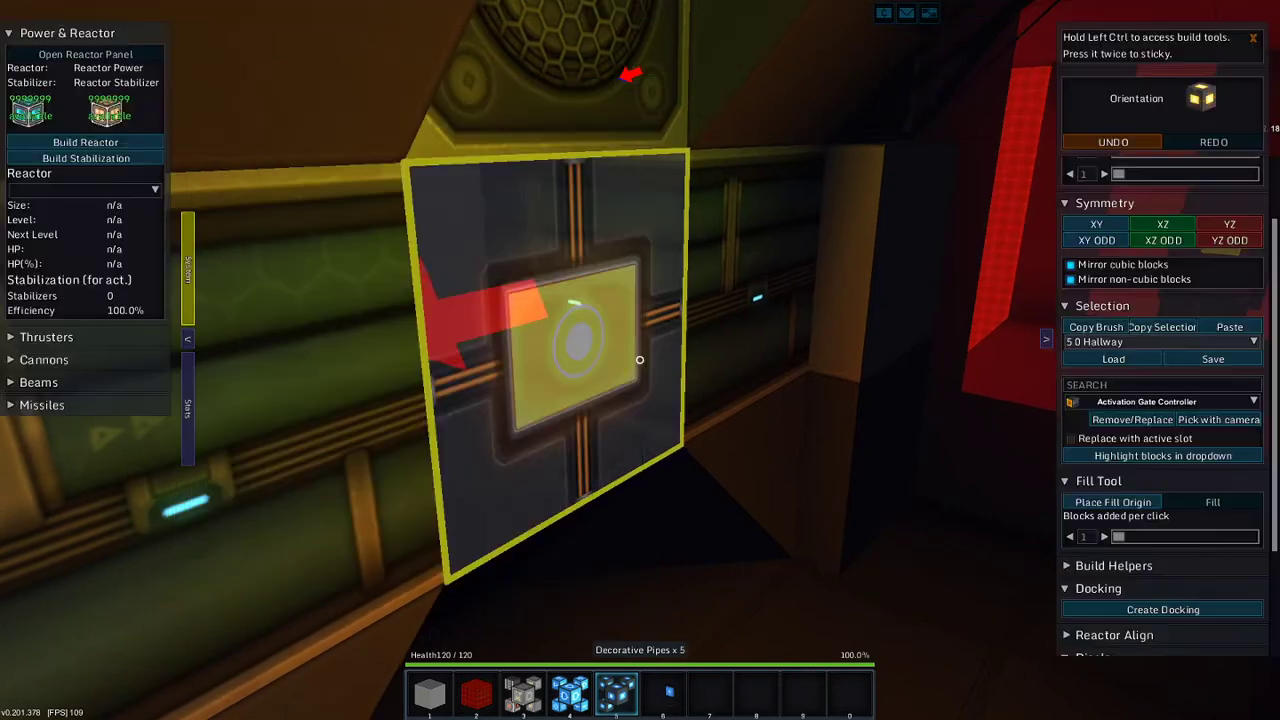
key(6)
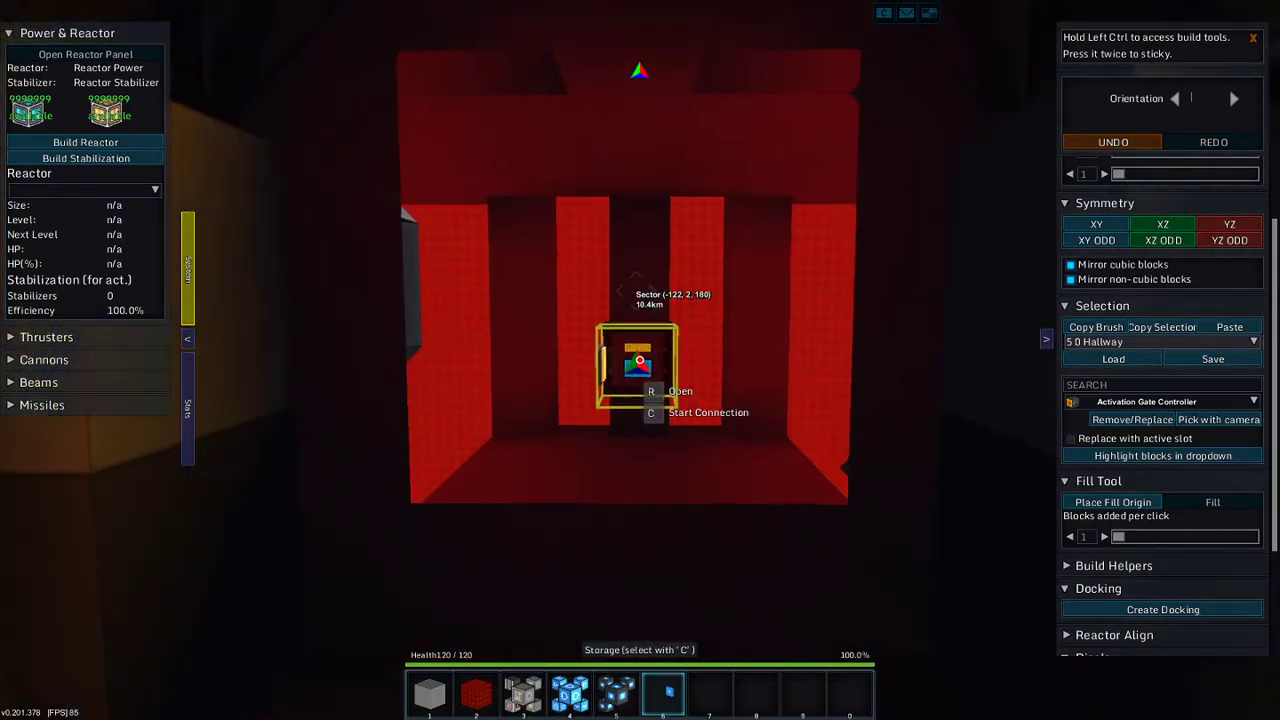
key(a)
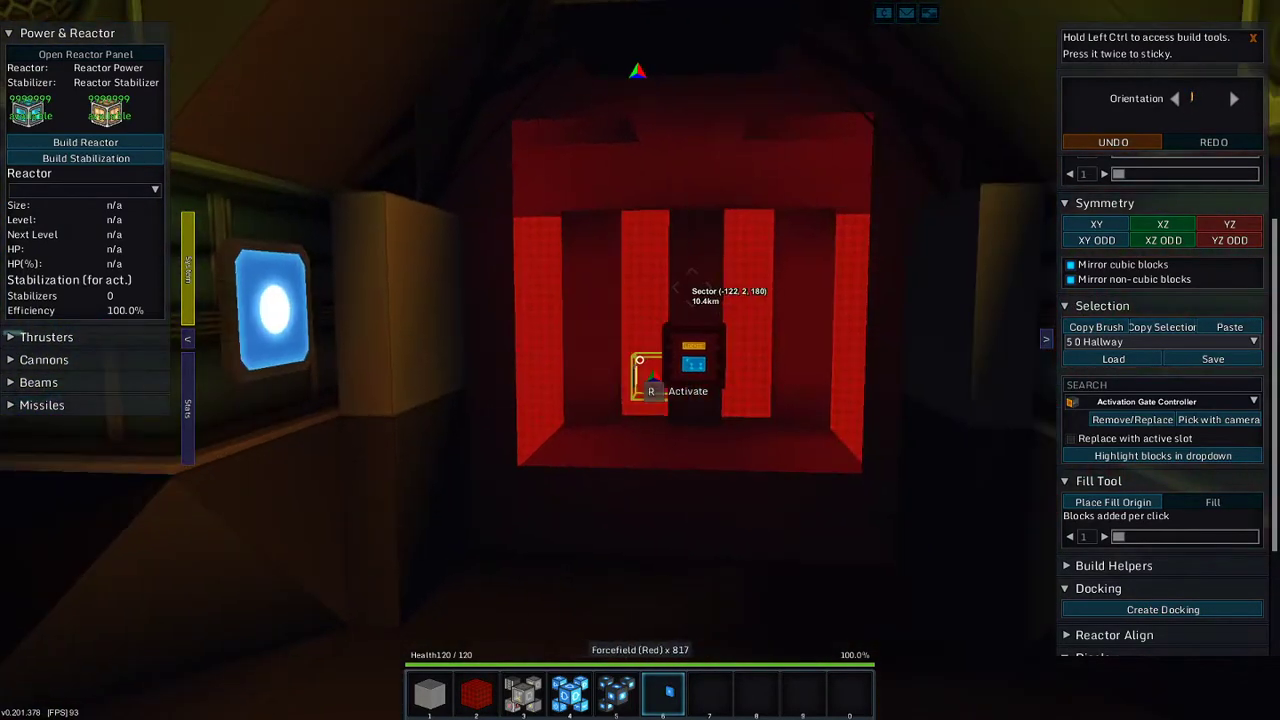
key(w)
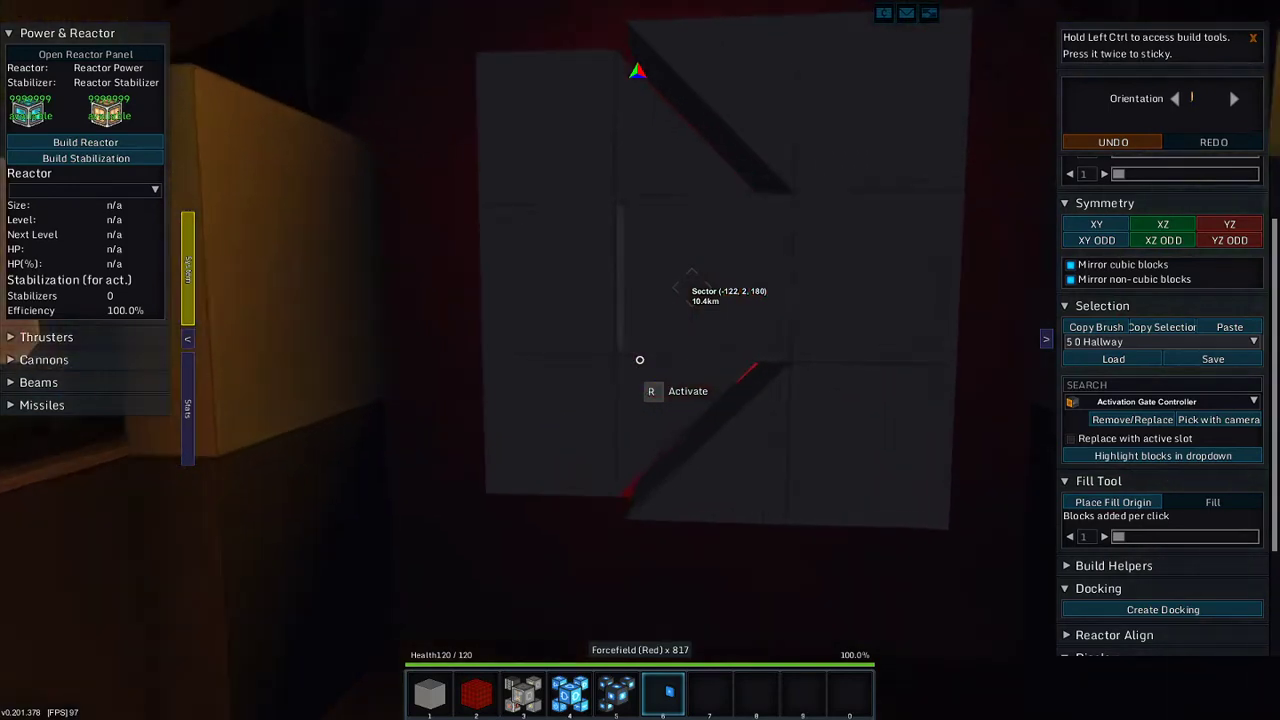
key(w)
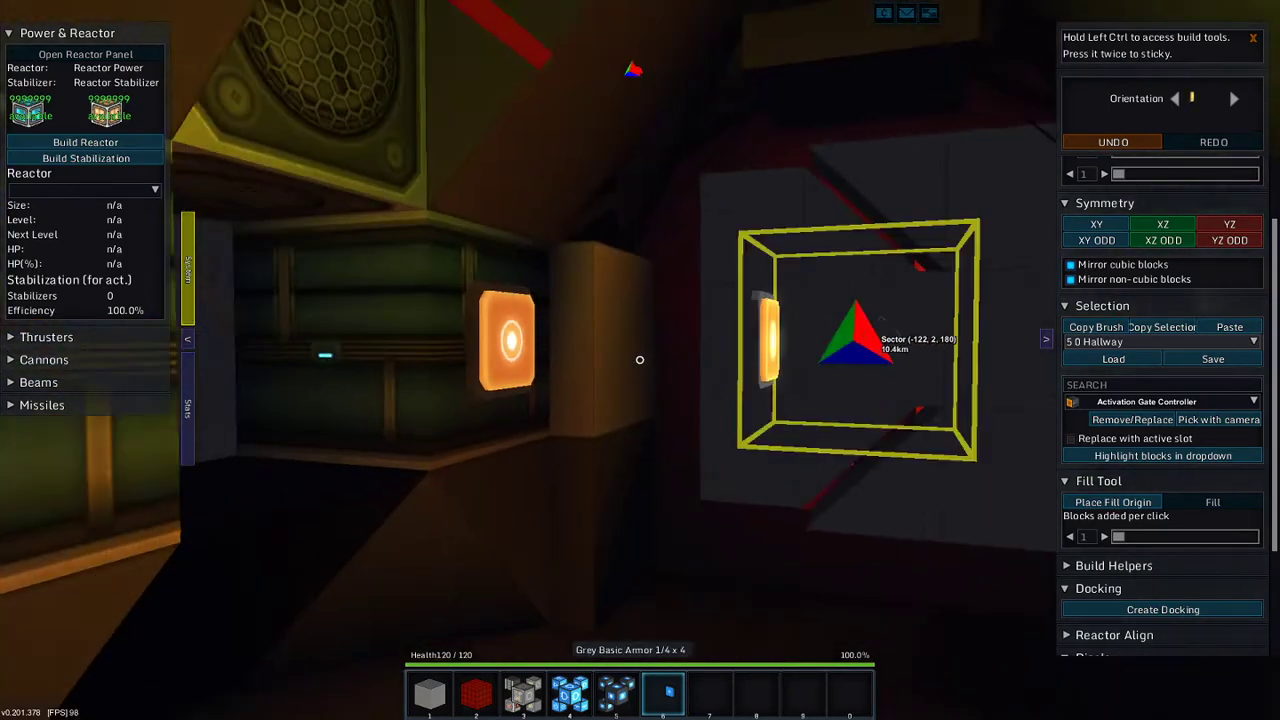
drag(640, 360, 760, 360)
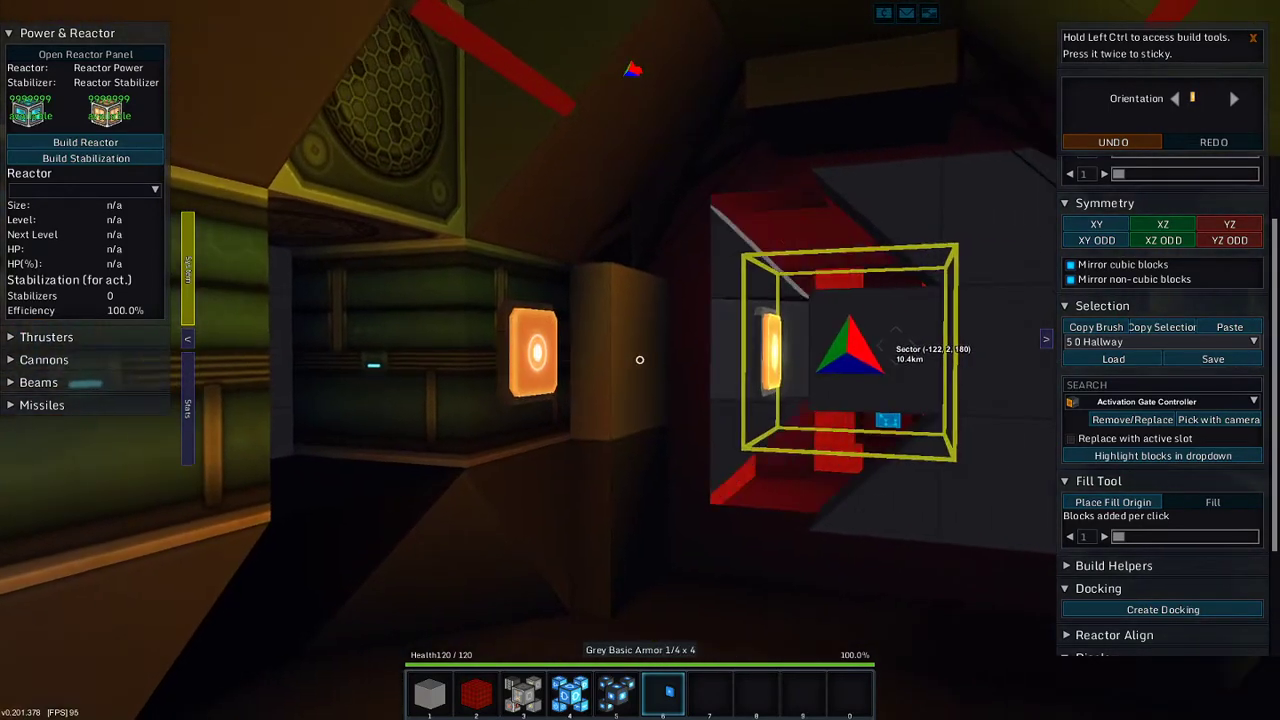
key(w)
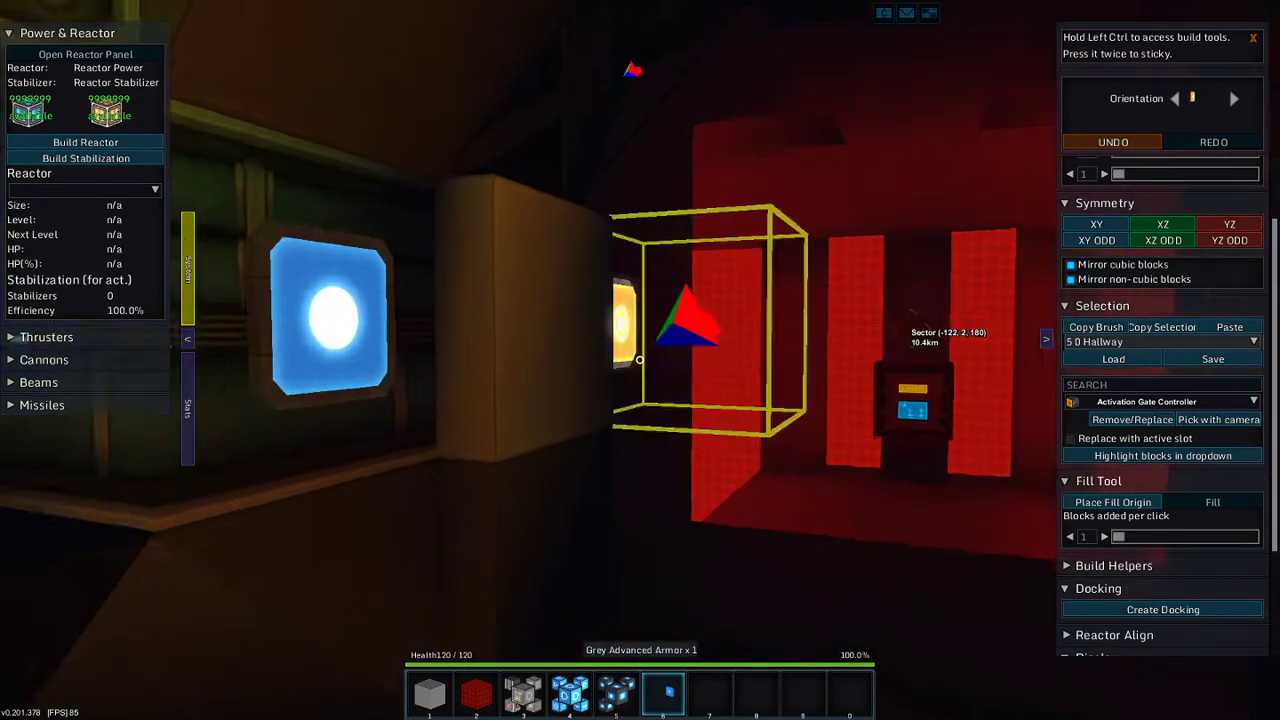
key(a)
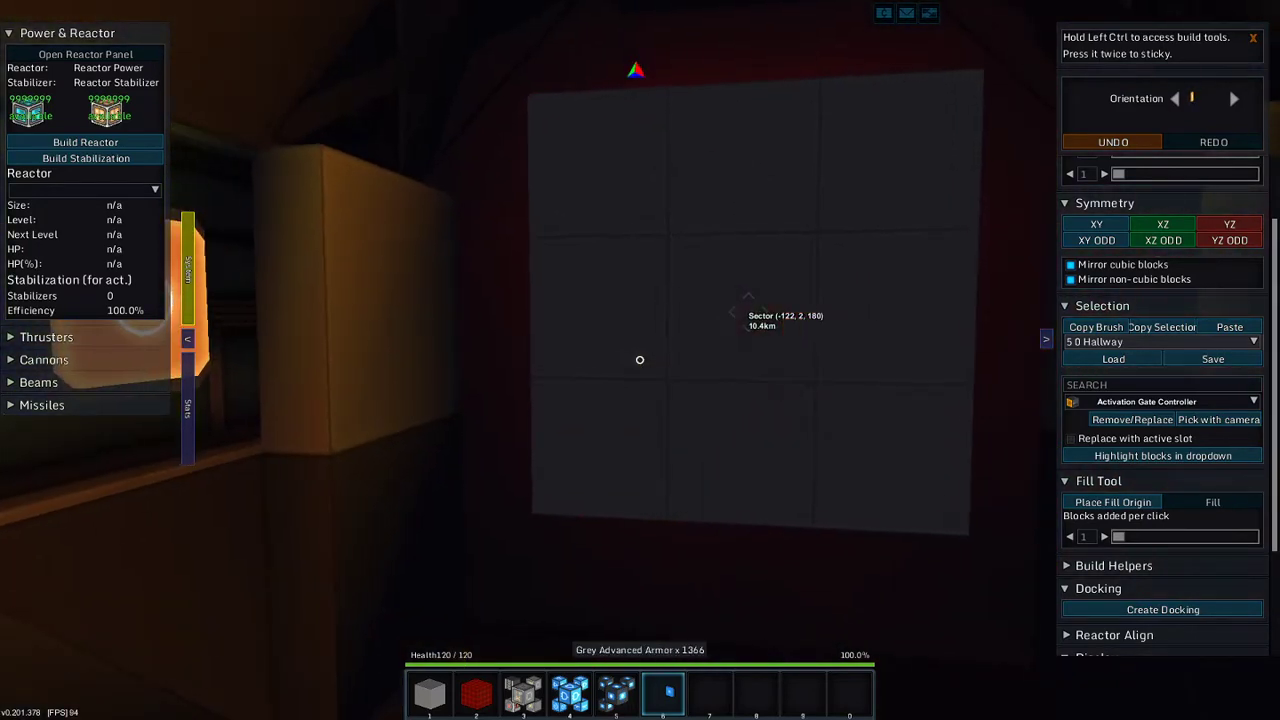
key(s)
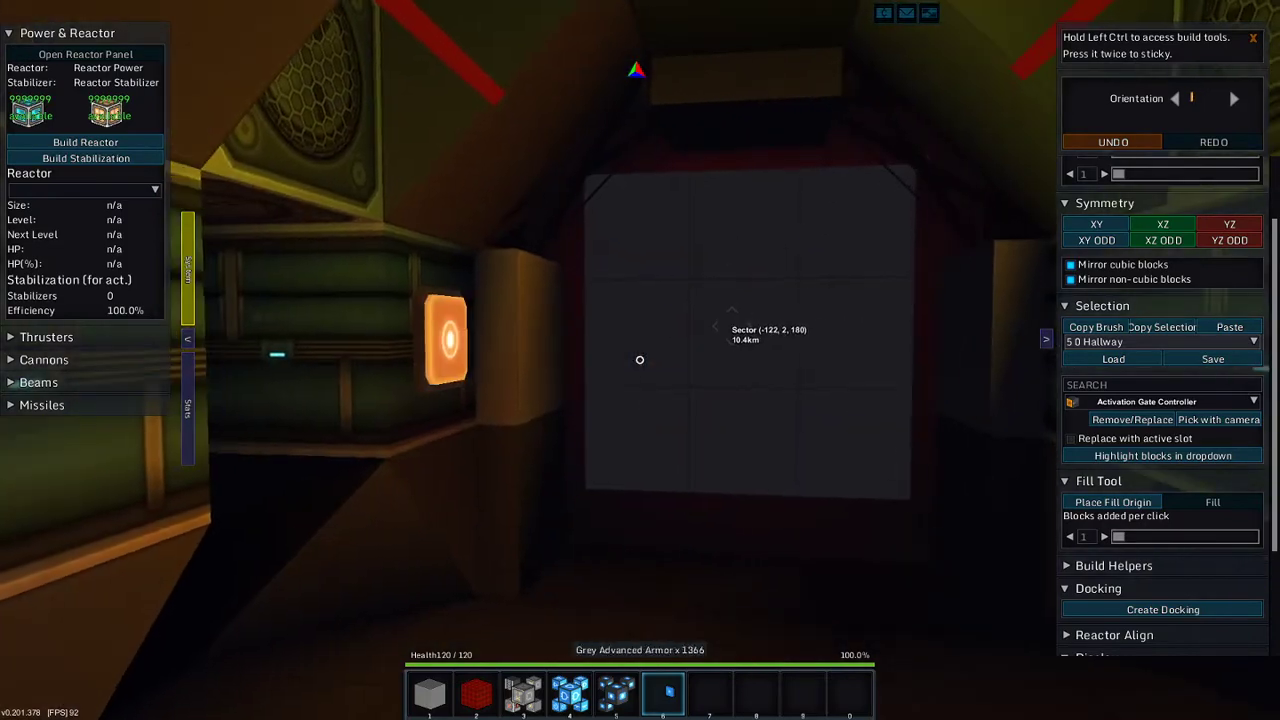
key(w)
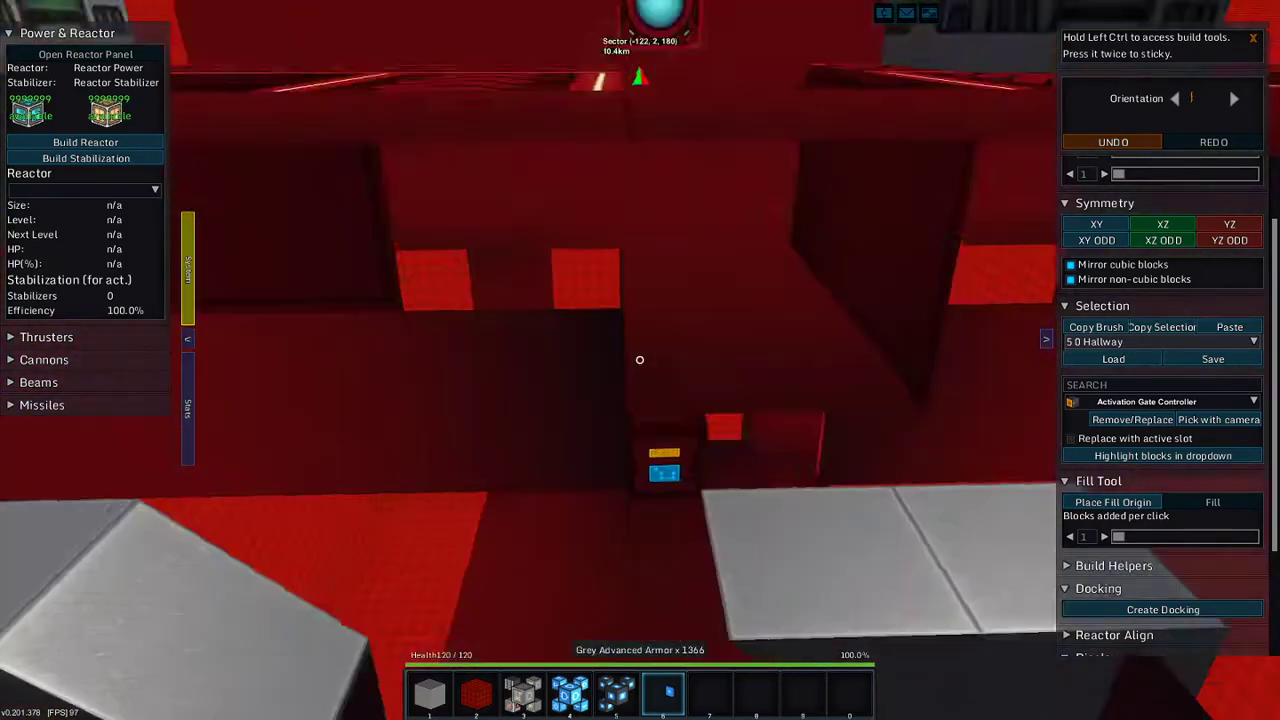
key(w)
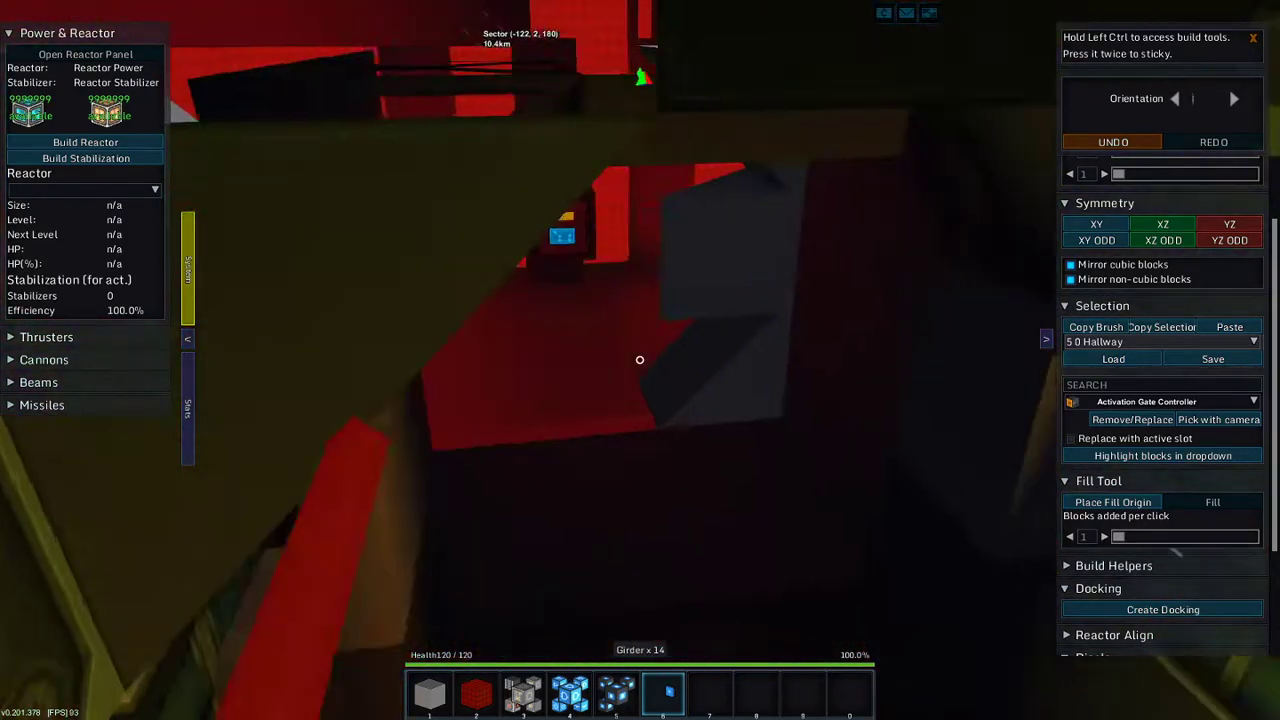
key(w)
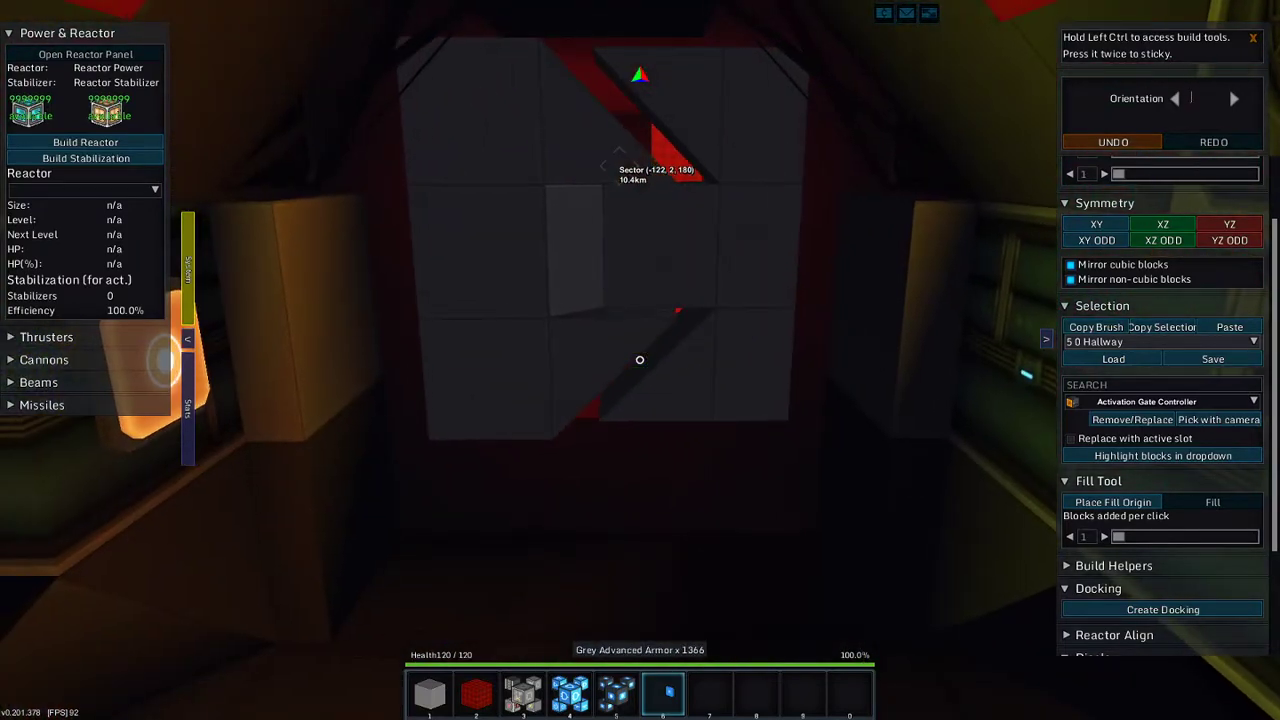
key(w)
key(w)
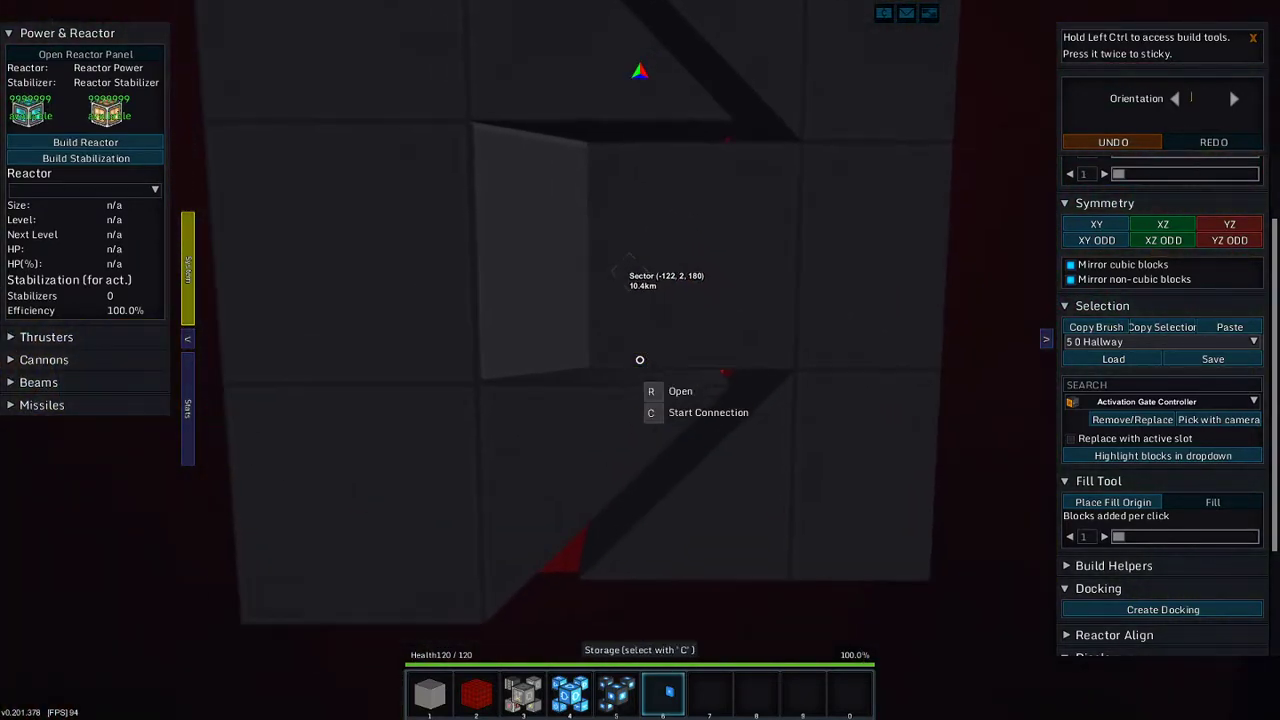
key(w)
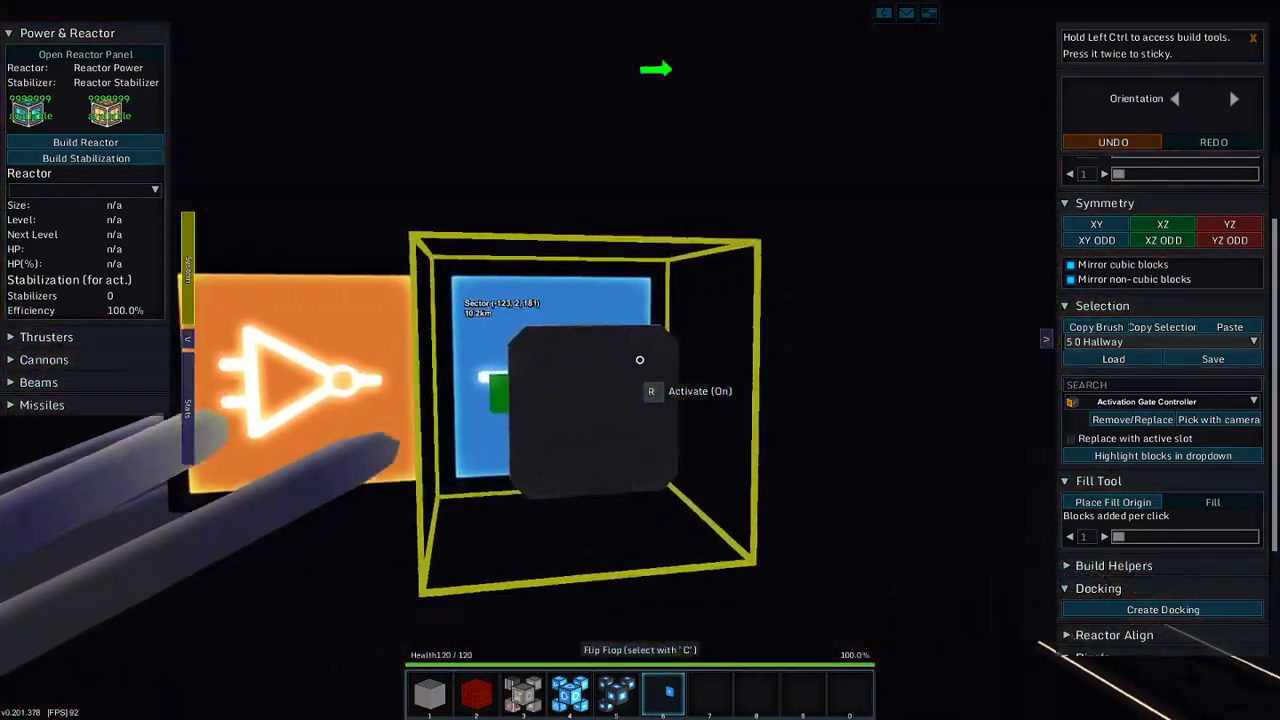
key(w)
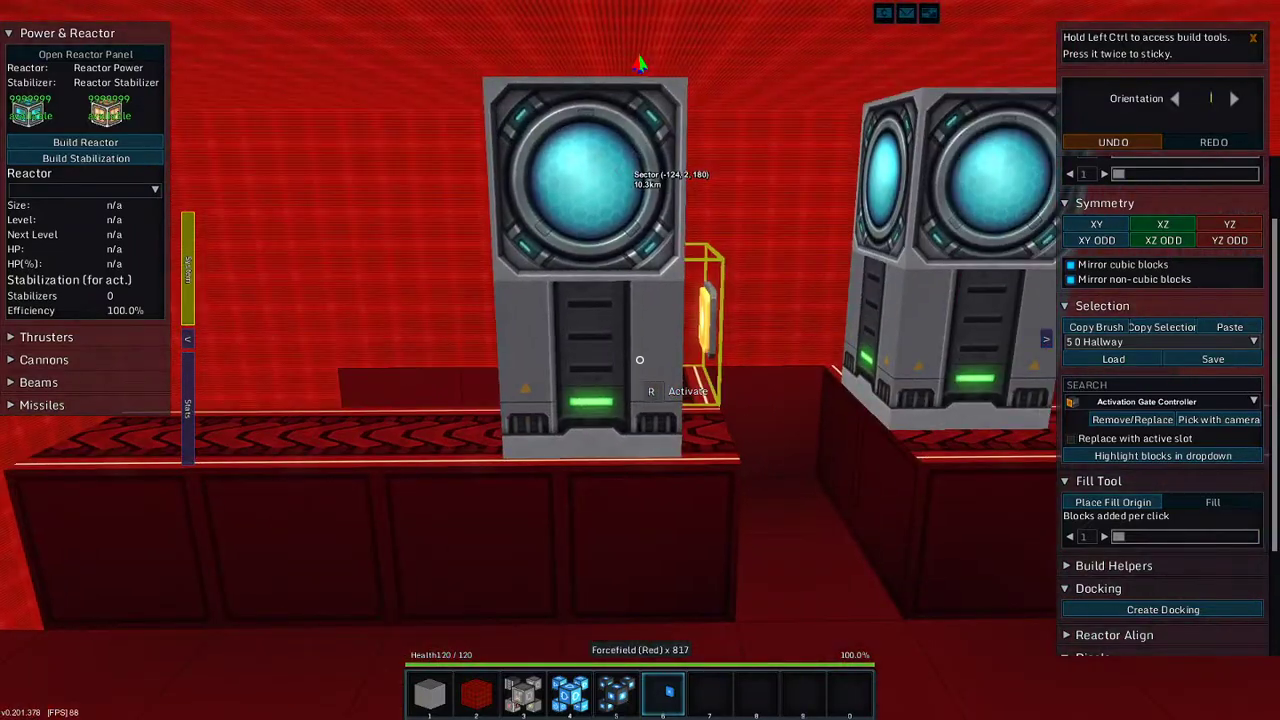
key(w)
key(w)
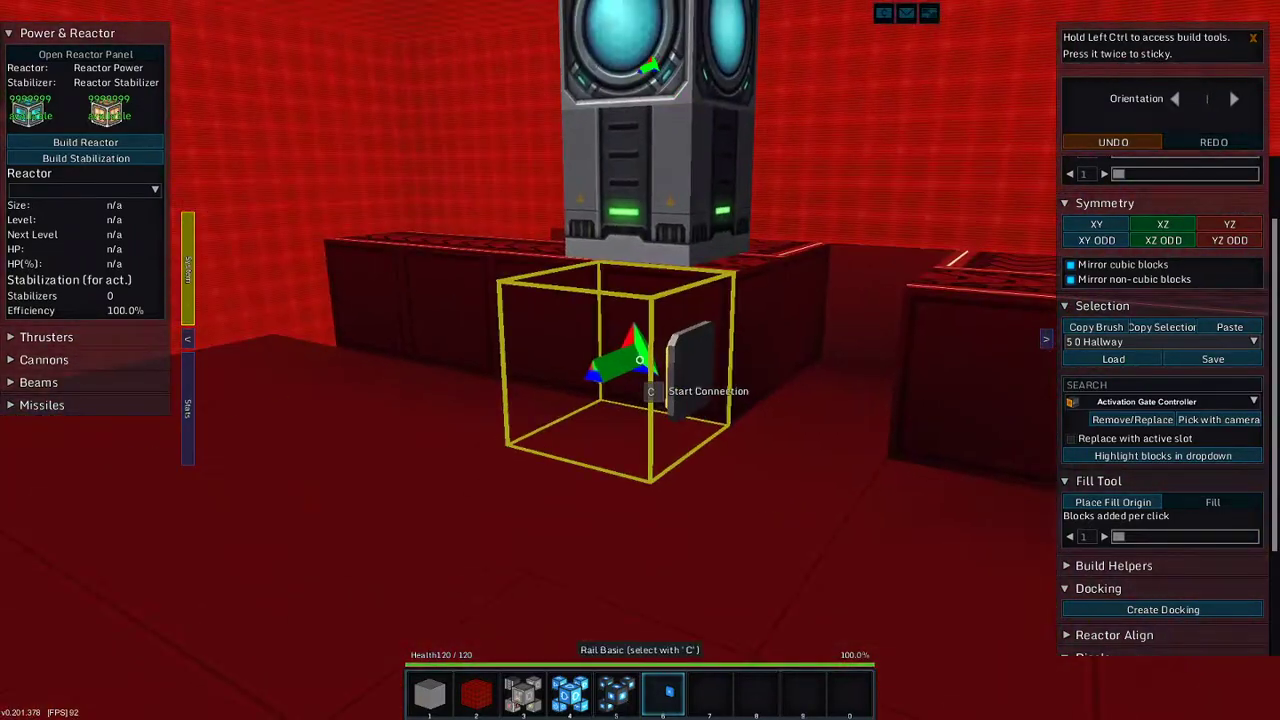
key(w)
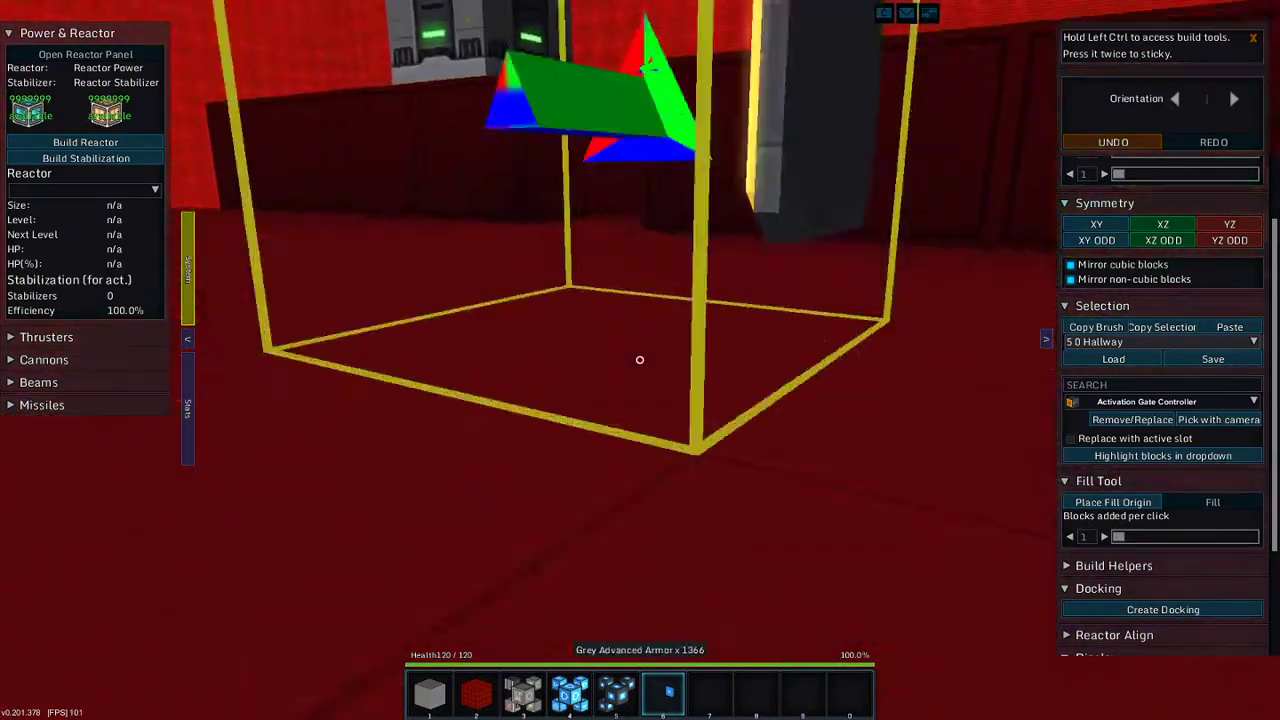
key(w)
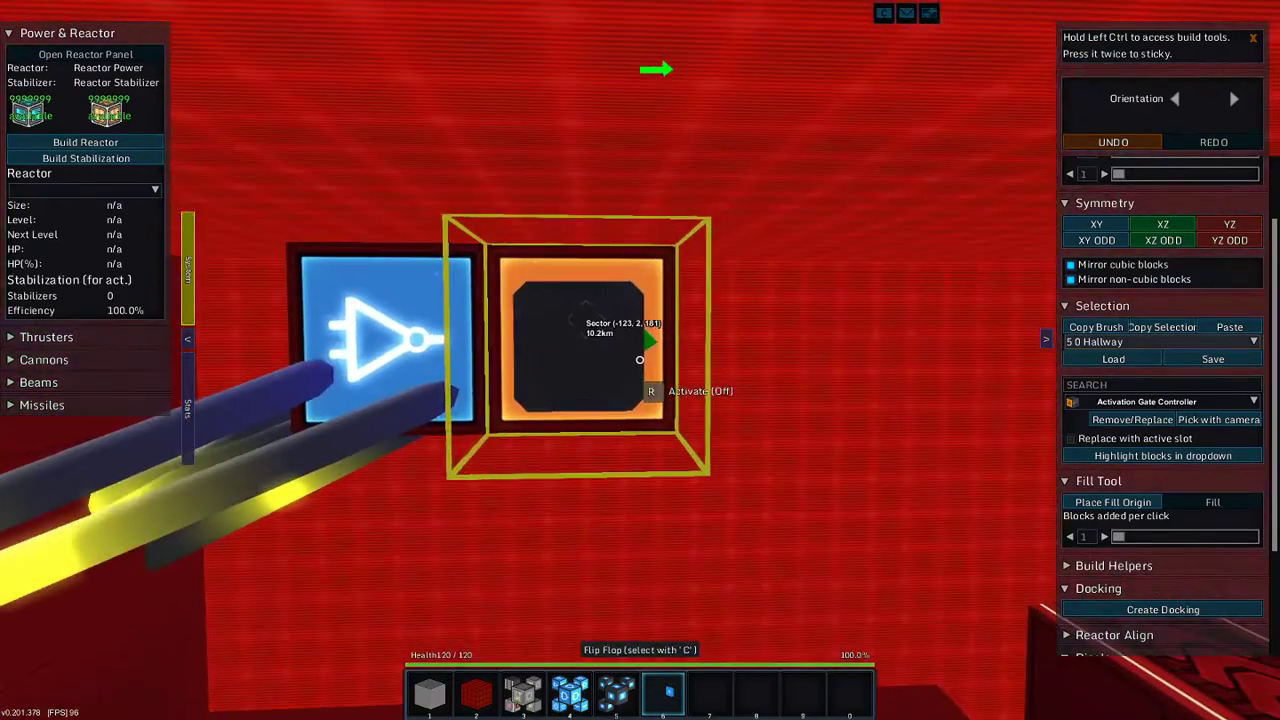
key(w)
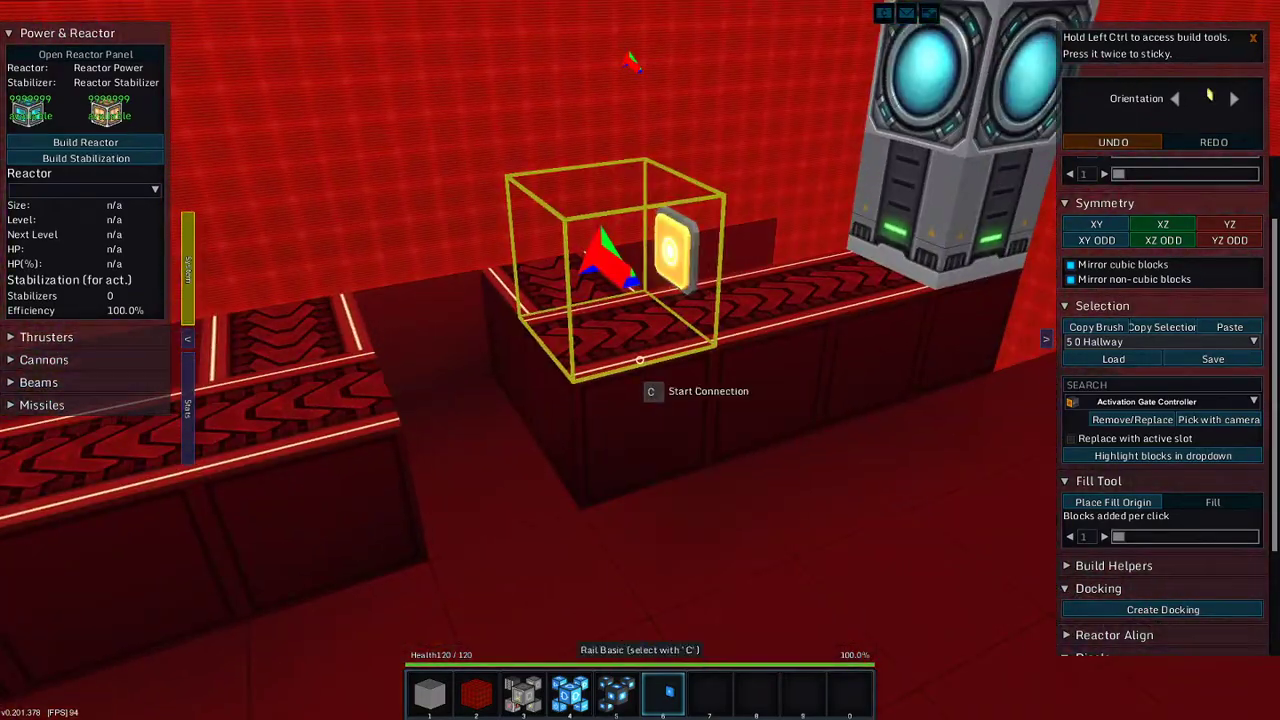
key(w)
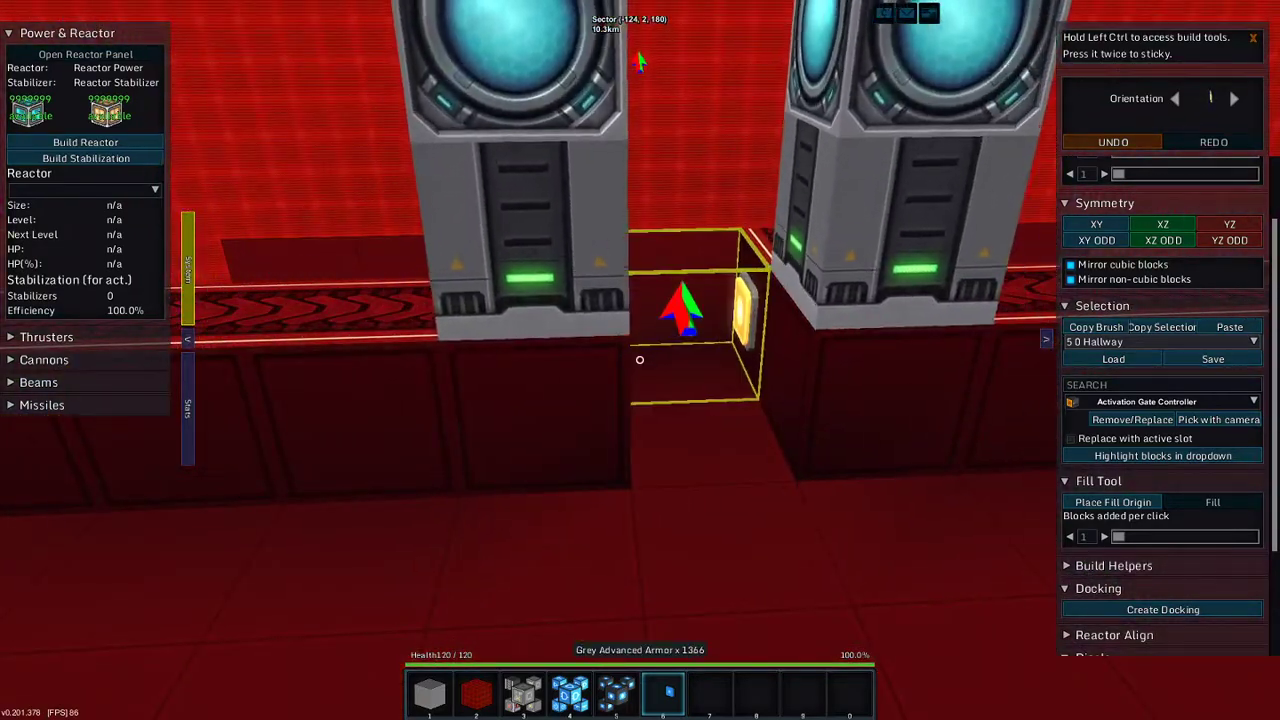
key(w)
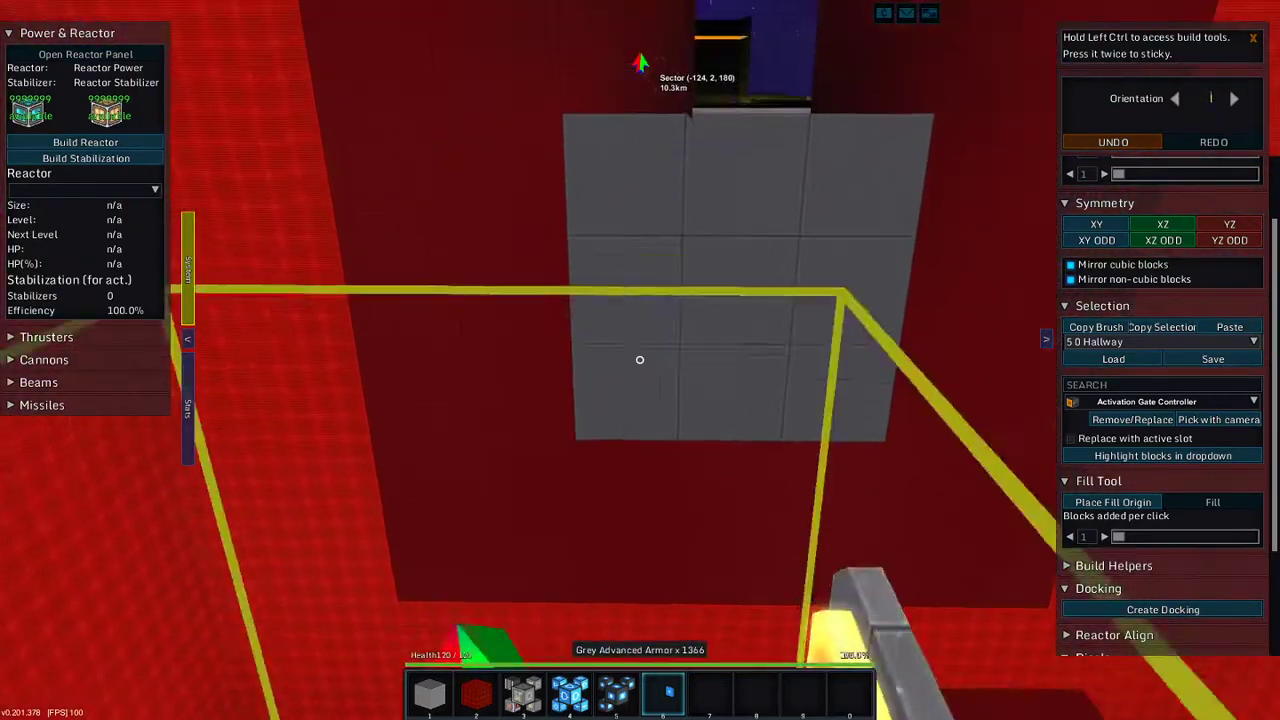
key(w)
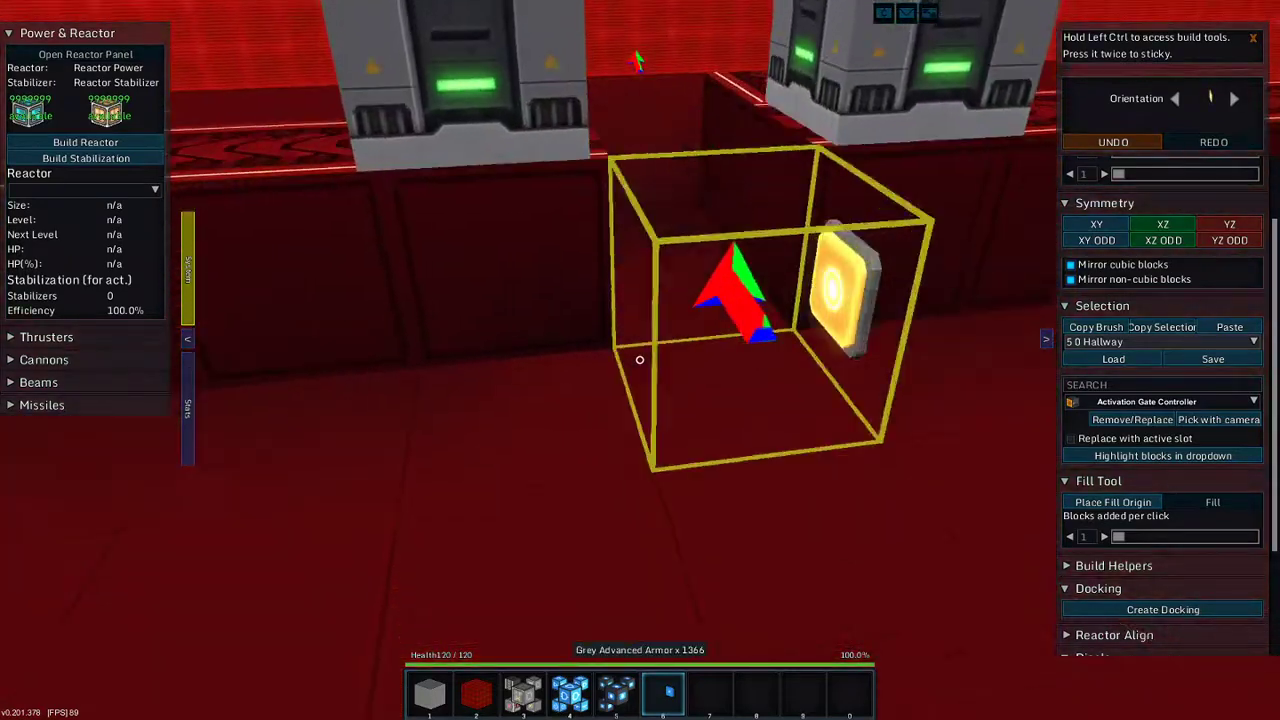
key(w)
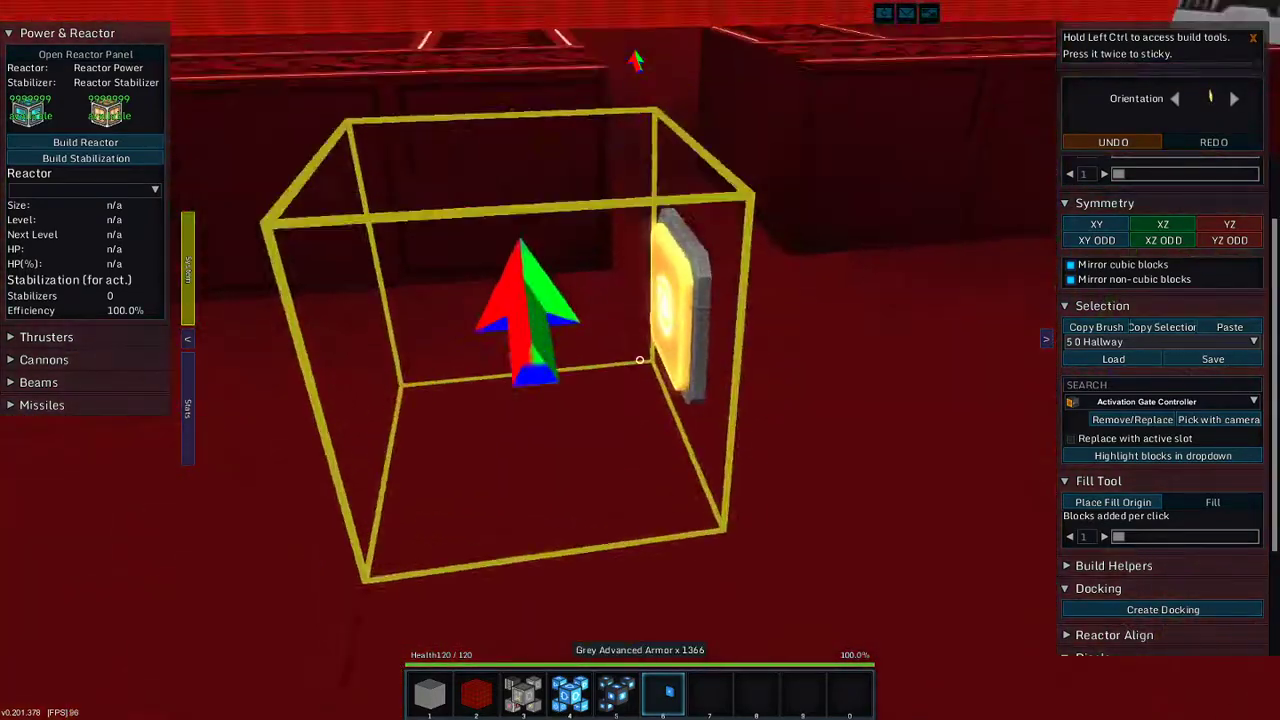
key(w)
key(s)
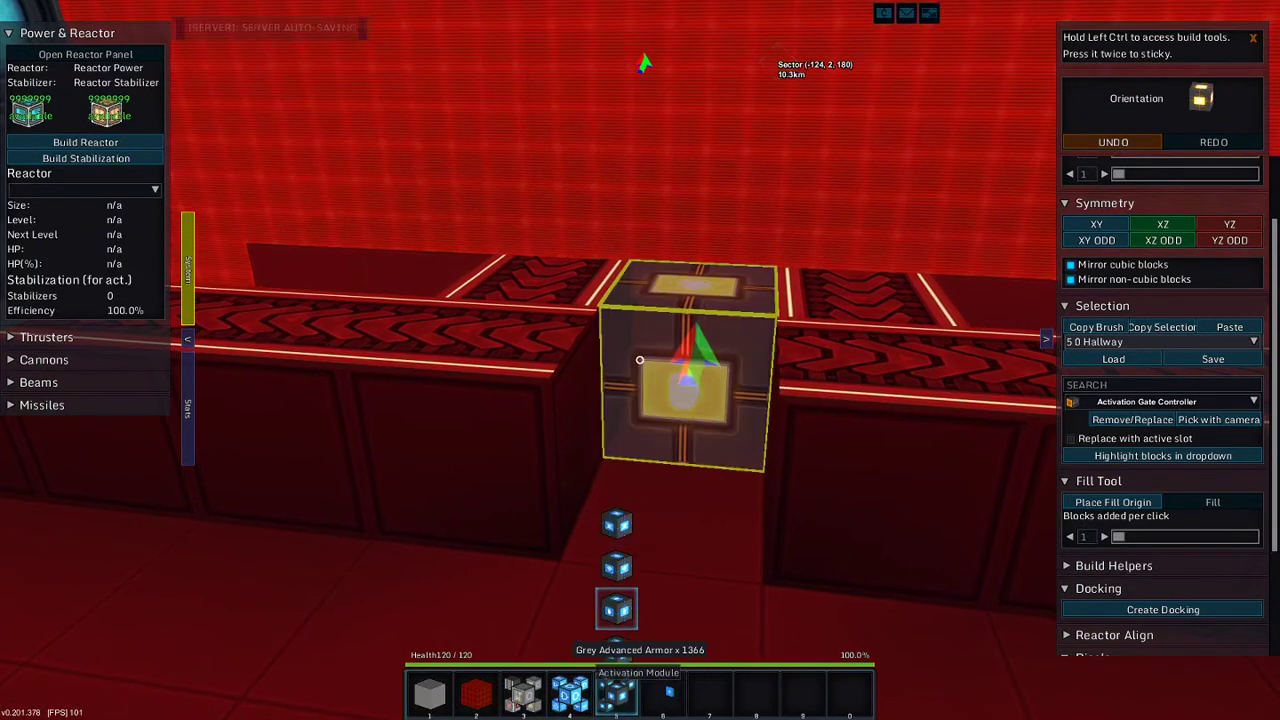
key(w)
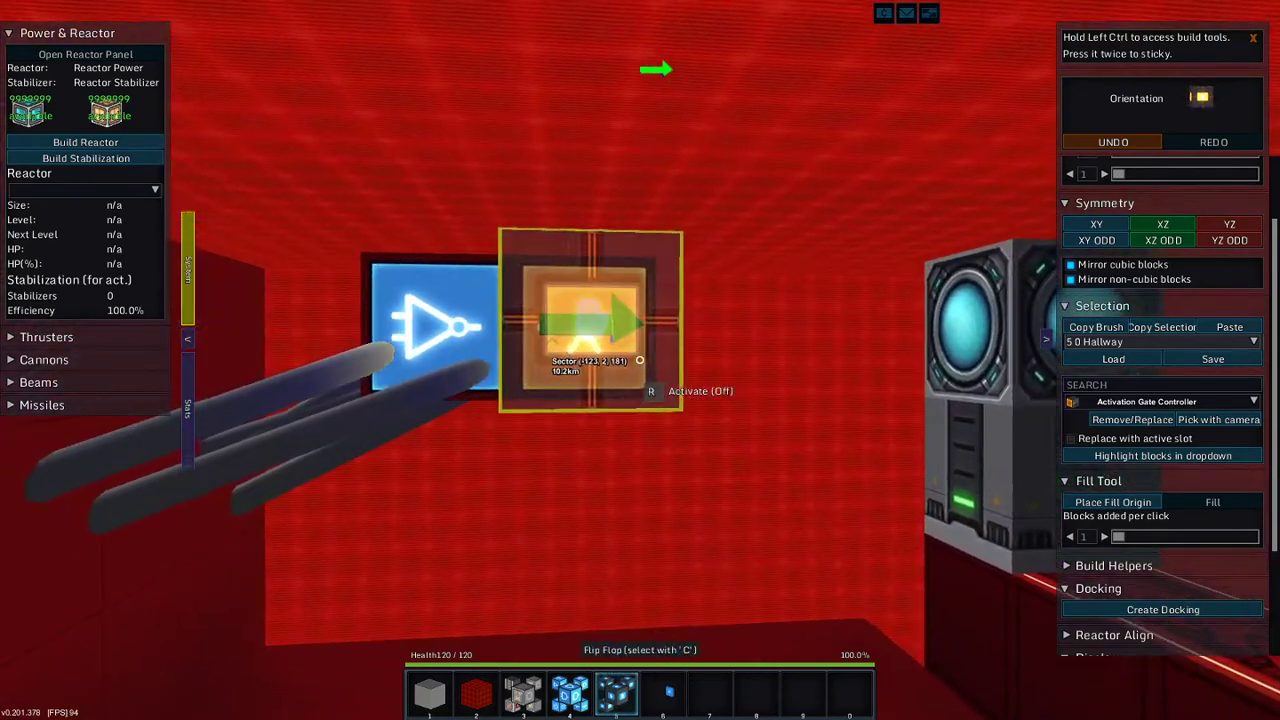
key(w)
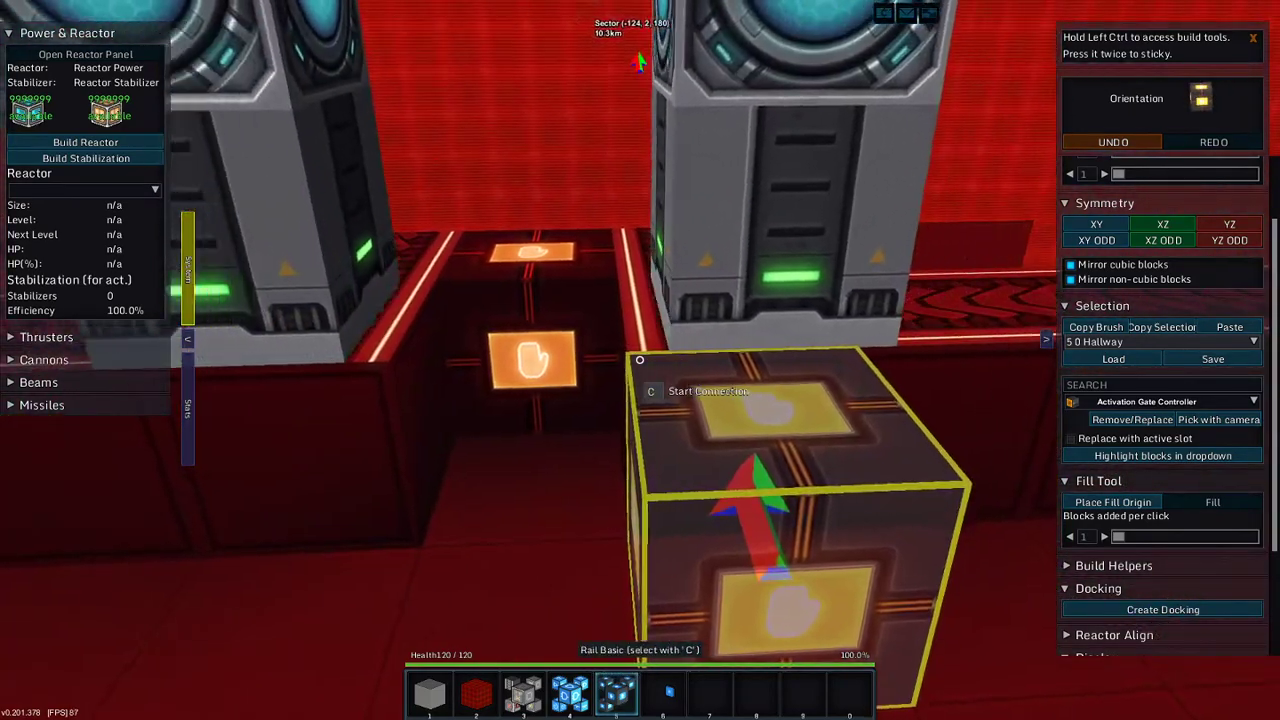
key(w)
key(w)
key(w)
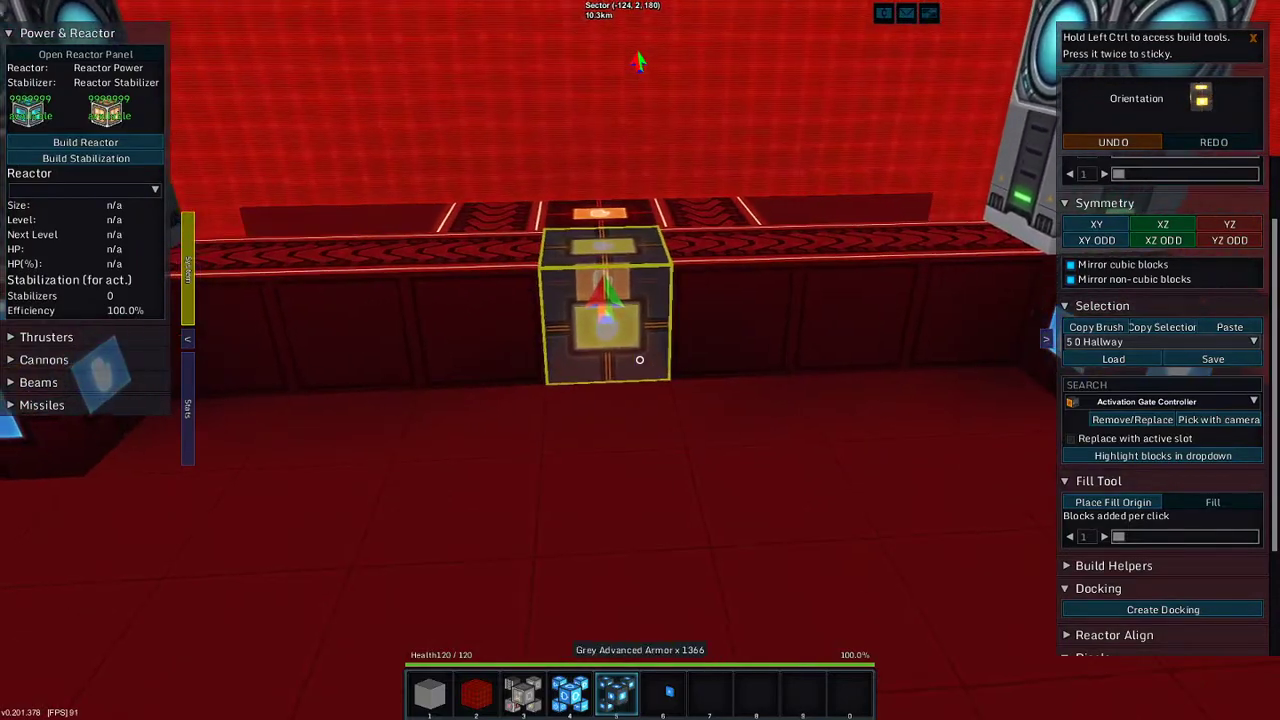
key(w)
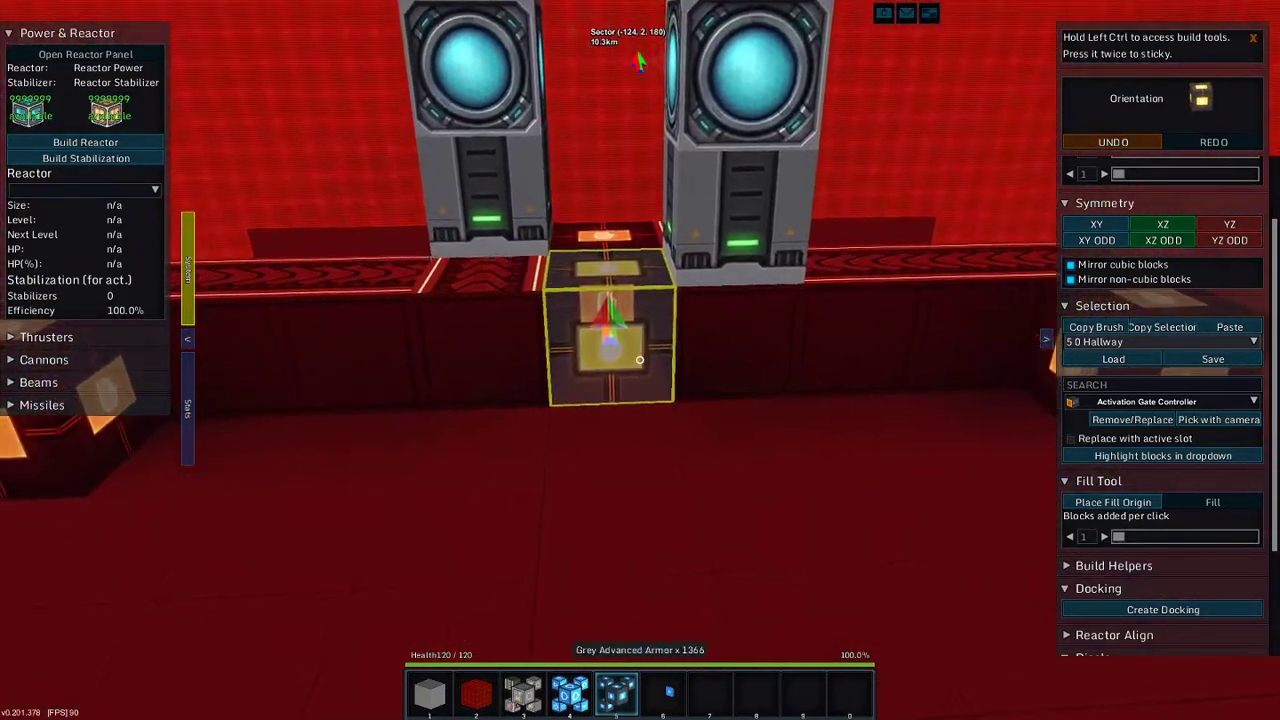
key(w)
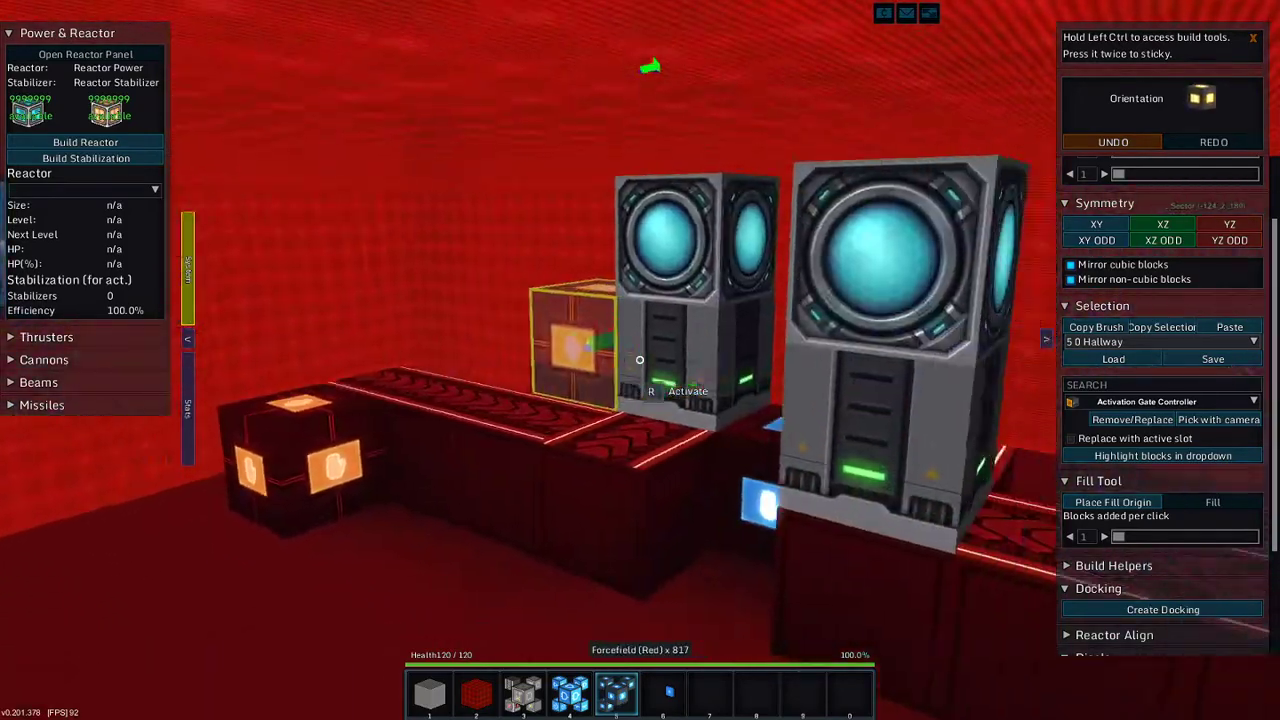
- Switch on the activation module between the reactors and check the rail blocks light up blue
key(w)
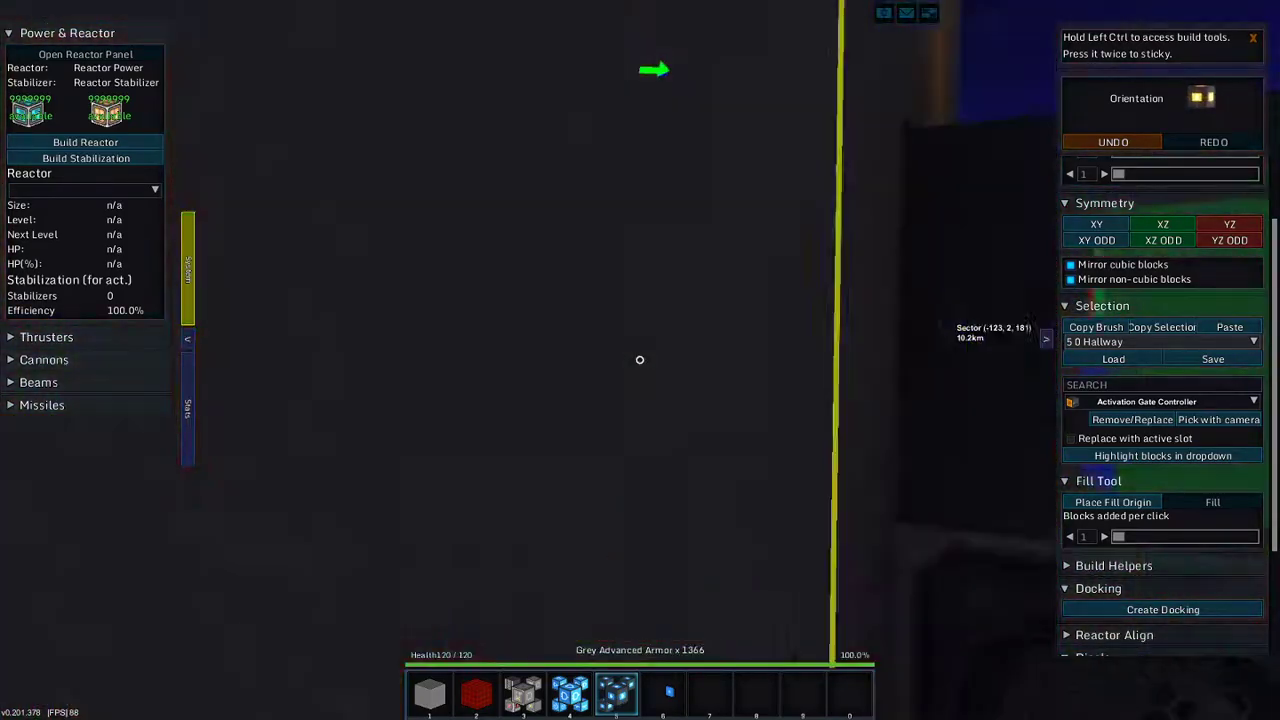
key(w)
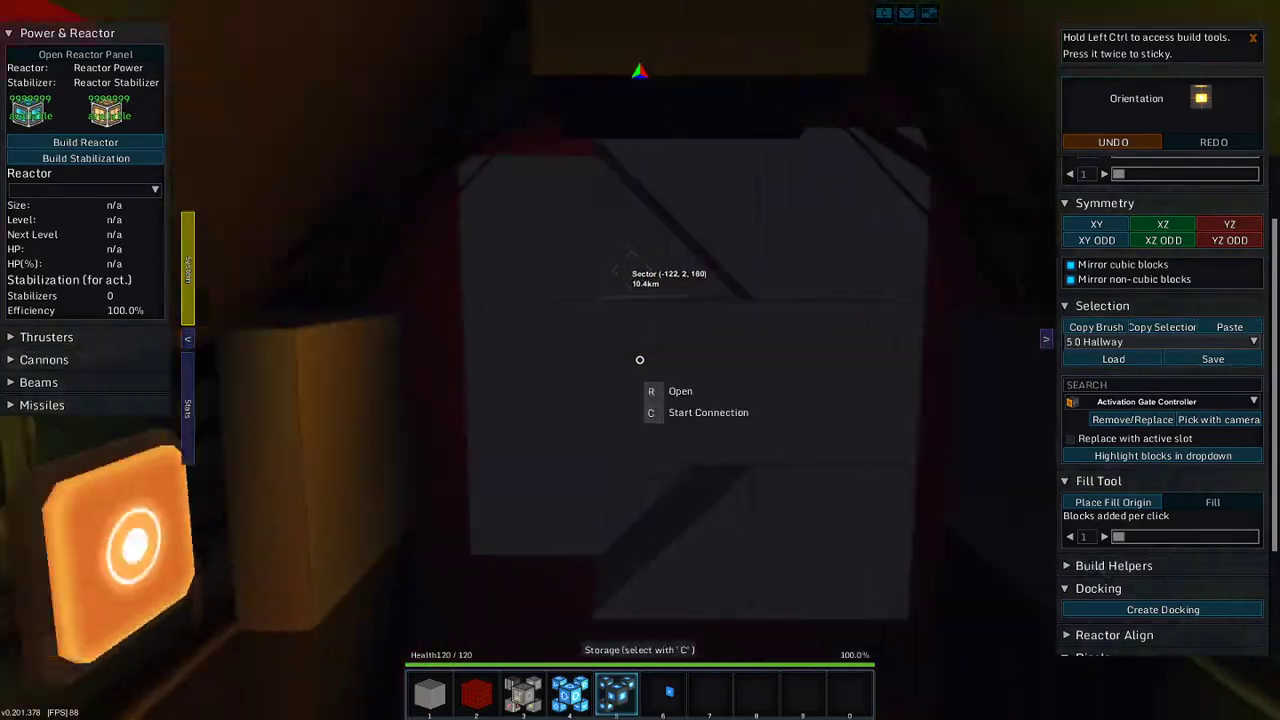
key(w)
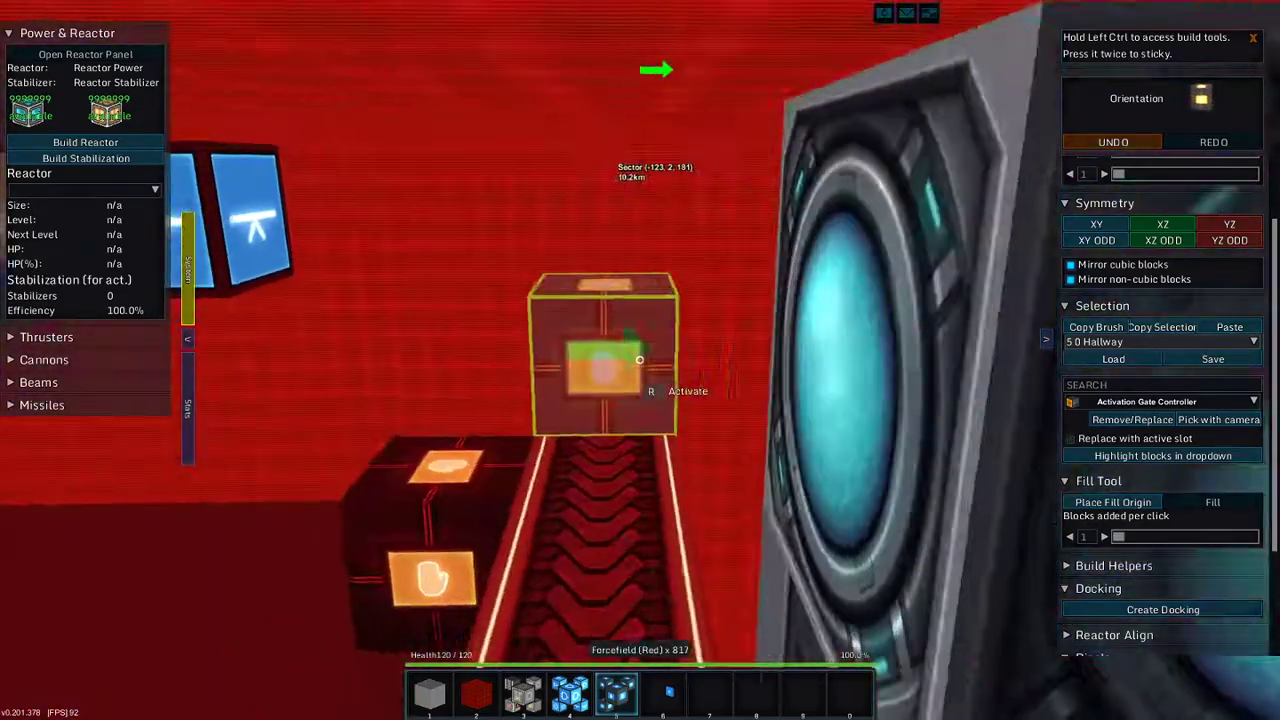
key(w)
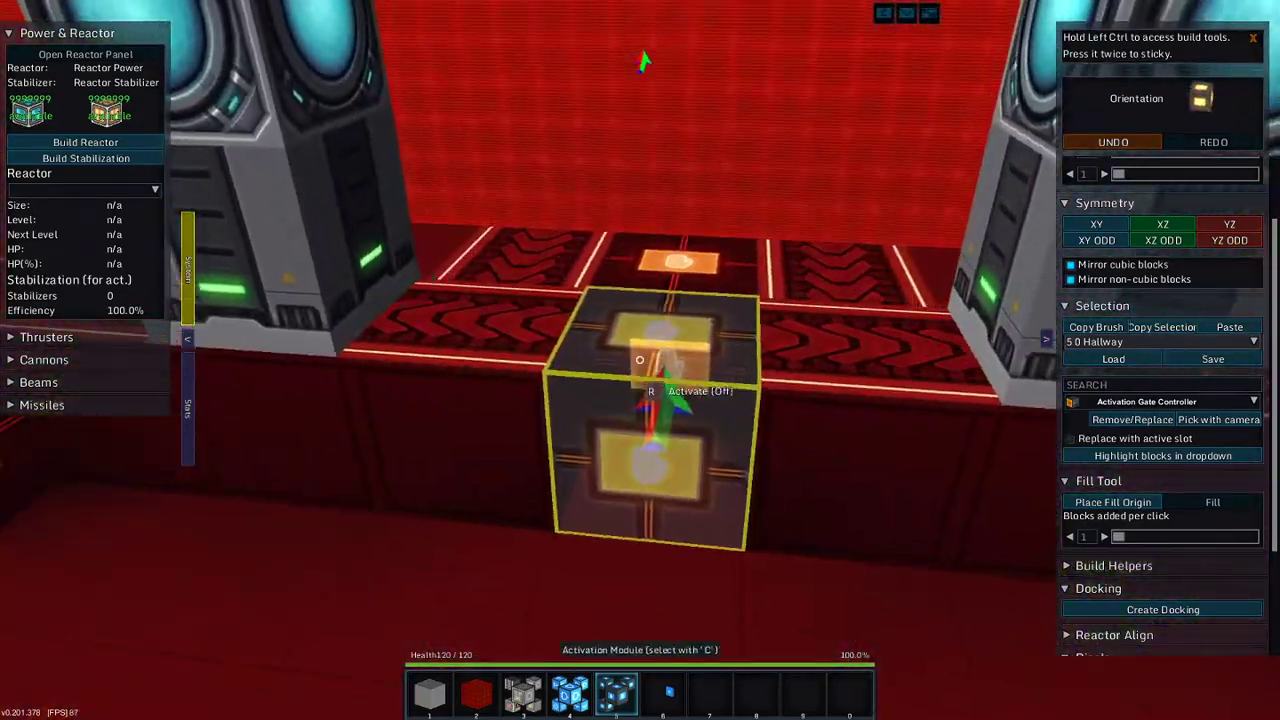
key(w)
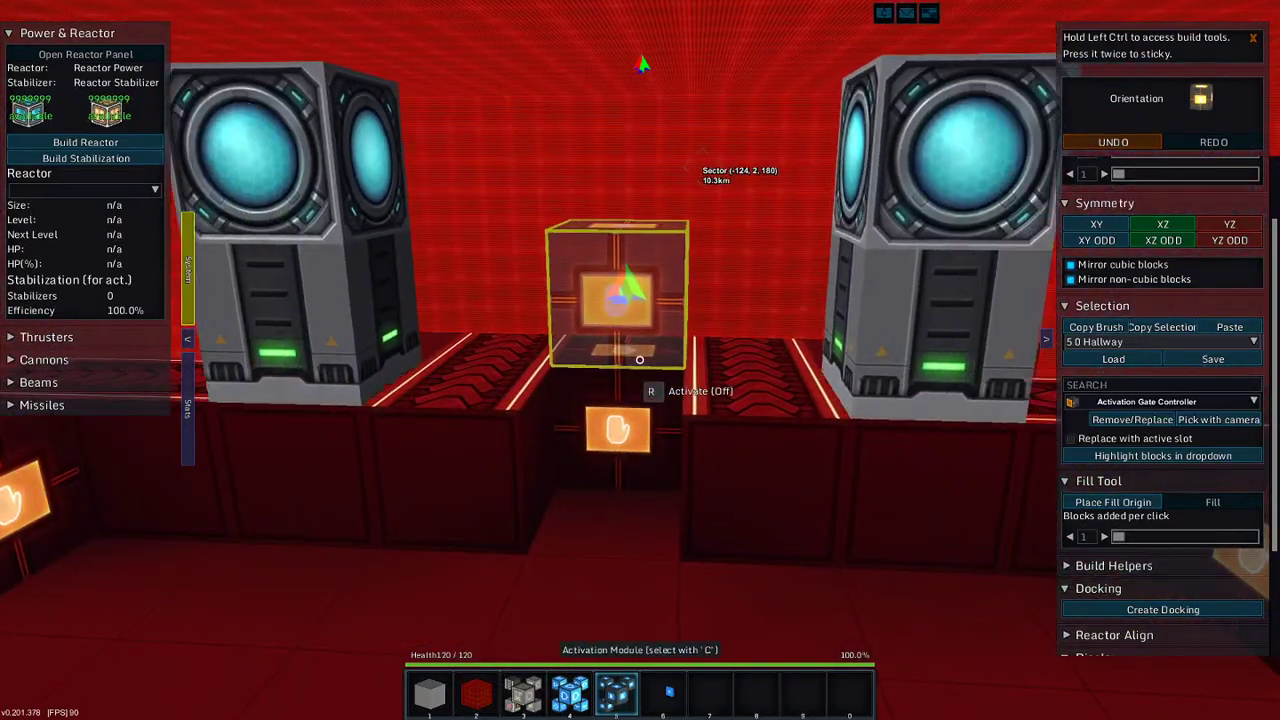
key(w)
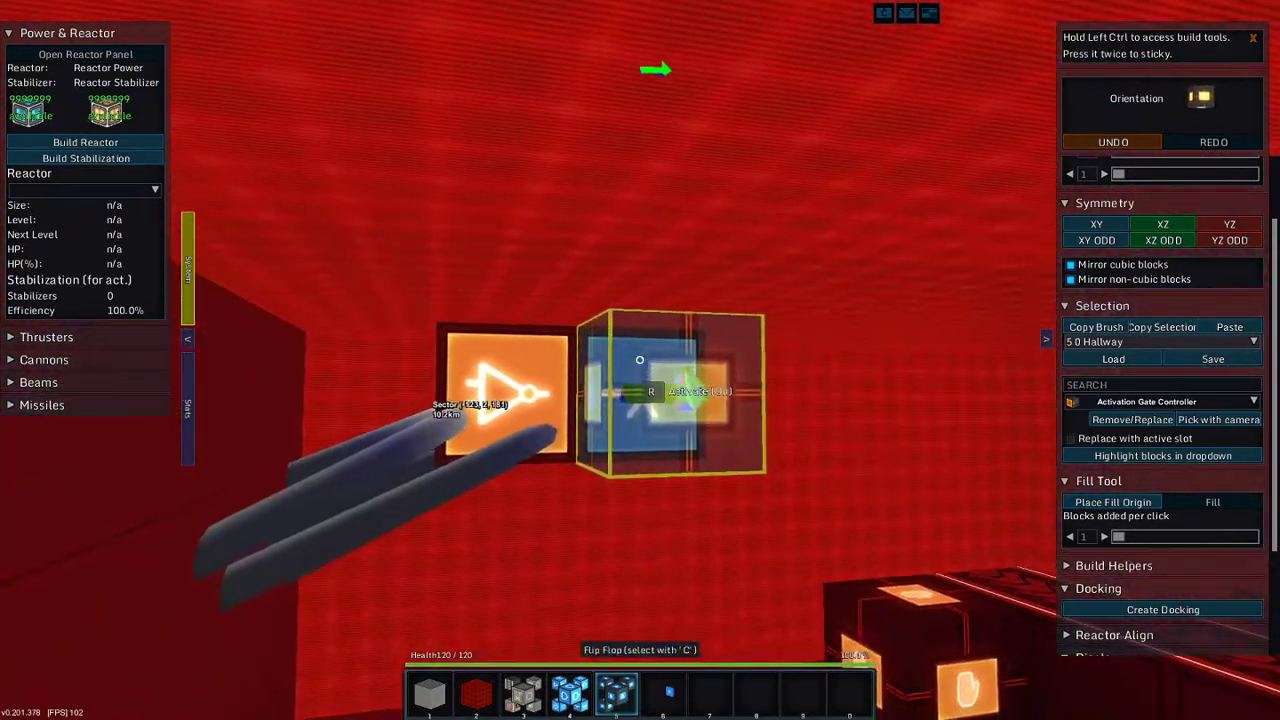
key(w)
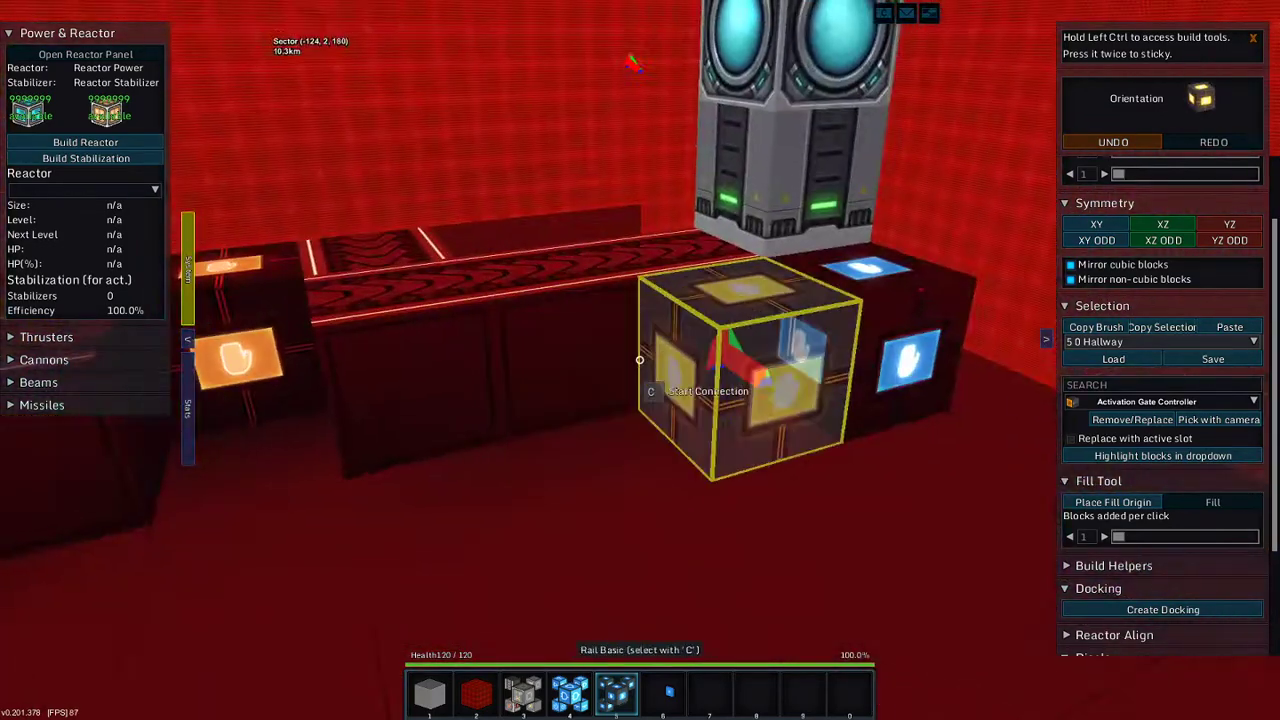
key(r)
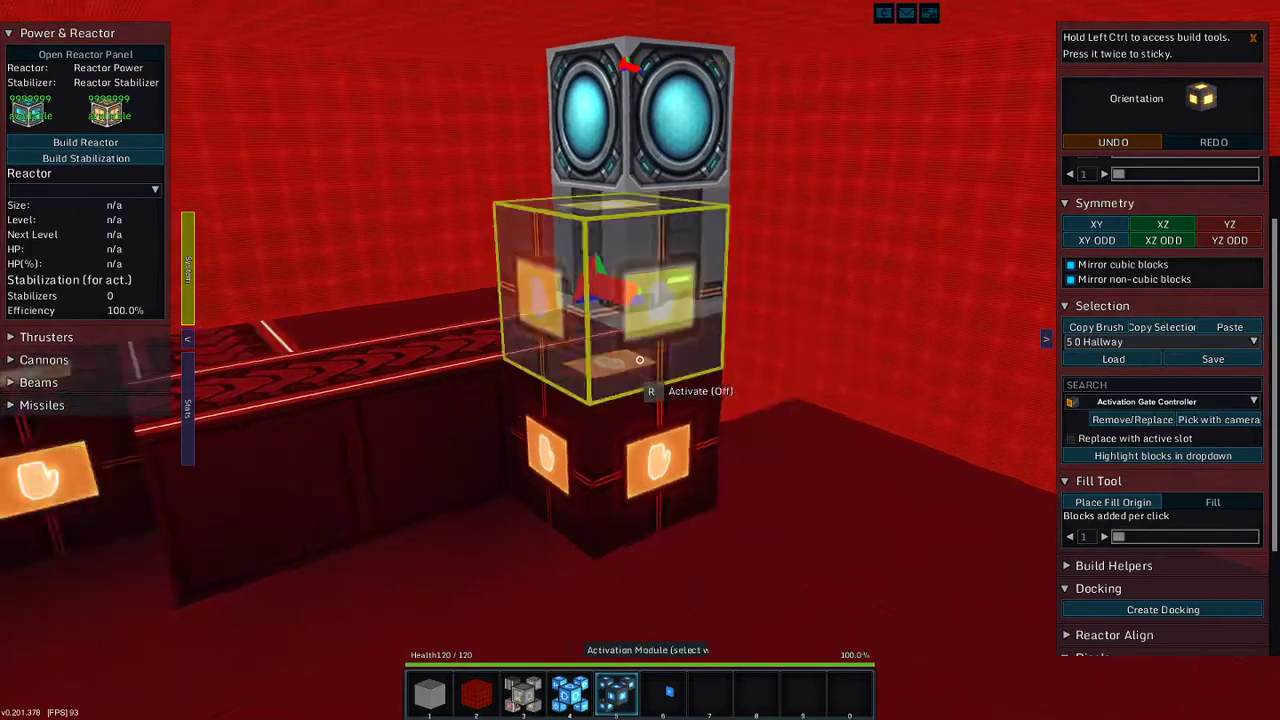
key(w)
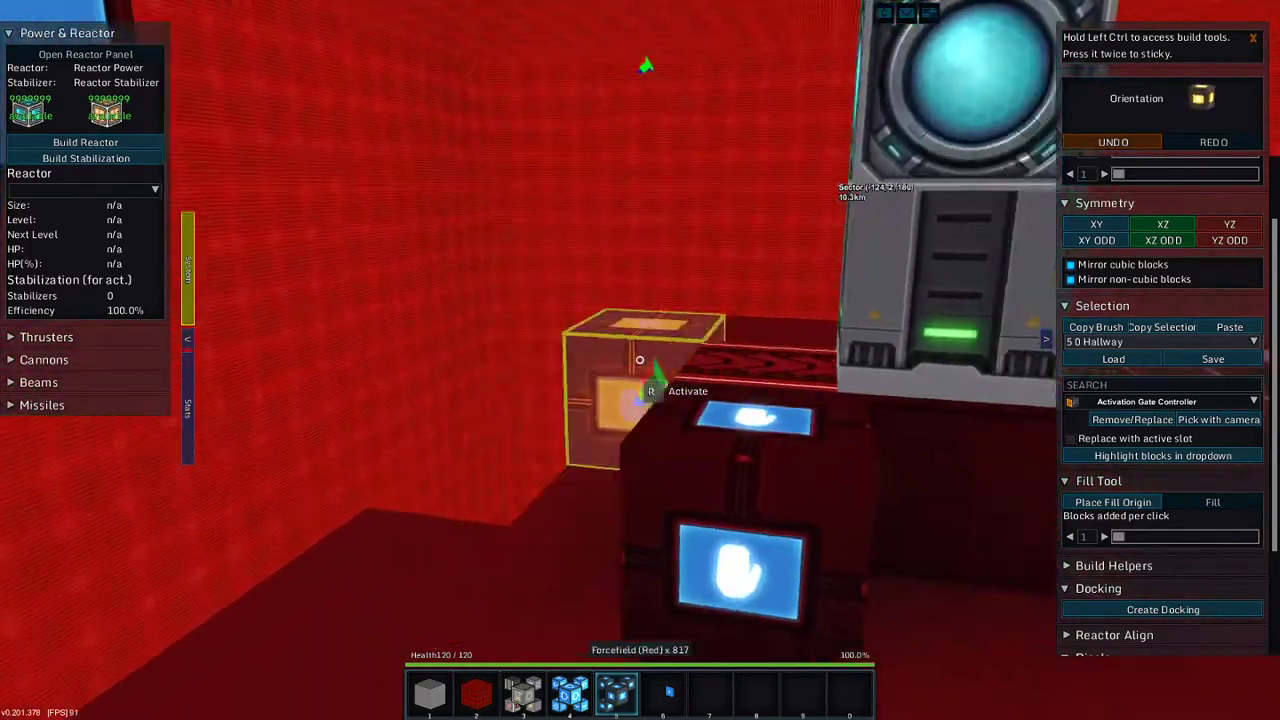
key(w)
- Revisit the armor door, flip-flop and activation module, confirming the rail beneath stays lit blue
key(w)
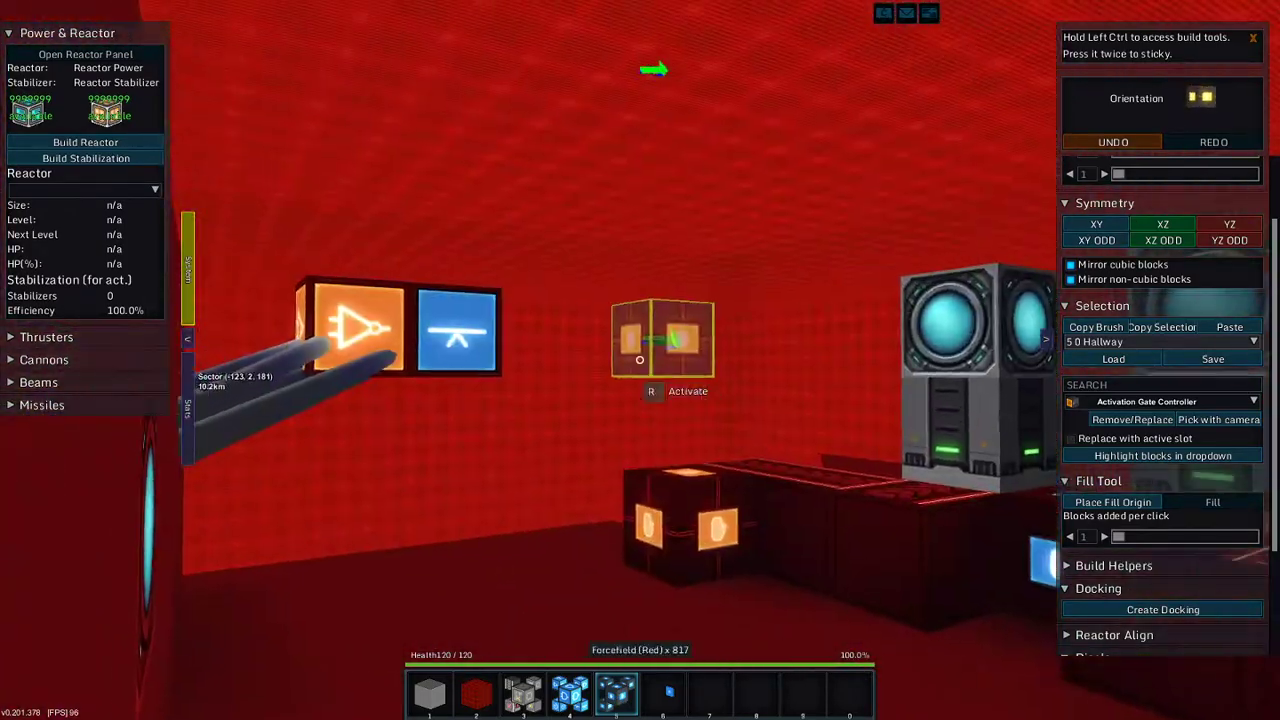
key(w)
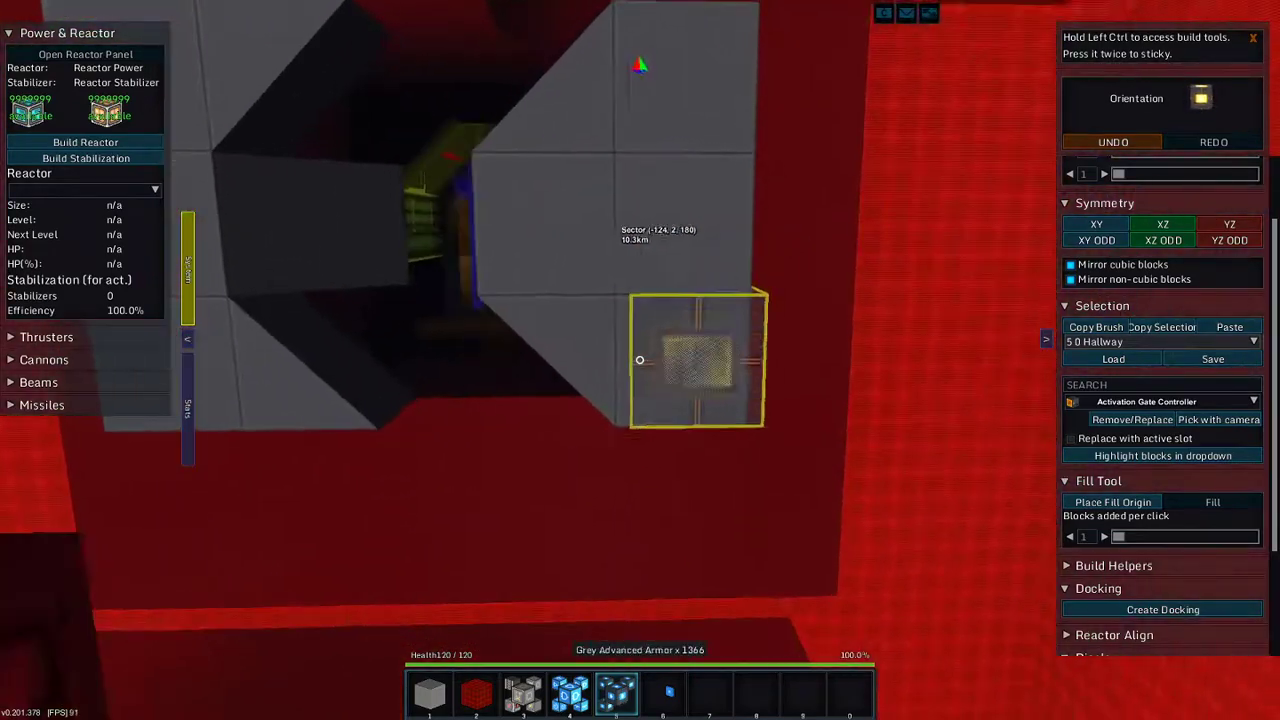
key(w)
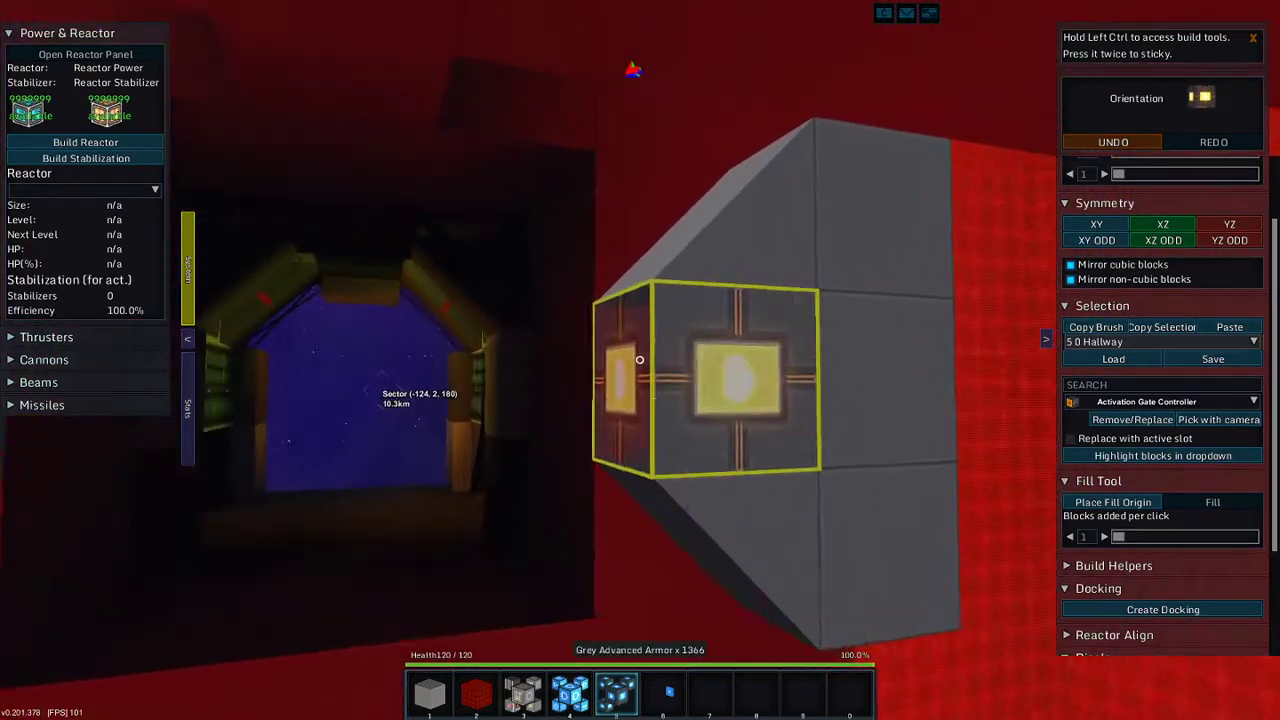
key(w)
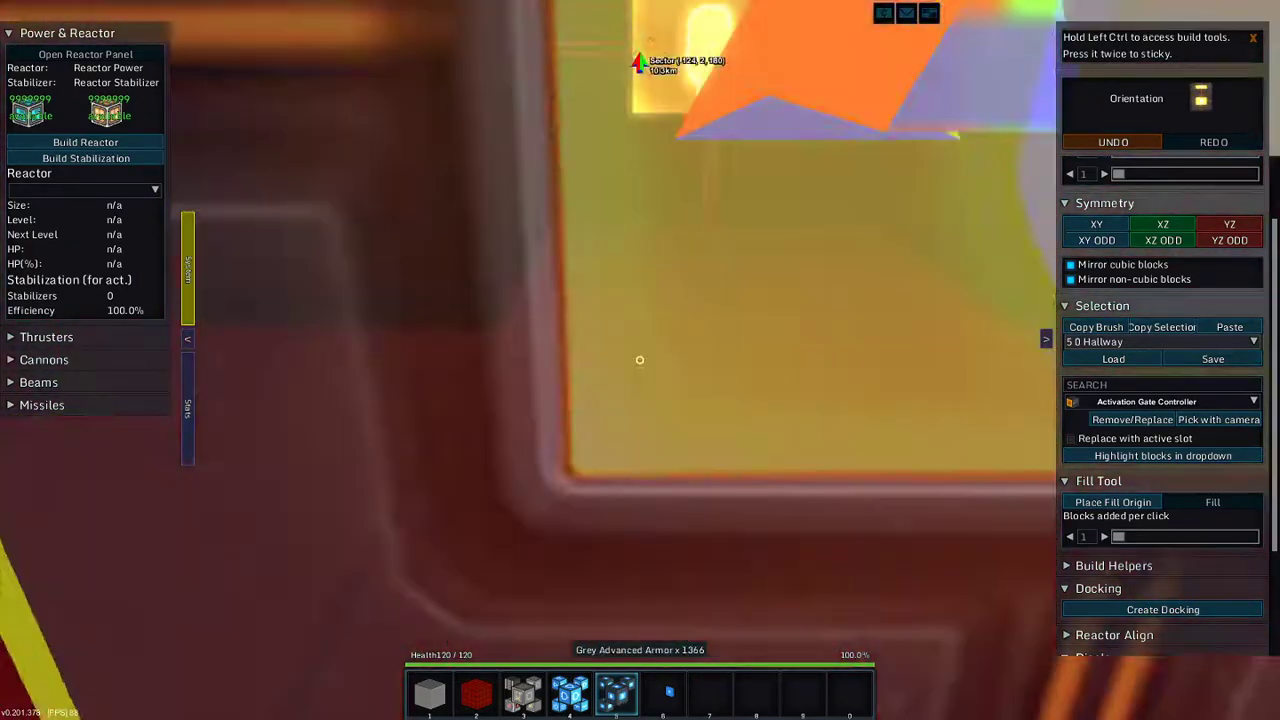
key(w)
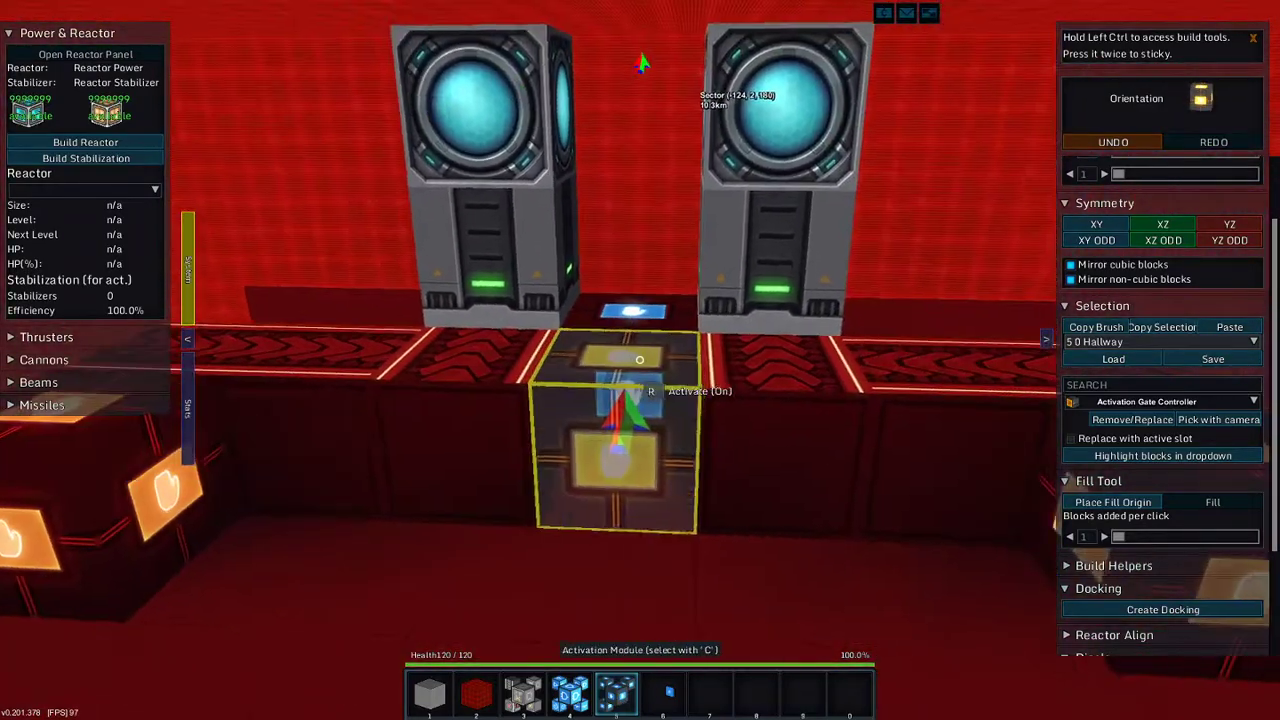
key(w)
key(w)
key(w)
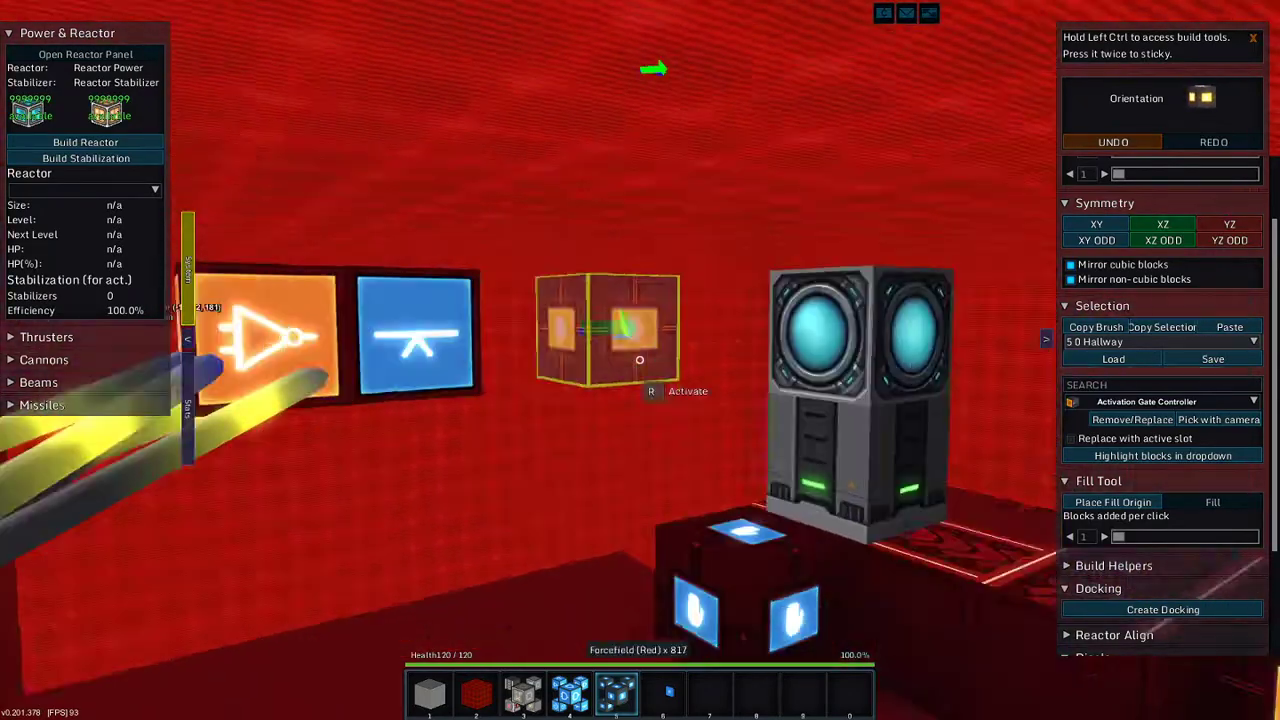
key(s)
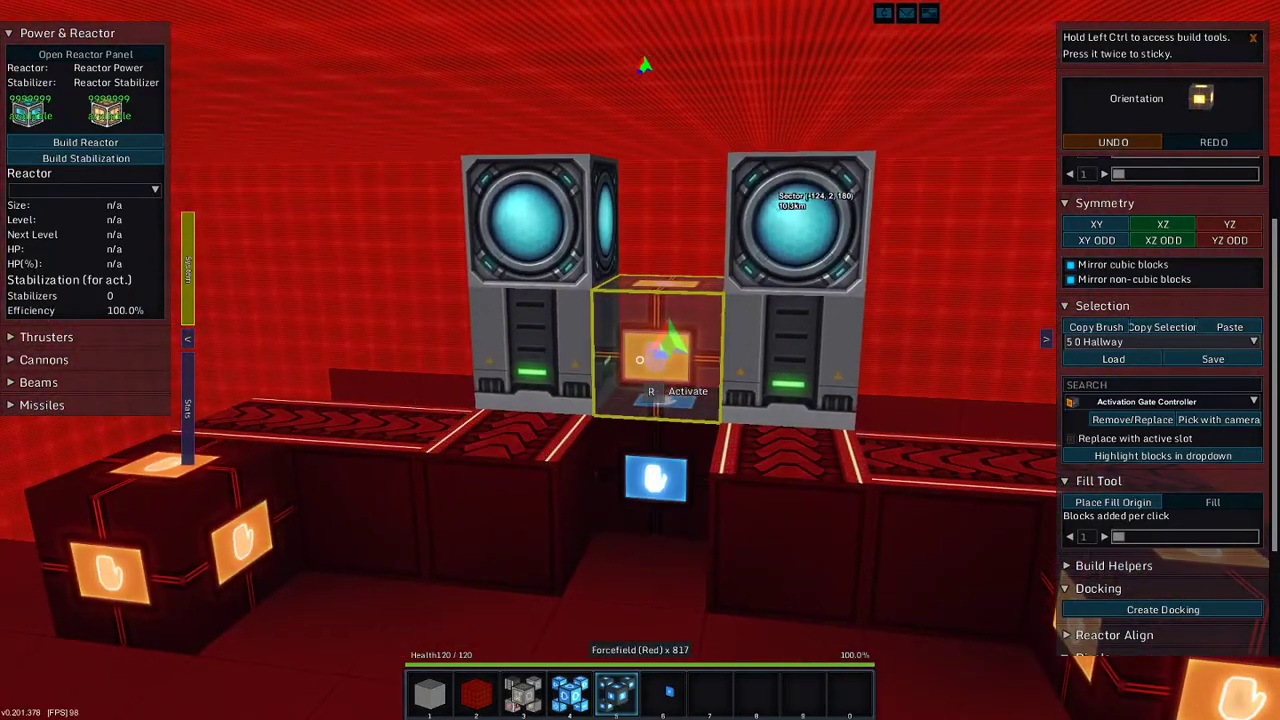
key(w)
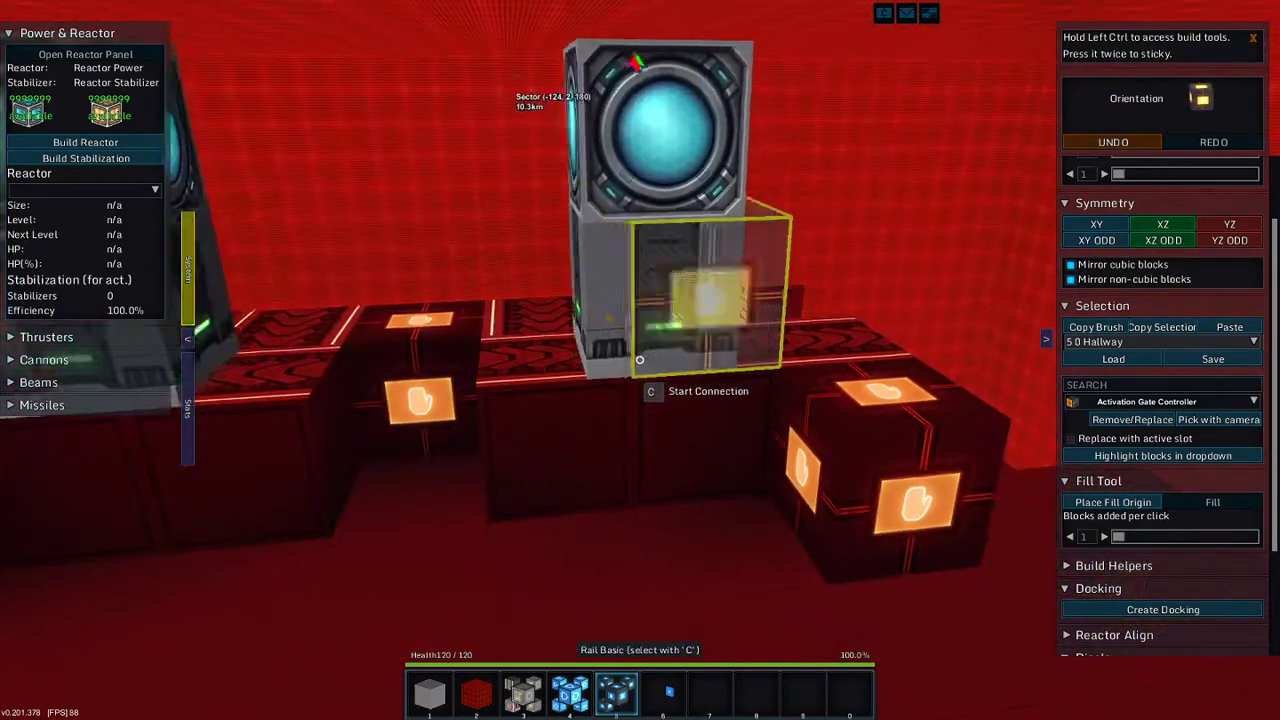
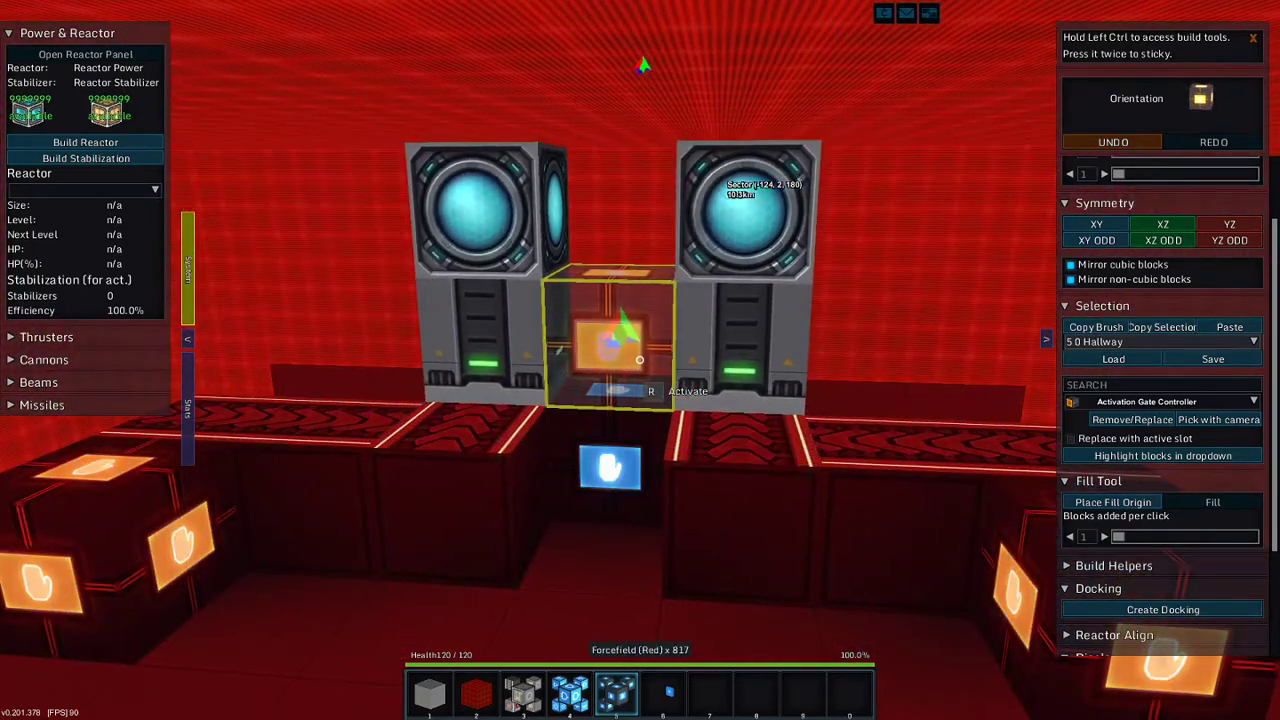
- Test the activation module, then lay a row of NOT-Signal gates in front of the reactor stabilizers
key(r)
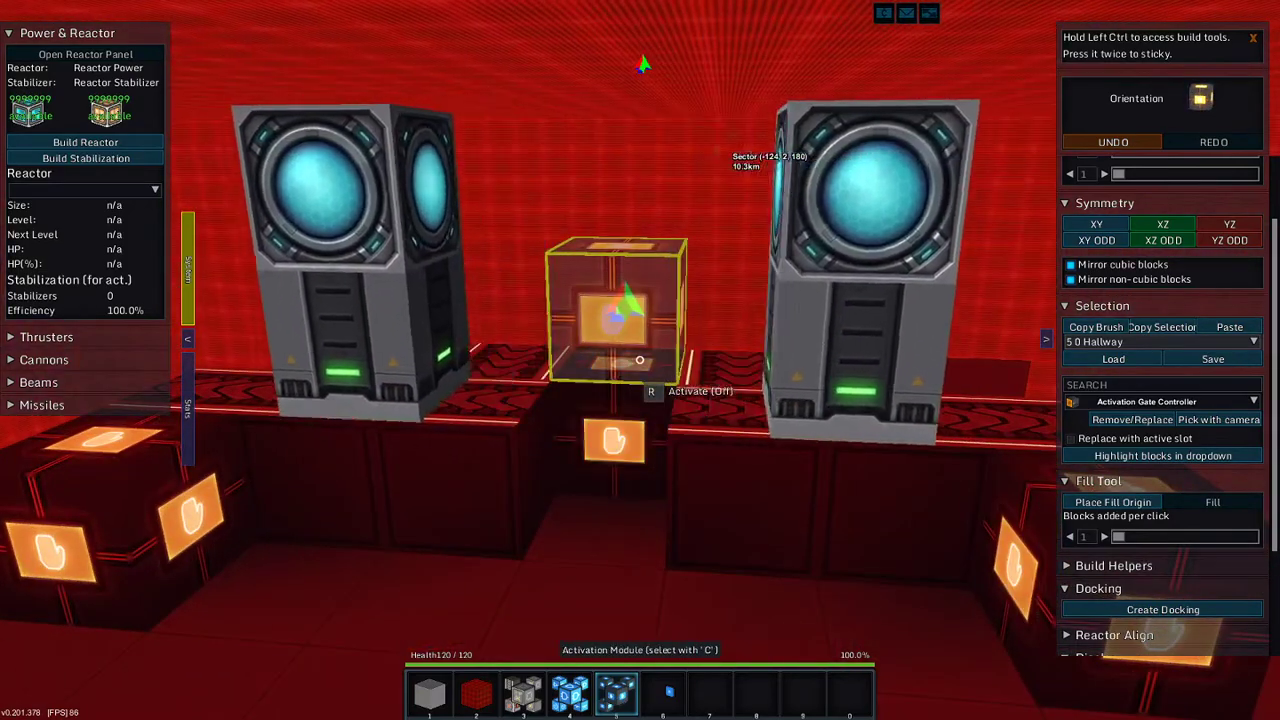
key(w)
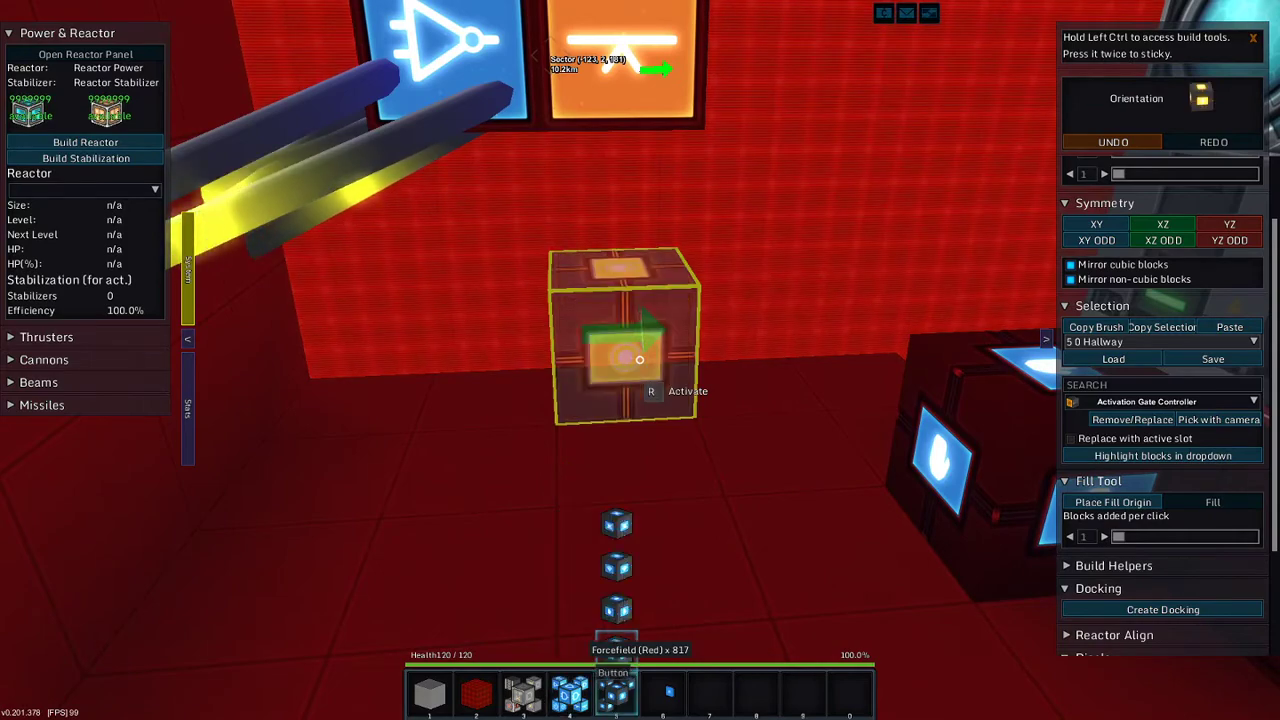
key(d)
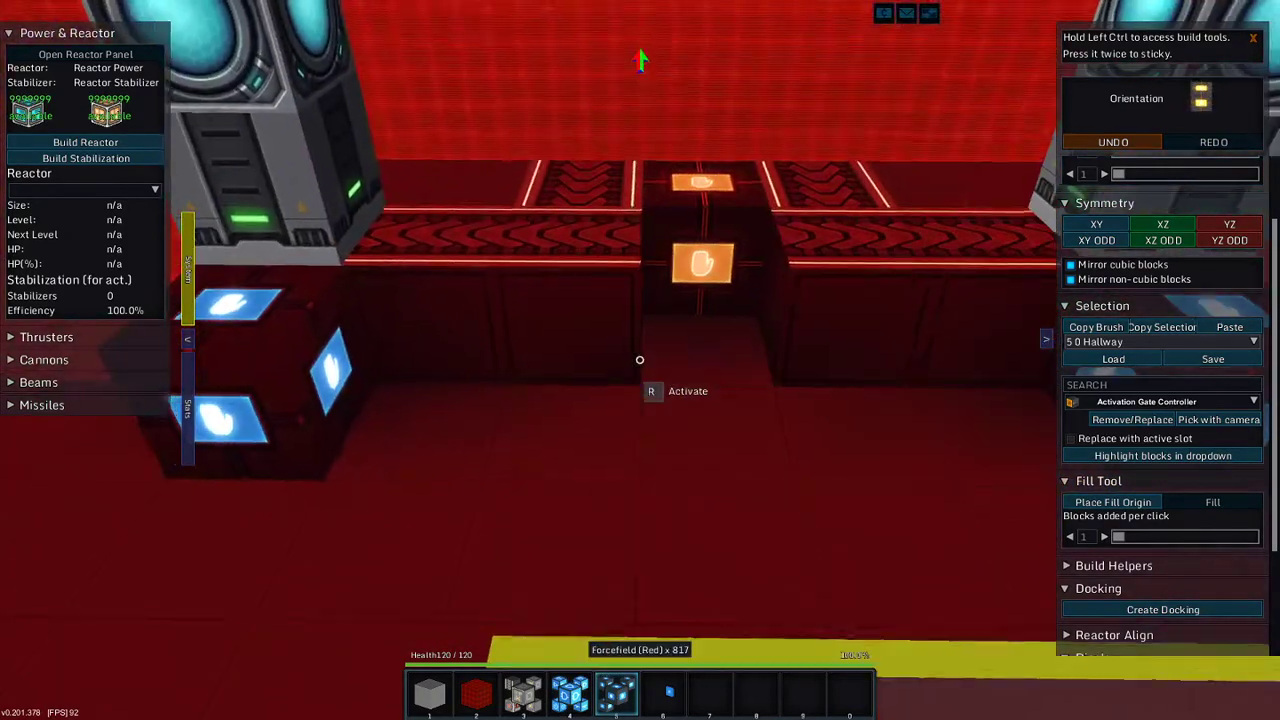
key(w)
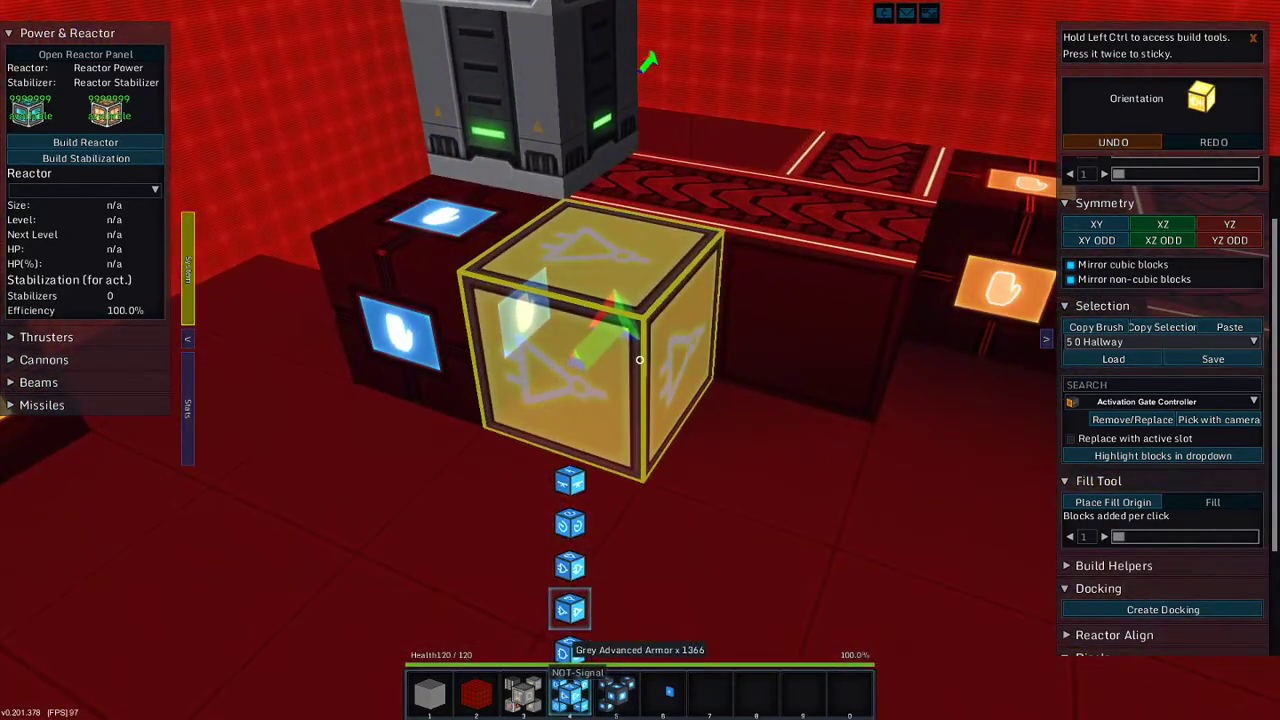
click(640, 360)
key(w)
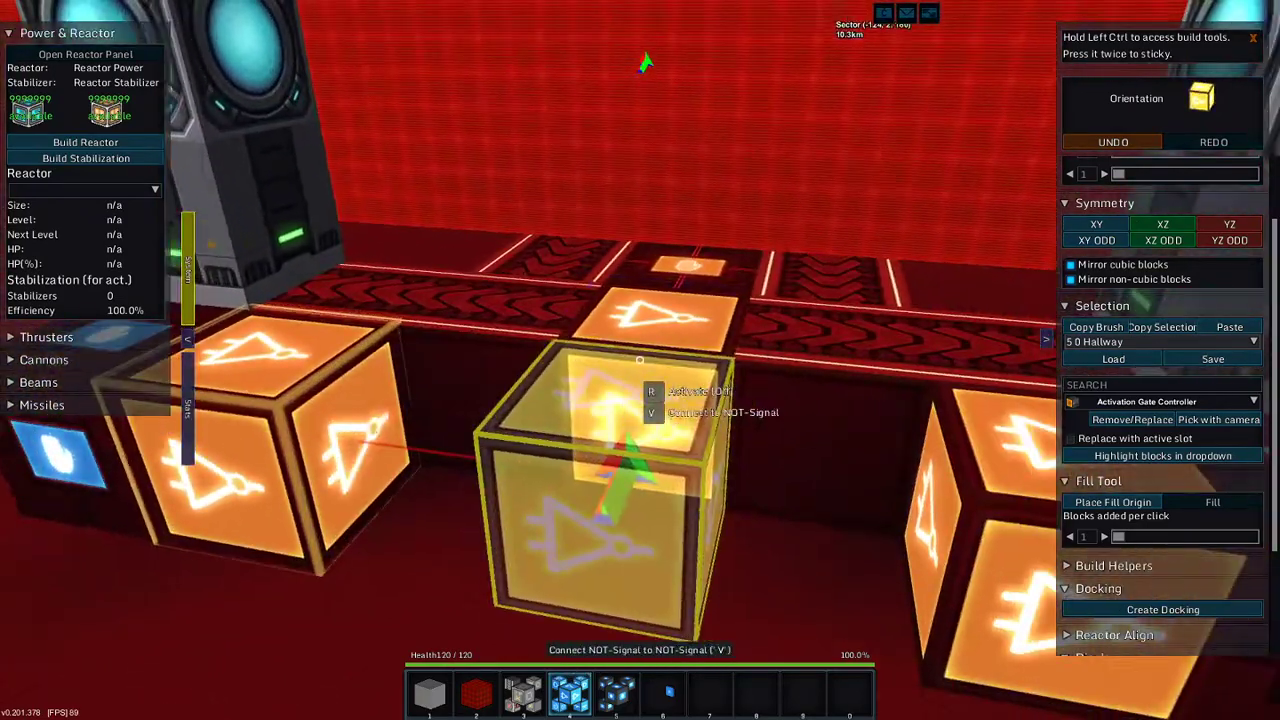
- Add an activation module atop a NOT gate and wire it through the gates to the forcefield logic
key(w)
click(640, 360)
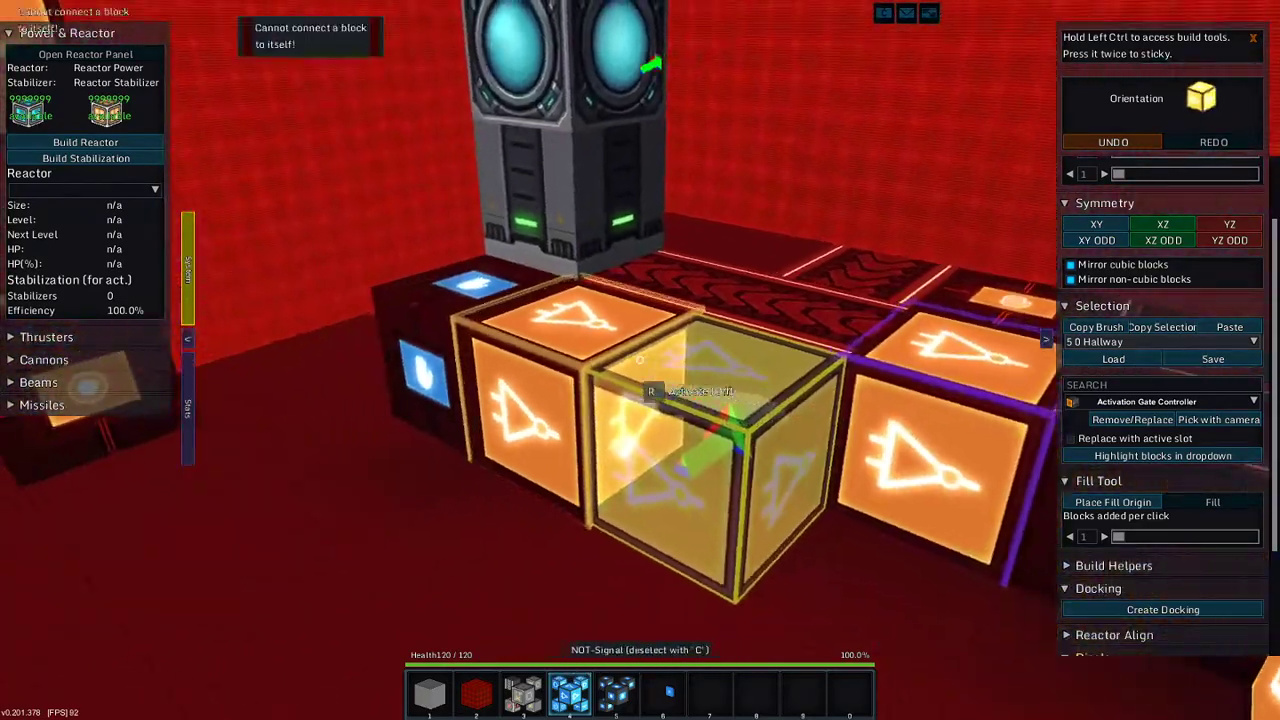
key(c)
key(w)
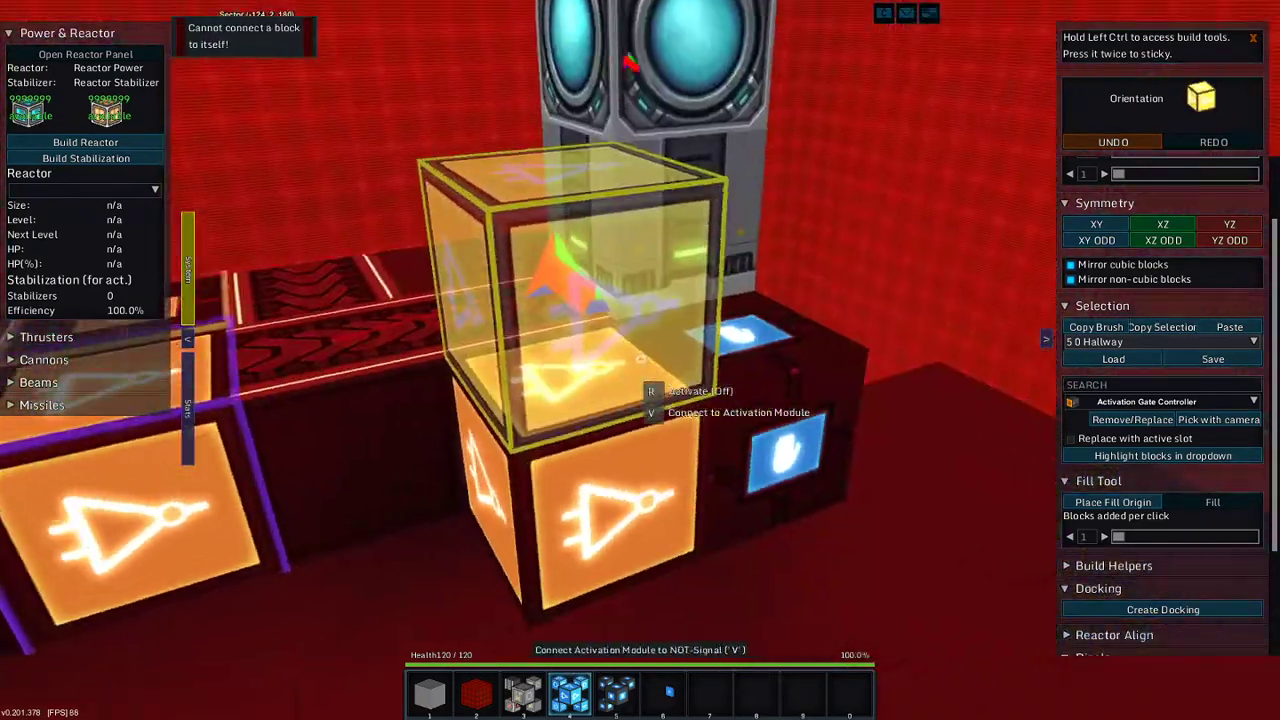
key(w)
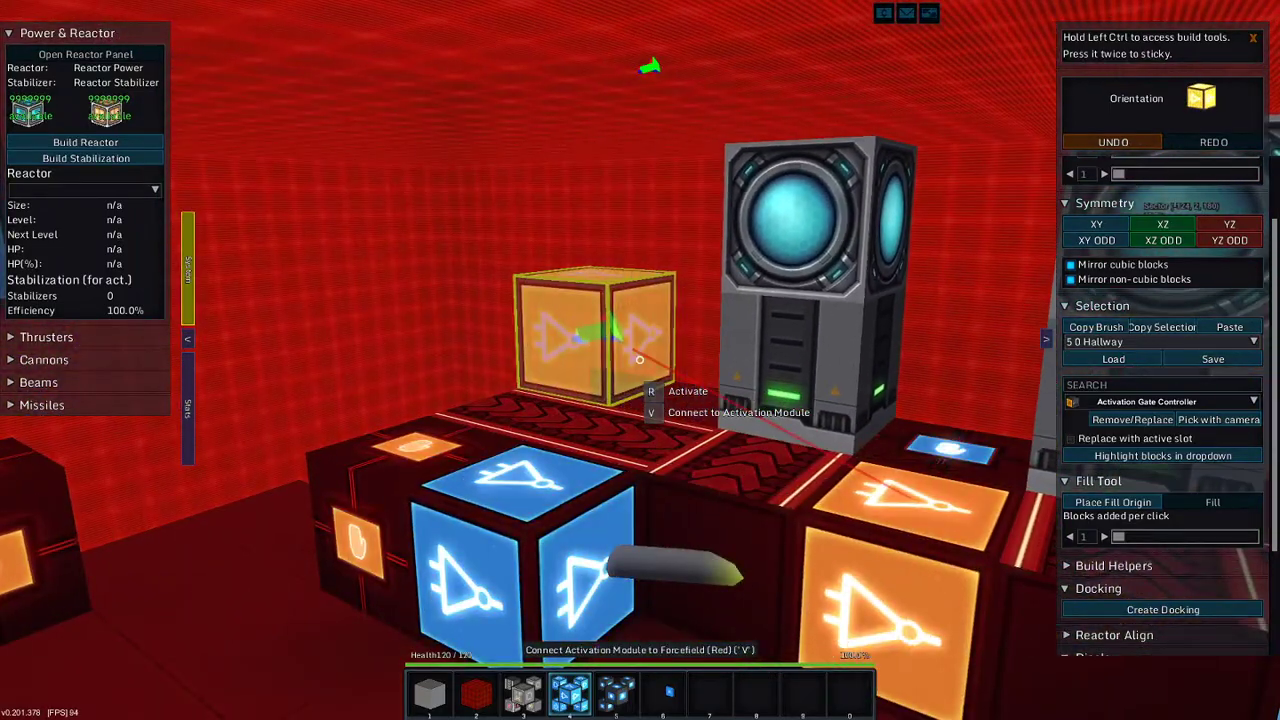
key(w)
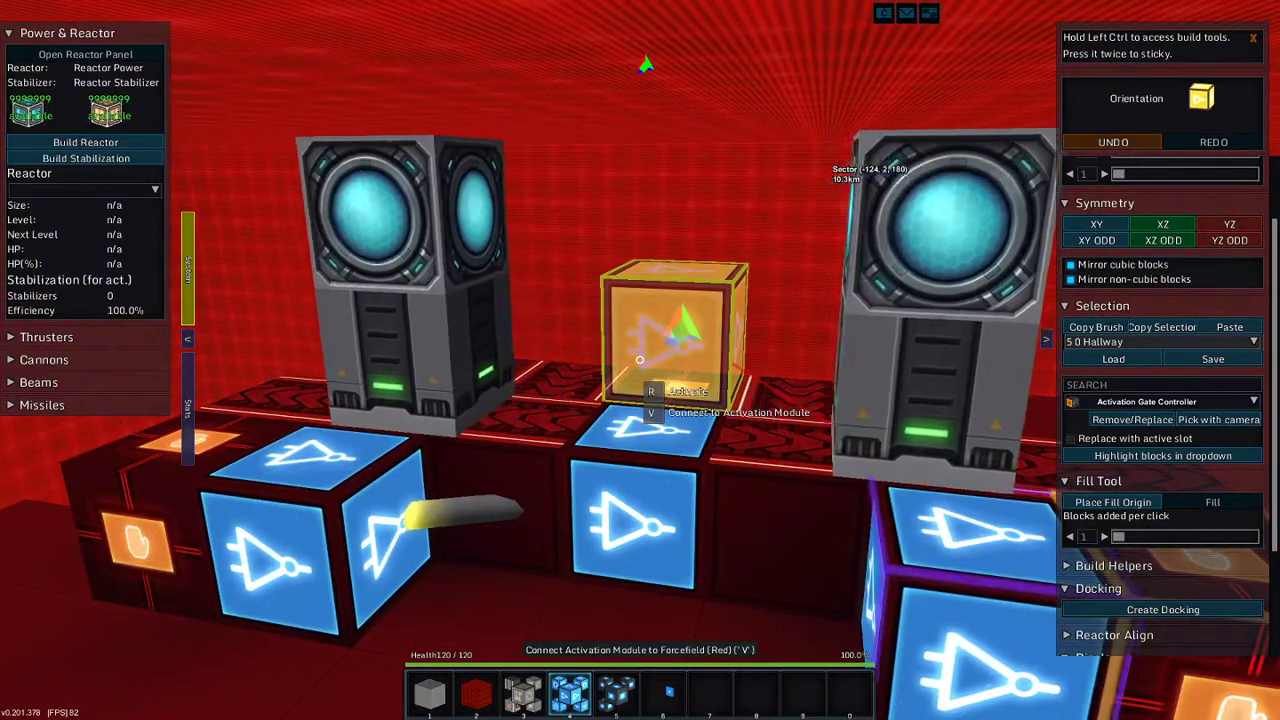
key(v)
key(w)
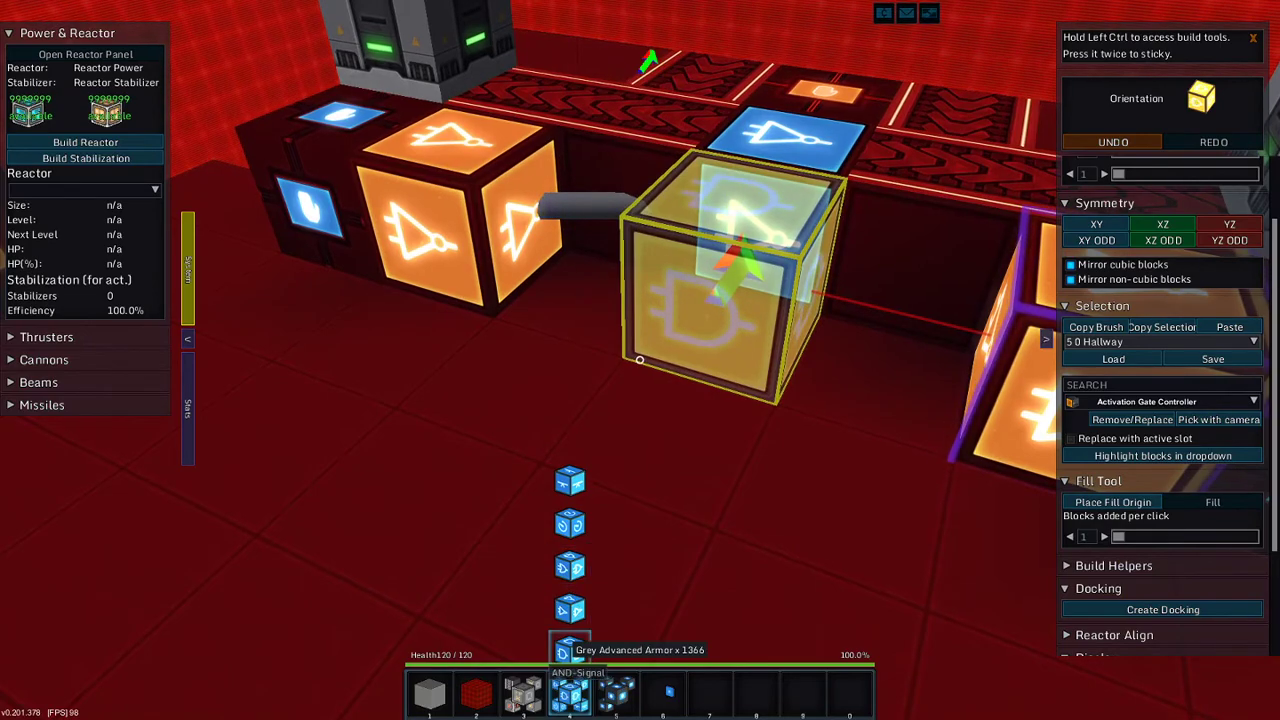
- Remove unwanted logic blocks and link the NOT gates to the AND gate, testing that outputs switch on
key(w)
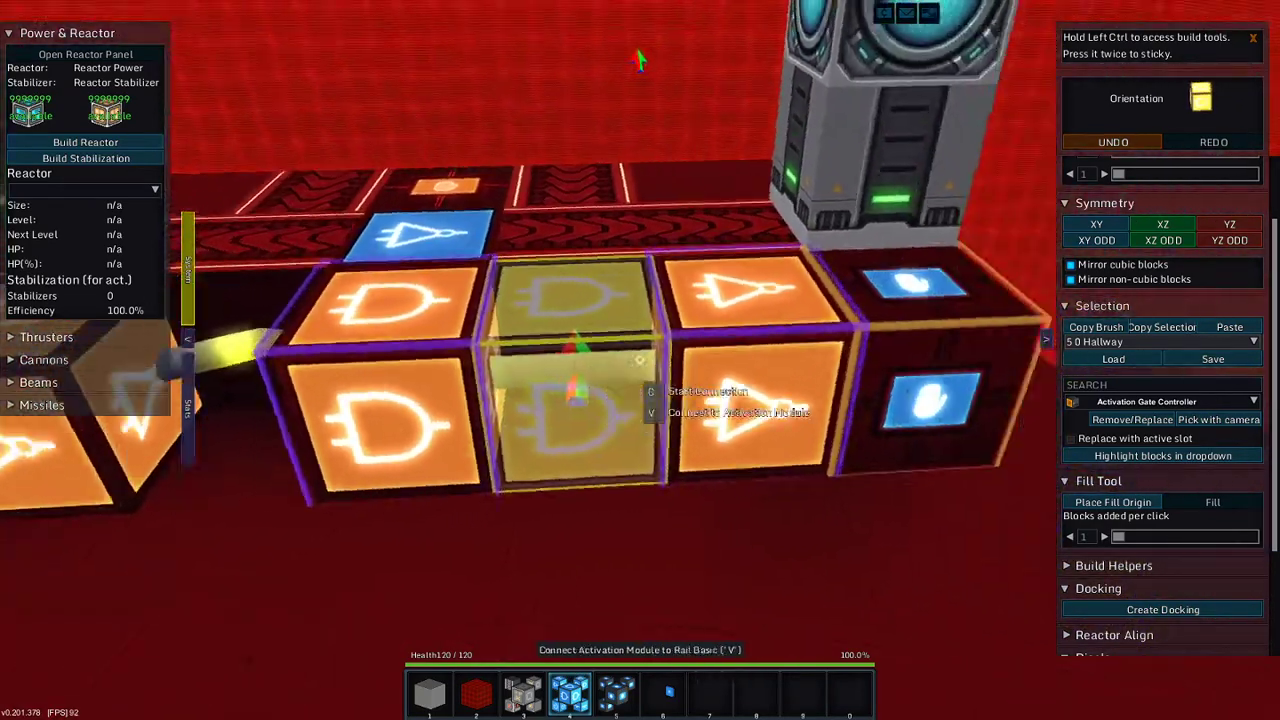
right_click(640, 360)
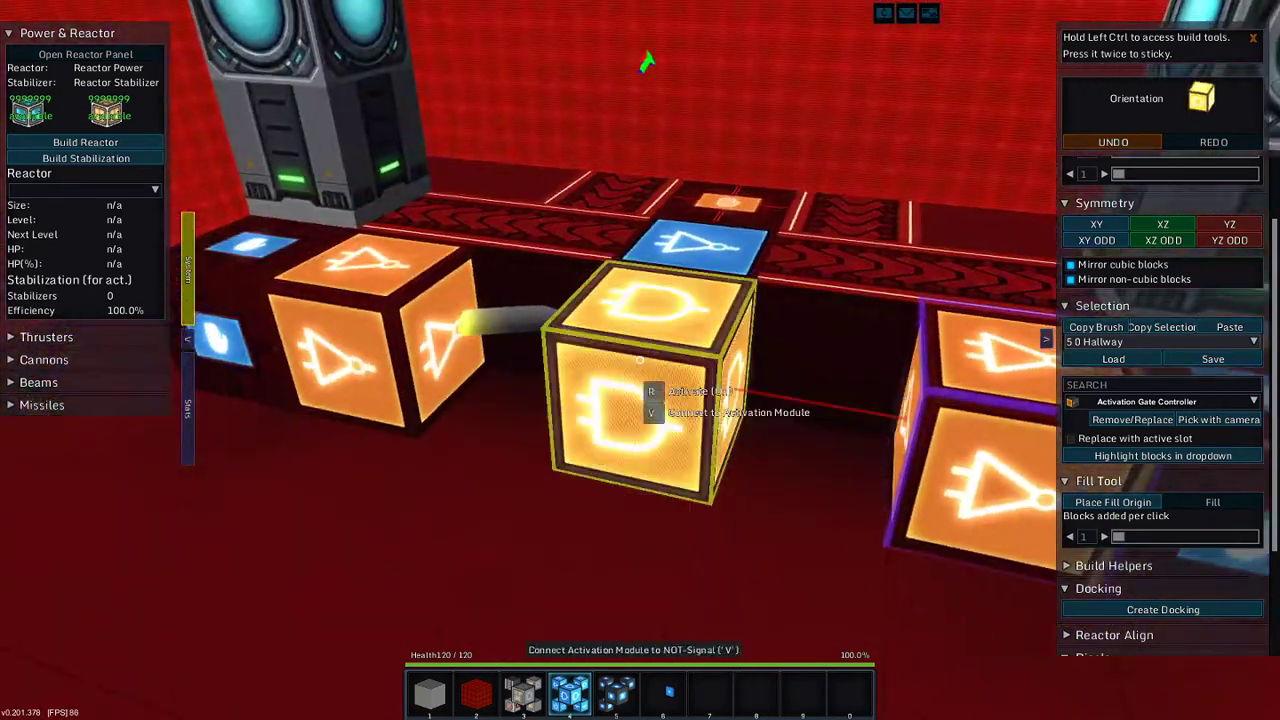
key(w)
key(c)
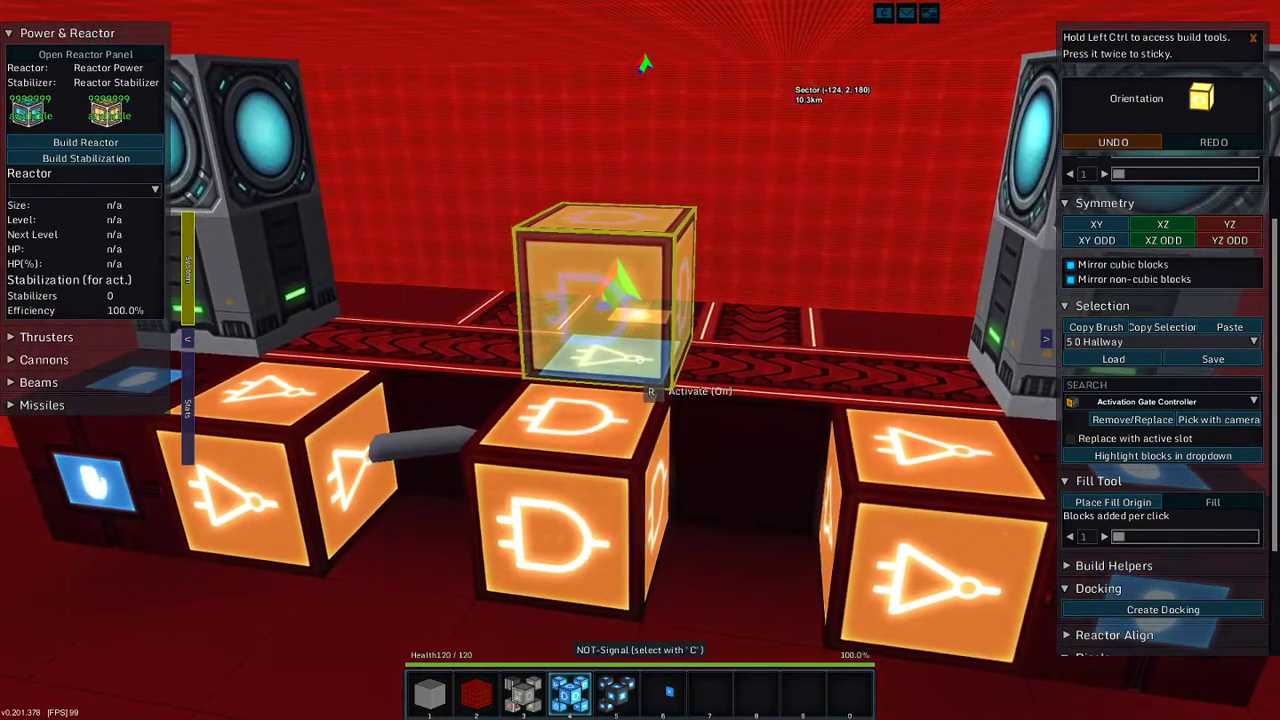
key(v)
key(w)
key(v)
key(w)
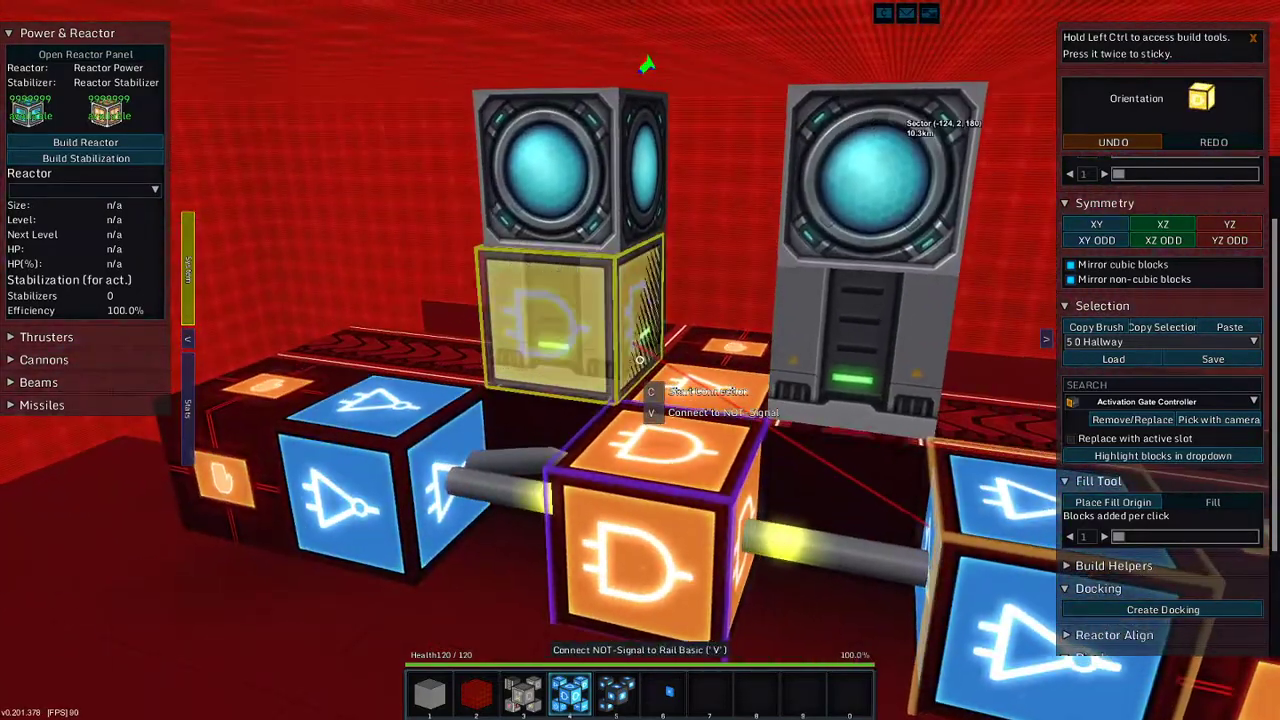
- Wire the remaining NOT gates to the forcefield, flip-flop and AND gate, toggling them to check states
key(w)
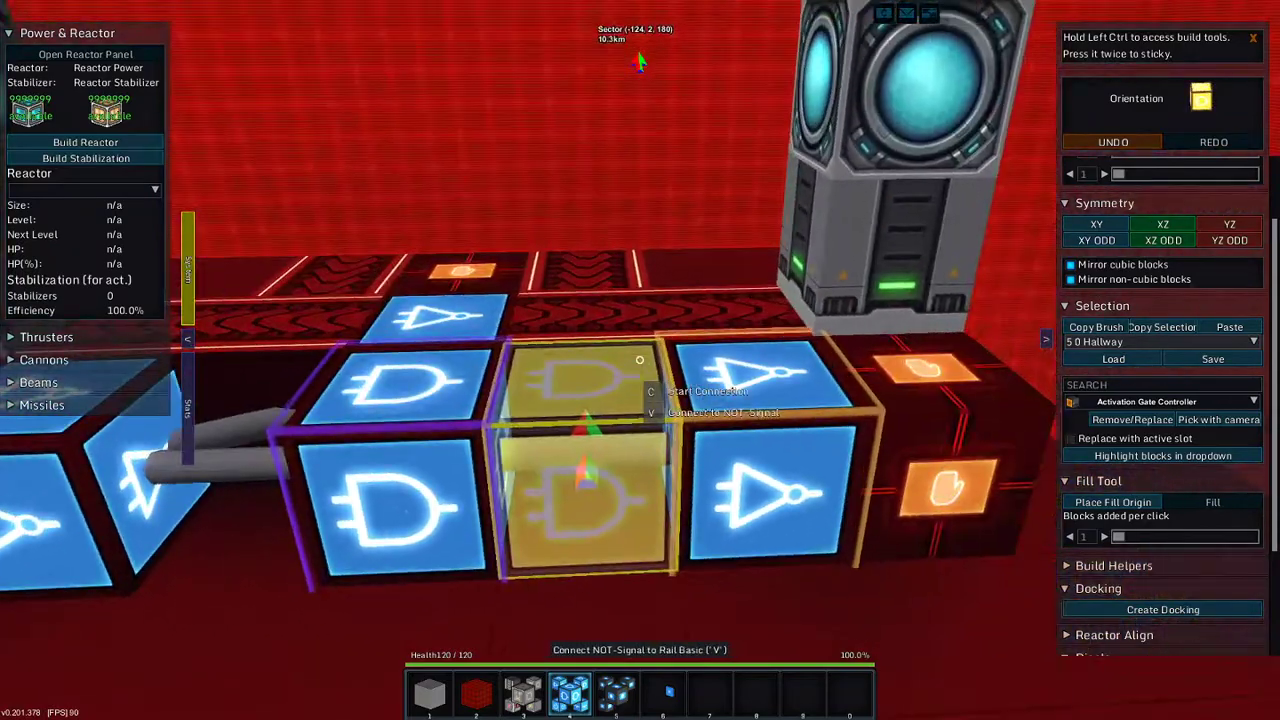
key(r)
key(w)
key(w)
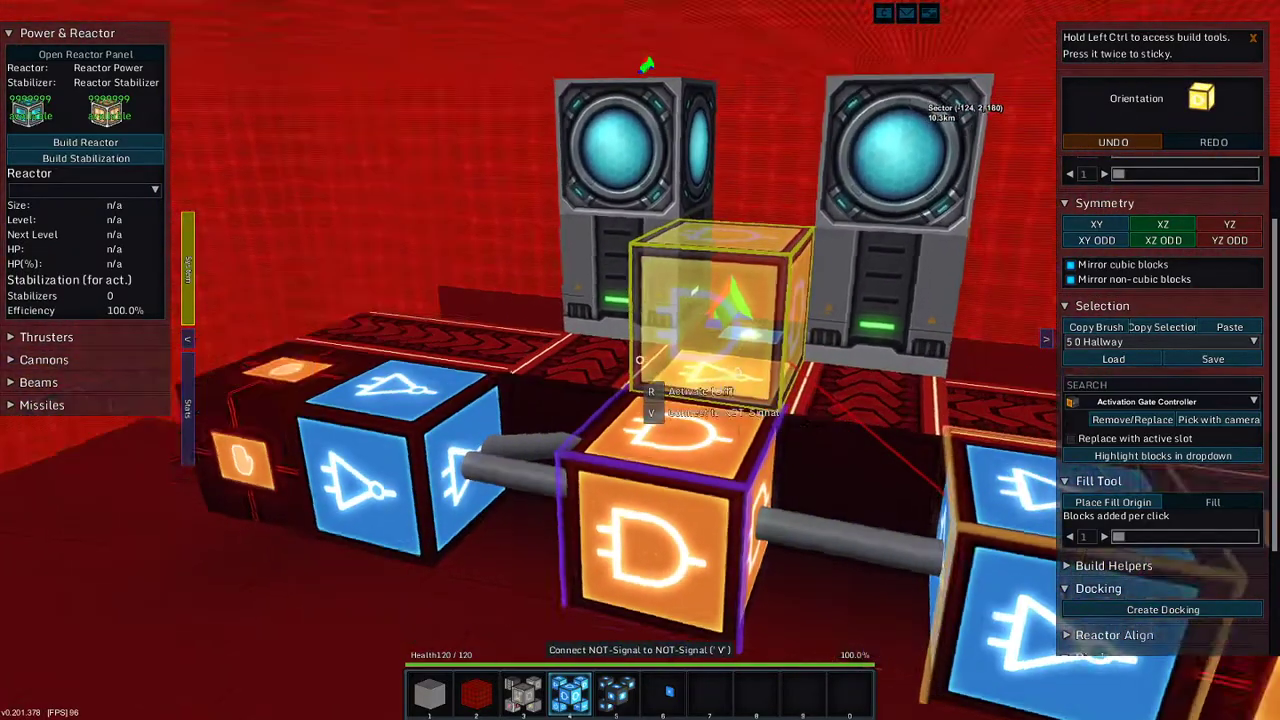
key(w)
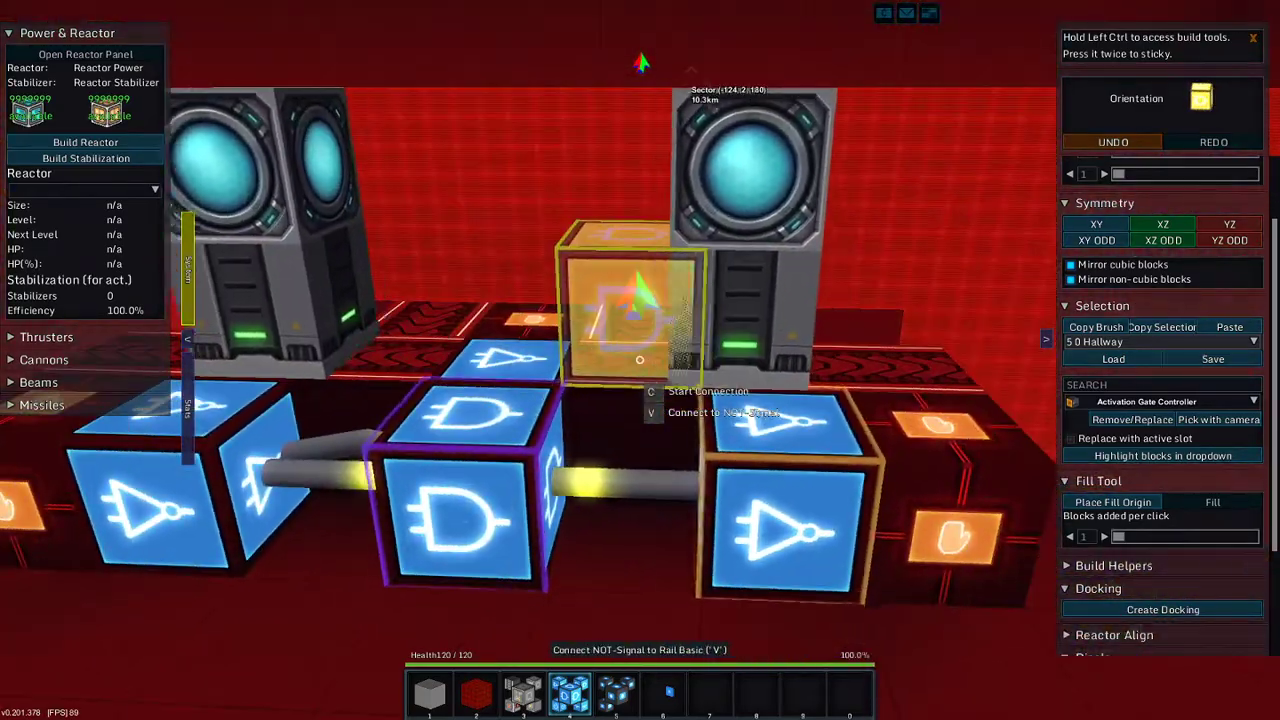
key(w)
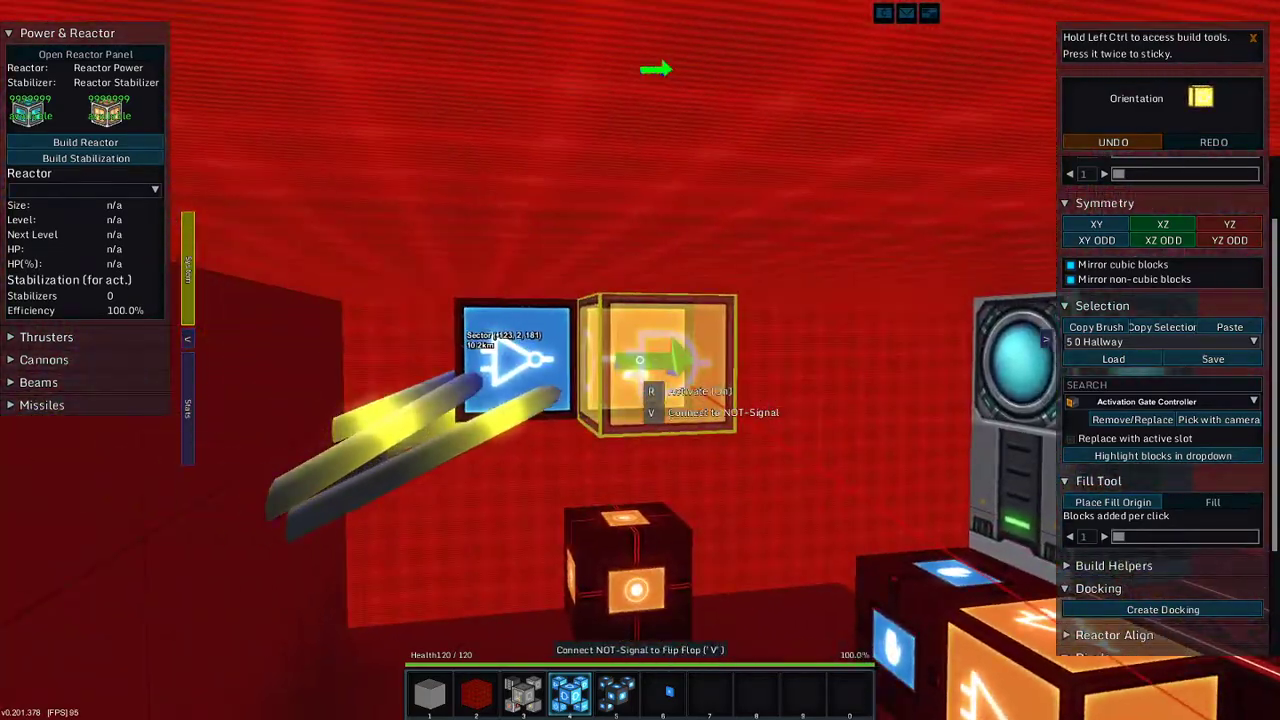
key(w)
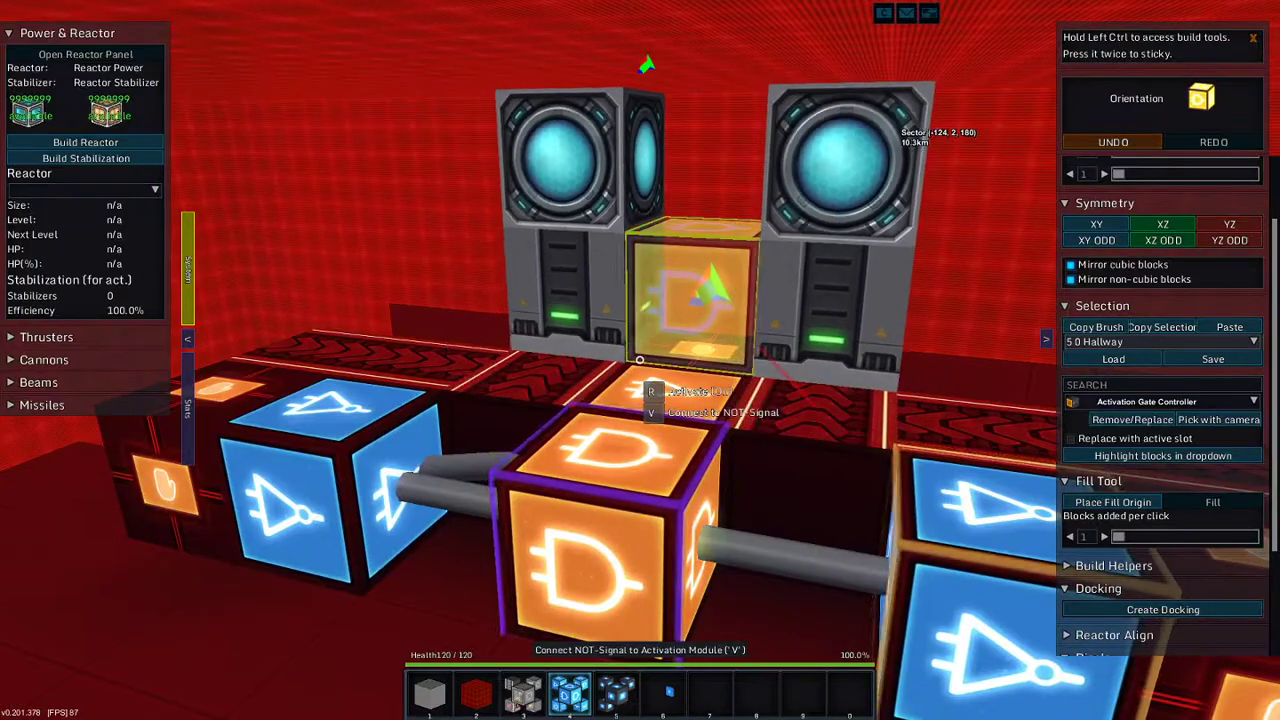
key(w)
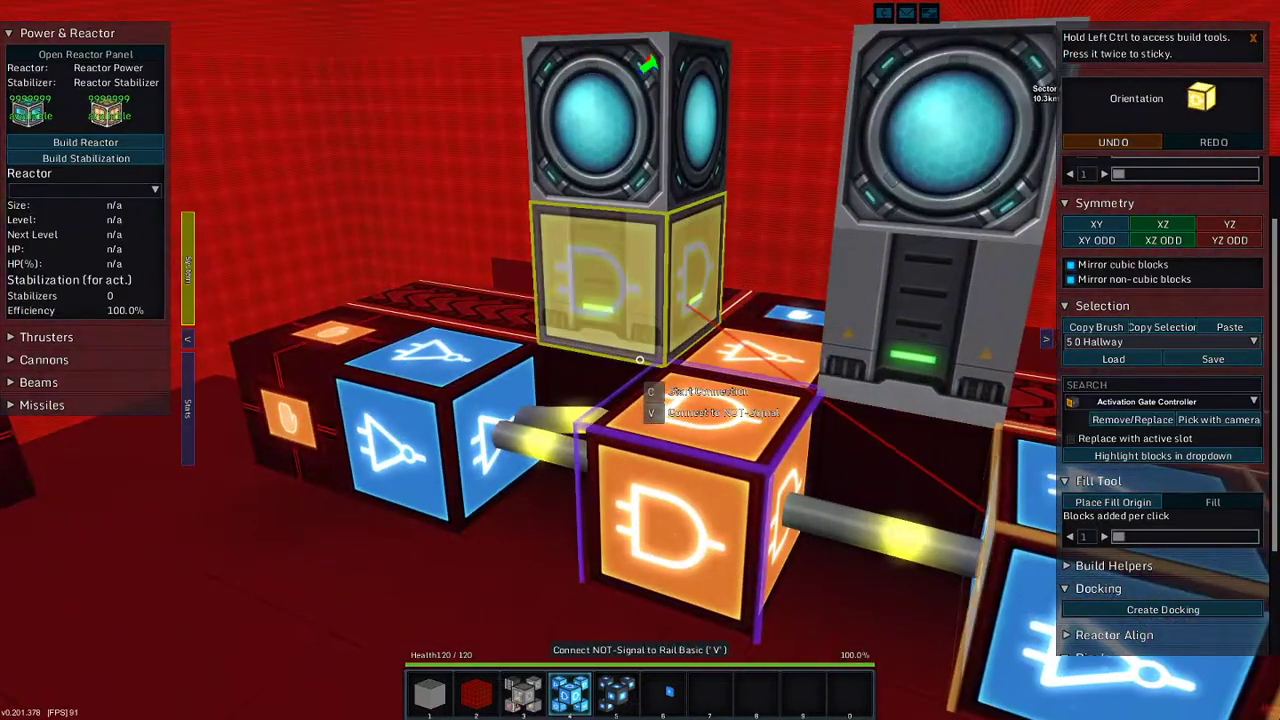
key(w)
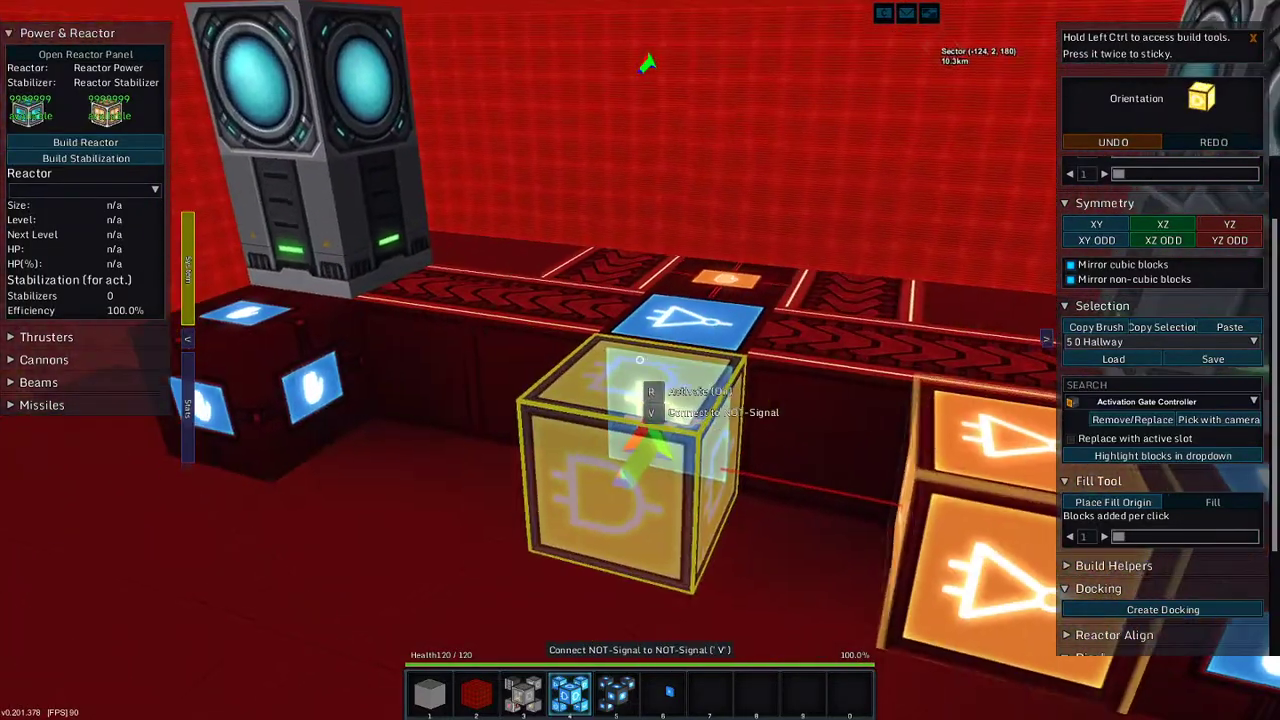
key(w)
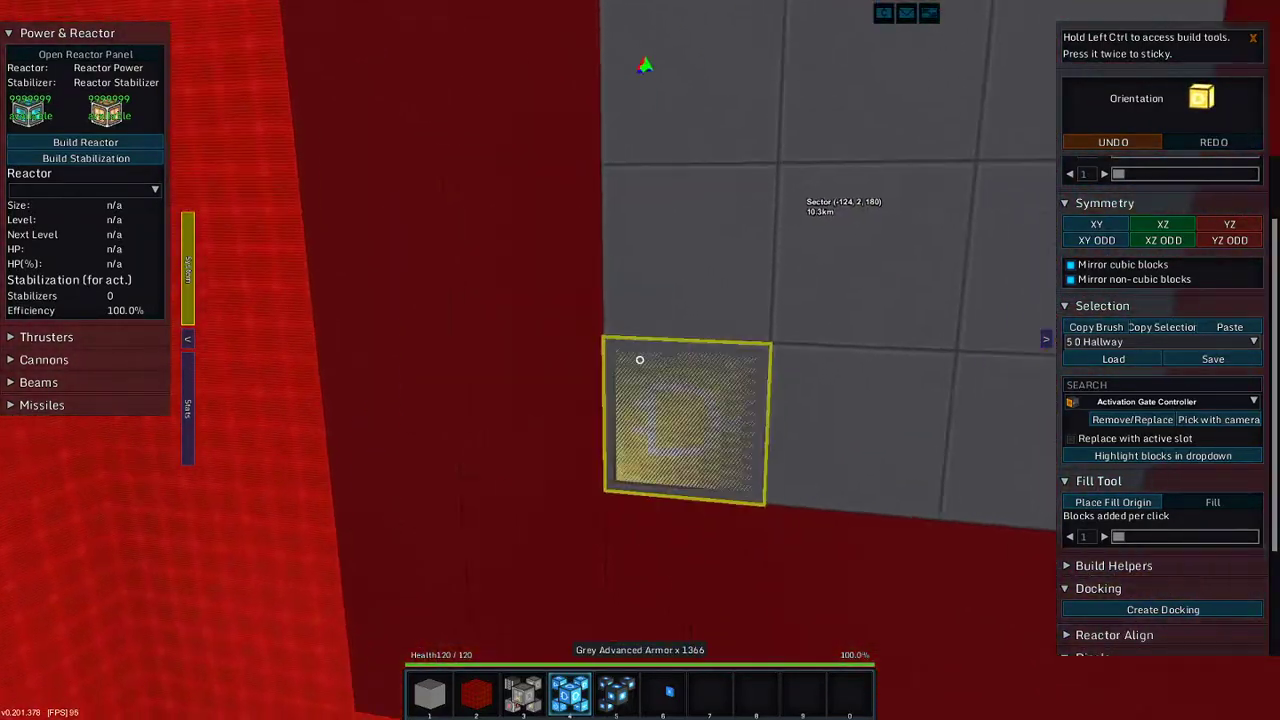
- Place an AND-Signal block against the grey armor wall
click(640, 359)
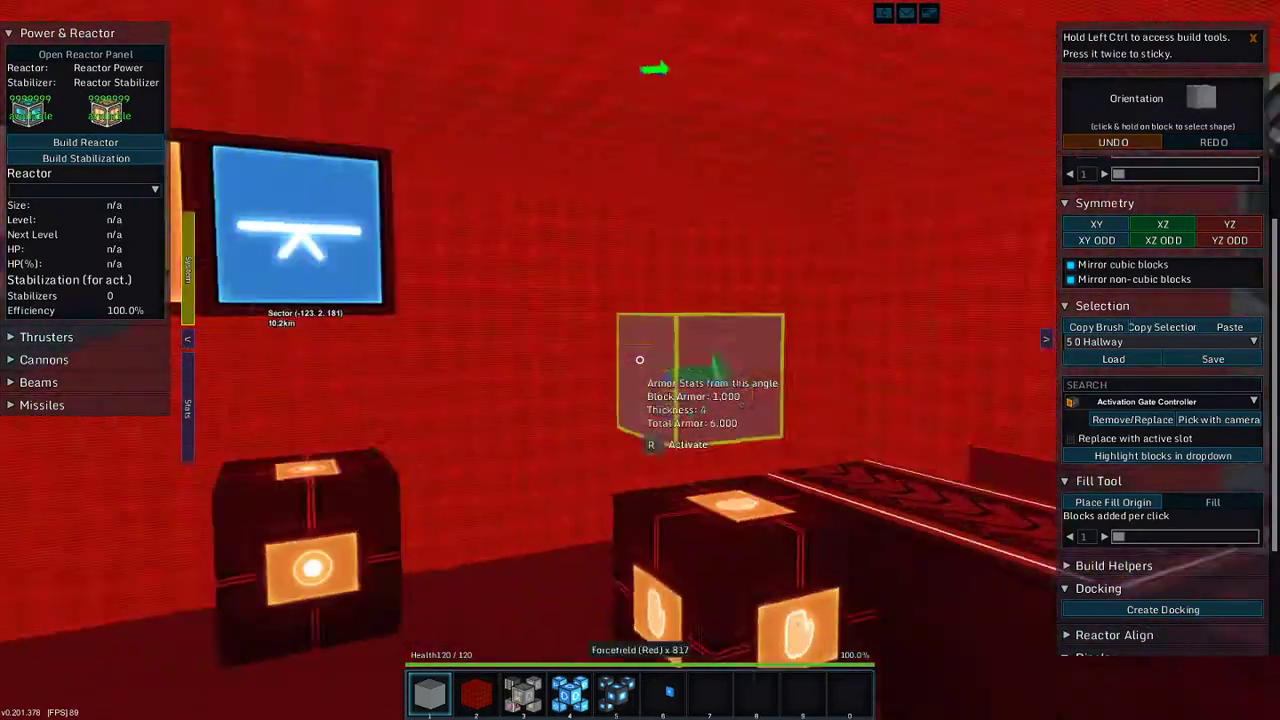
- Clear grey advanced armor blocks from the wall around the forcefield doorway
key(w)
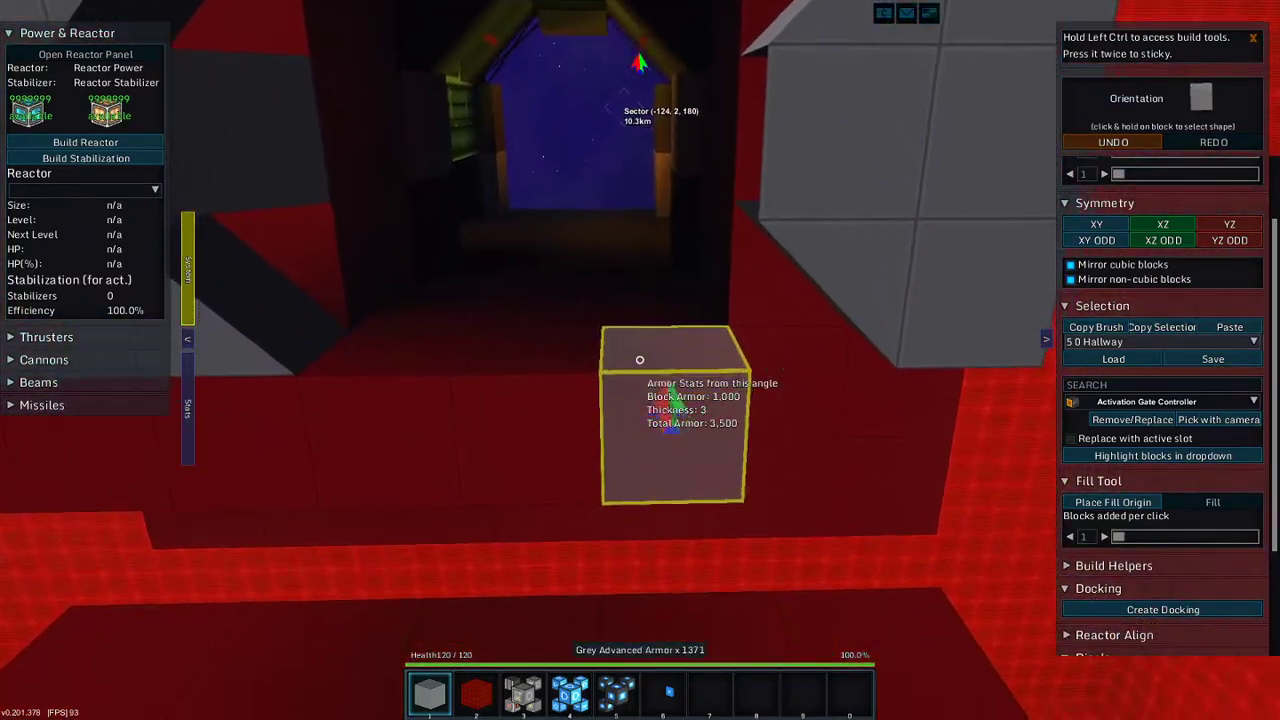
right_click(640, 360)
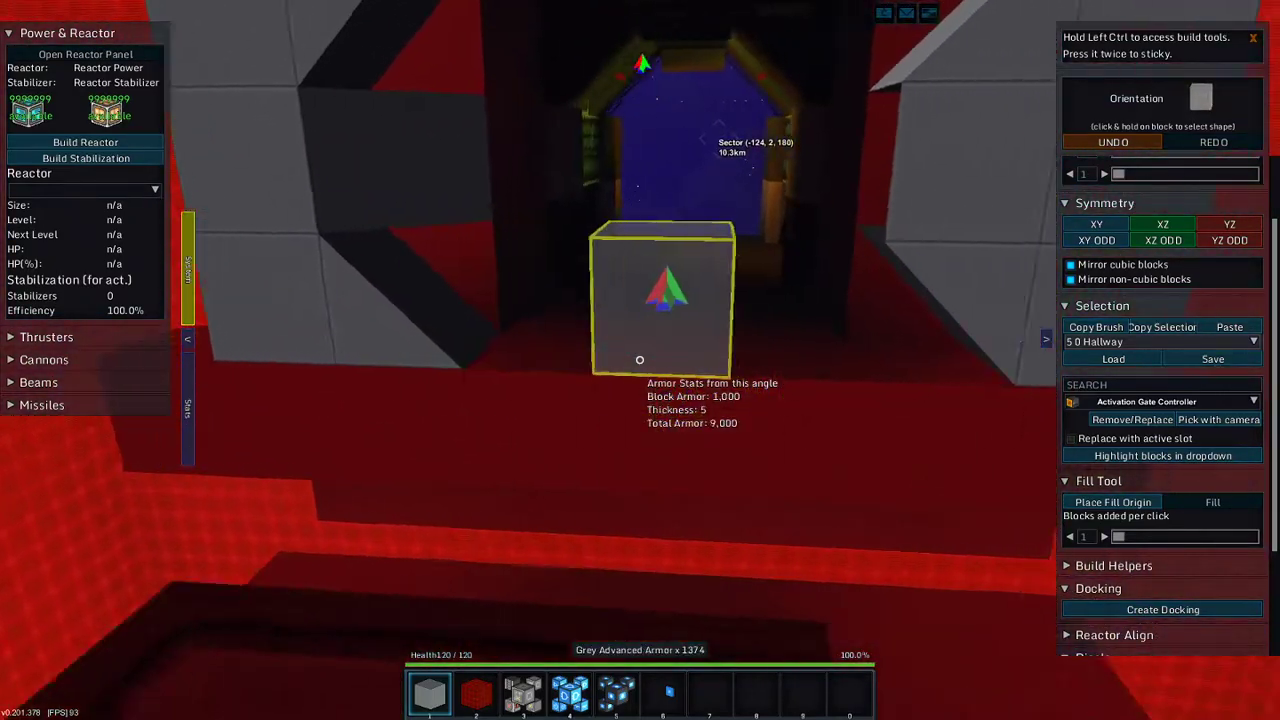
right_click(640, 360)
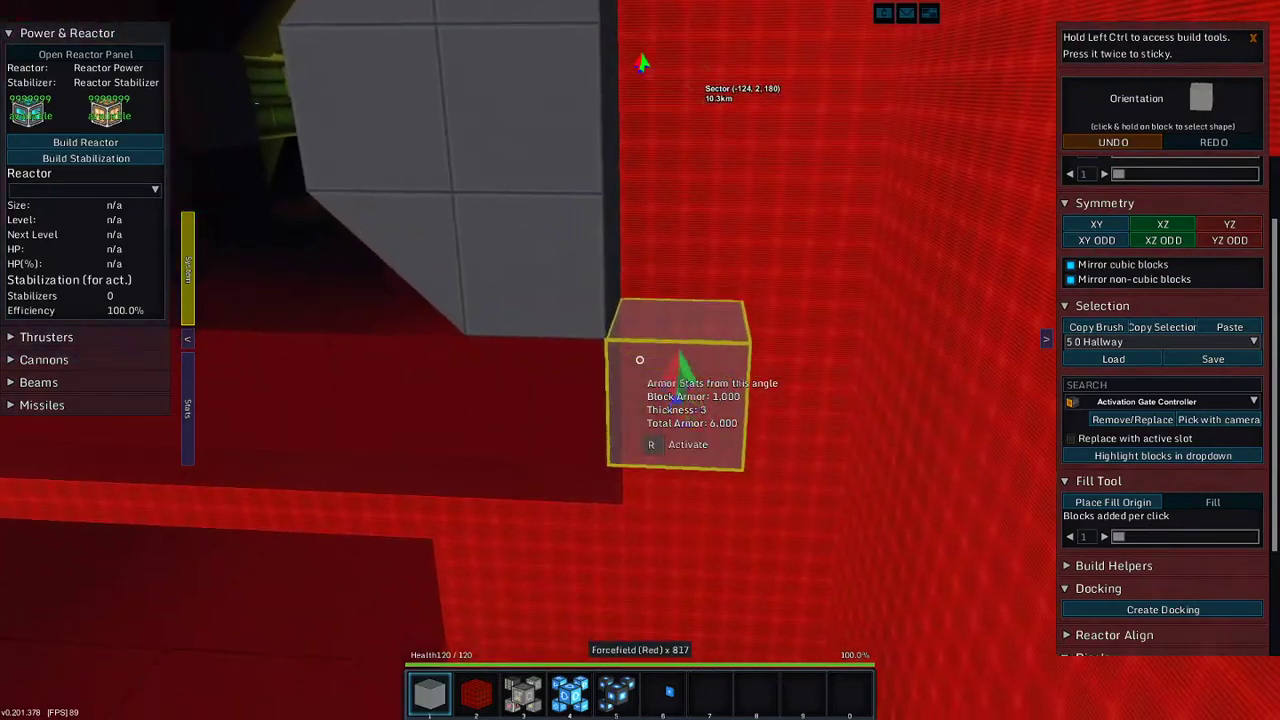
key(1)
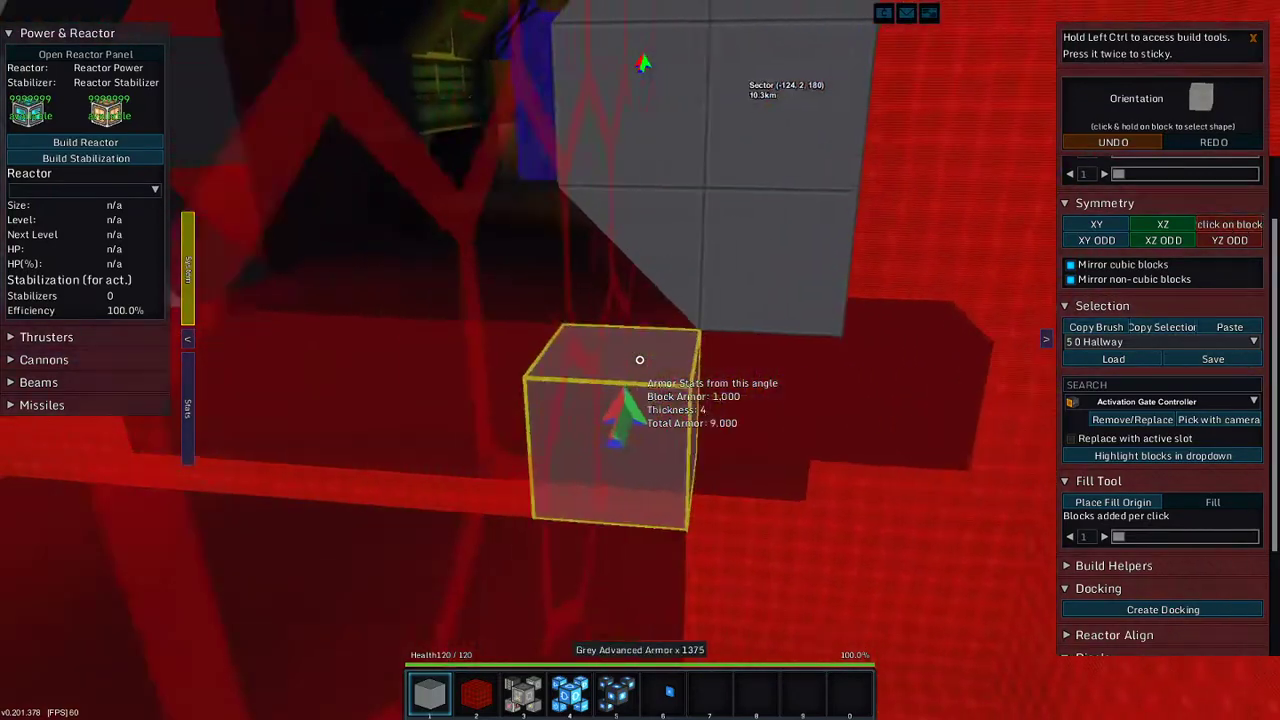
right_click(640, 360)
right_click(640, 360)
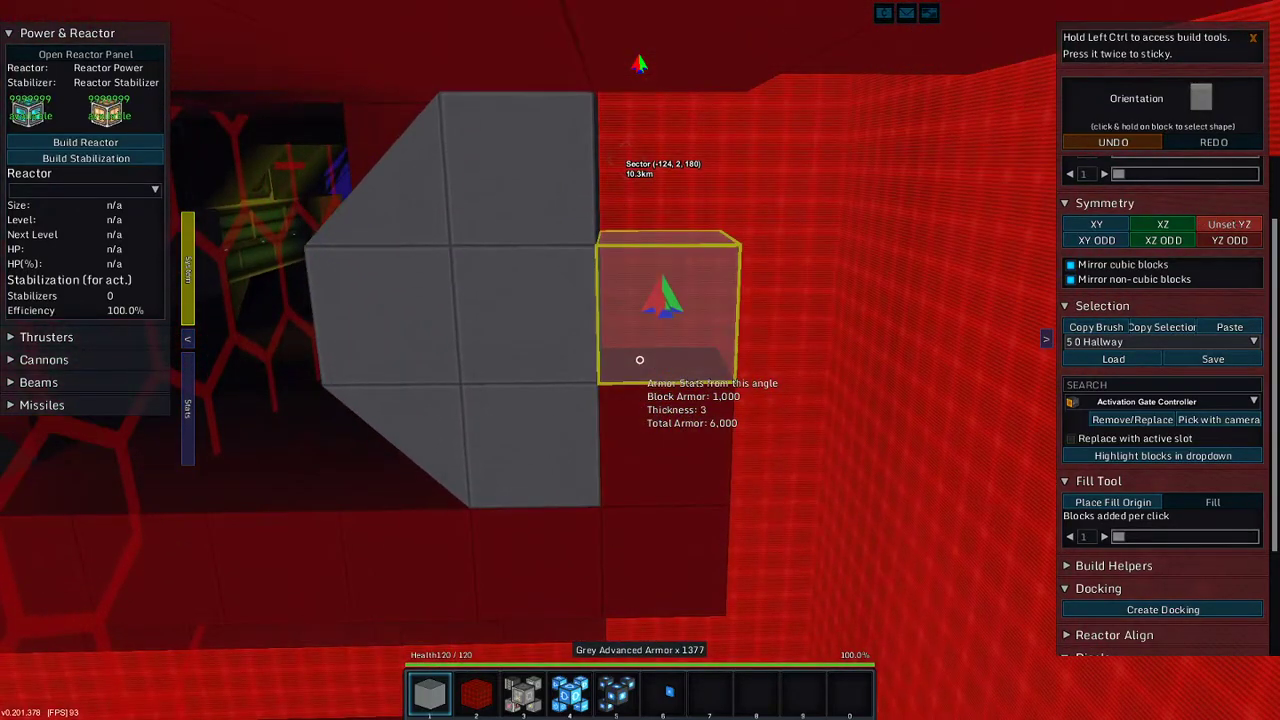
right_click(640, 360)
right_click(640, 360)
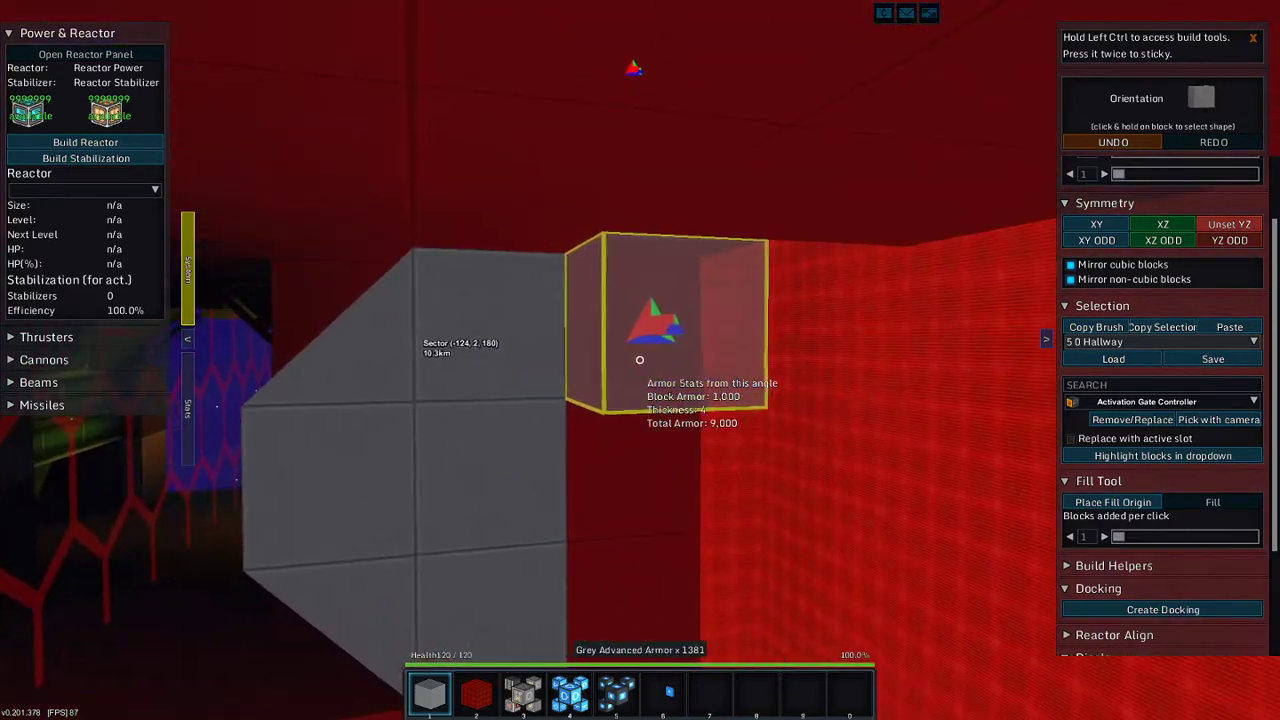
right_click(640, 360)
- Carve further sections of grey armor out of the inner wall near the forcefield
right_click(640, 360)
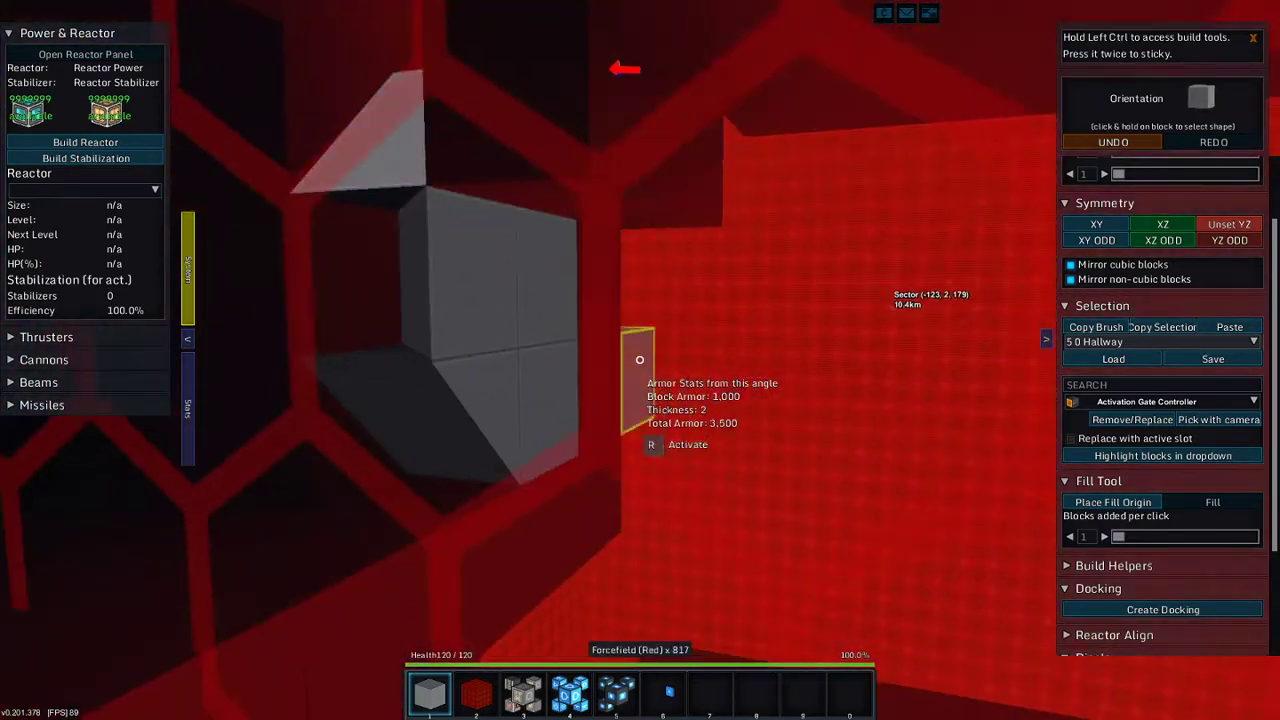
right_click(640, 360)
right_click(640, 360)
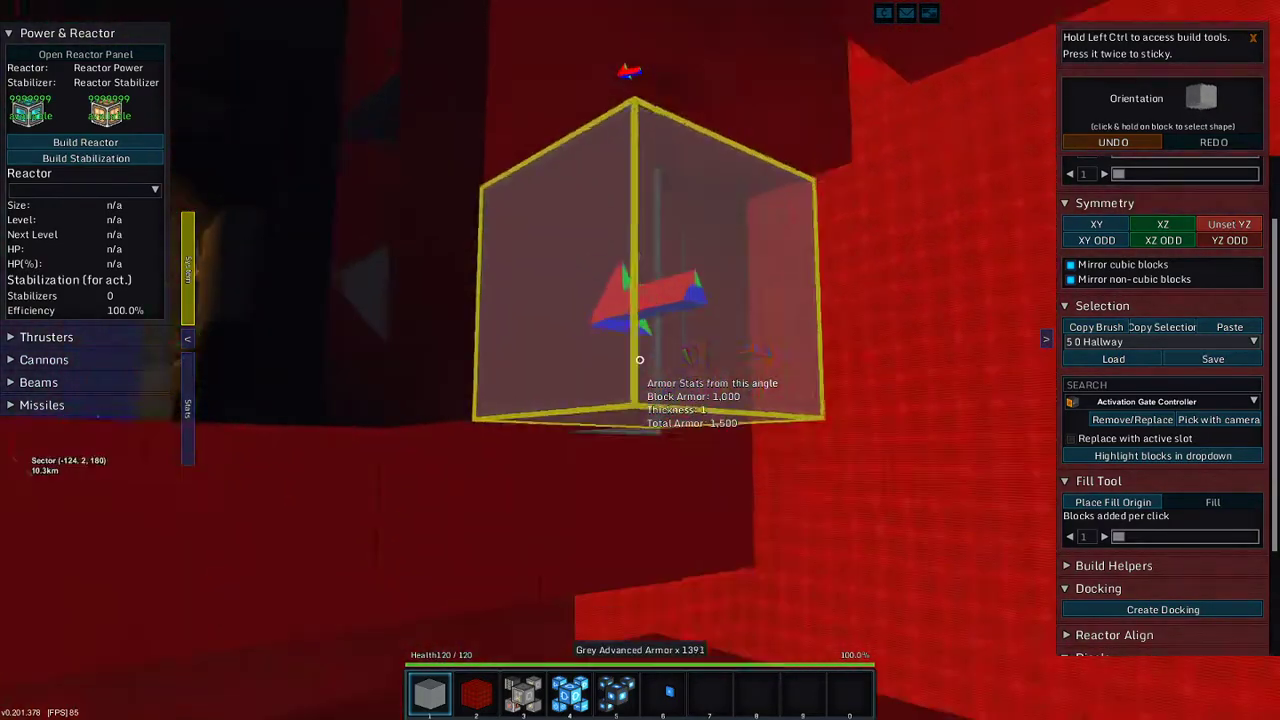
right_click(640, 360)
right_click(640, 360)
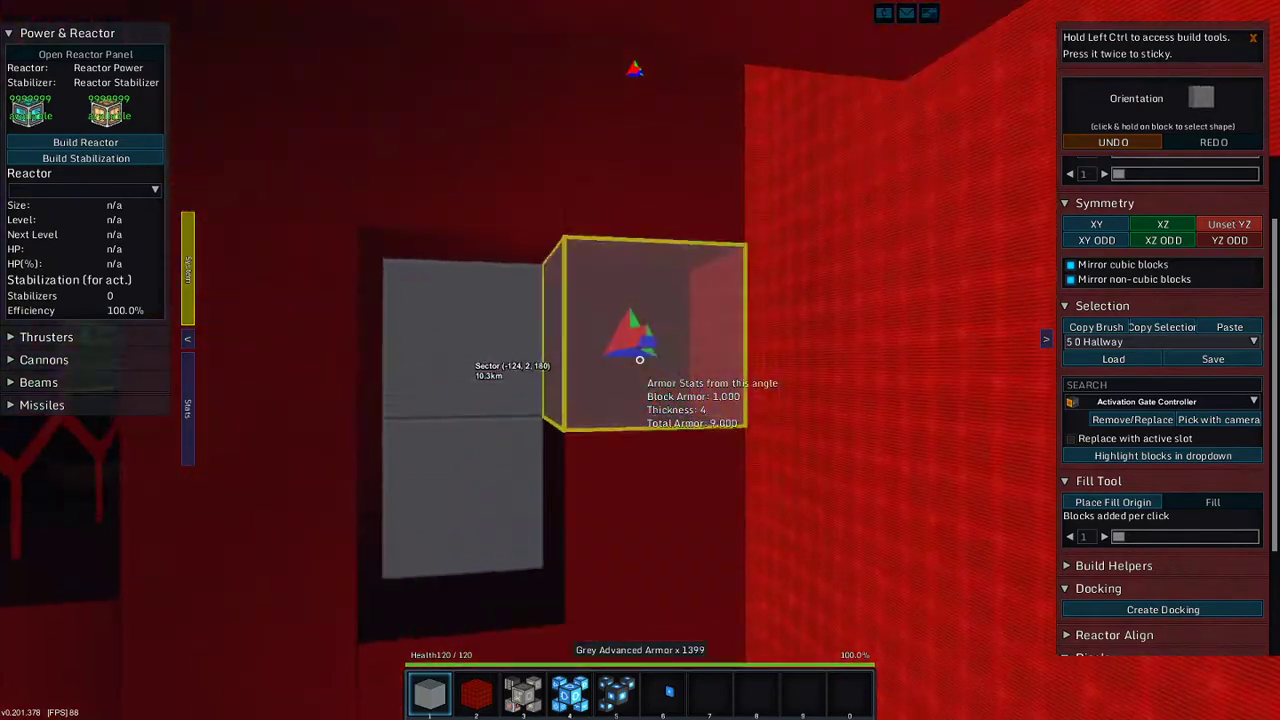
right_click(640, 360)
right_click(640, 360)
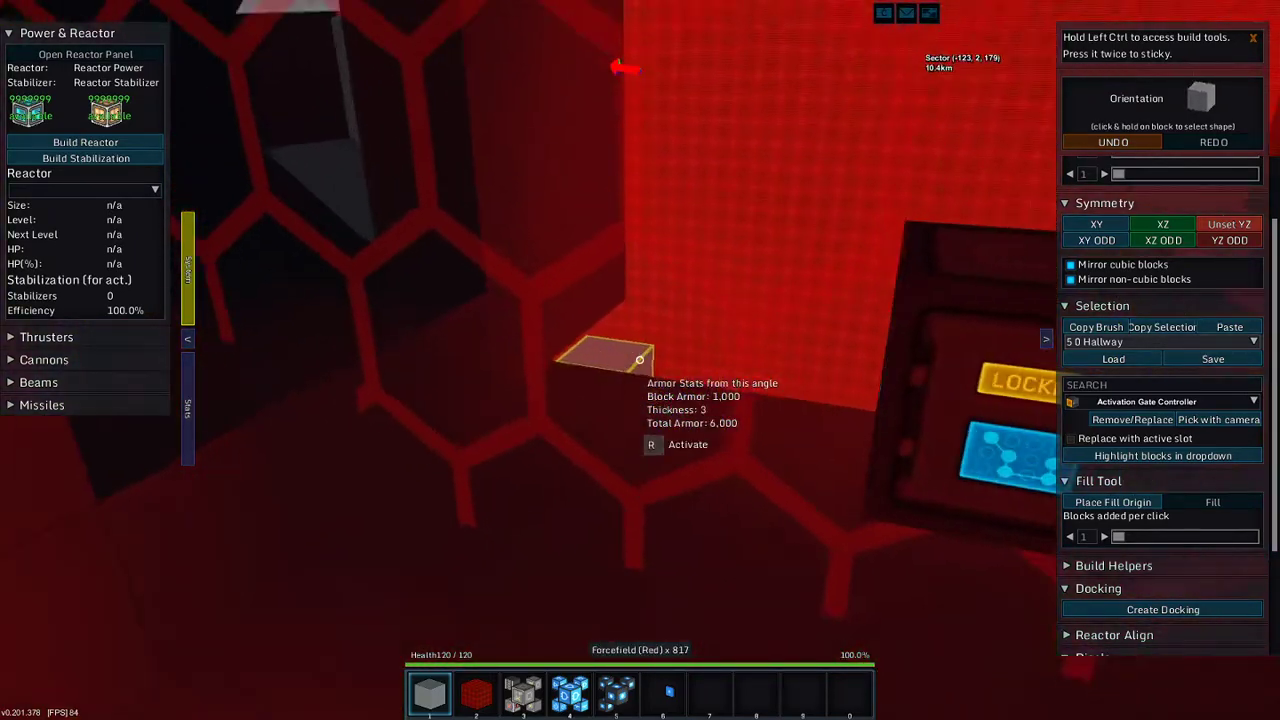
right_click(640, 360)
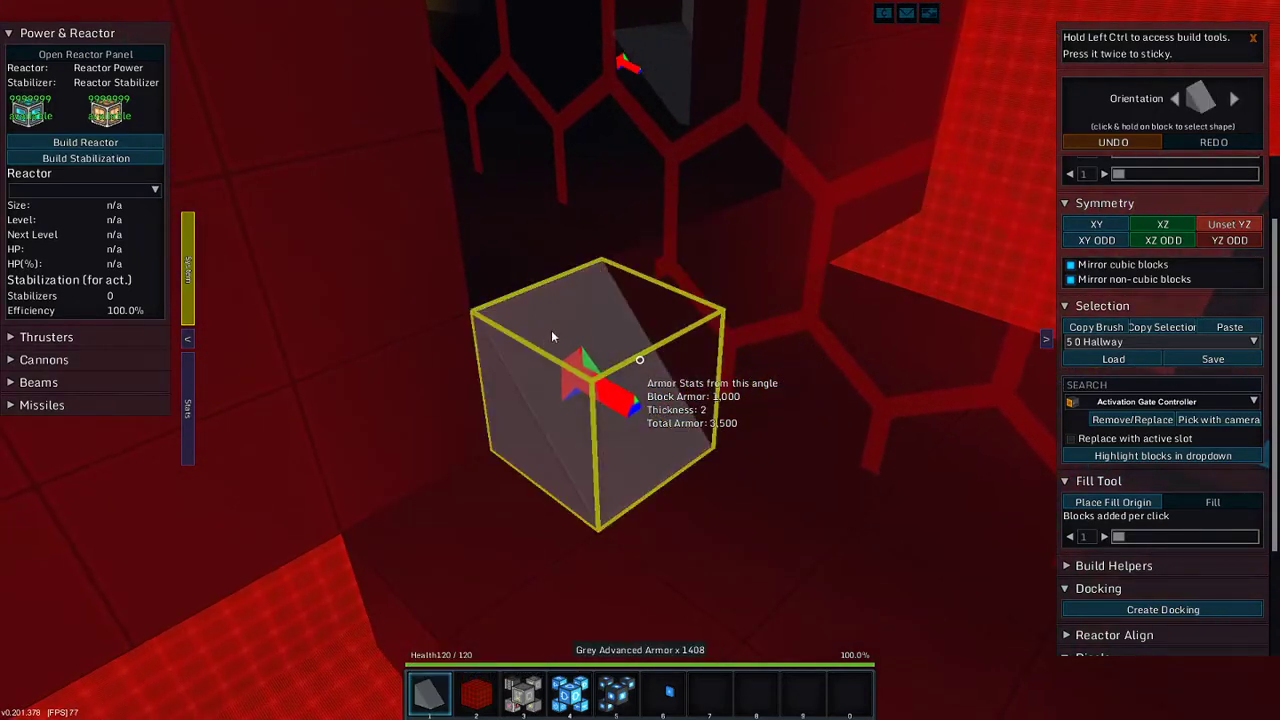
- Remove the armor blocks in the corridor by the storage block and ready scaffold wedge blocks
key(w)
key(s)
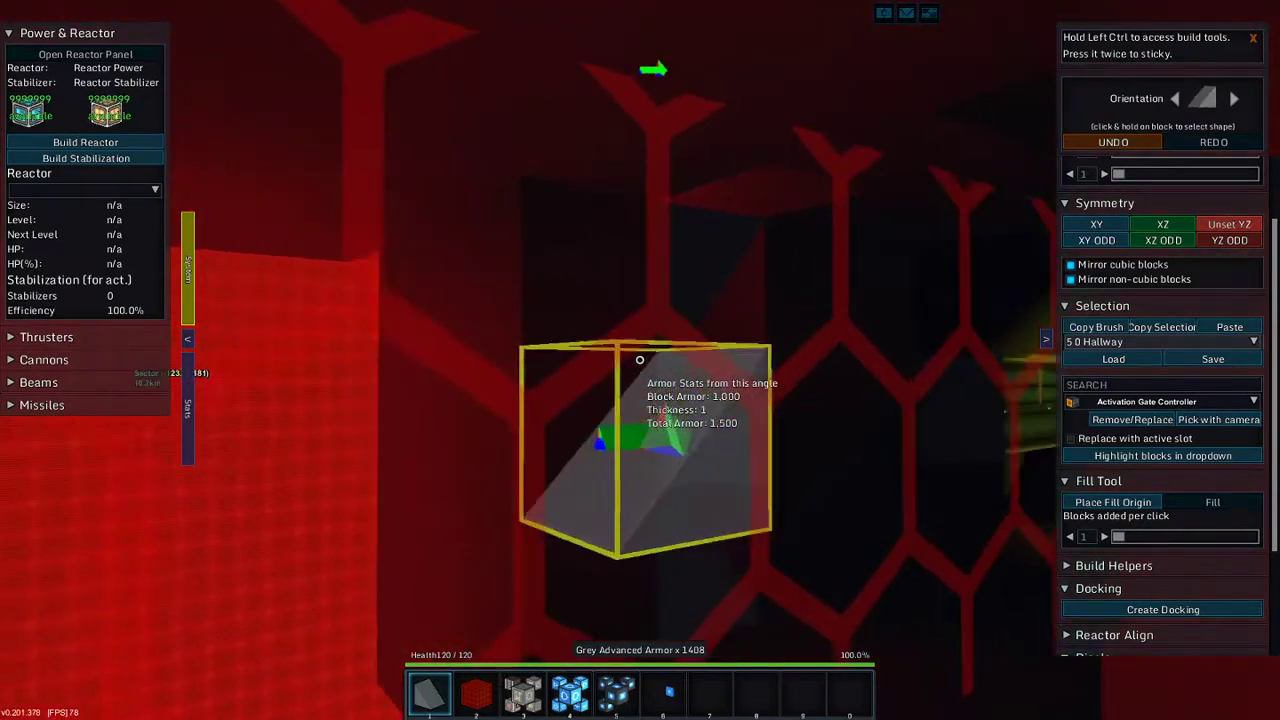
key(w)
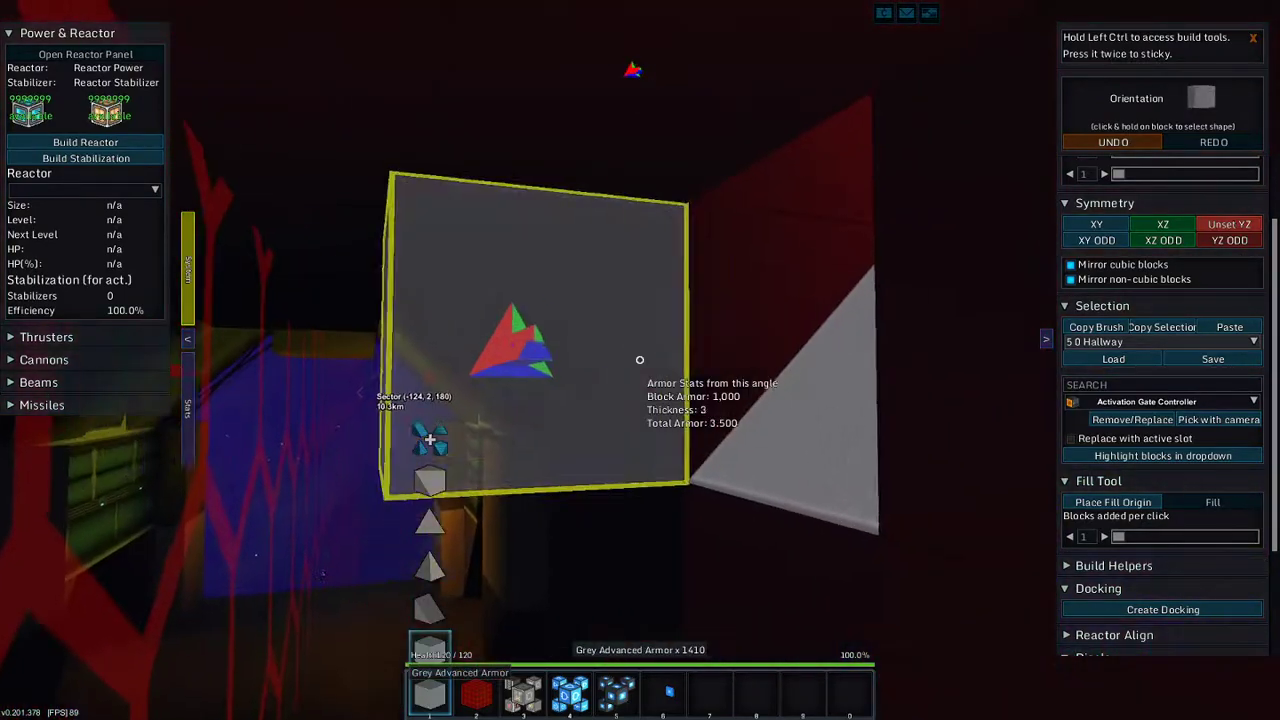
right_click(640, 359)
right_click(640, 359)
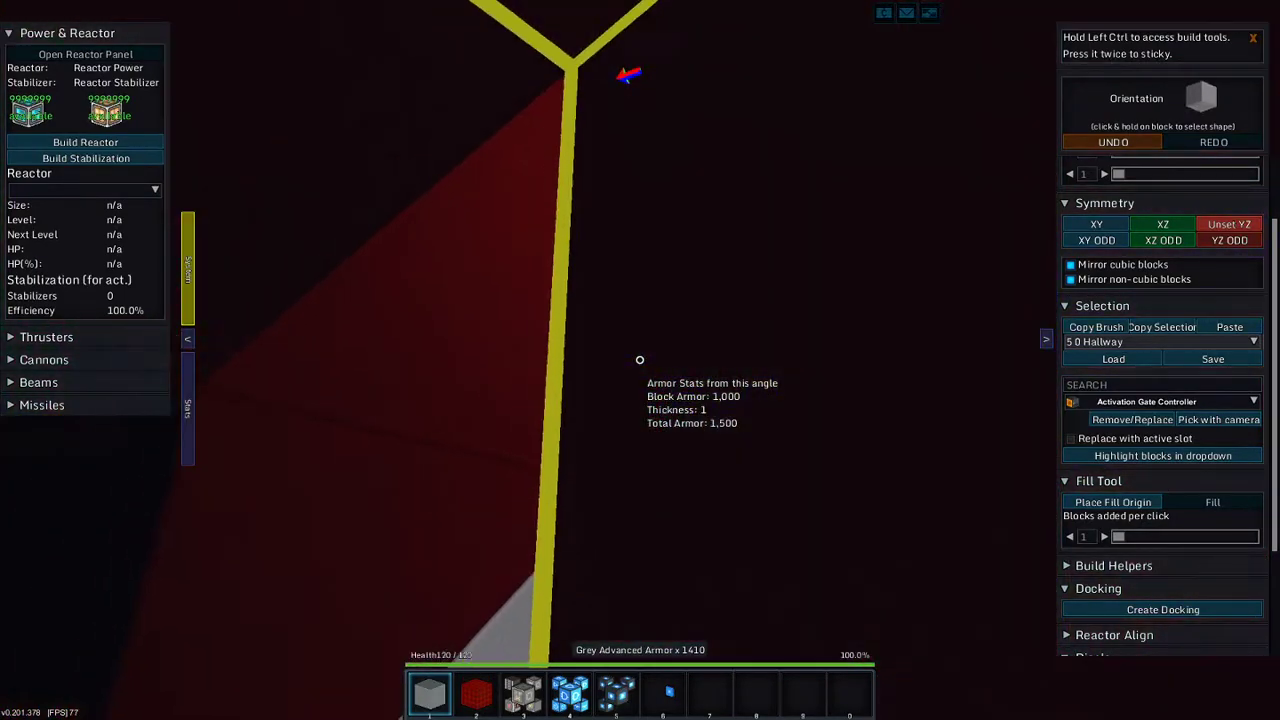
key(w)
key(w)
key(w)
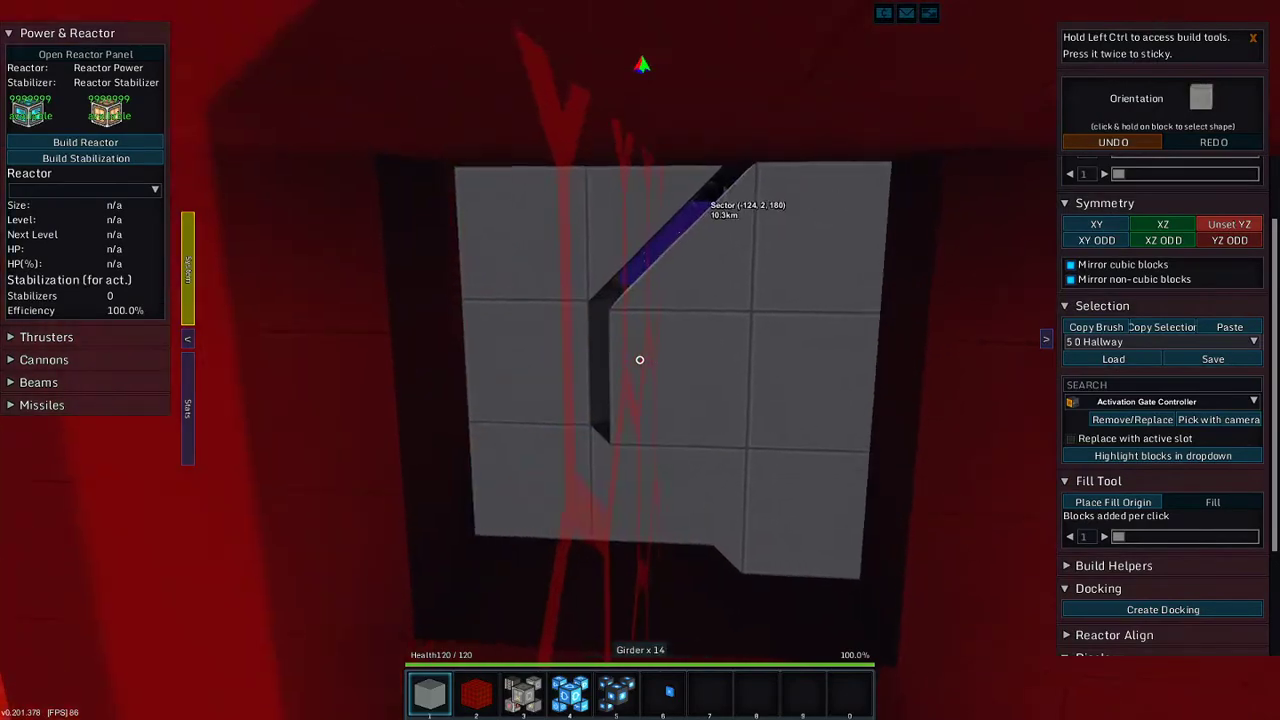
key(w)
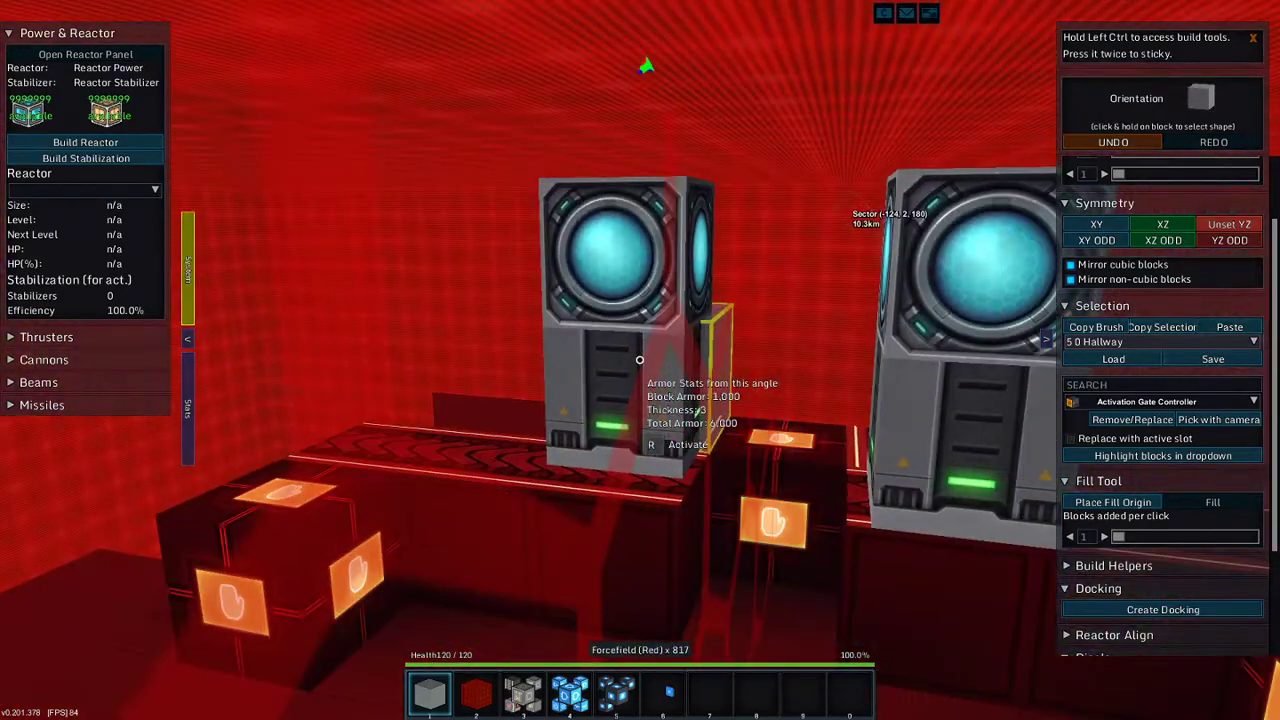
key(w)
key(w)
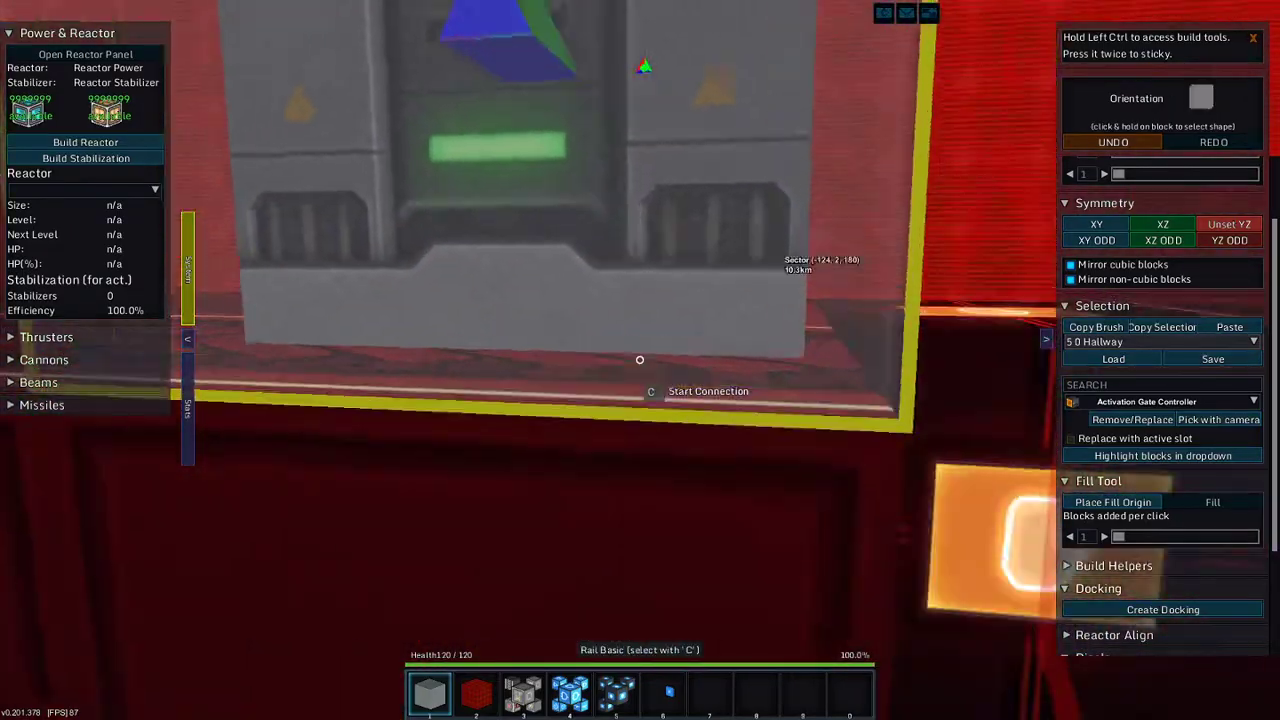
key(w)
key(w)
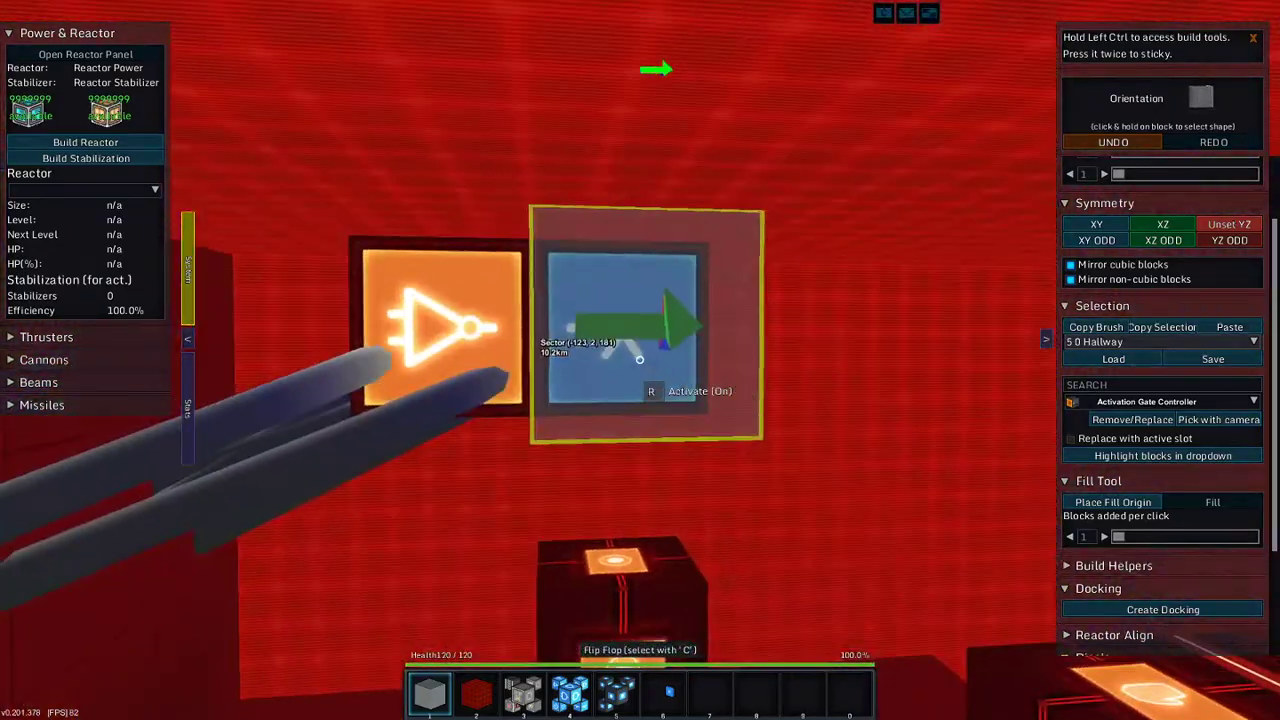
key(w)
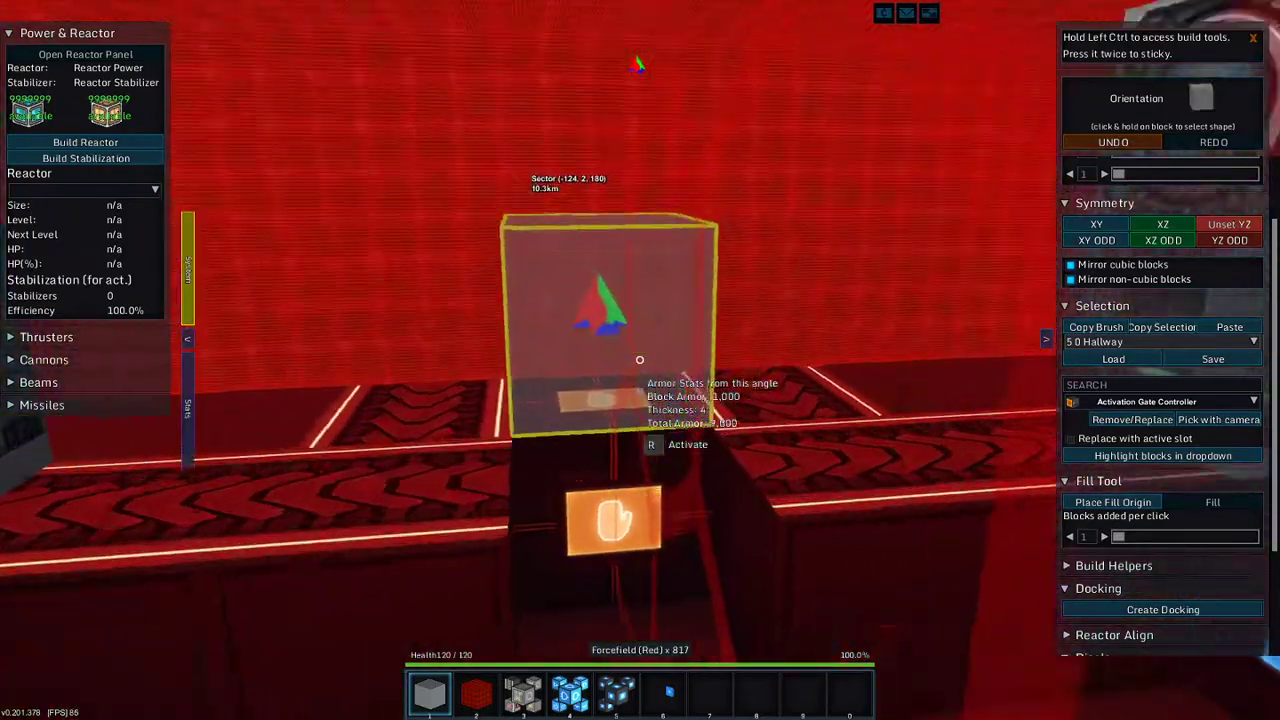
key(w)
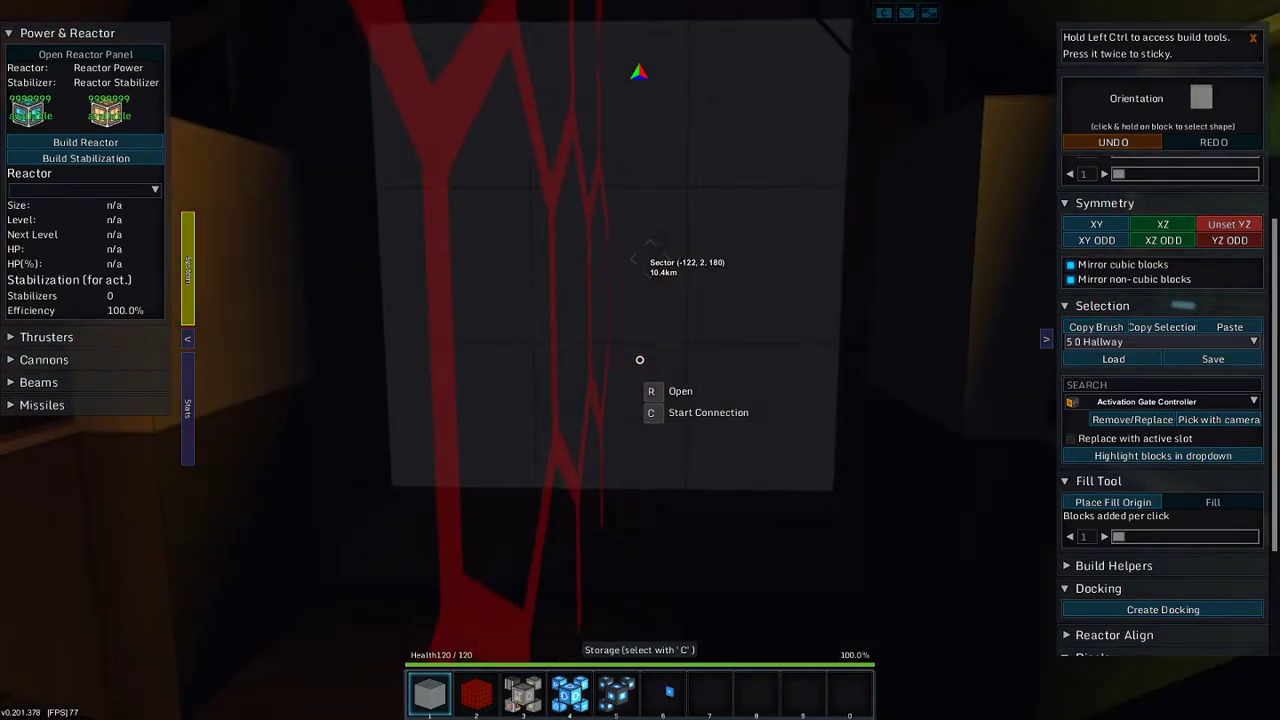
key(w)
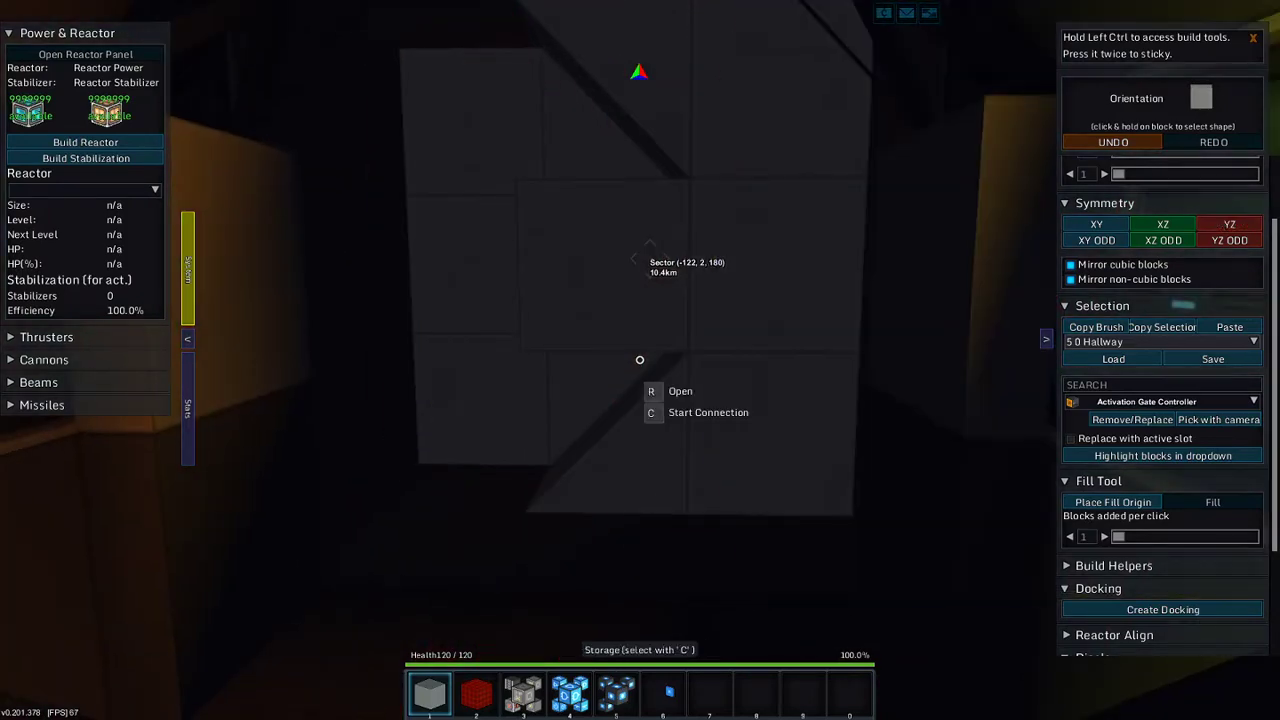
key(w)
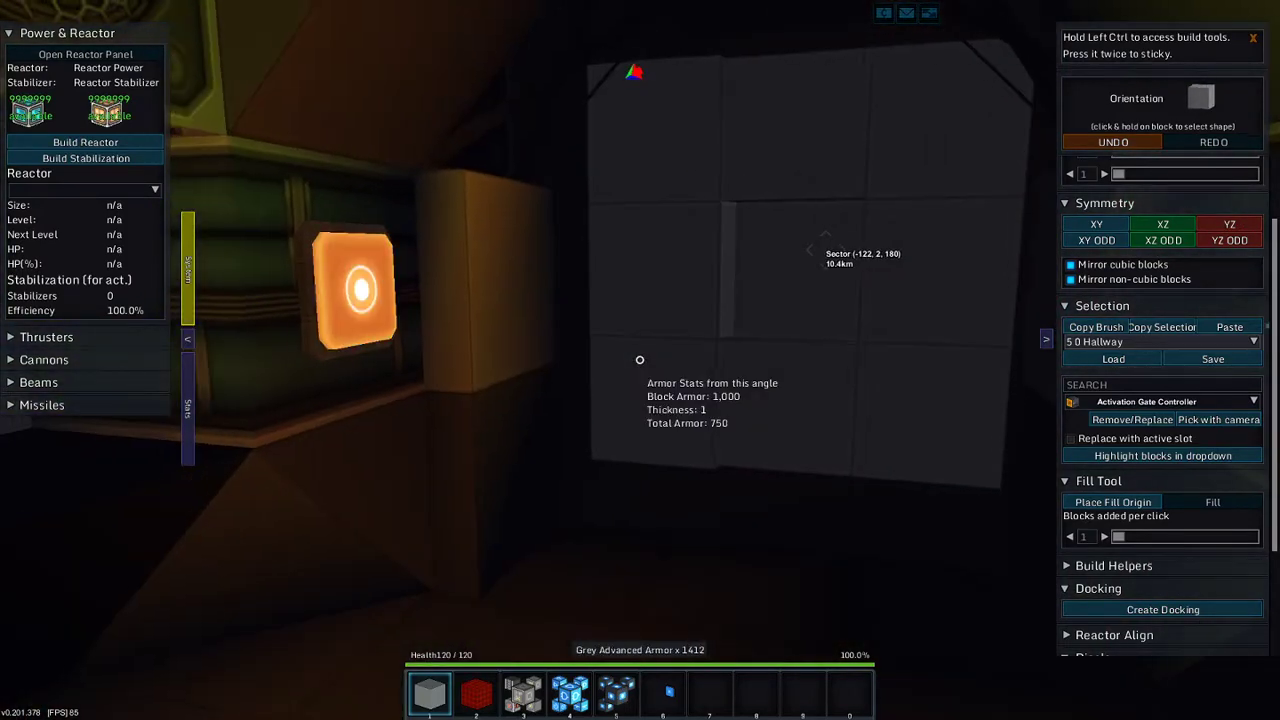
key(w)
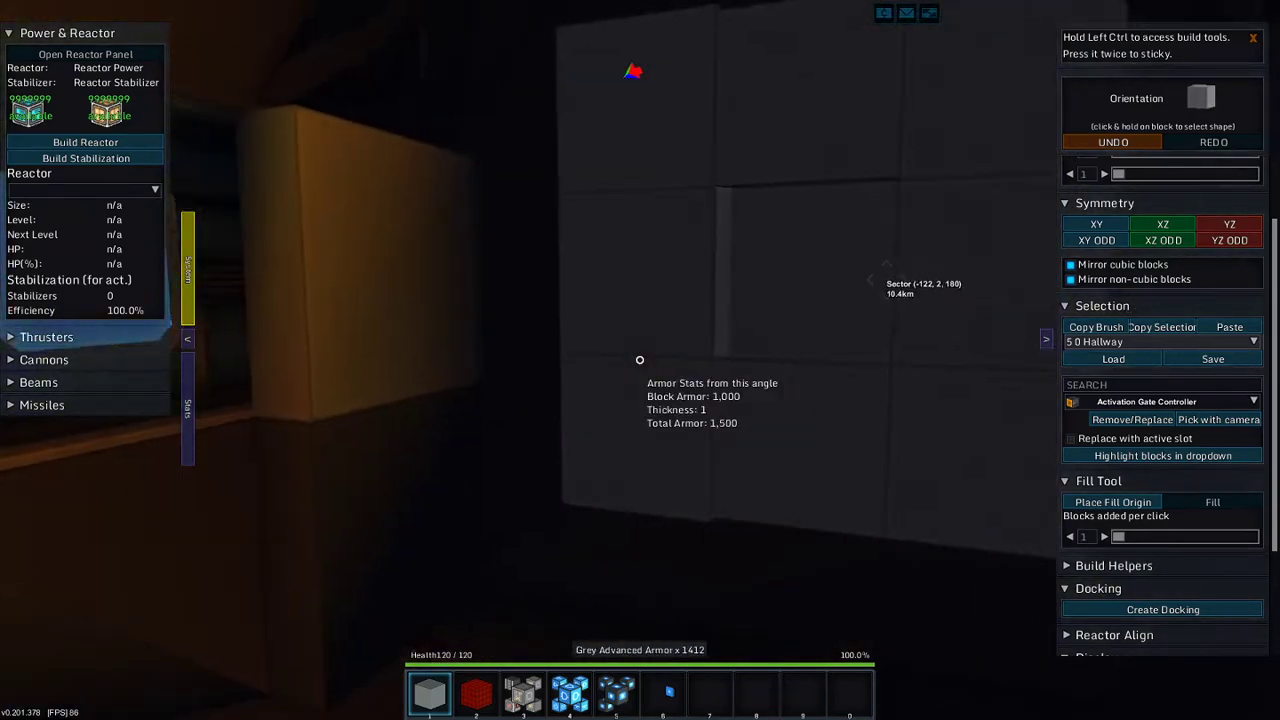
key(w)
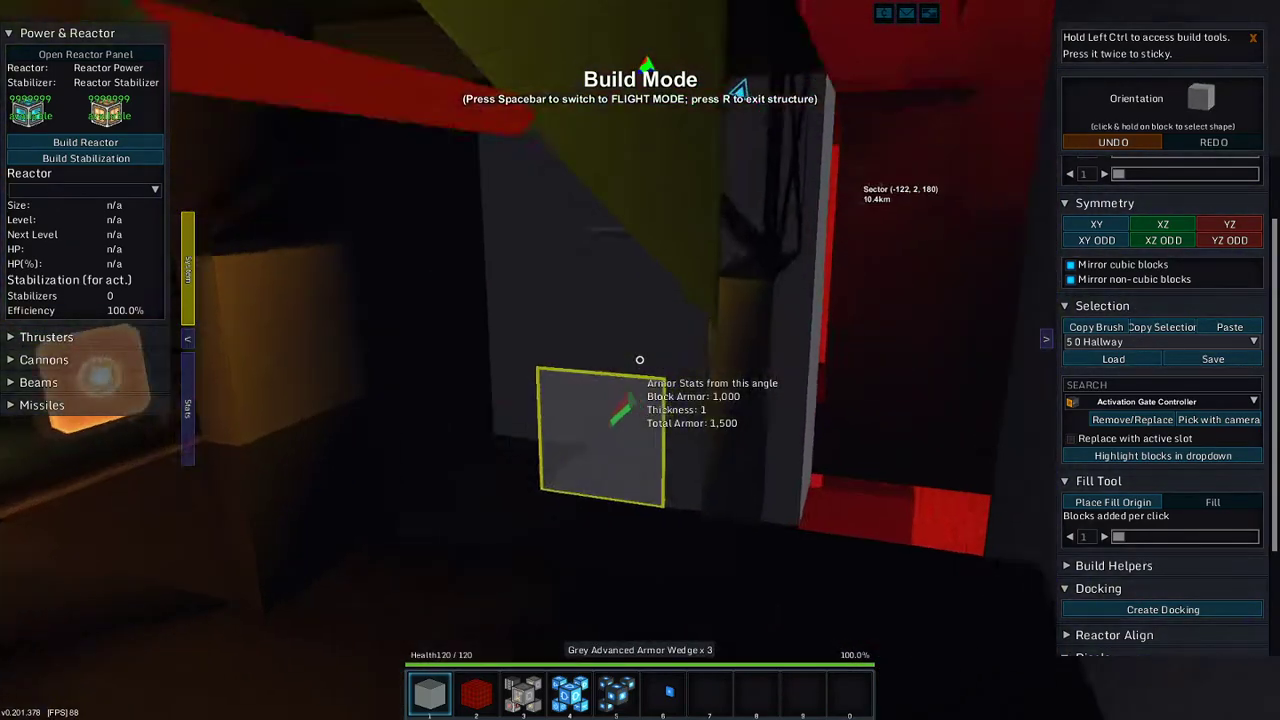
key(w)
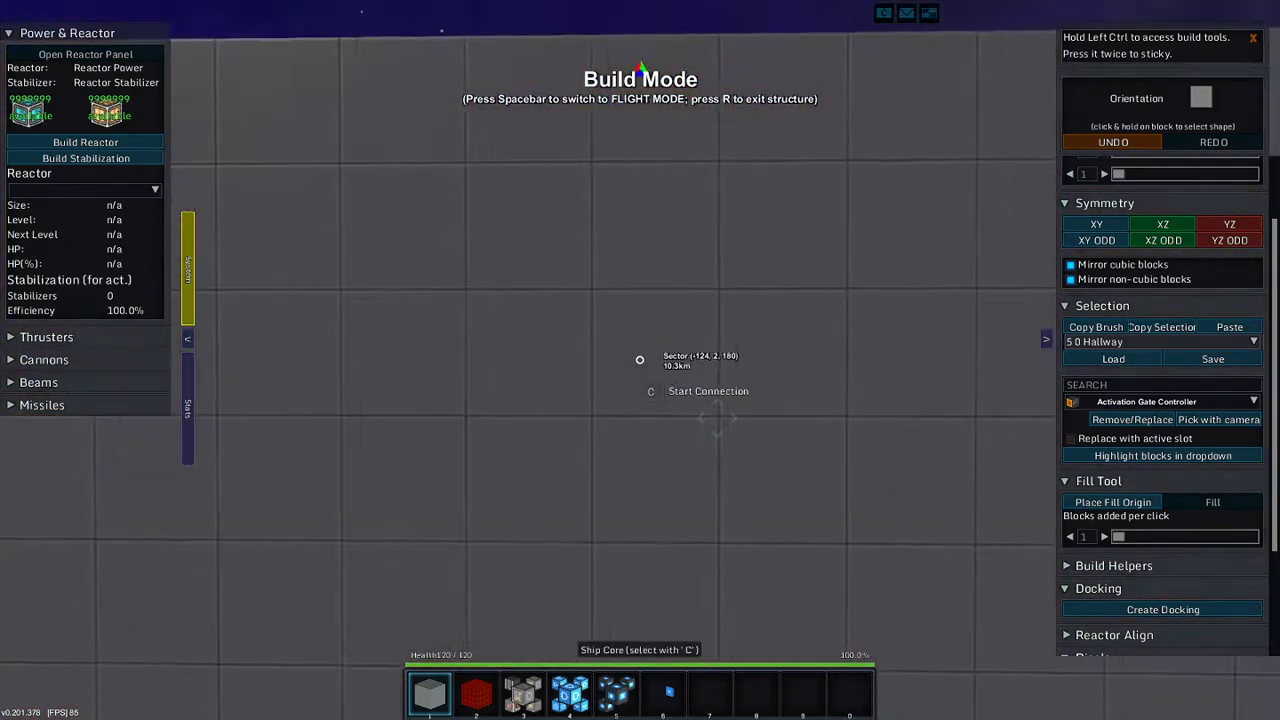
key(w)
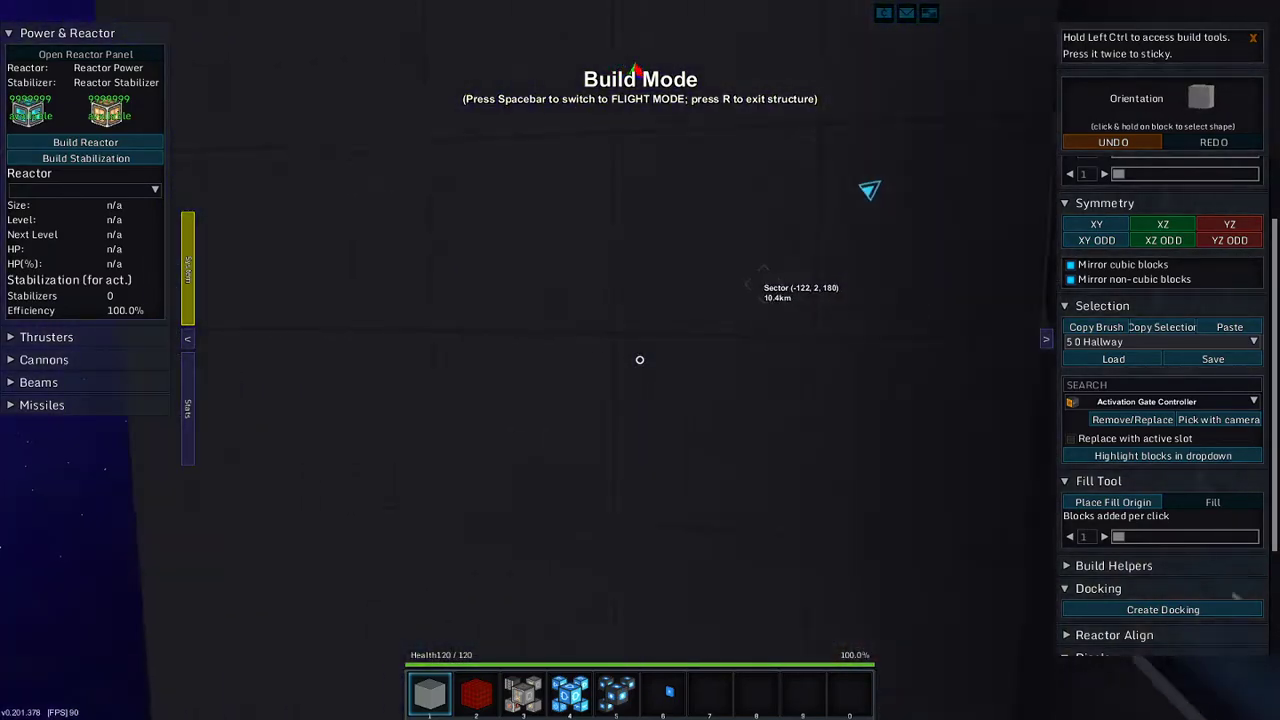
key(w)
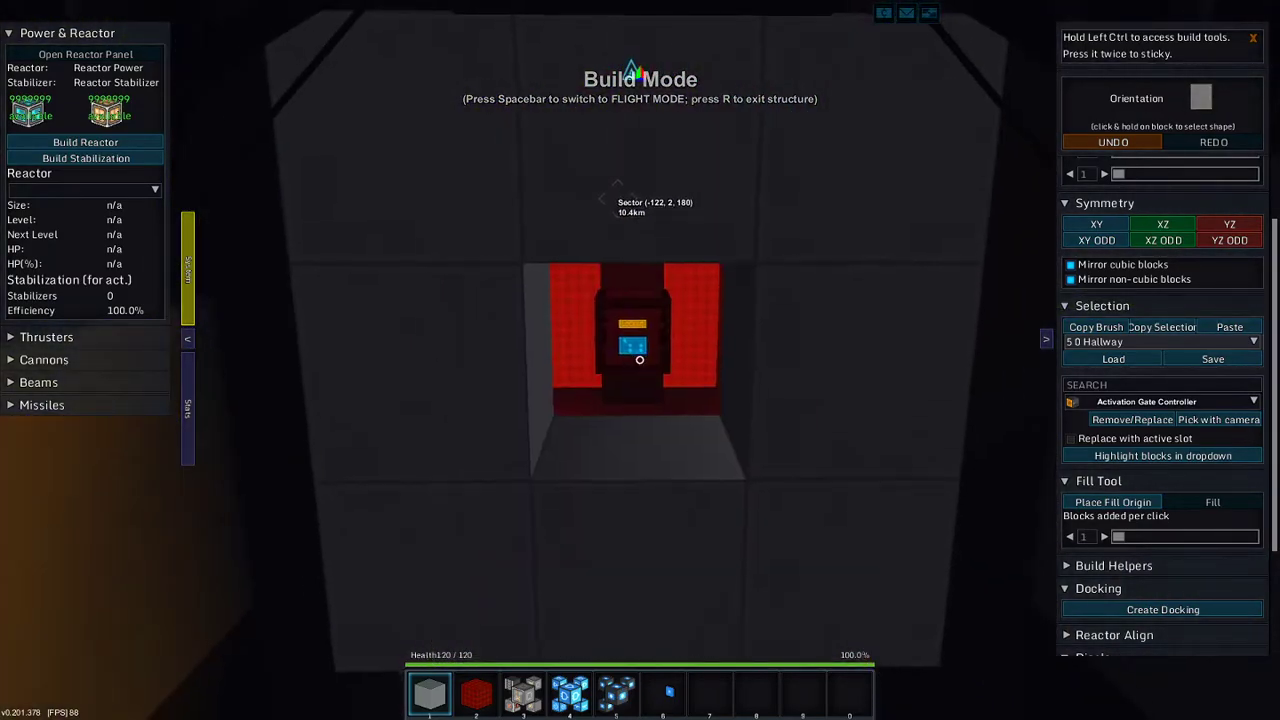
key(w)
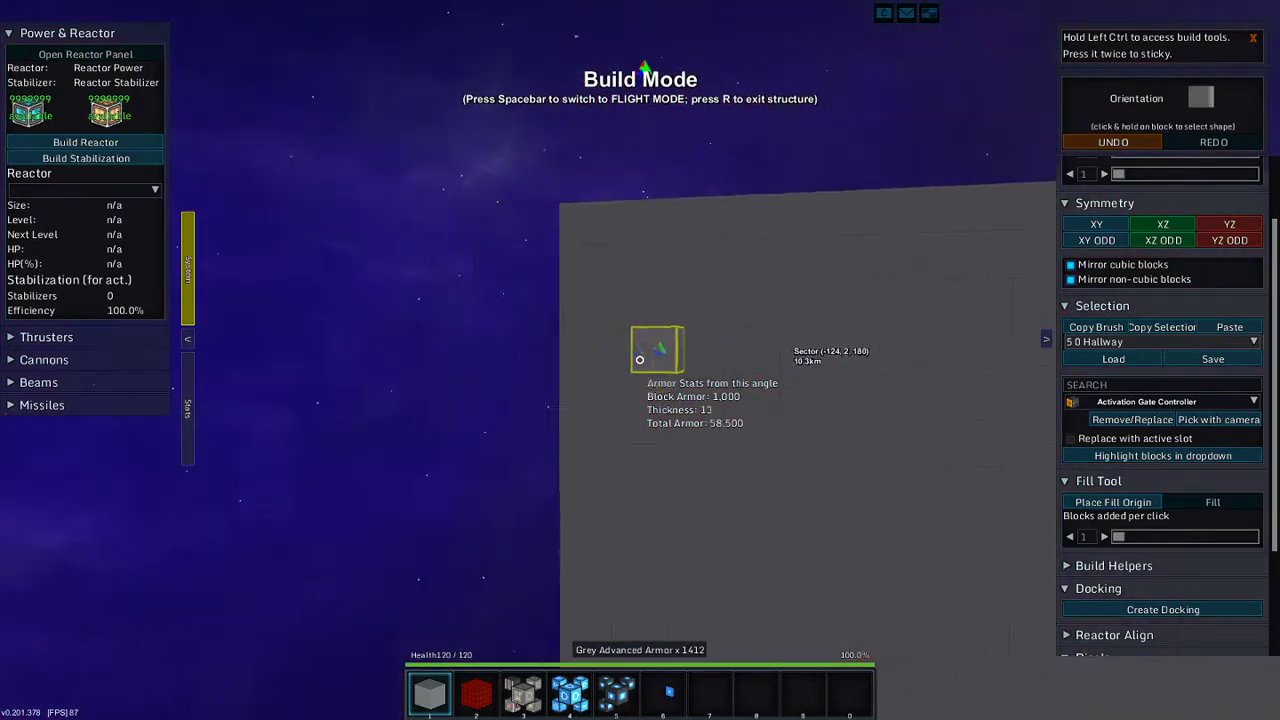
key(w)
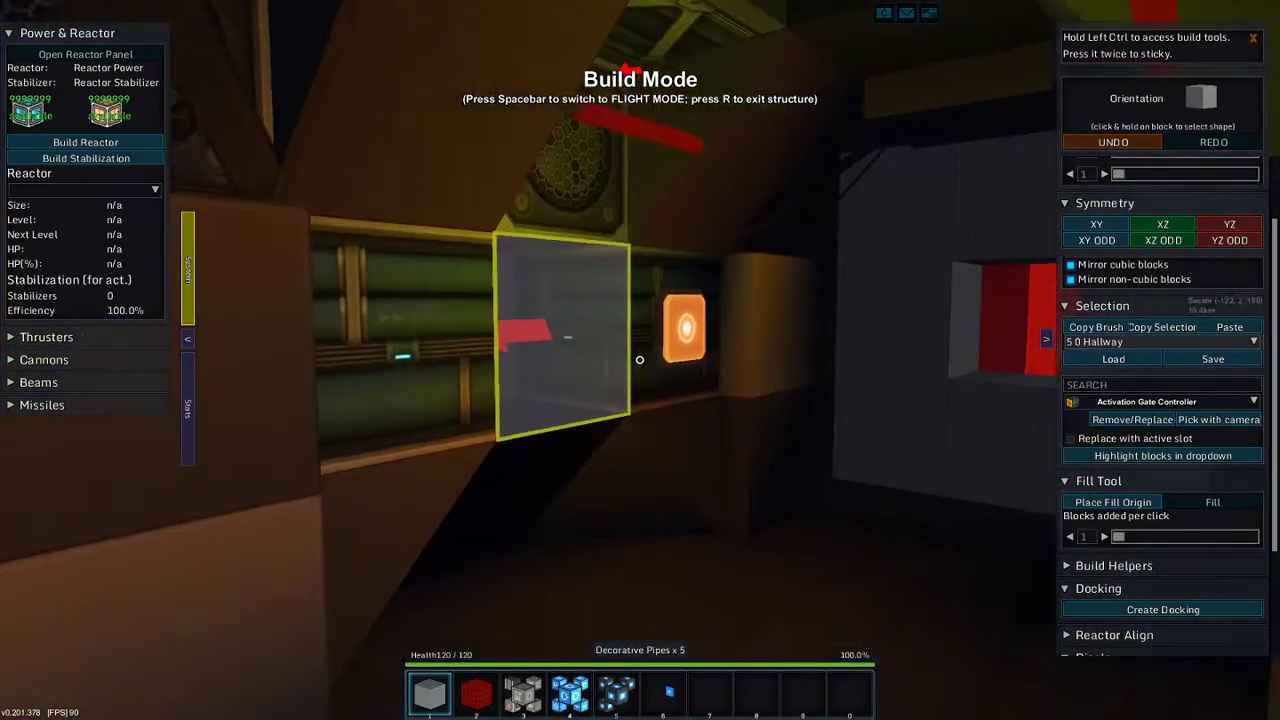
key(w)
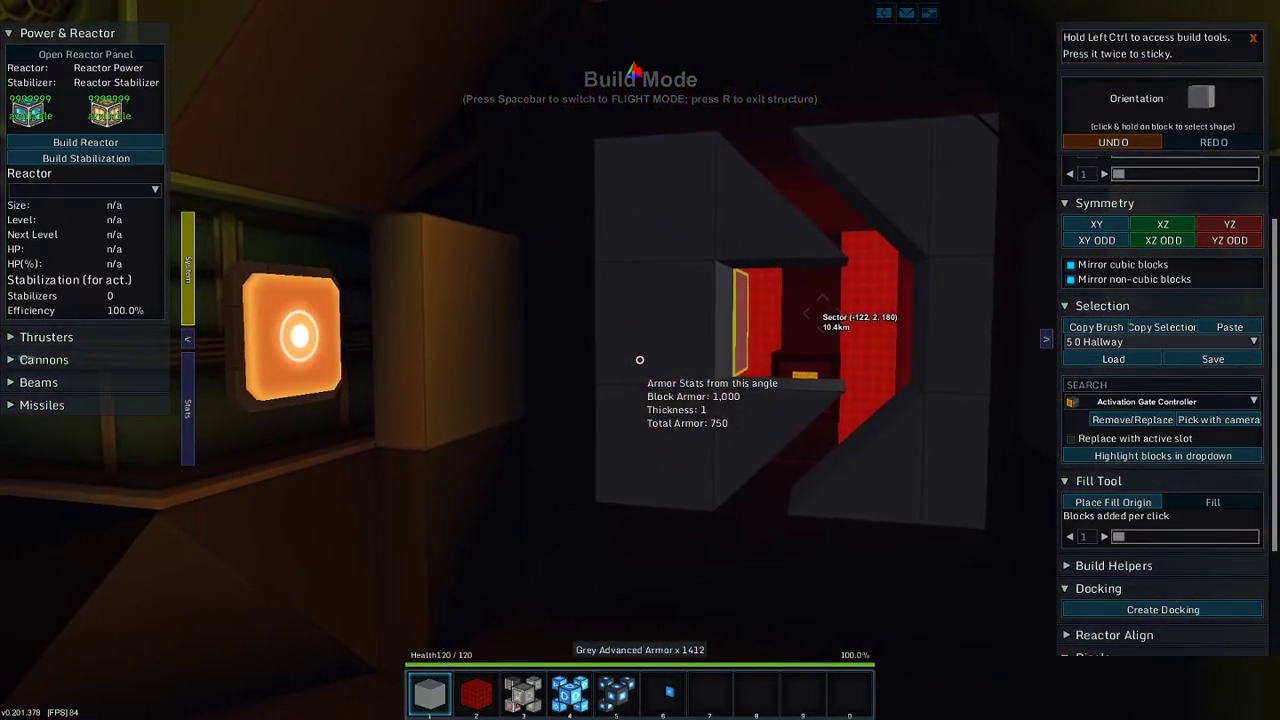
key(w)
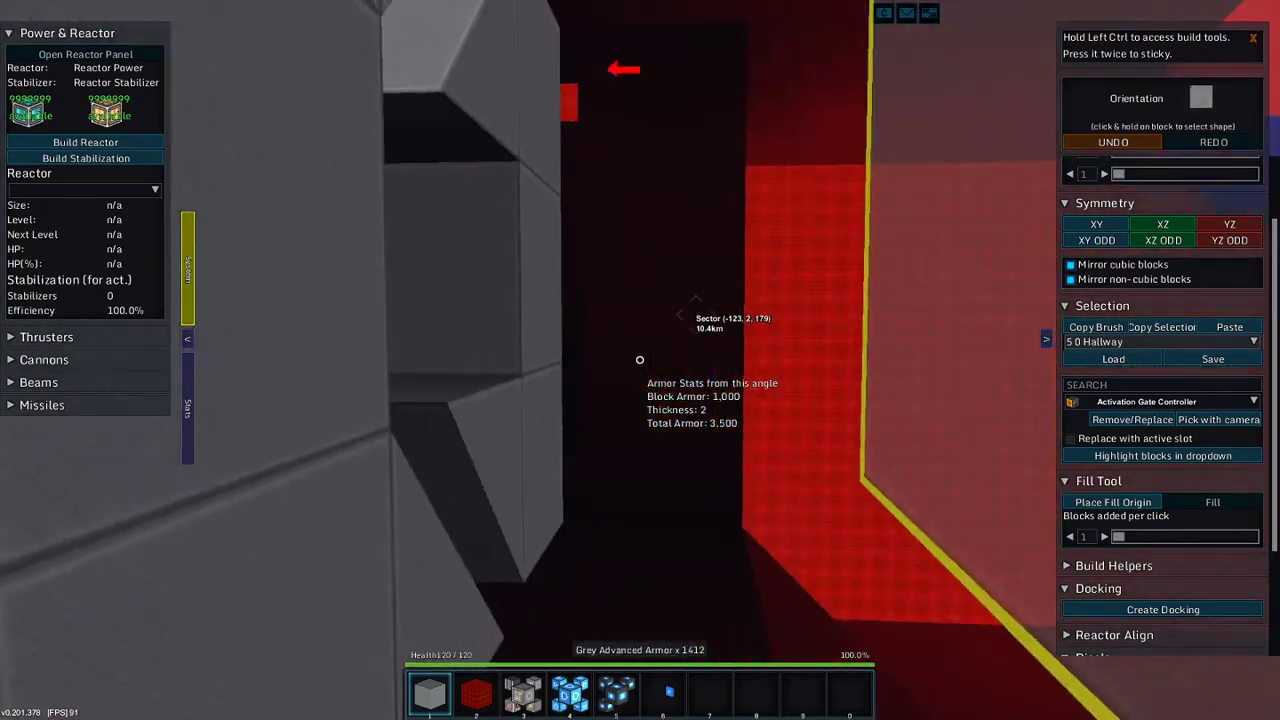
key(w)
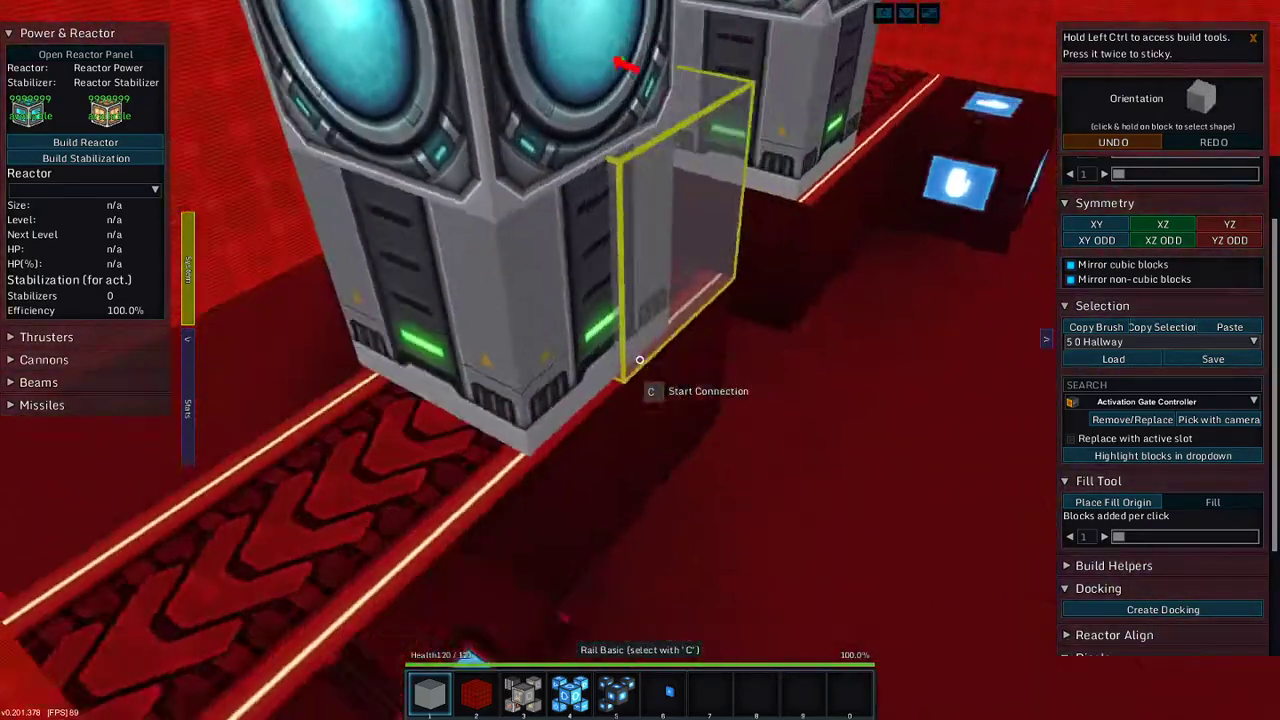
key(w)
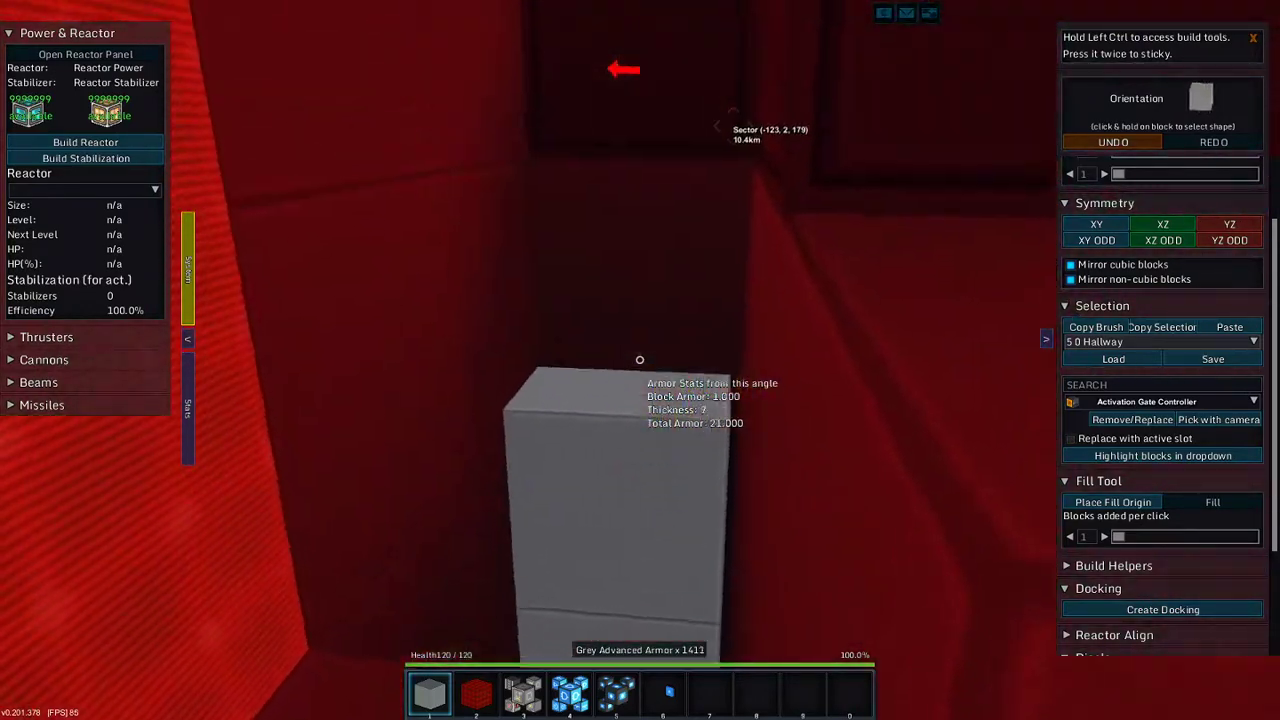
key(d)
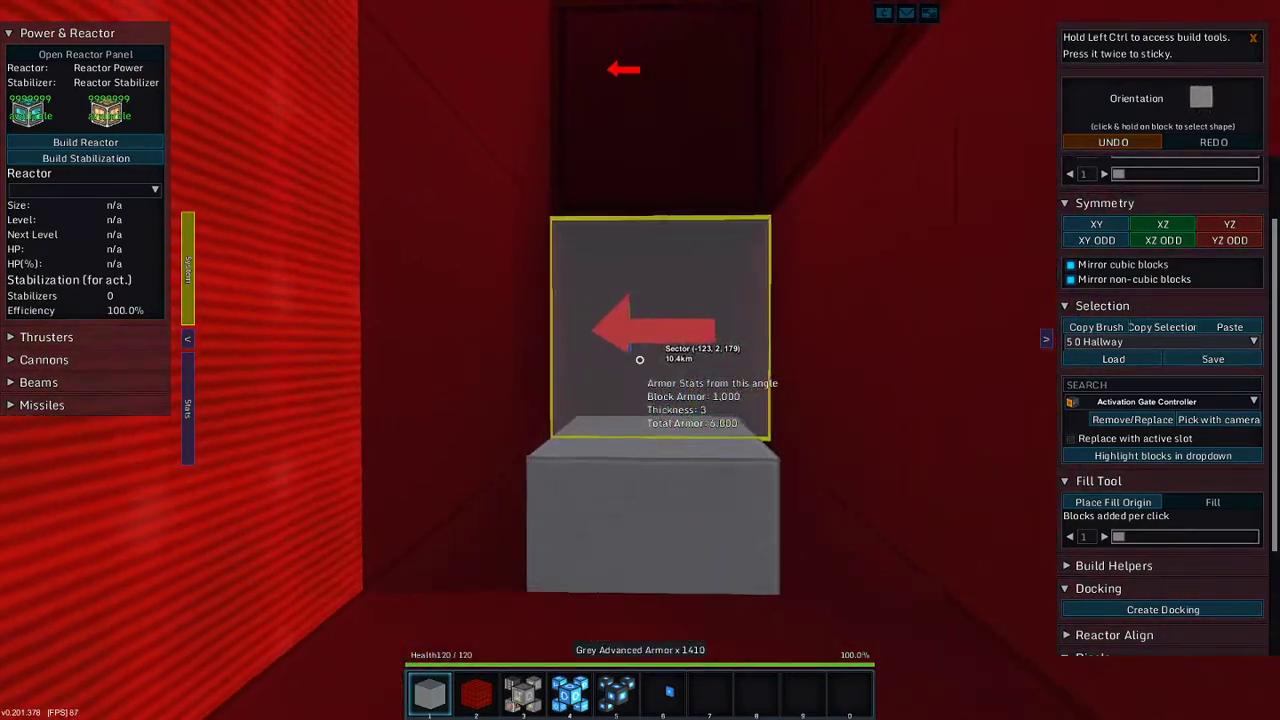
key(w)
key(w)
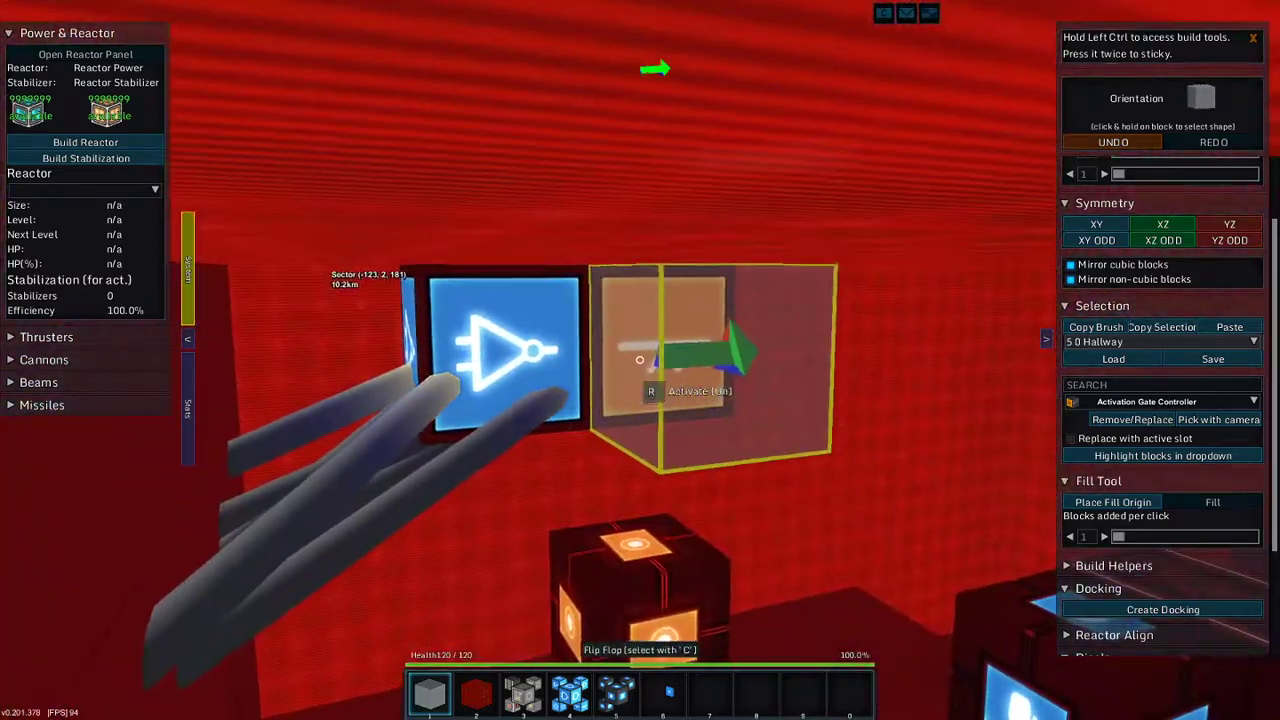
key(space)
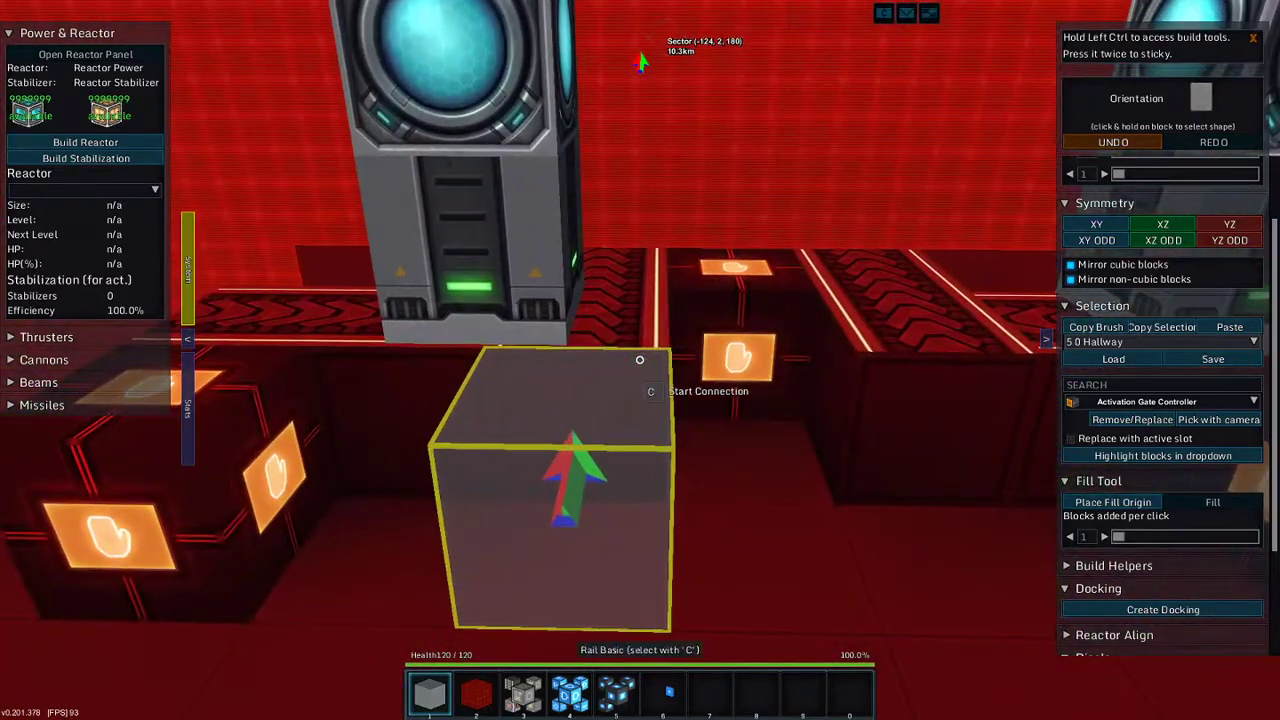
key(w)
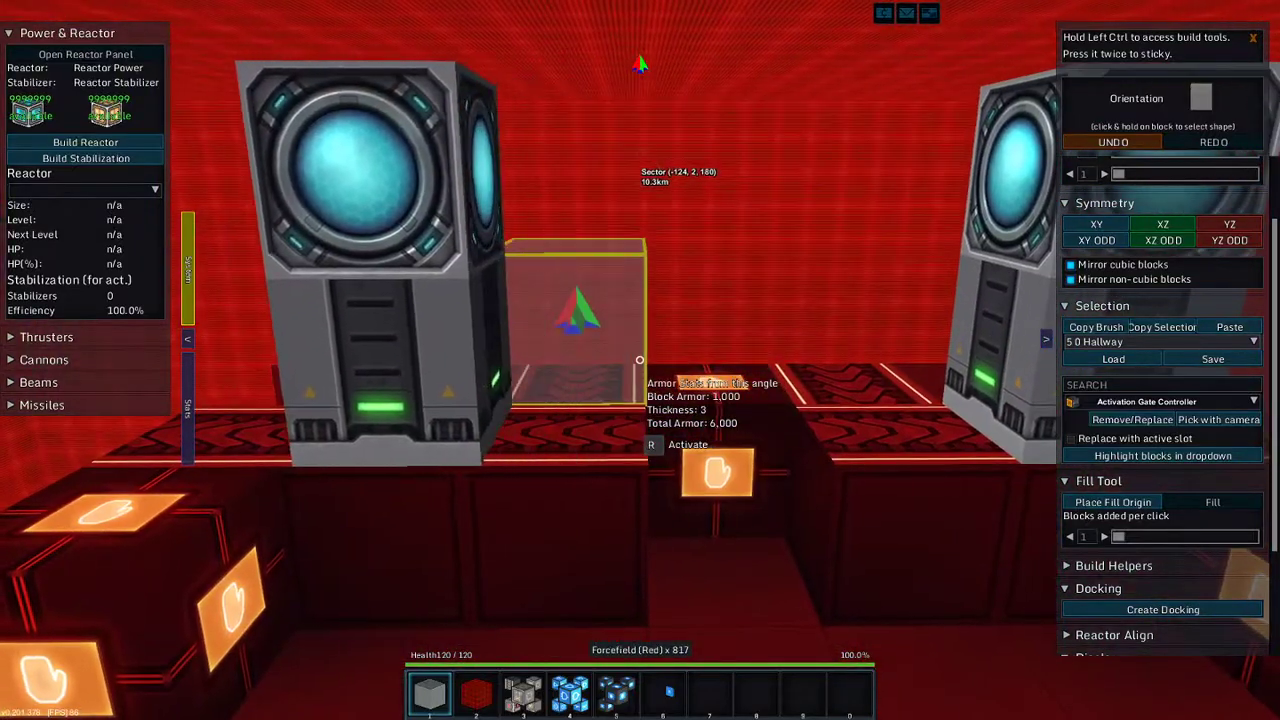
key(w)
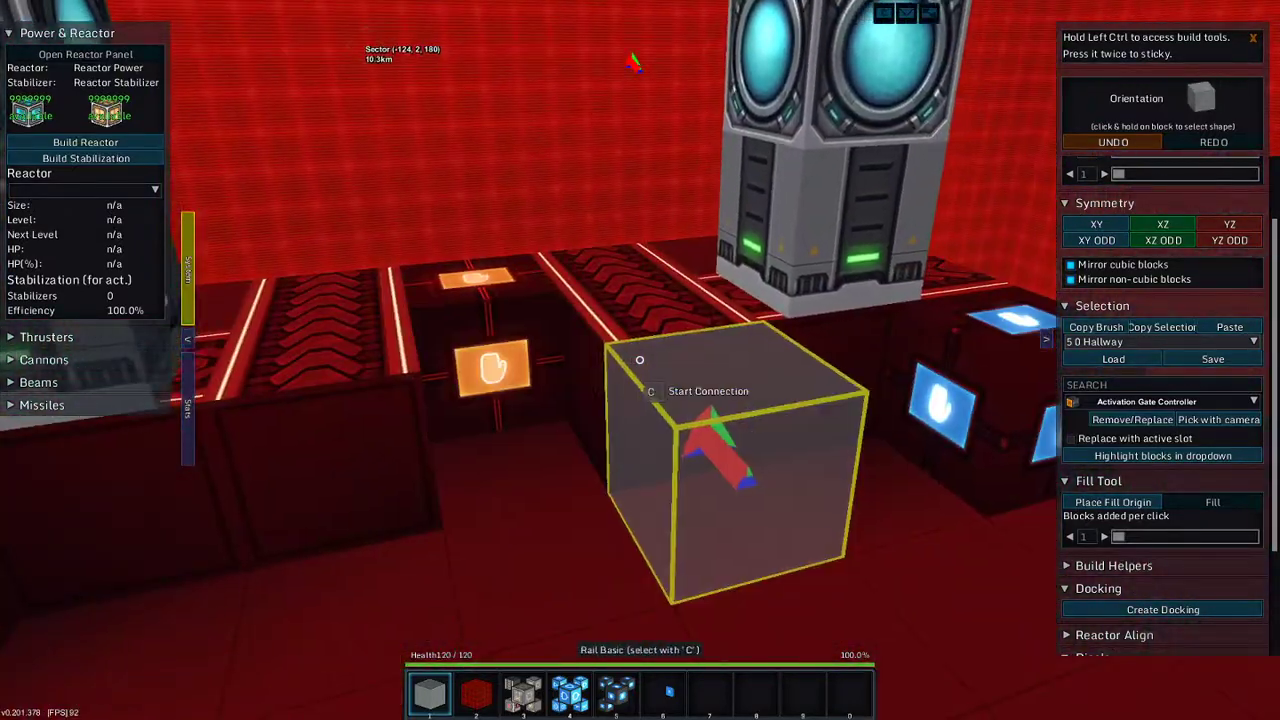
key(w)
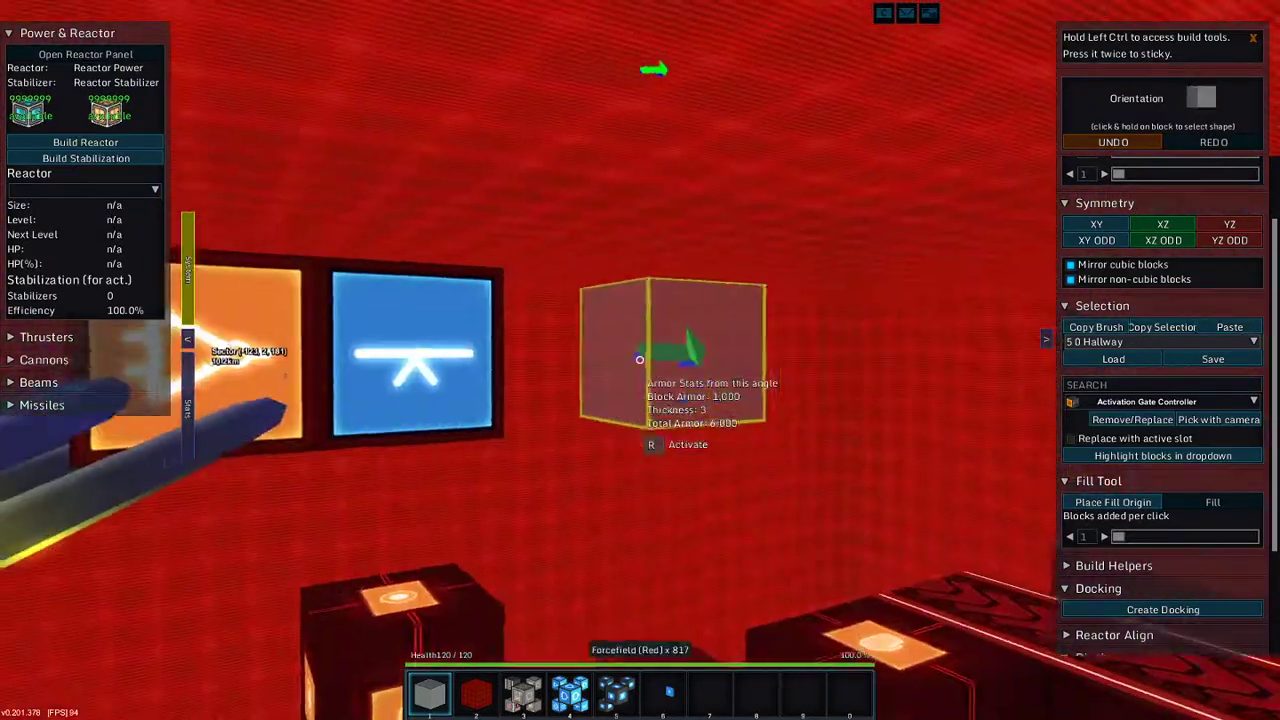
key(w)
key(w)
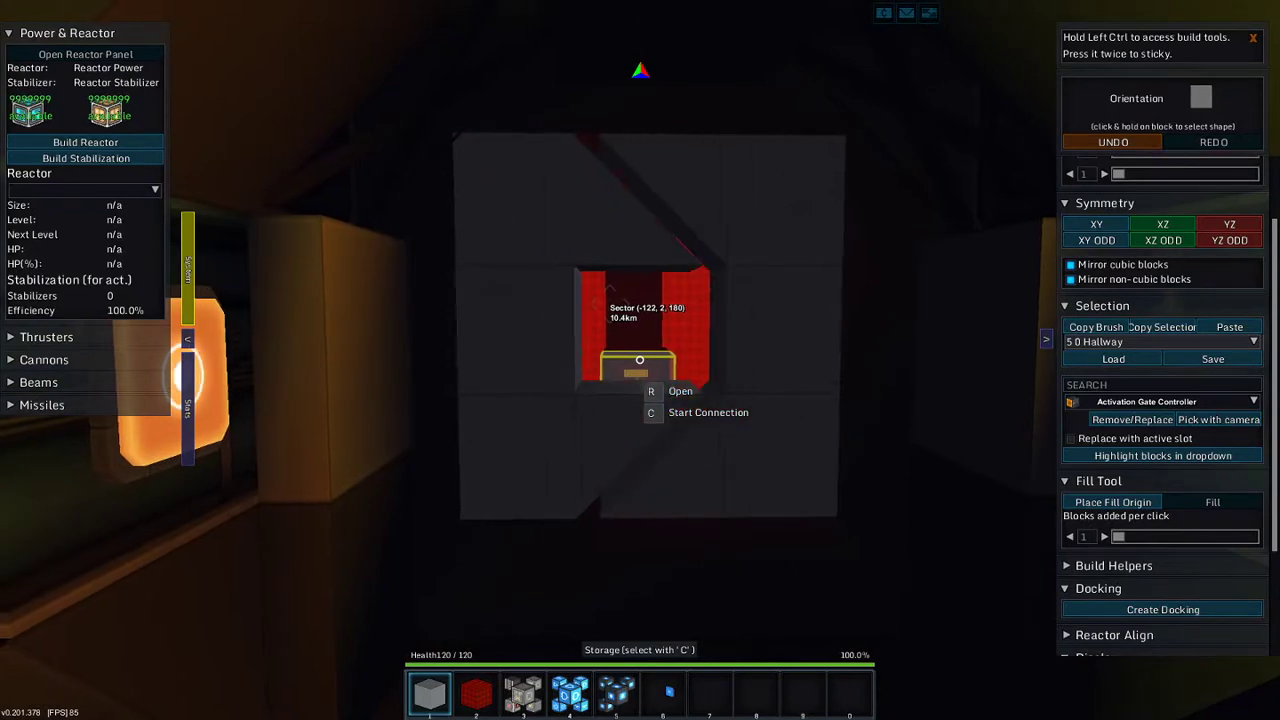
key(w)
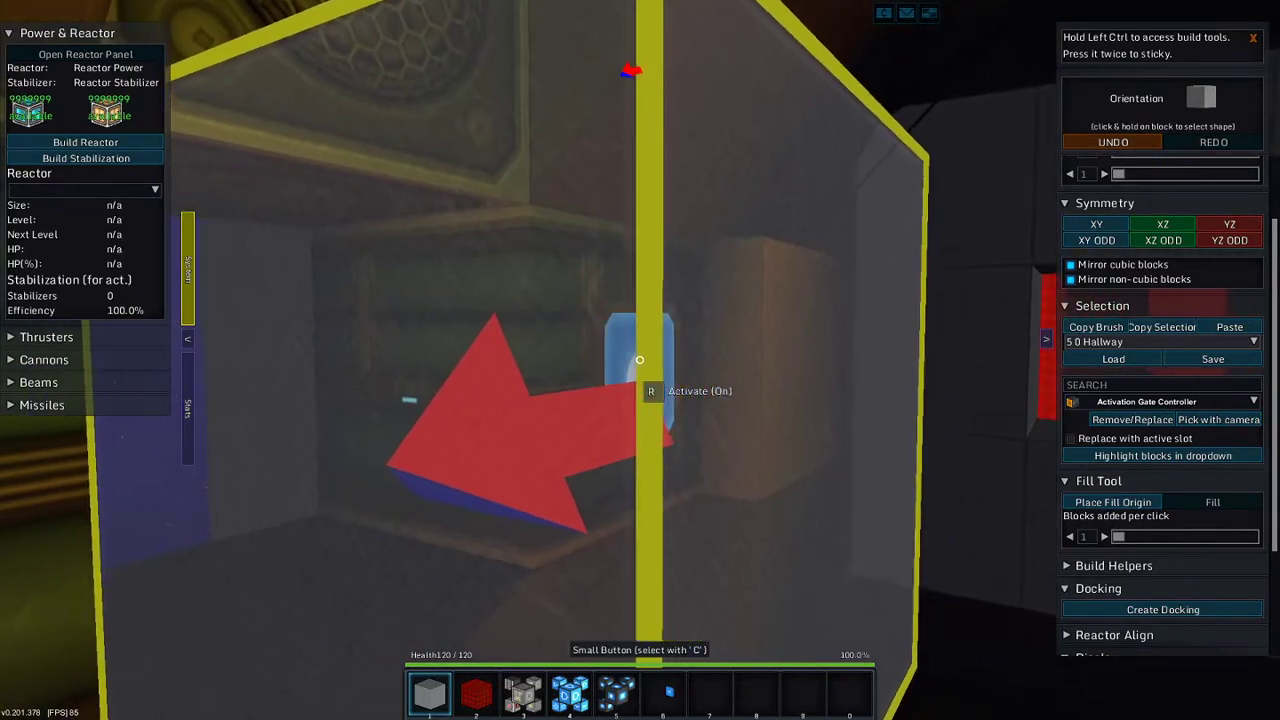
key(w)
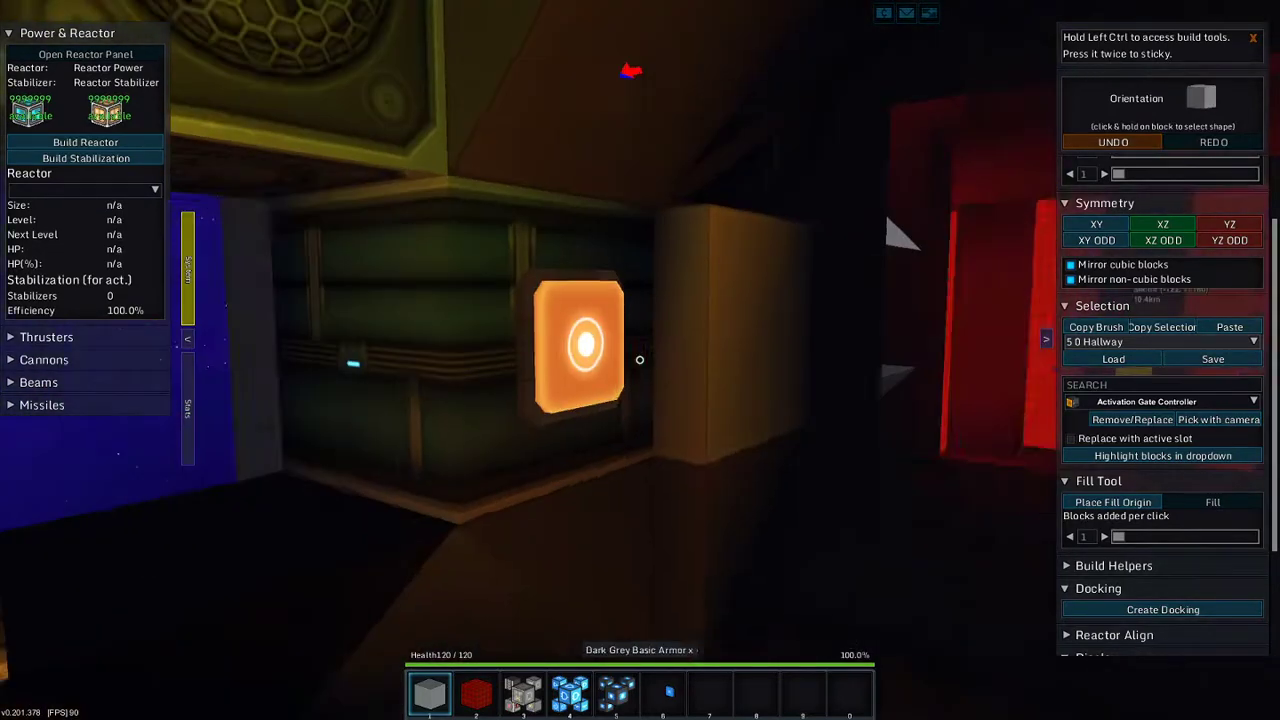
key(w)
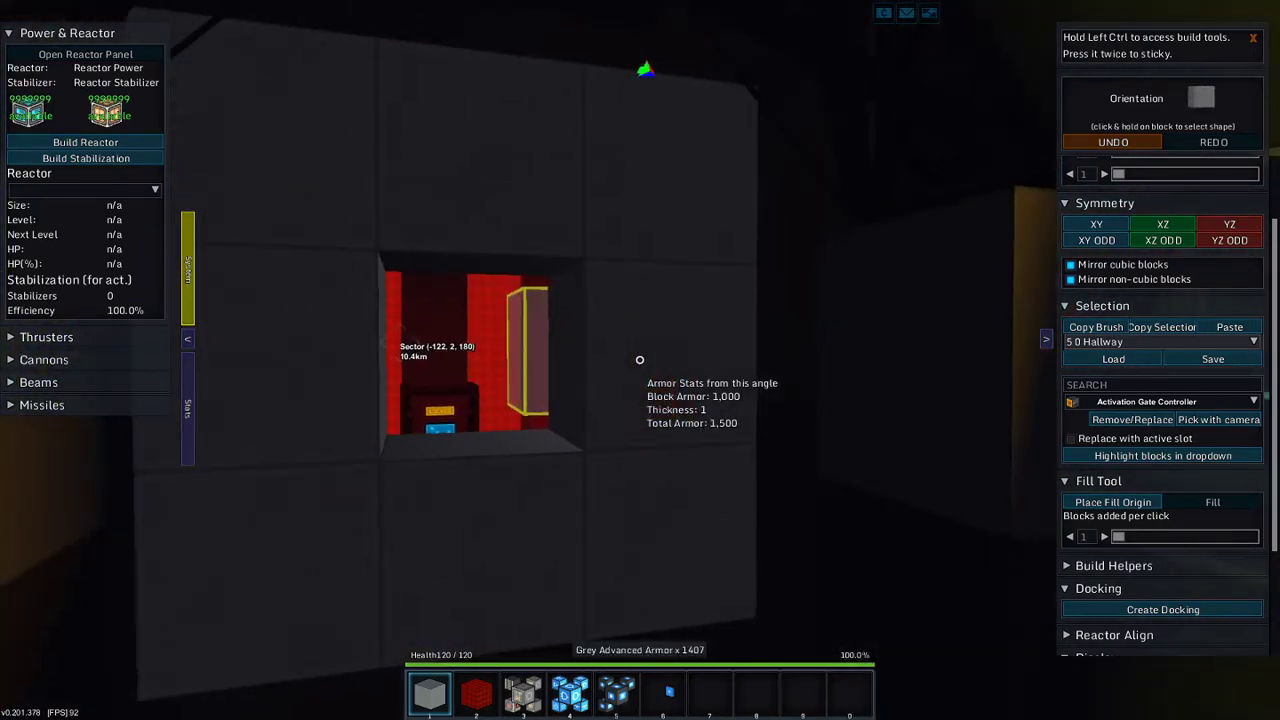
key(r)
key(w)
key(s)
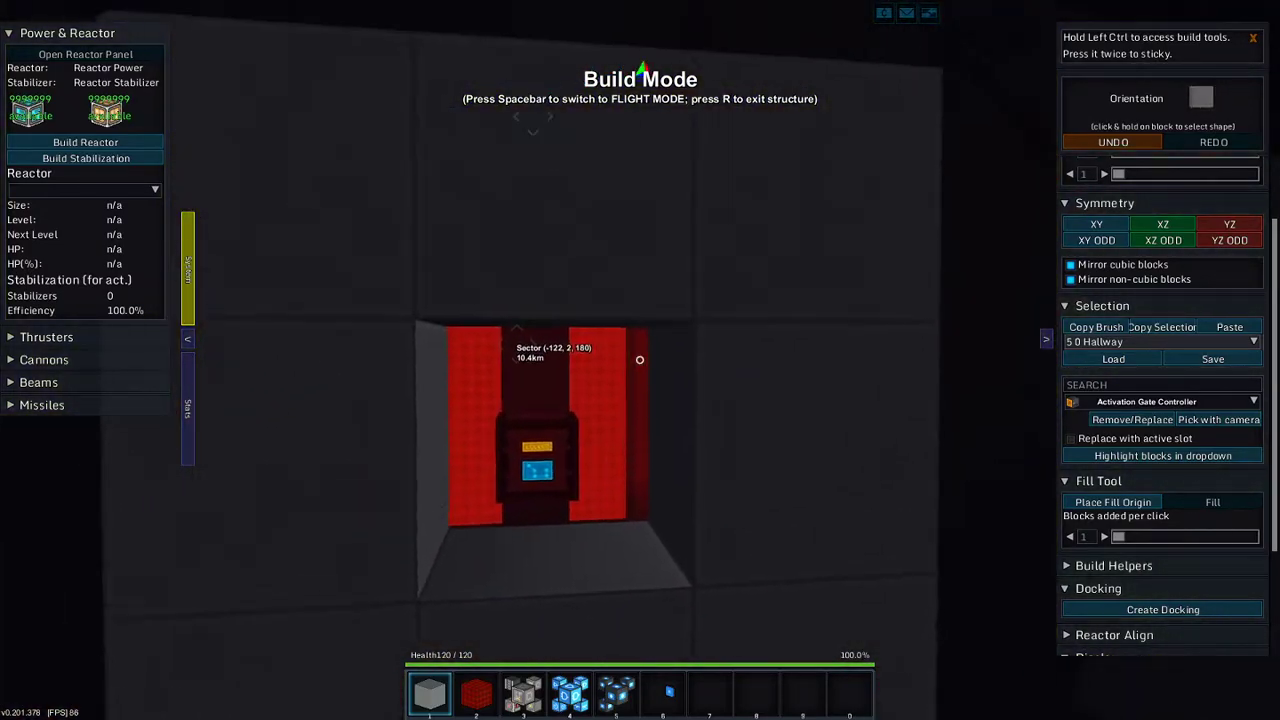
key(s)
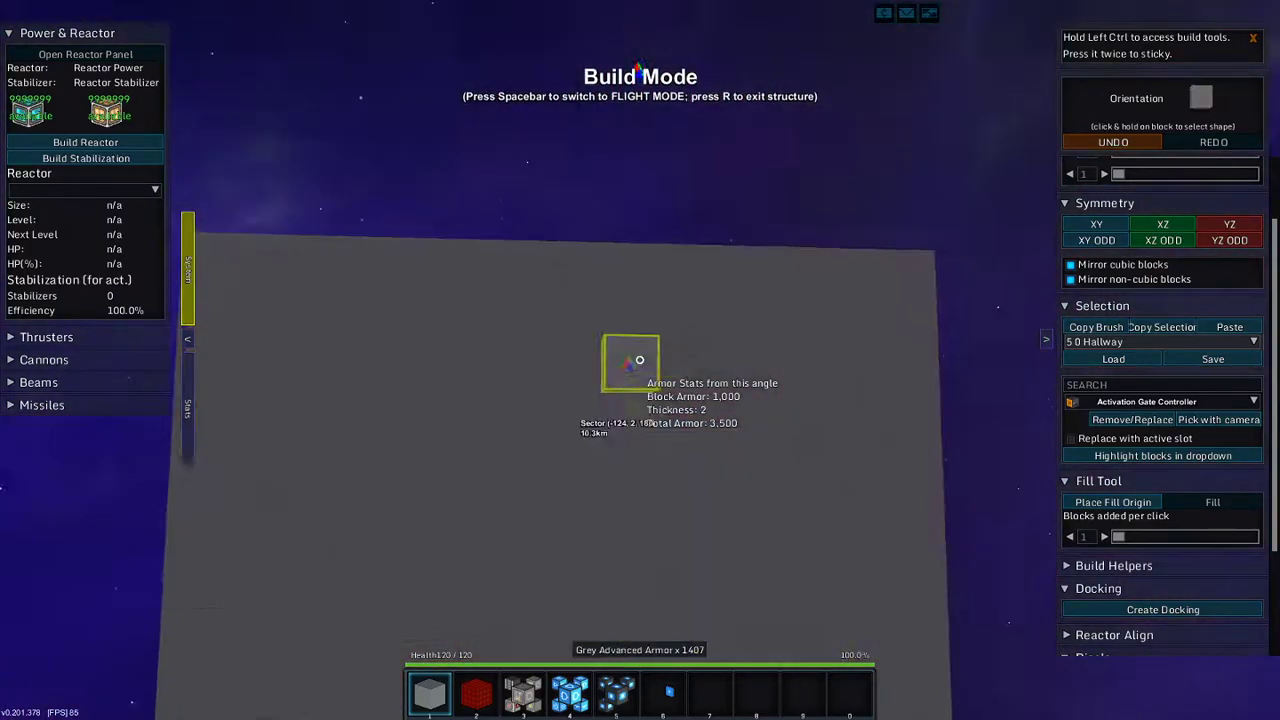
key(w)
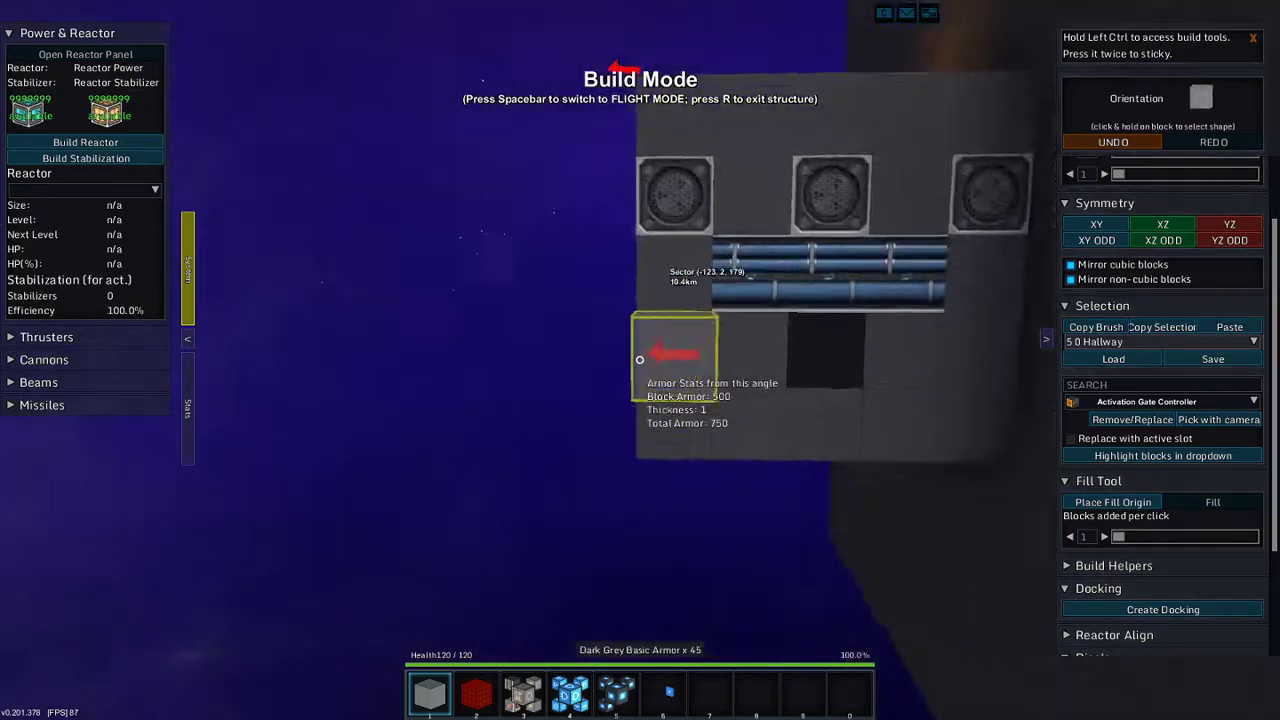
key(w)
key(w)
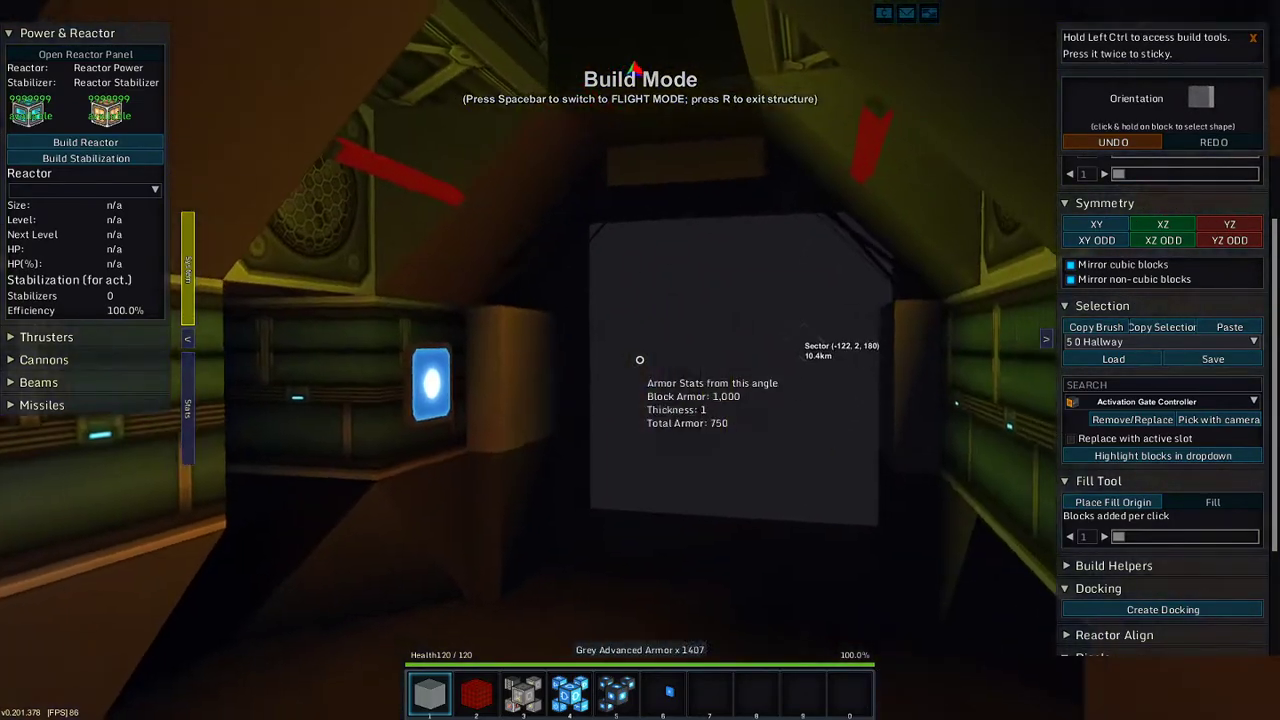
key(w)
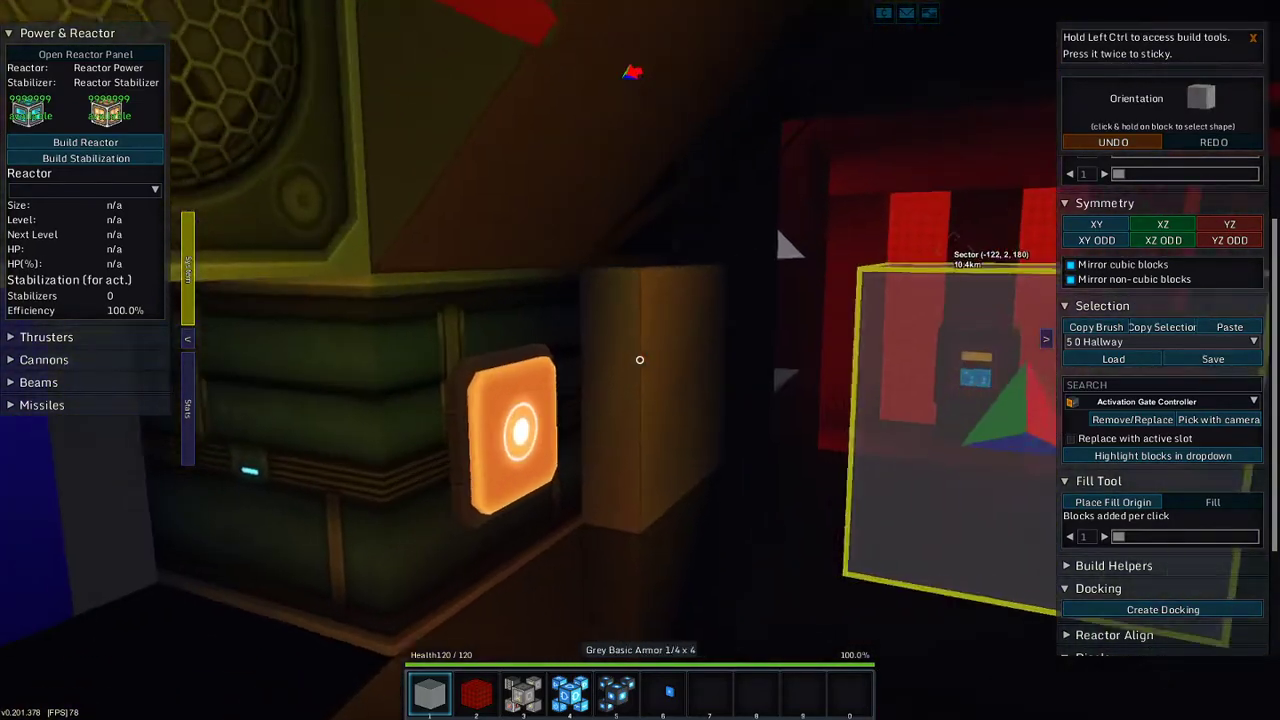
key(s)
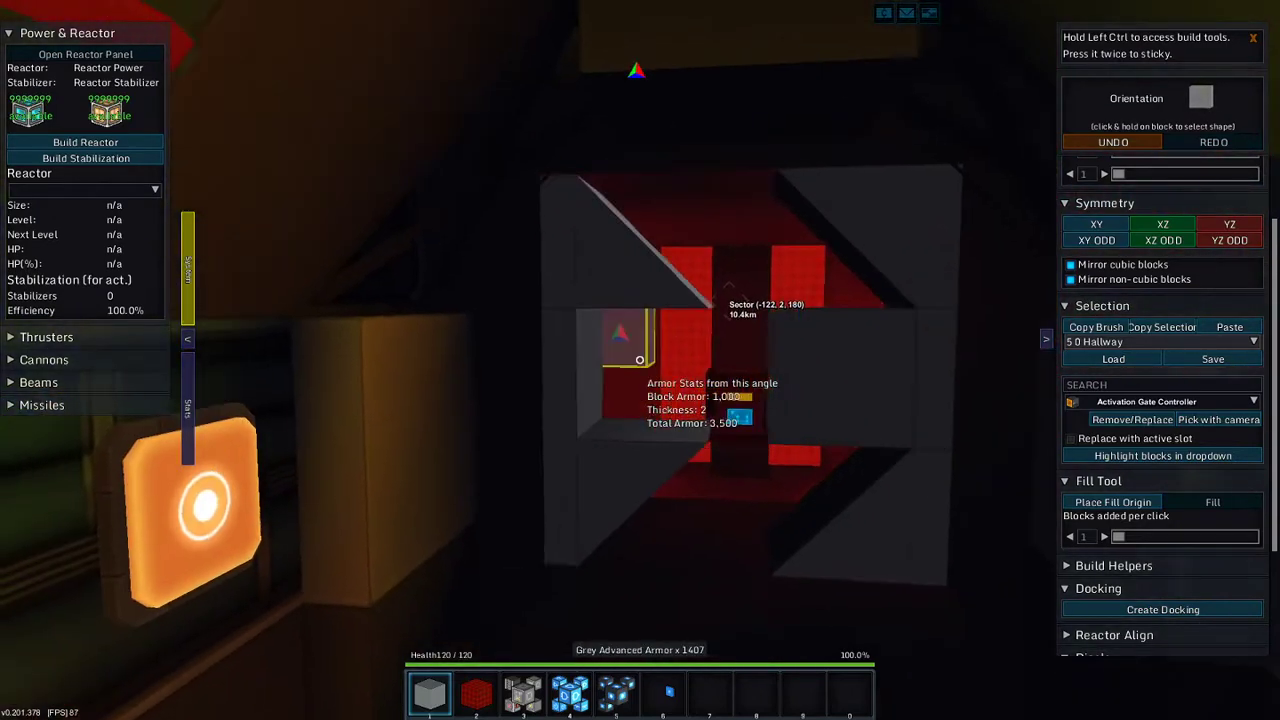
key(w)
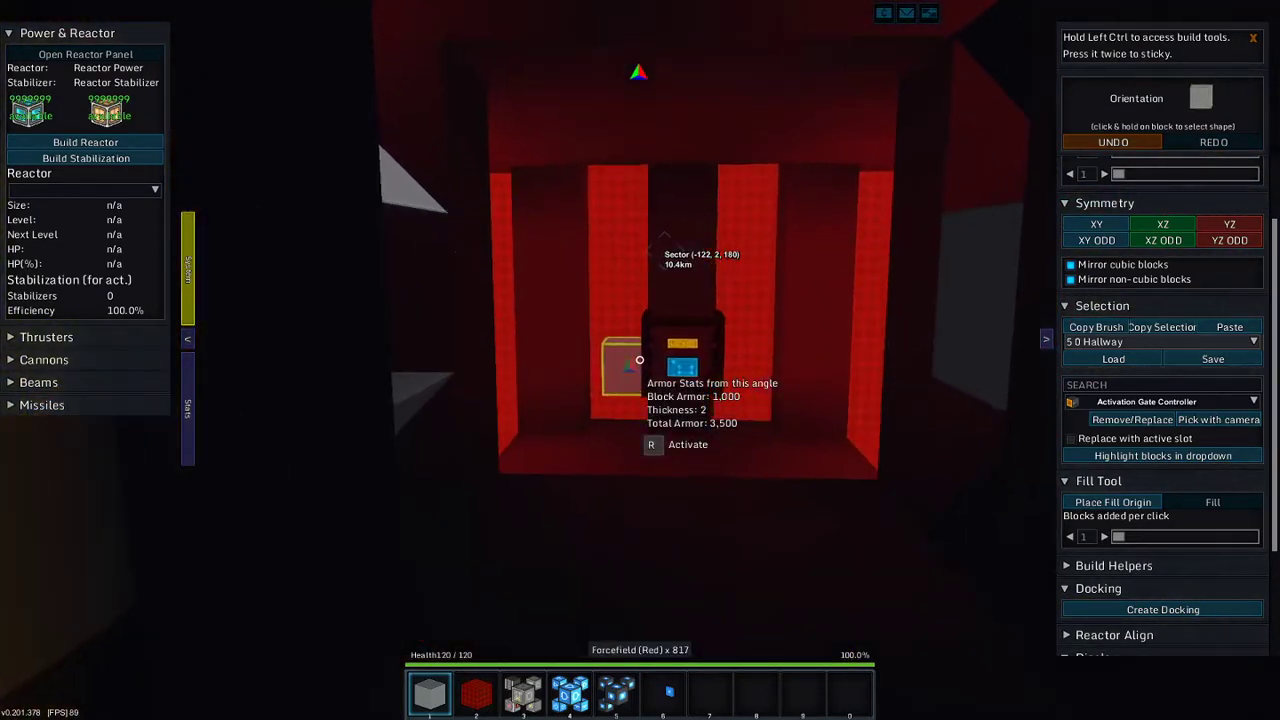
key(w)
key(r)
key(w)
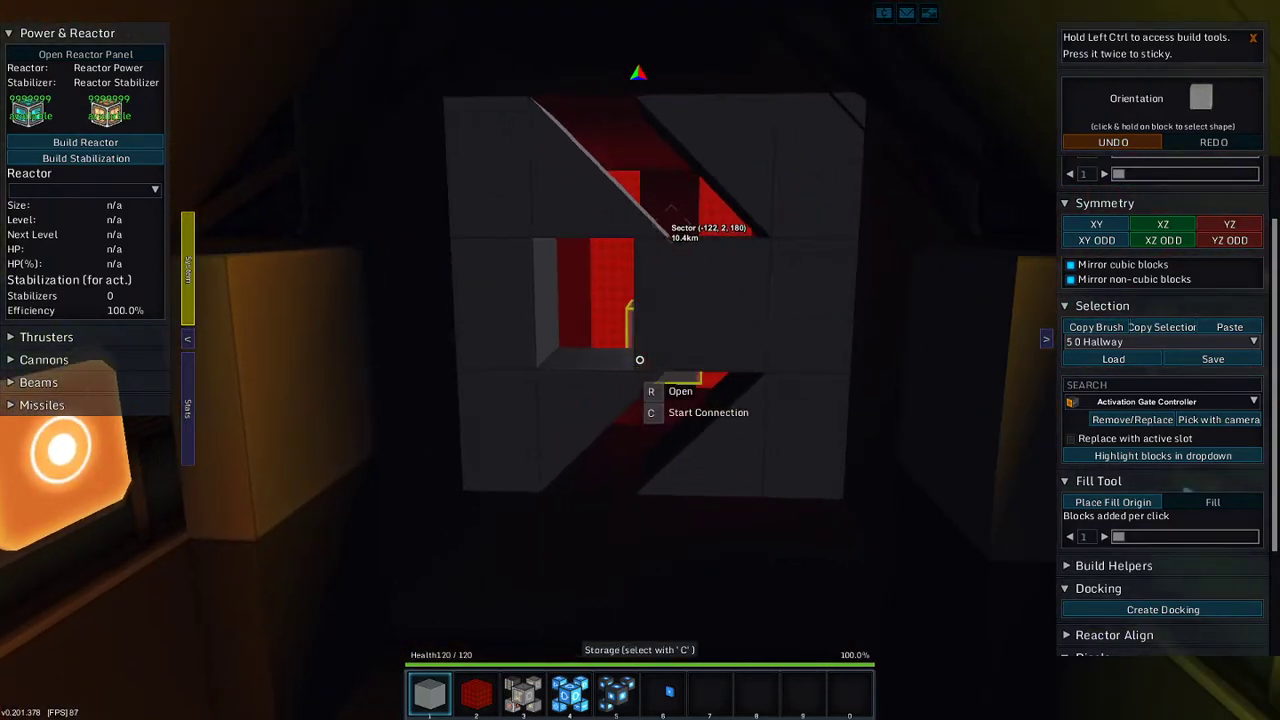
key(w)
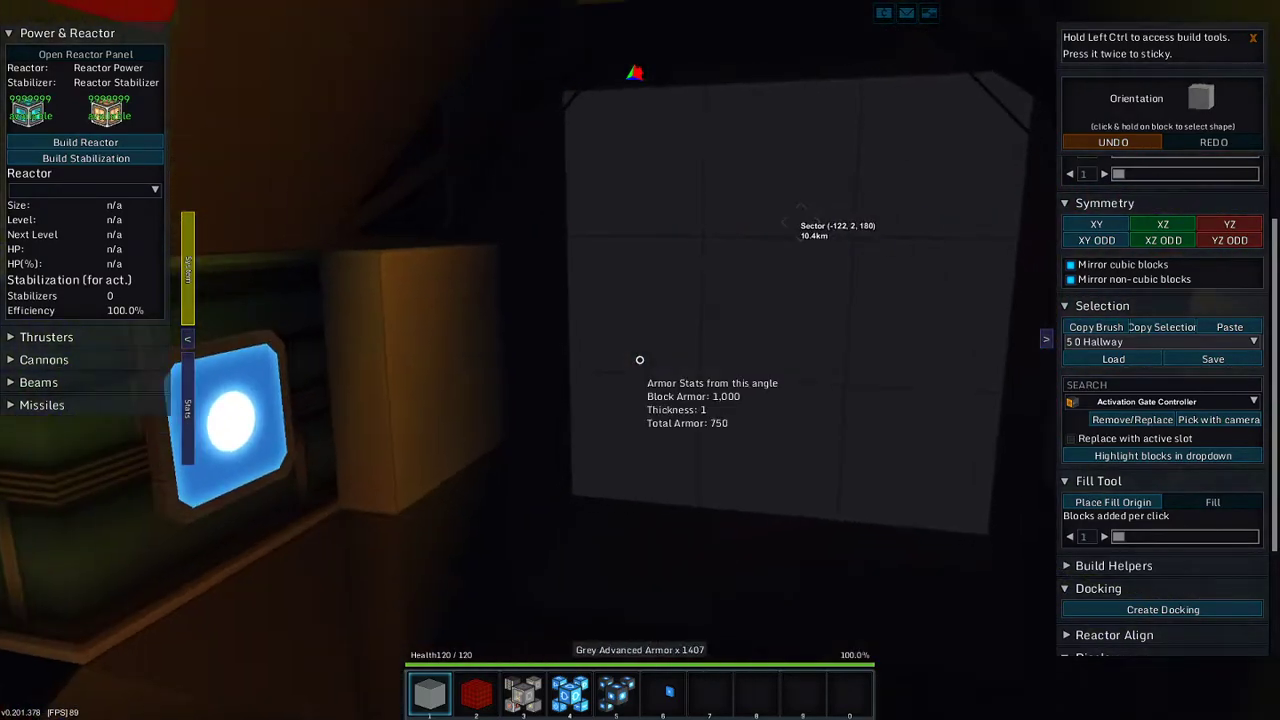
key(w)
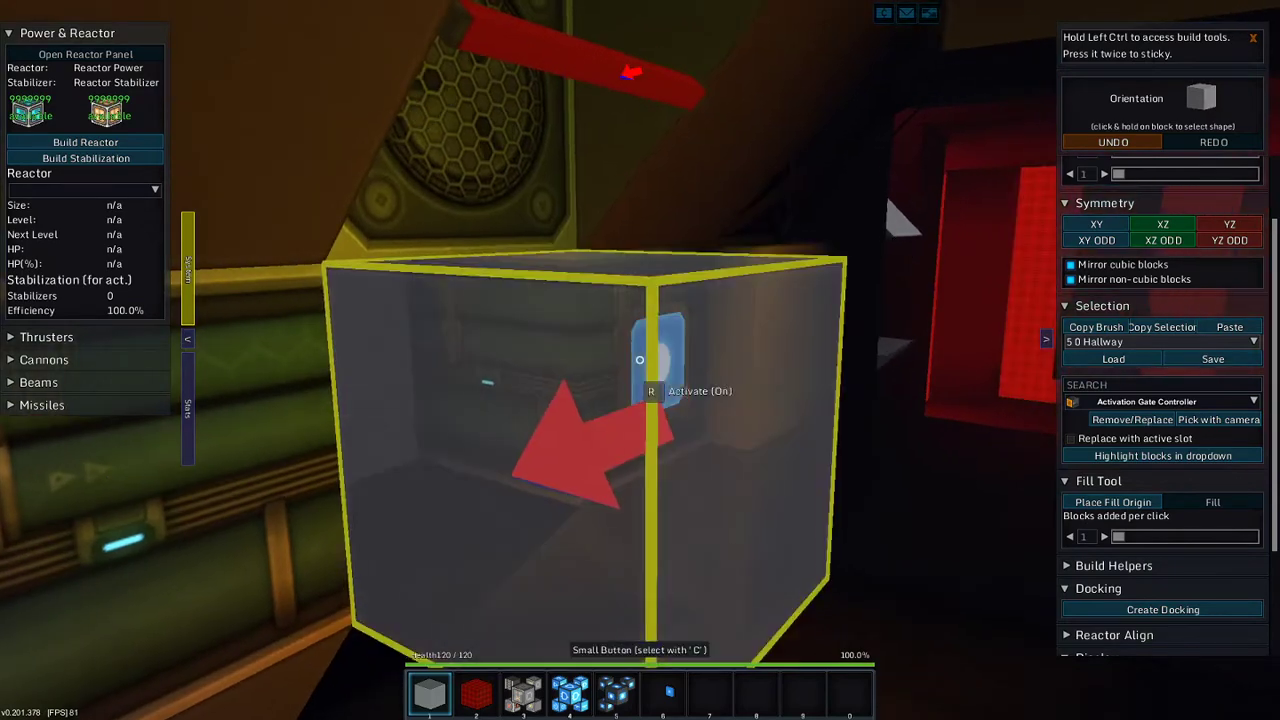
key(w)
scroll(1232, 214, up, 2)
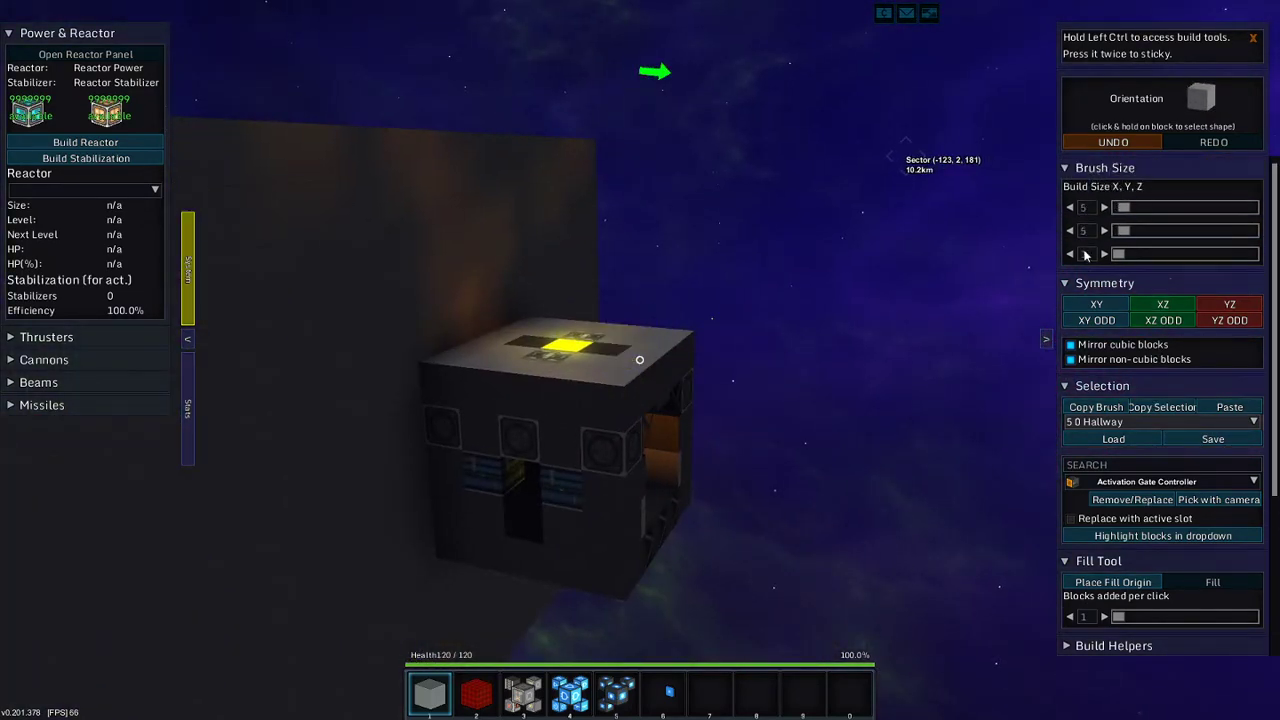
scroll(1120, 337, down, 5)
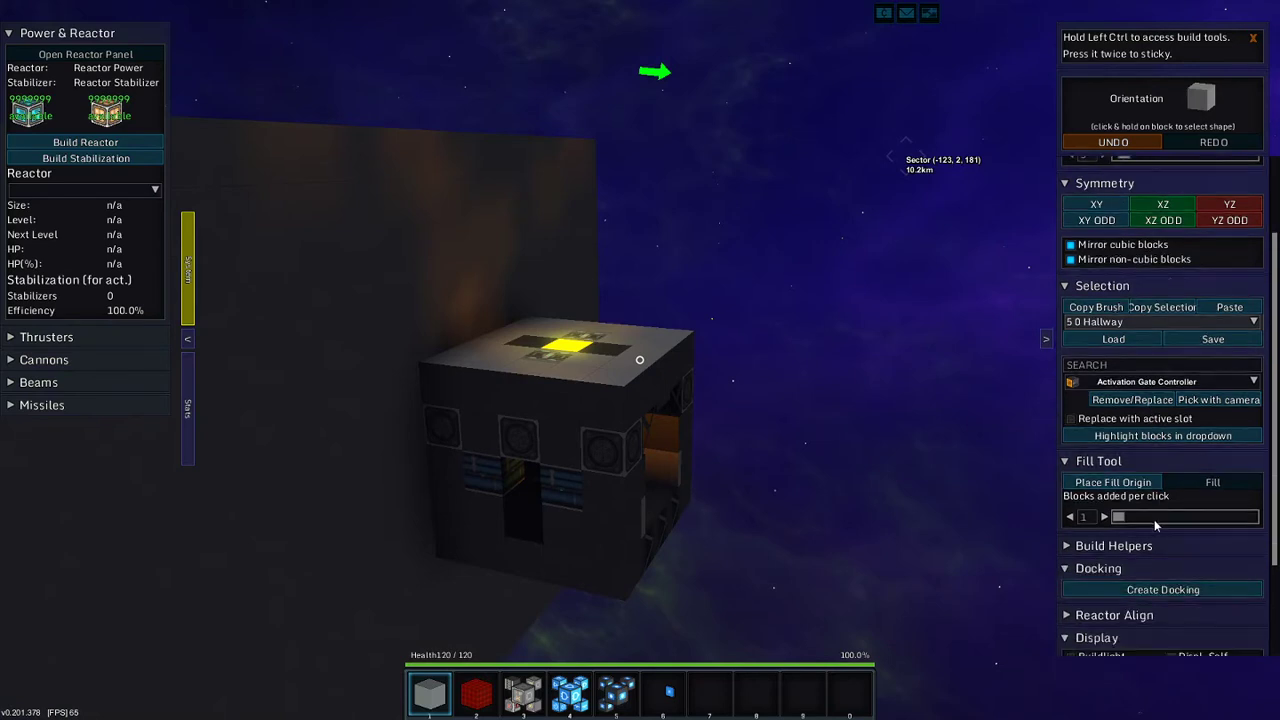
- Remove the glowing block from the cube's top and save the vault as a blueprint via the catalog
right_click(598, 388)
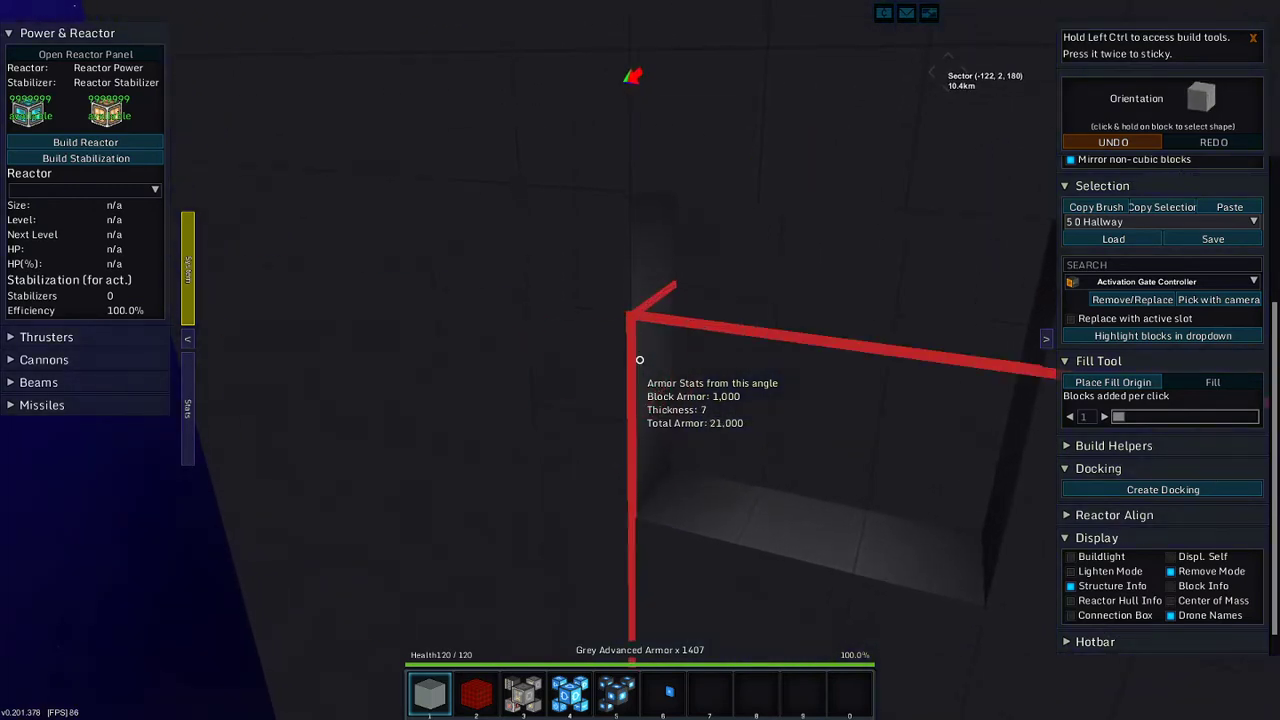
key(g)
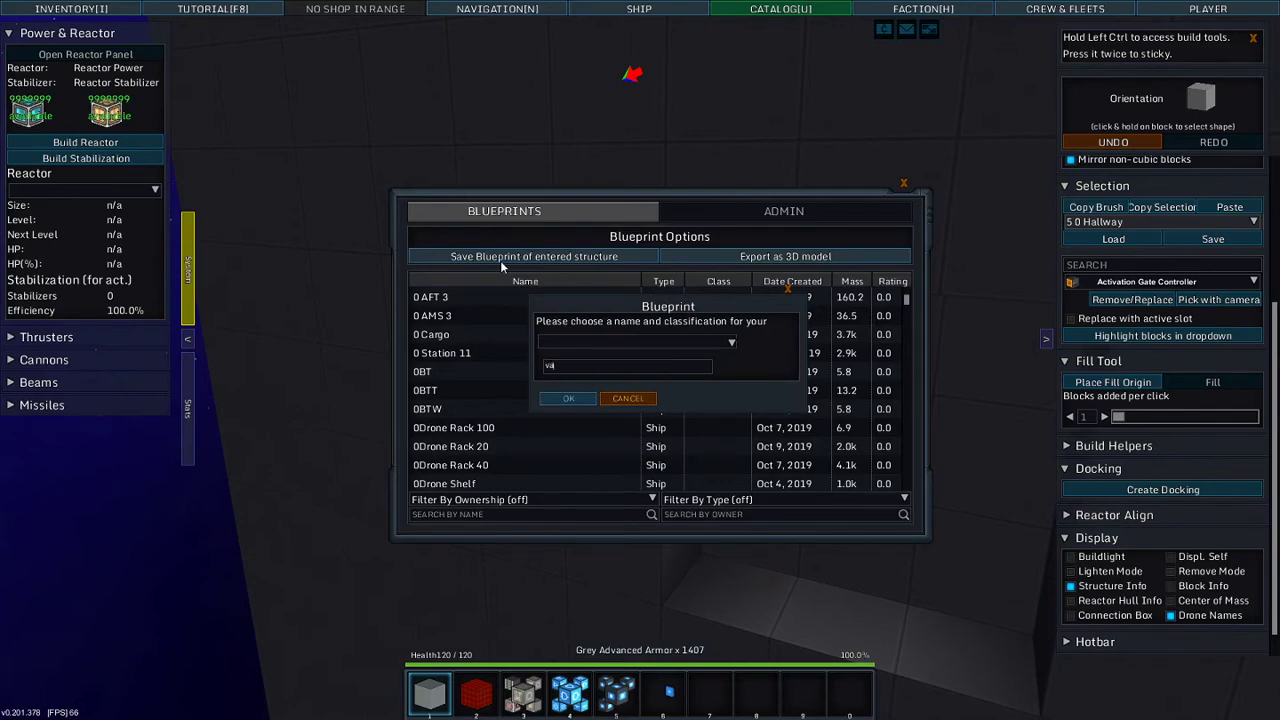
text(n2)
key(Return)
key(g)
key(w)
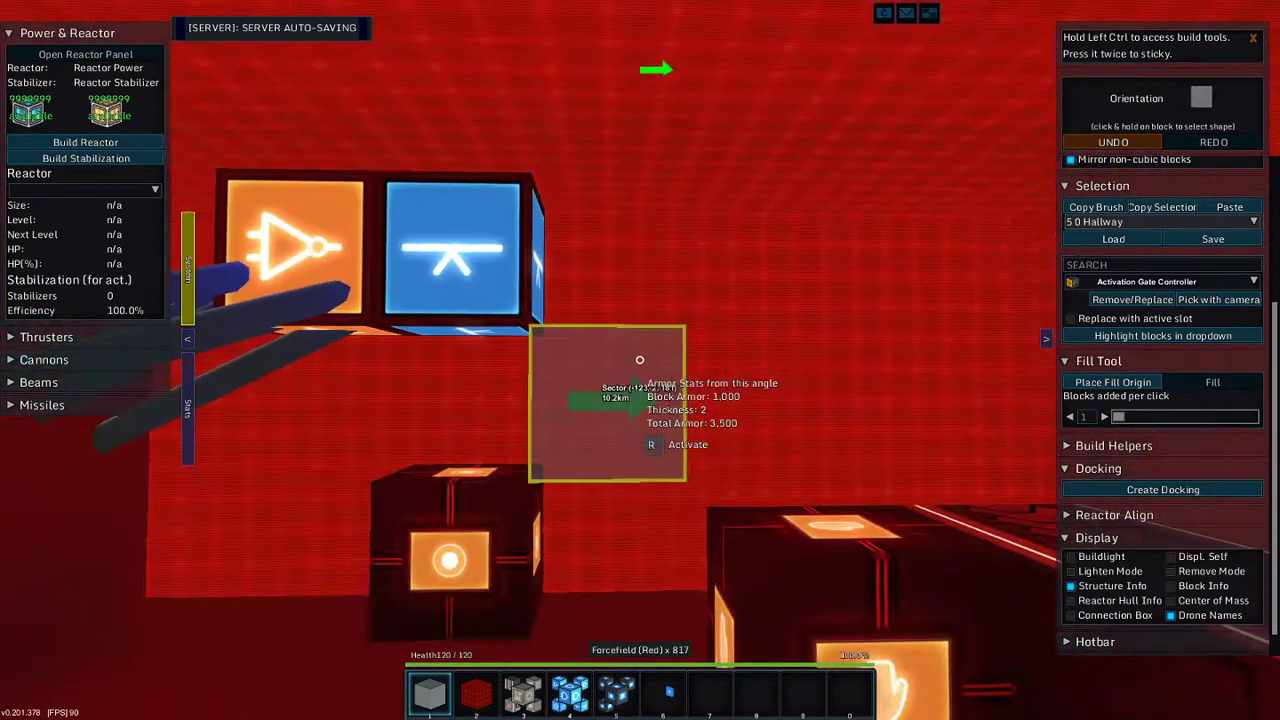
key(w)
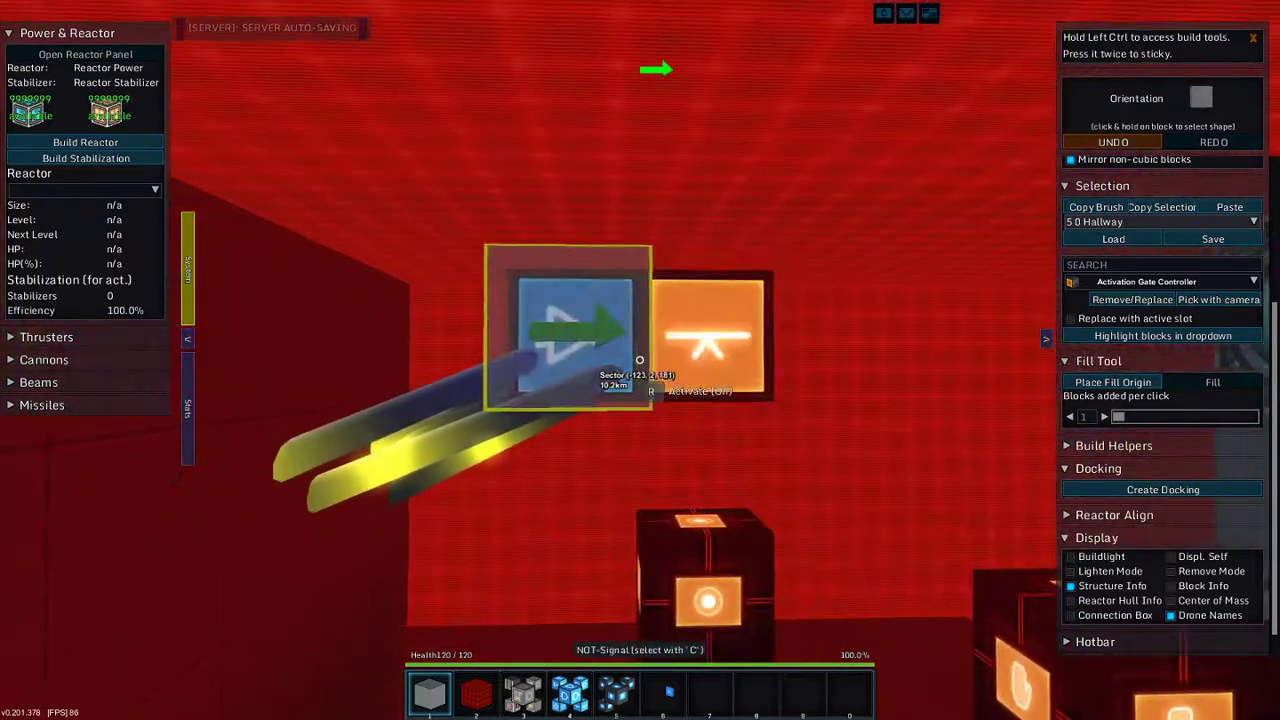
key(w)
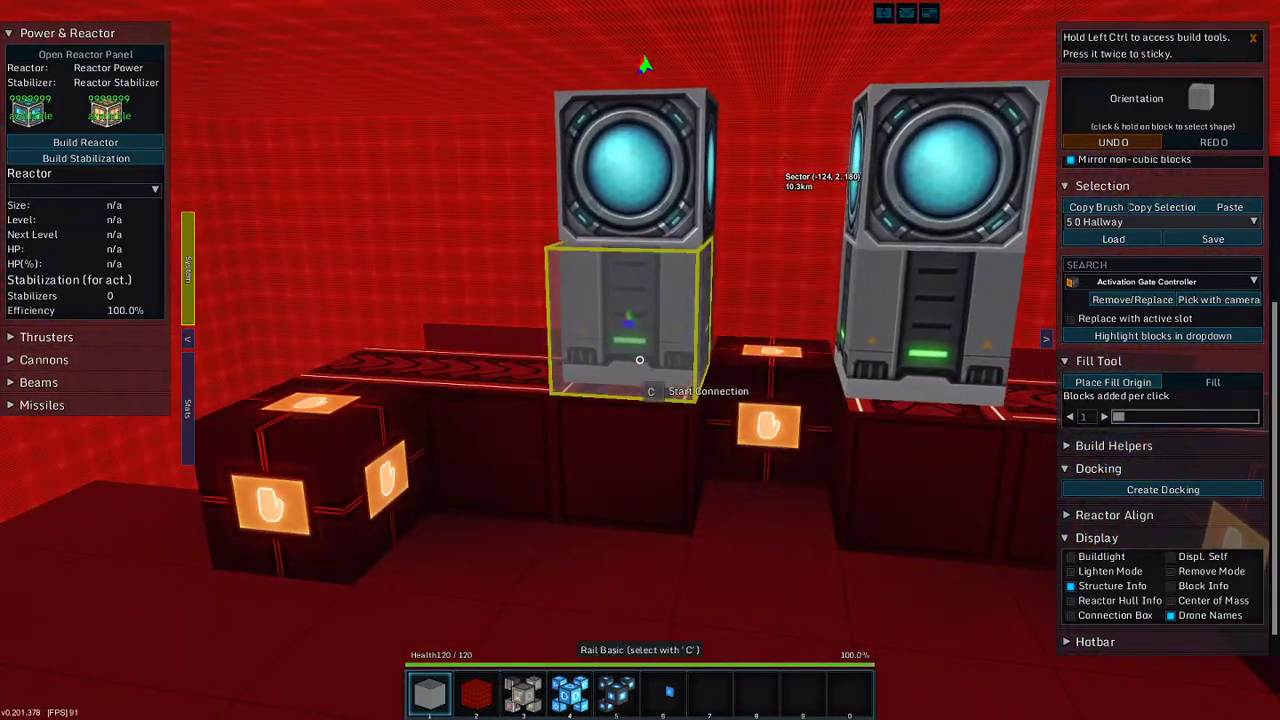
key(w)
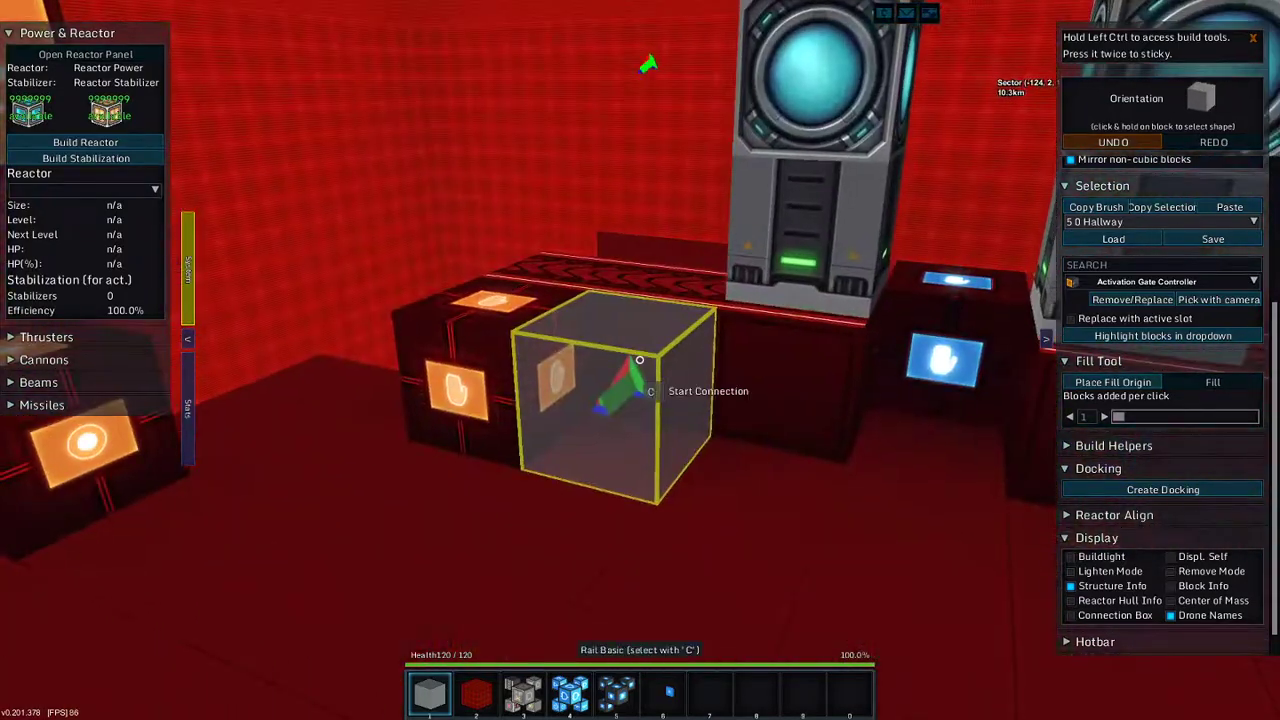
key(w)
key(w)
key(w)
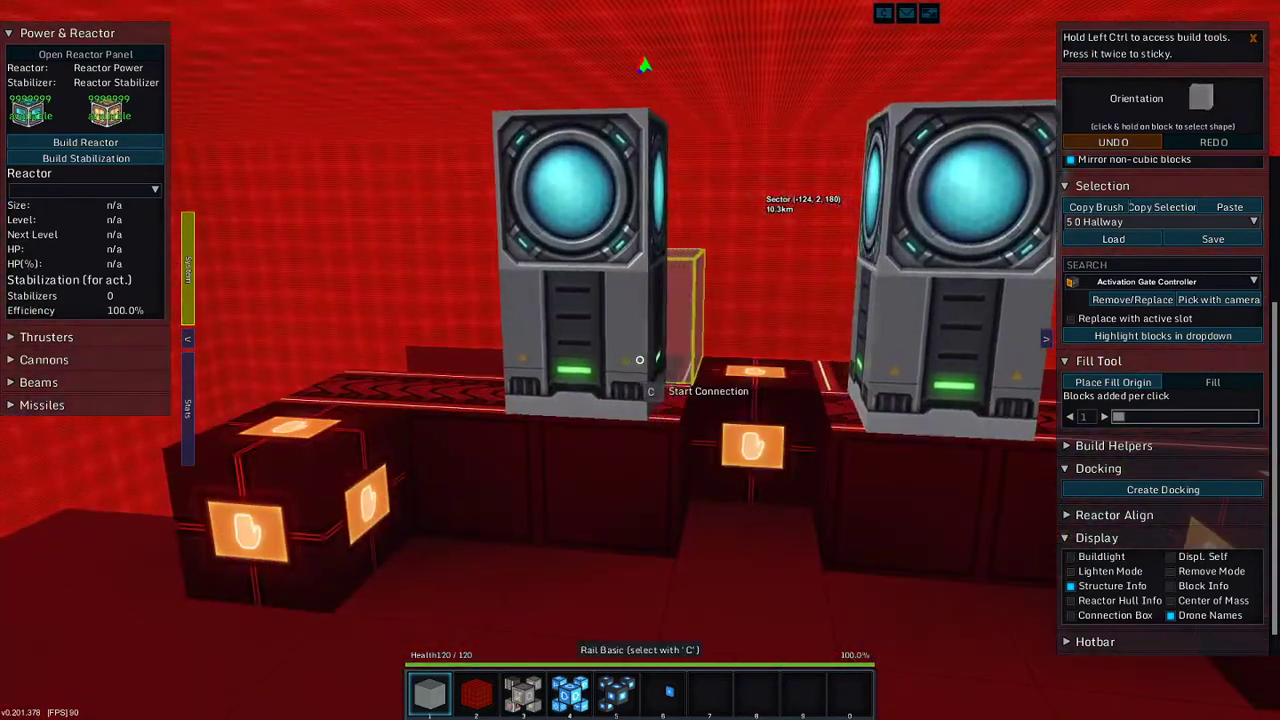
key(a)
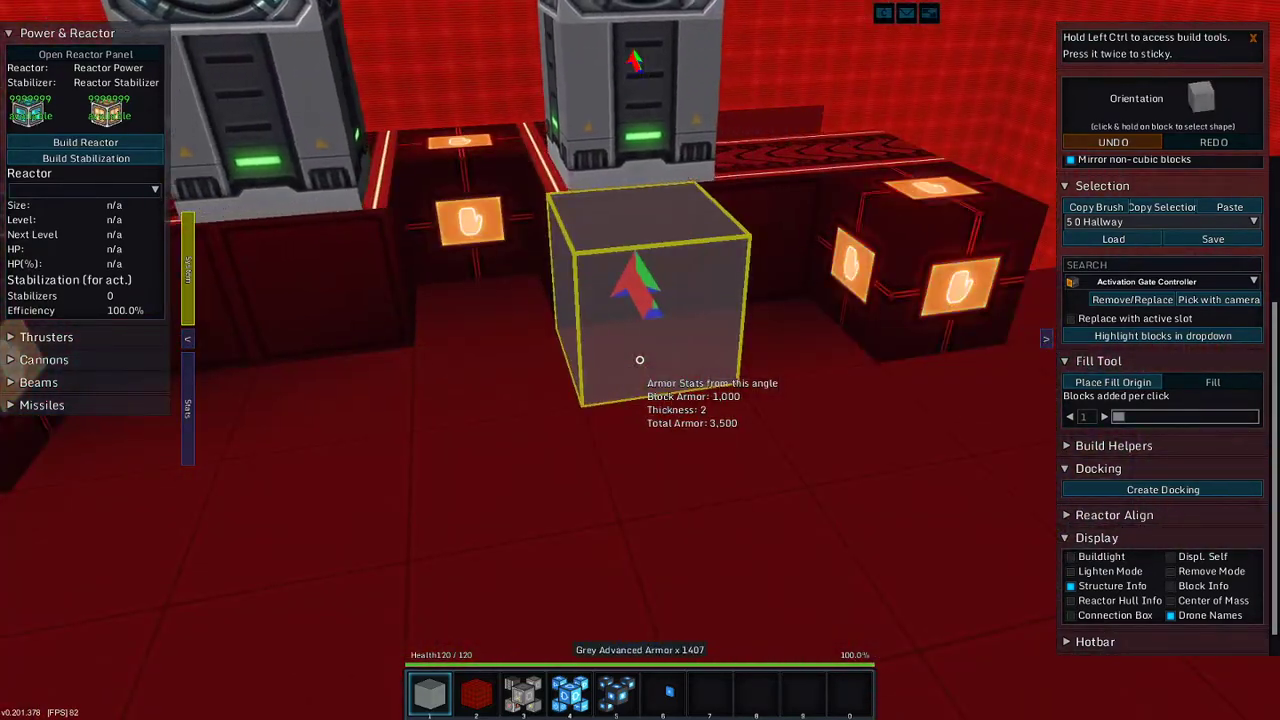
key(w)
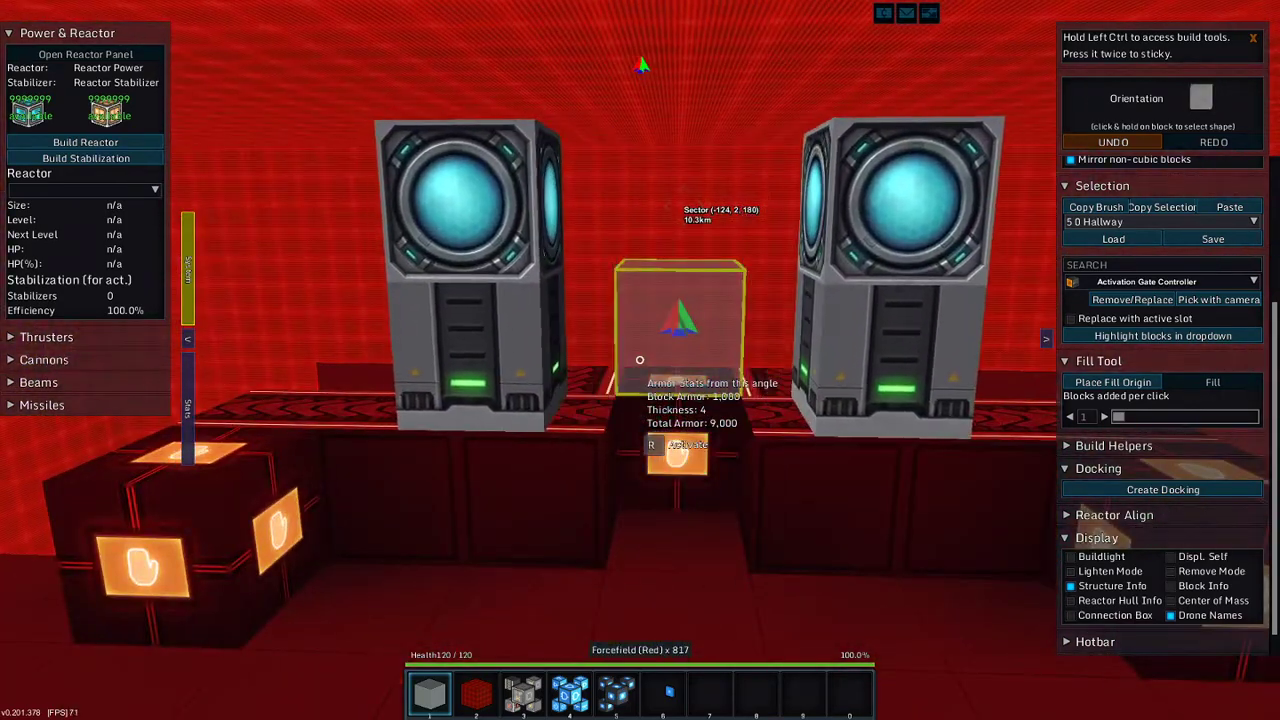
drag(640, 360, 640, 360)
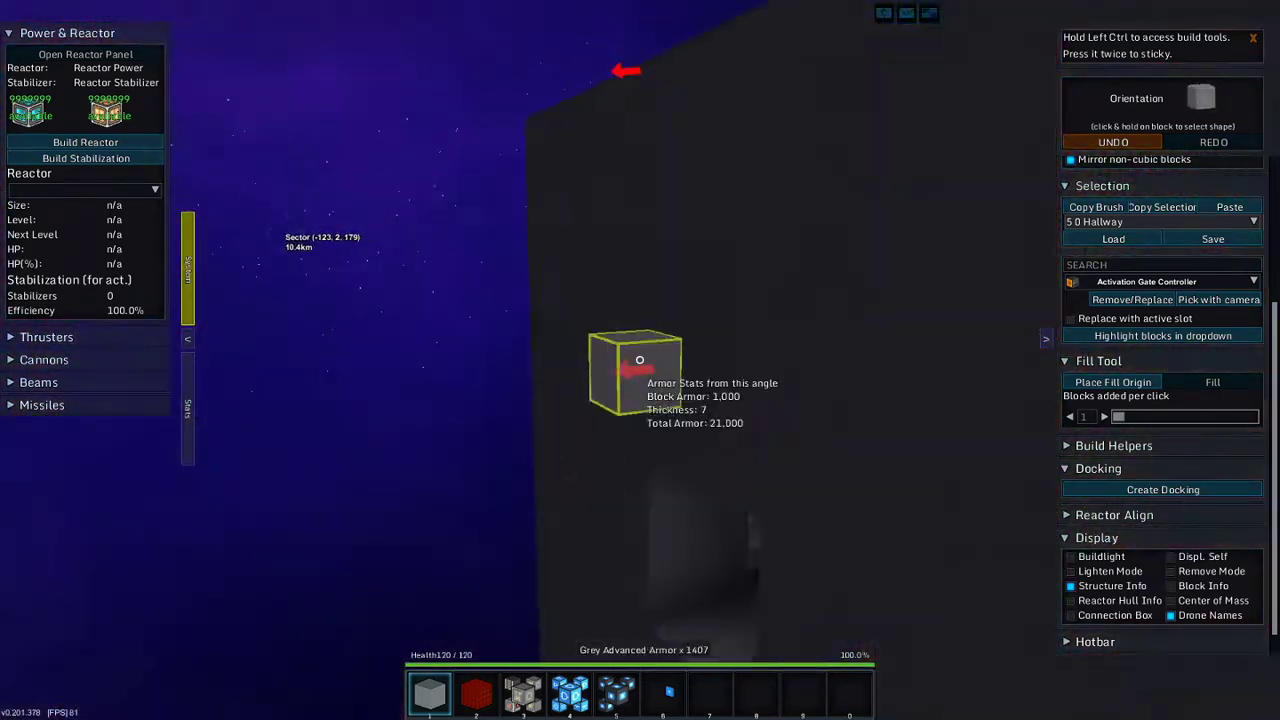
key(w)
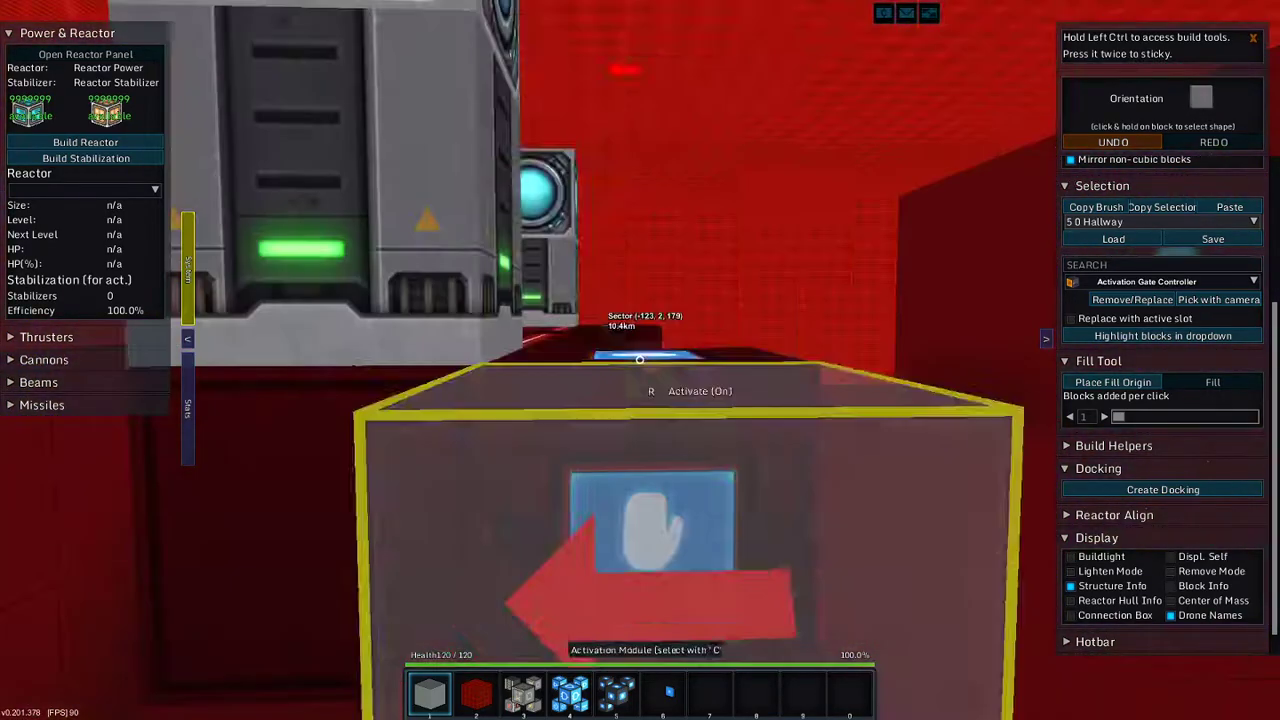
key(w)
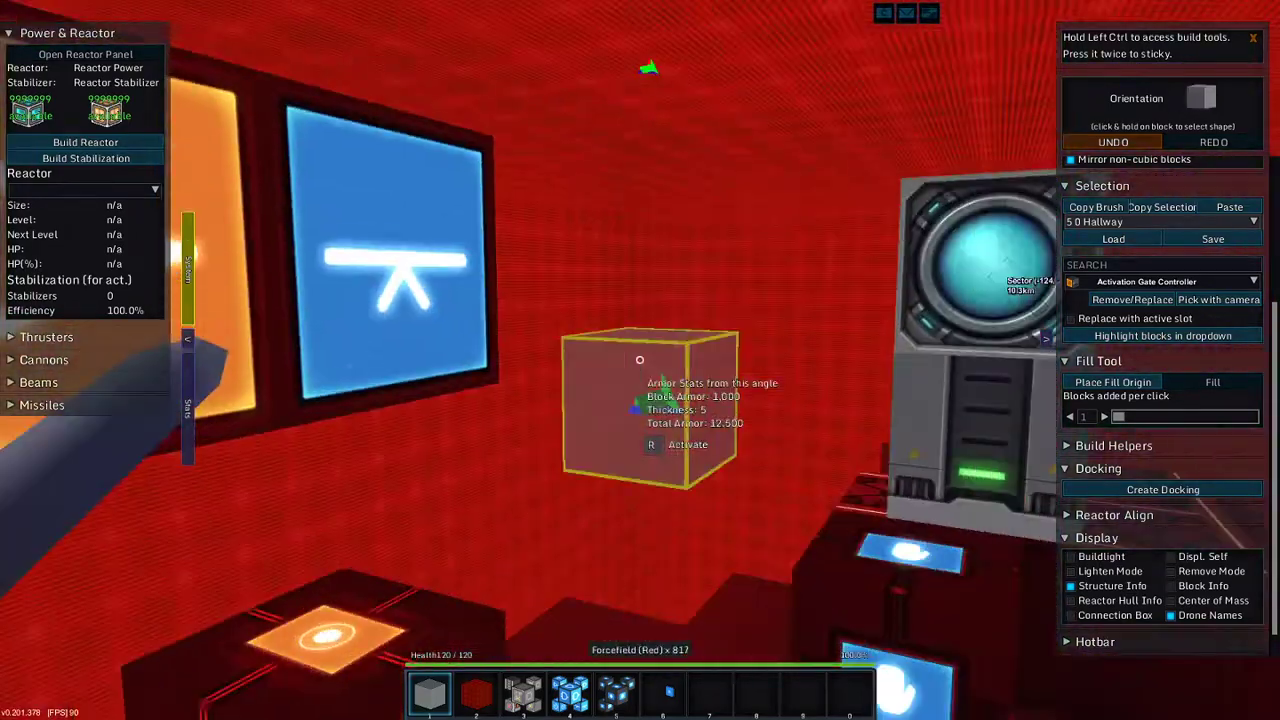
key(w)
key(w)
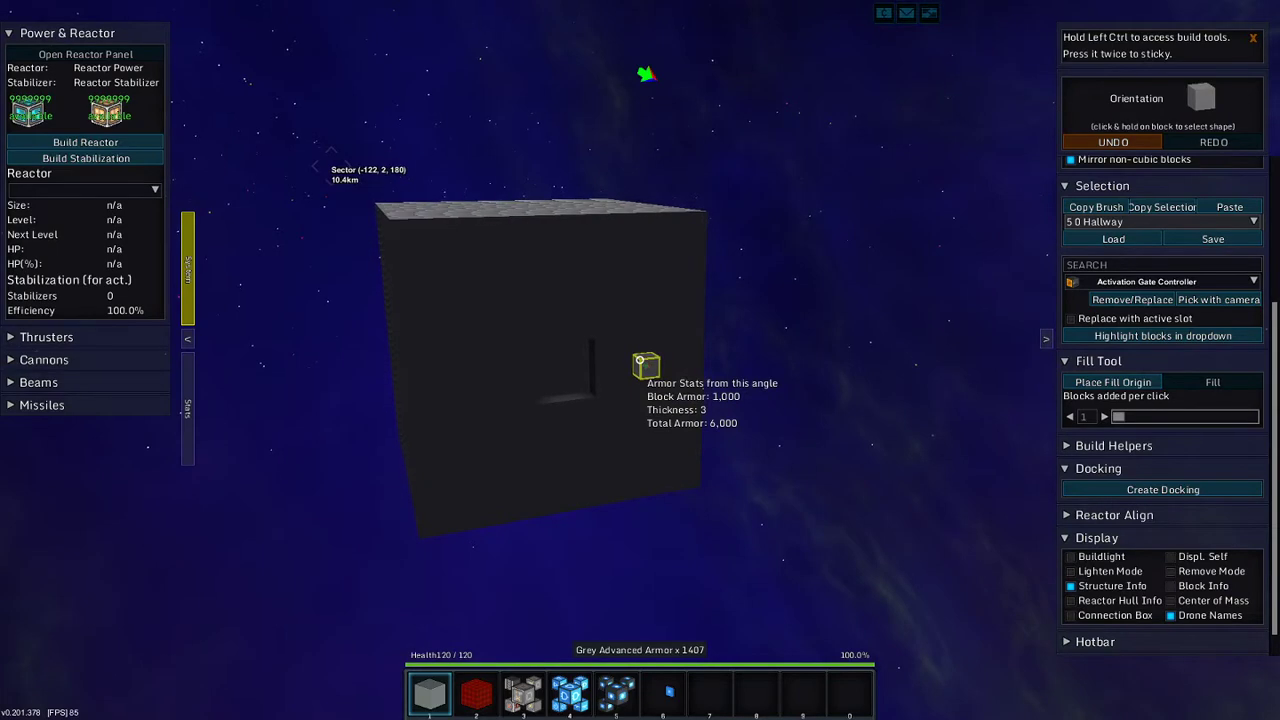